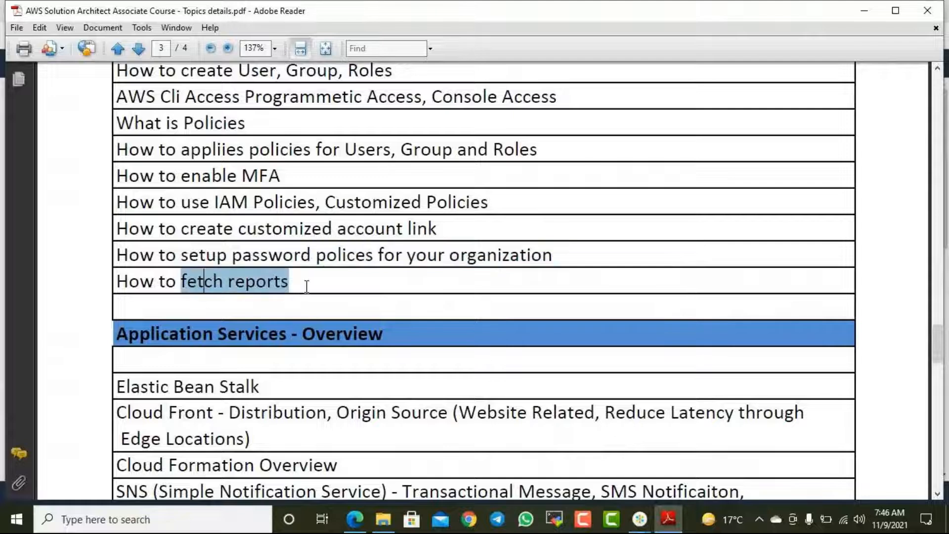
Highlight the MFA, IAM Policies and password policy topics in the course PDF, then minimize Adobe Reader
{"action": "left_click_drag", "start_coordinate": [181, 176], "coordinate": [320, 202]}
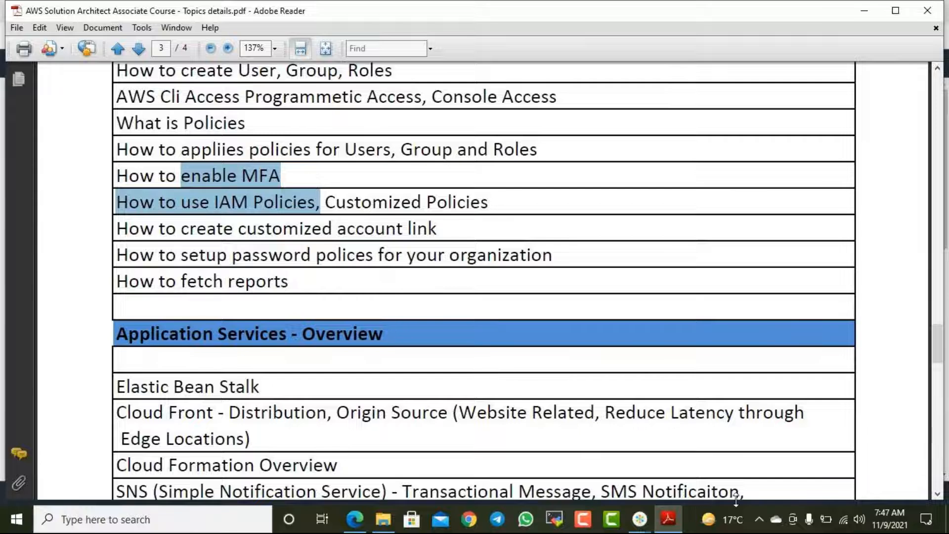
{"action": "left_click", "coordinate": [518, 412]}
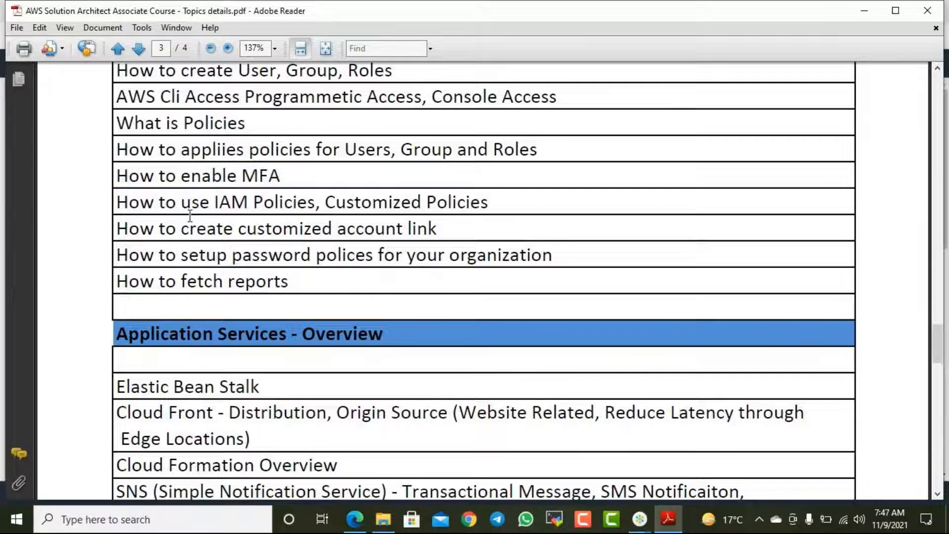
{"action": "left_click_drag", "start_coordinate": [143, 259], "coordinate": [330, 263]}
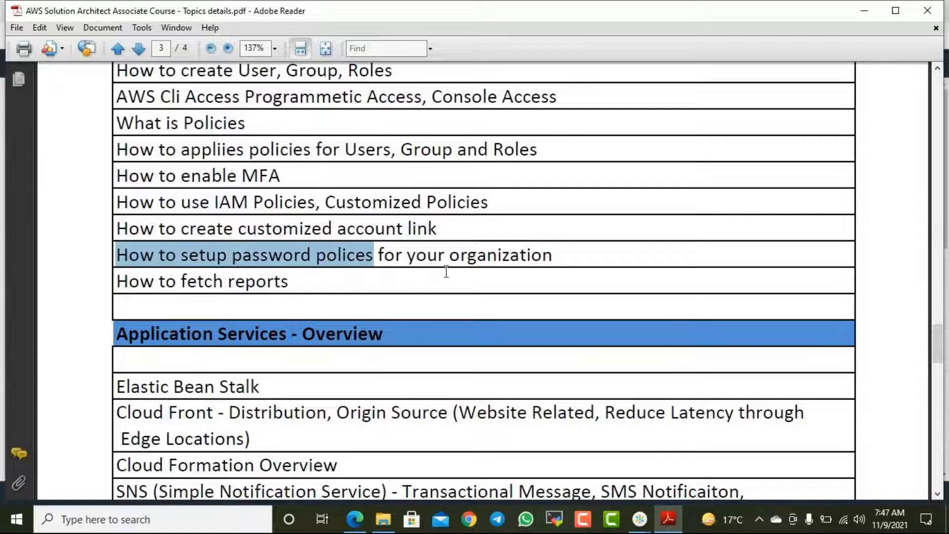
{"action": "left_click", "coordinate": [668, 519]}
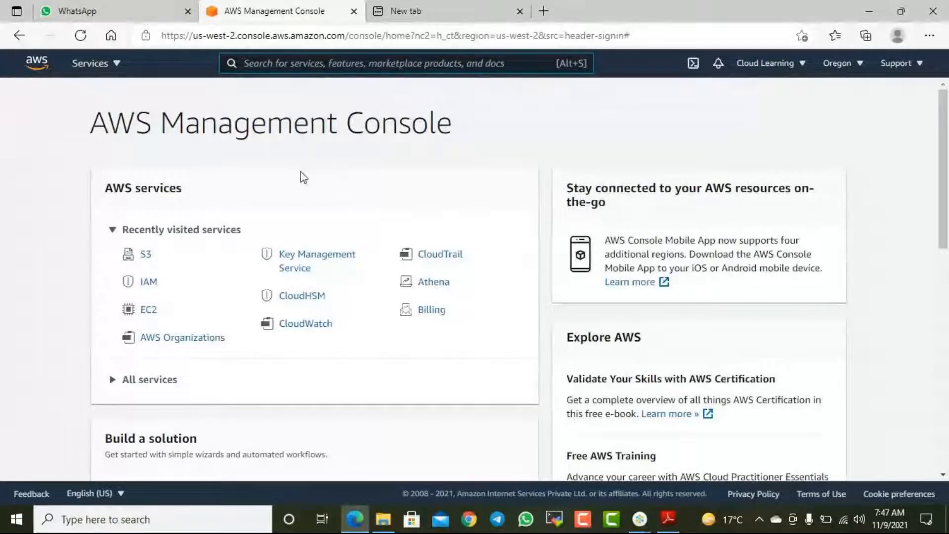
Open IAM from the recently visited services on the console home page
{"action": "left_click", "coordinate": [149, 283]}
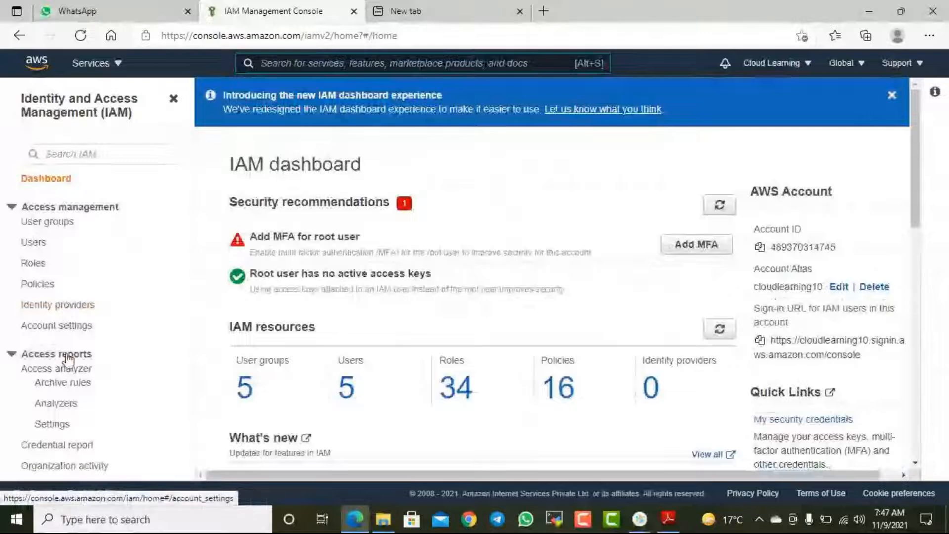
Go to IAM Account settings and view the default 8-character password policy
{"action": "left_click", "coordinate": [67, 331]}
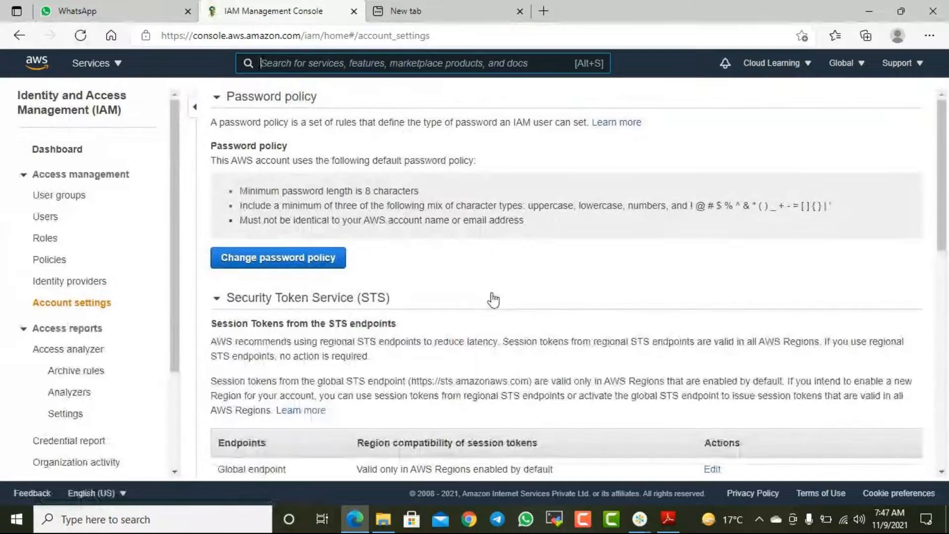
{"action": "scroll", "coordinate": [492, 298], "scroll_direction": "down", "scroll_amount": 5}
{"action": "scroll", "coordinate": [478, 317], "scroll_direction": "up", "scroll_amount": 5}
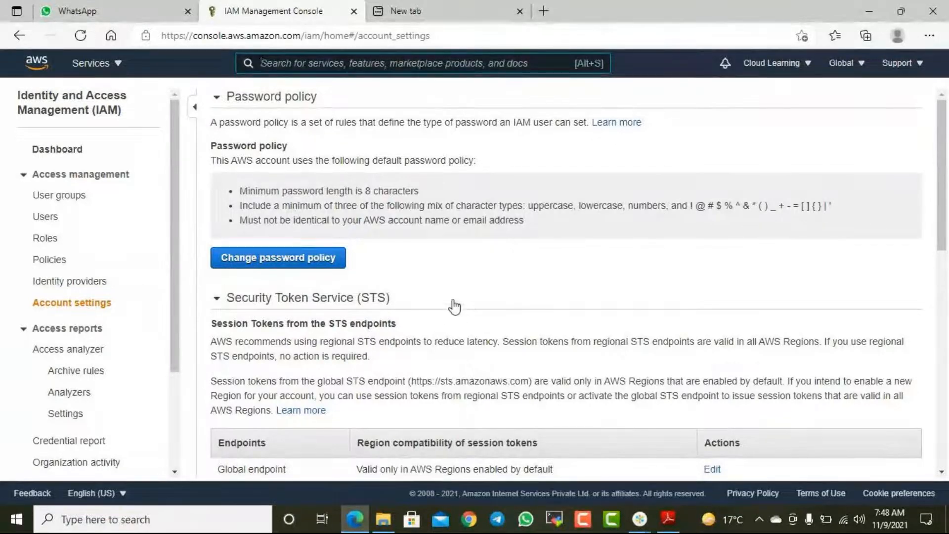
Open the Set password policy editor and select the minimum length value 8
{"action": "left_click", "coordinate": [298, 261]}
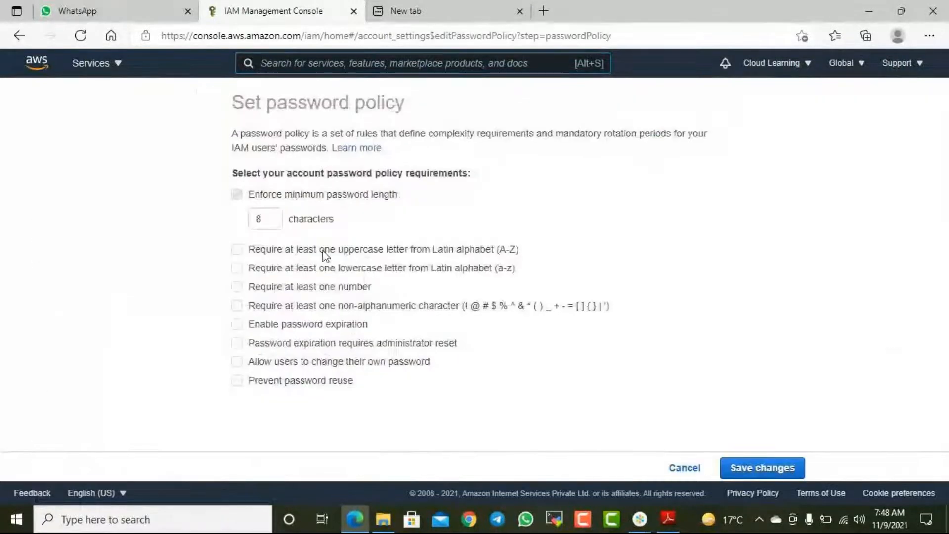
{"action": "left_click", "coordinate": [19, 36]}
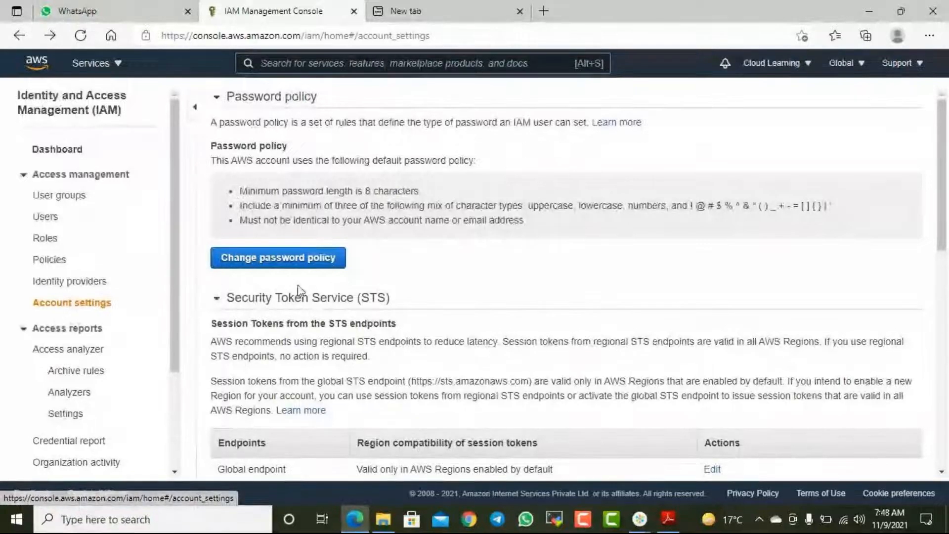
{"action": "left_click", "coordinate": [302, 256]}
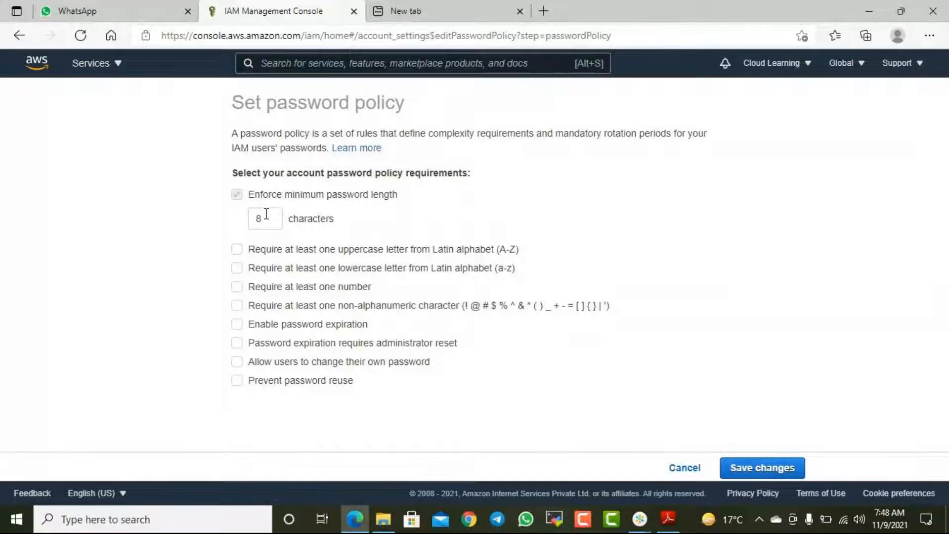
{"action": "left_click_drag", "start_coordinate": [270, 215], "coordinate": [247, 219]}
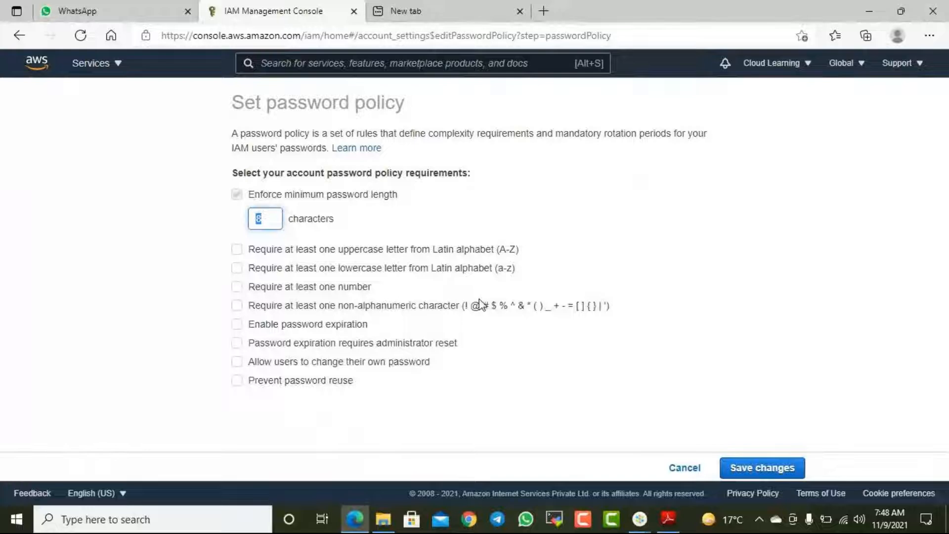
Try password reuse prevention (5 remembered) and password expiration, then switch both off
{"action": "left_click", "coordinate": [319, 382]}
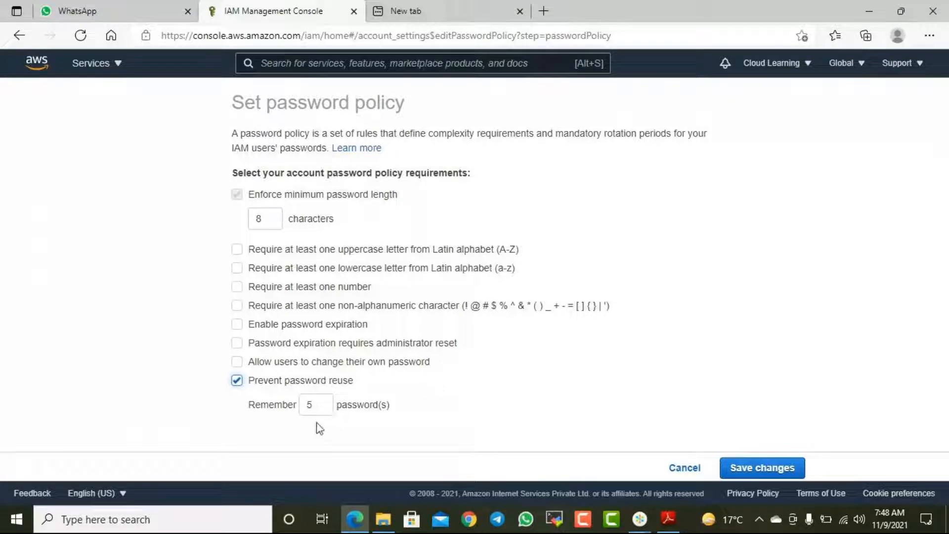
{"action": "left_click", "coordinate": [313, 406]}
{"action": "left_click_drag", "start_coordinate": [314, 406], "coordinate": [295, 405]}
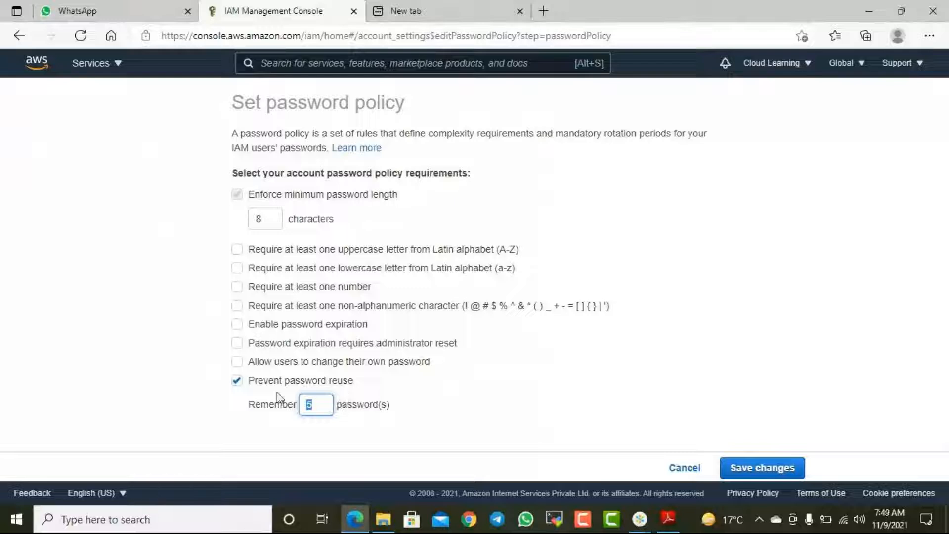
{"action": "left_click", "coordinate": [258, 387]}
{"action": "left_click", "coordinate": [265, 382]}
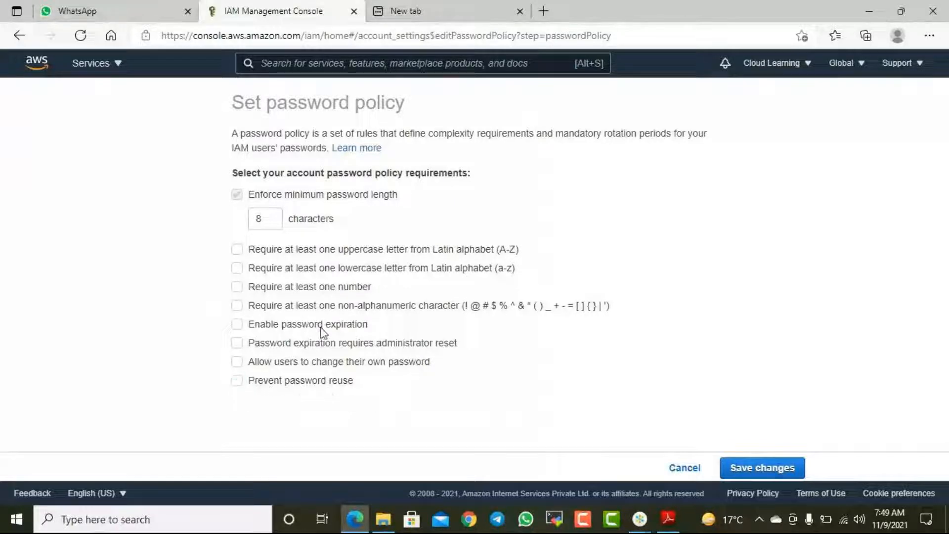
{"action": "left_click", "coordinate": [286, 326]}
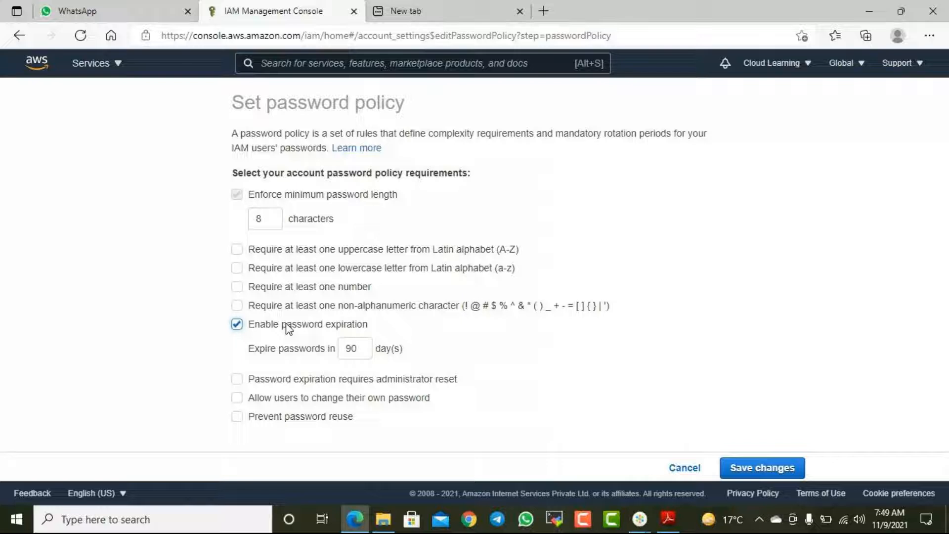
{"action": "left_click", "coordinate": [288, 329]}
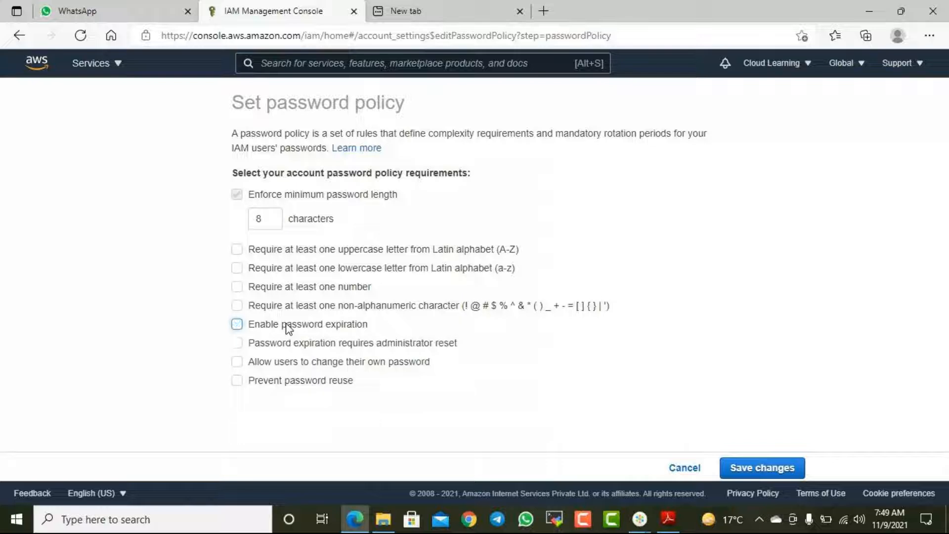
{"action": "left_click", "coordinate": [343, 343]}
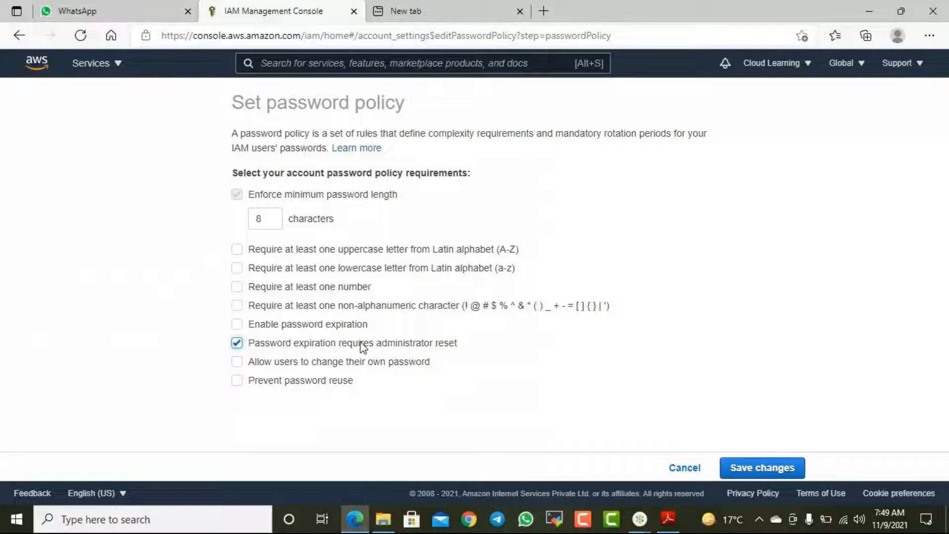
{"action": "left_click", "coordinate": [410, 345]}
{"action": "left_click", "coordinate": [370, 369]}
{"action": "left_click_drag", "start_coordinate": [363, 361], "coordinate": [365, 362]}
{"action": "left_click_drag", "start_coordinate": [575, 308], "coordinate": [270, 247]}
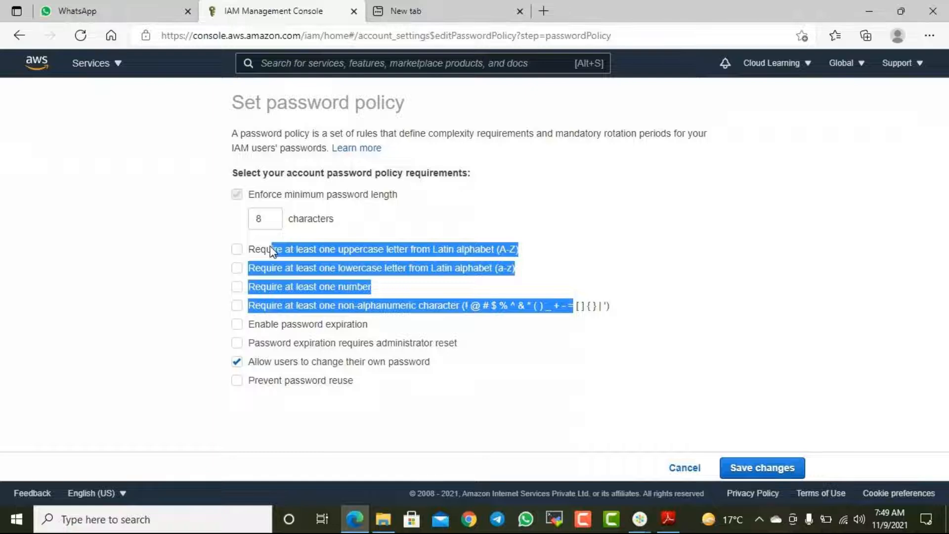
{"action": "left_click", "coordinate": [366, 270]}
{"action": "left_click", "coordinate": [365, 267]}
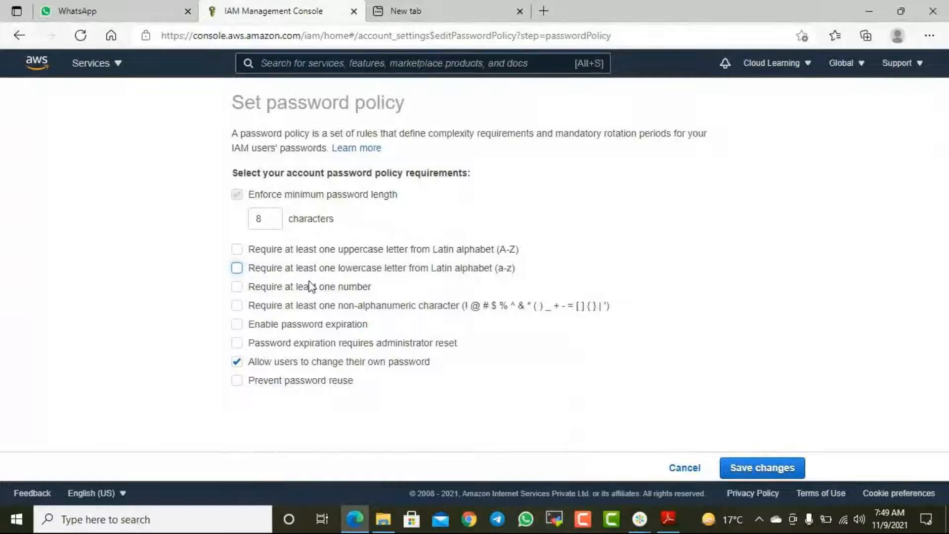
{"action": "left_click", "coordinate": [304, 362]}
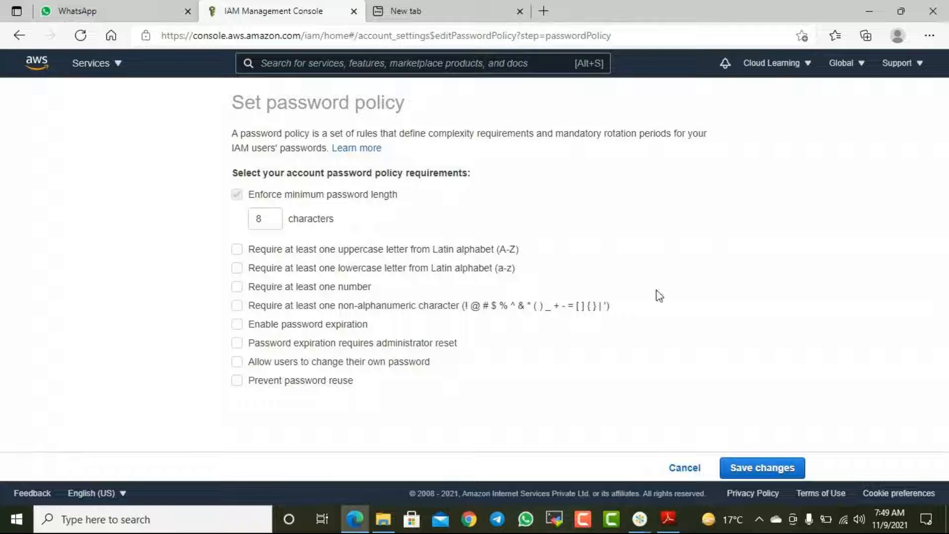
{"action": "left_click_drag", "start_coordinate": [500, 148], "coordinate": [230, 126]}
{"action": "triple_click", "coordinate": [500, 99]}
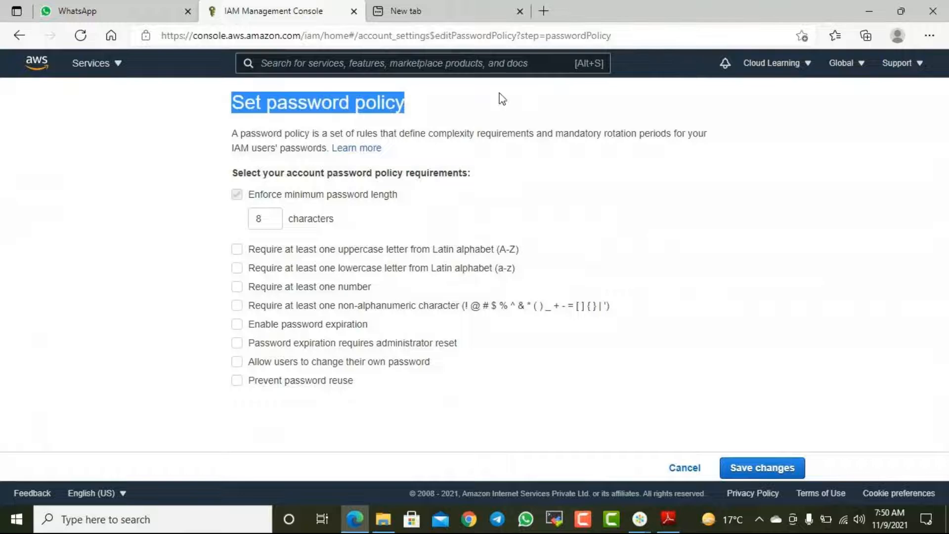
{"action": "left_click_drag", "start_coordinate": [539, 104], "coordinate": [608, 319]}
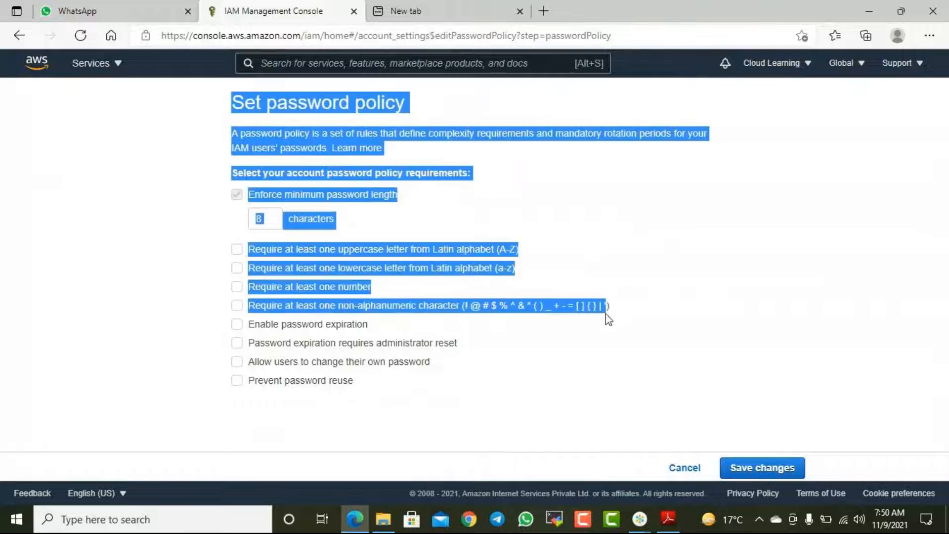
{"action": "left_click", "coordinate": [604, 344]}
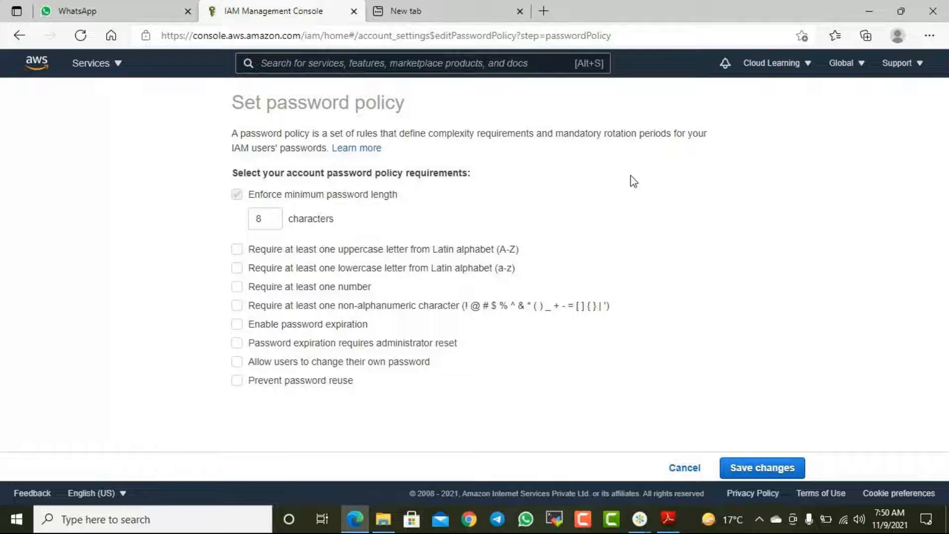
{"action": "left_click", "coordinate": [691, 473]}
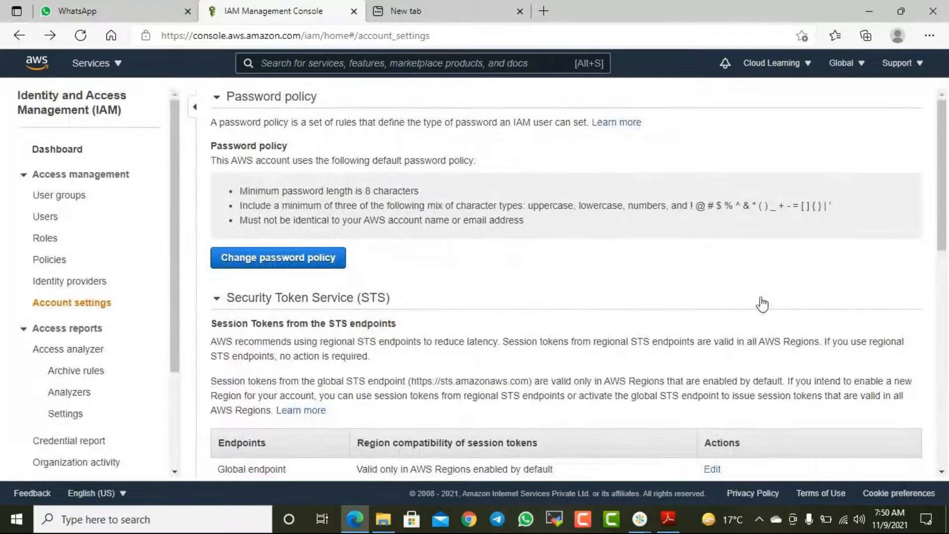
{"action": "scroll", "coordinate": [576, 344], "scroll_direction": "down", "scroll_amount": 5}
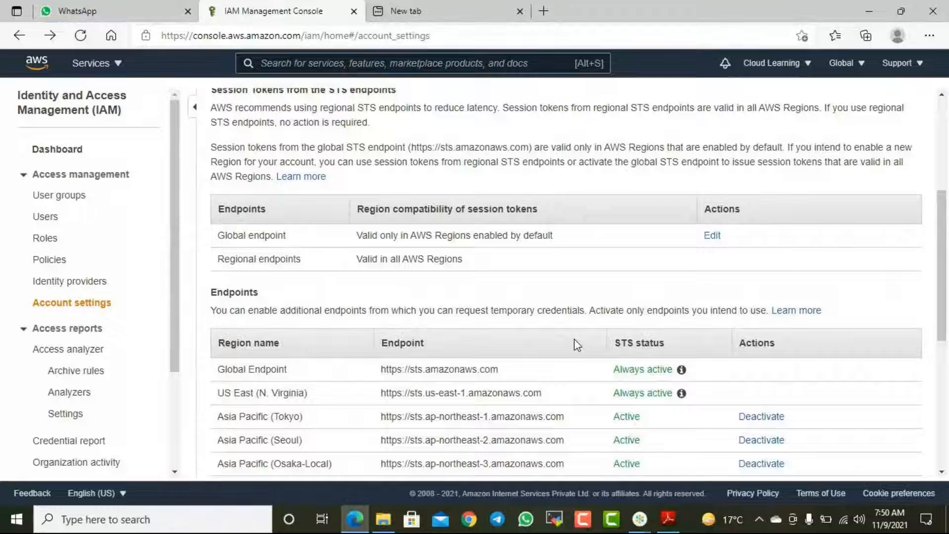
{"action": "scroll", "coordinate": [576, 345], "scroll_direction": "up", "scroll_amount": 5}
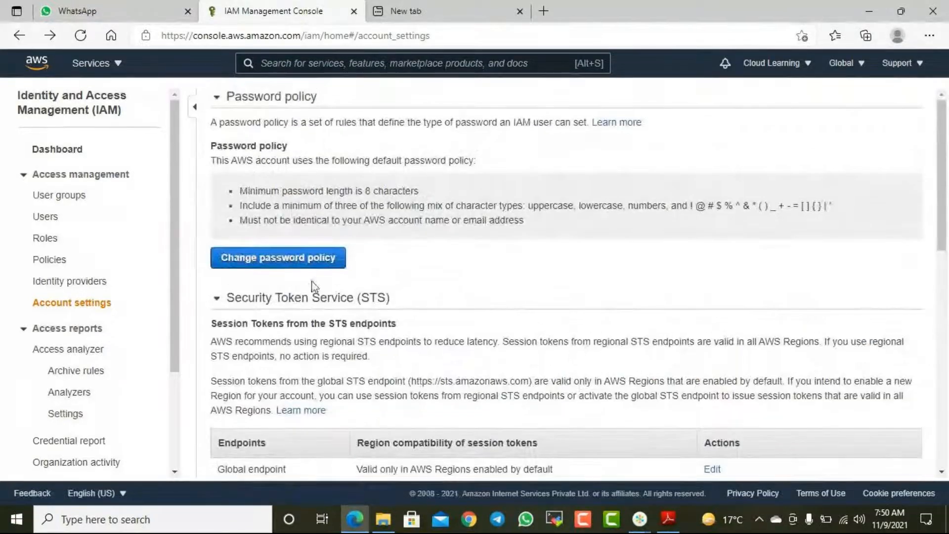
{"action": "left_click", "coordinate": [294, 257]}
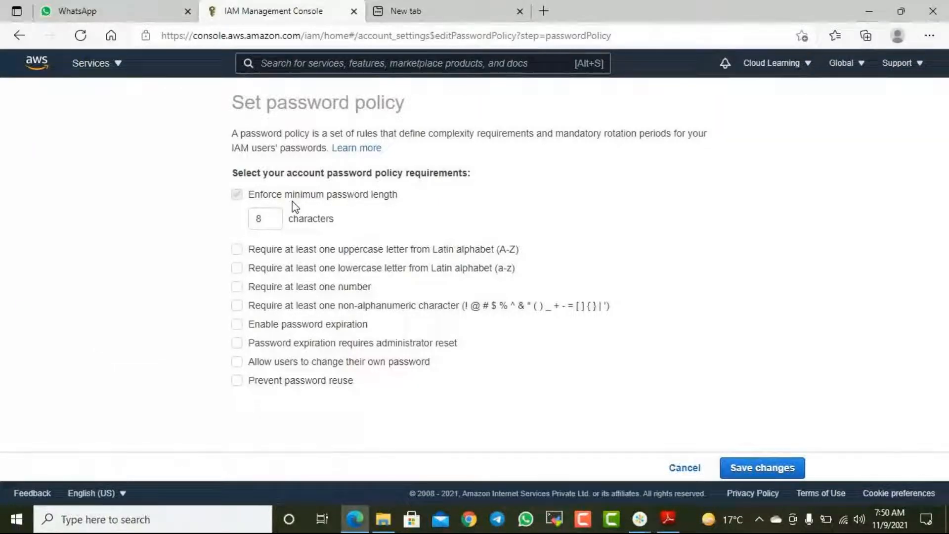
{"action": "left_click_drag", "start_coordinate": [261, 195], "coordinate": [398, 203]}
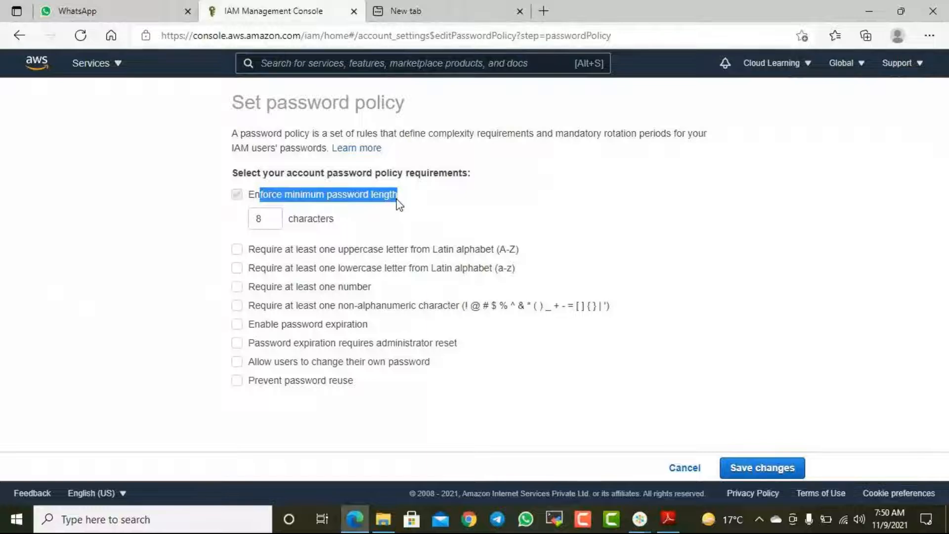
{"action": "left_click", "coordinate": [354, 200]}
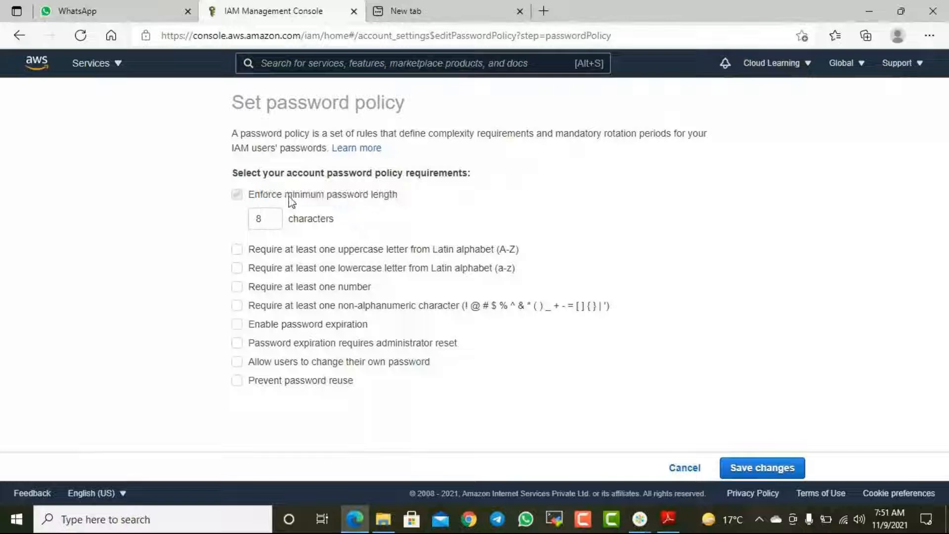
{"action": "left_click_drag", "start_coordinate": [285, 196], "coordinate": [356, 202]}
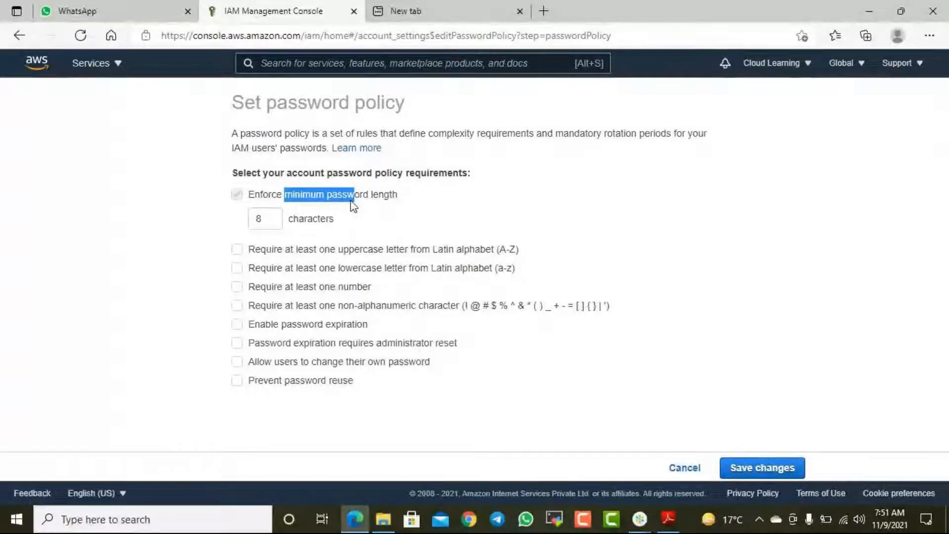
{"action": "left_click_drag", "start_coordinate": [241, 148], "coordinate": [270, 148]}
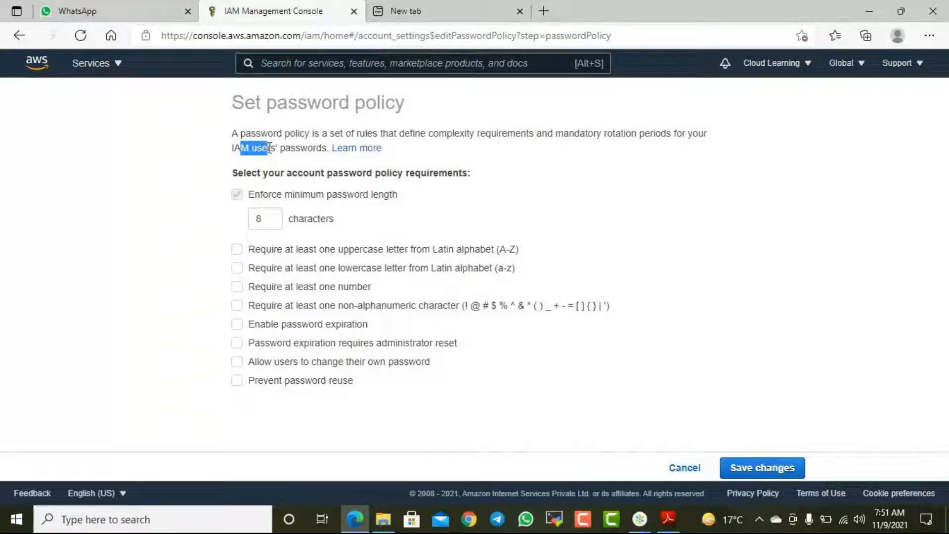
{"action": "left_click", "coordinate": [432, 219]}
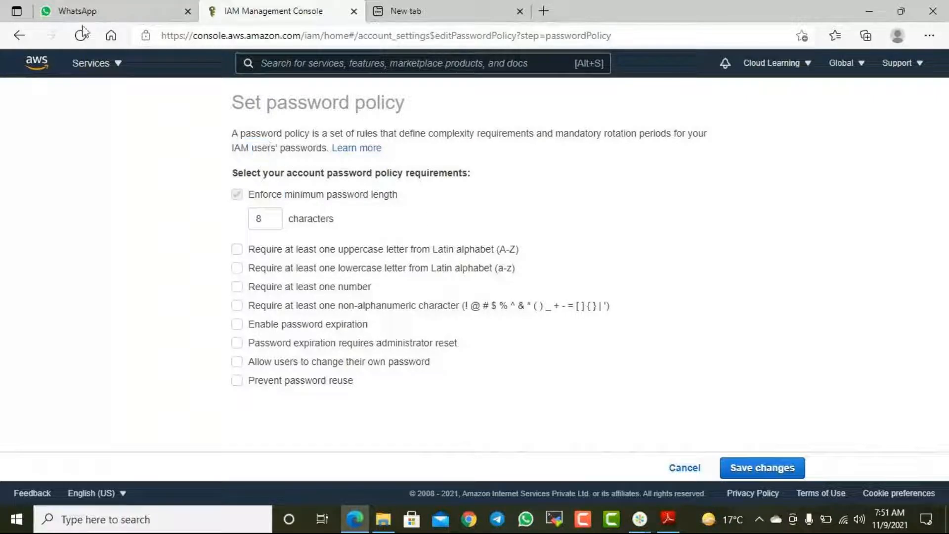
Leave the password policy editor unsaved and scroll Account settings down to the STS section
{"action": "left_click", "coordinate": [20, 37]}
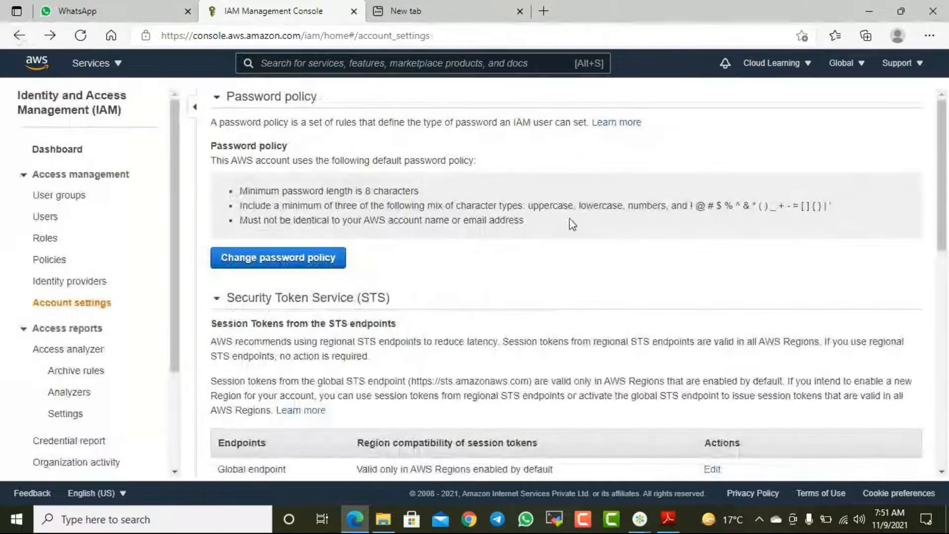
{"action": "scroll", "coordinate": [563, 244], "scroll_direction": "down", "scroll_amount": 1}
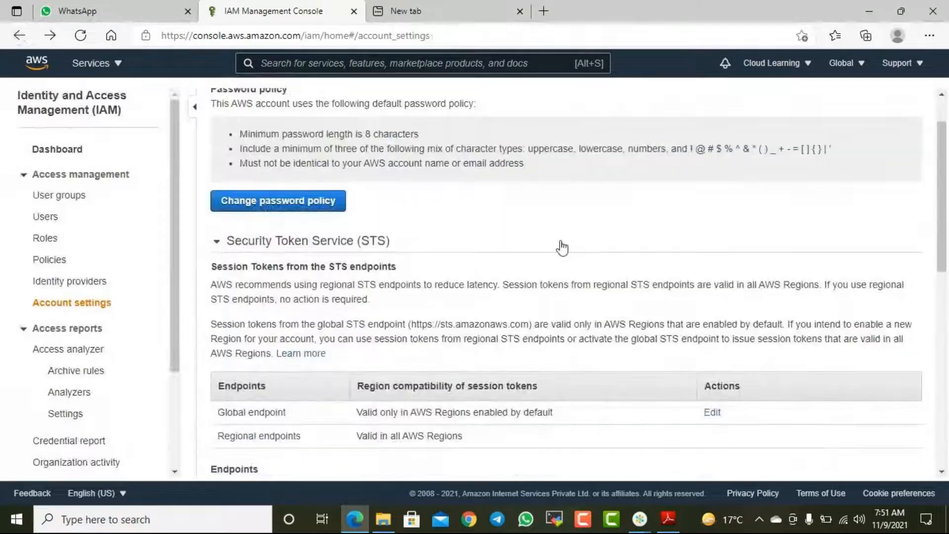
{"action": "scroll", "coordinate": [563, 247], "scroll_direction": "down", "scroll_amount": 1}
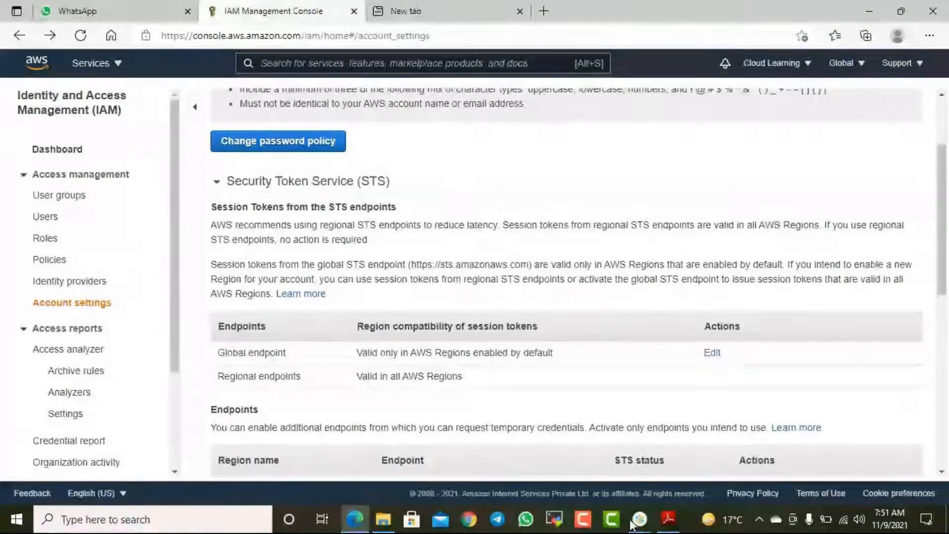
{"action": "left_click", "coordinate": [669, 520]}
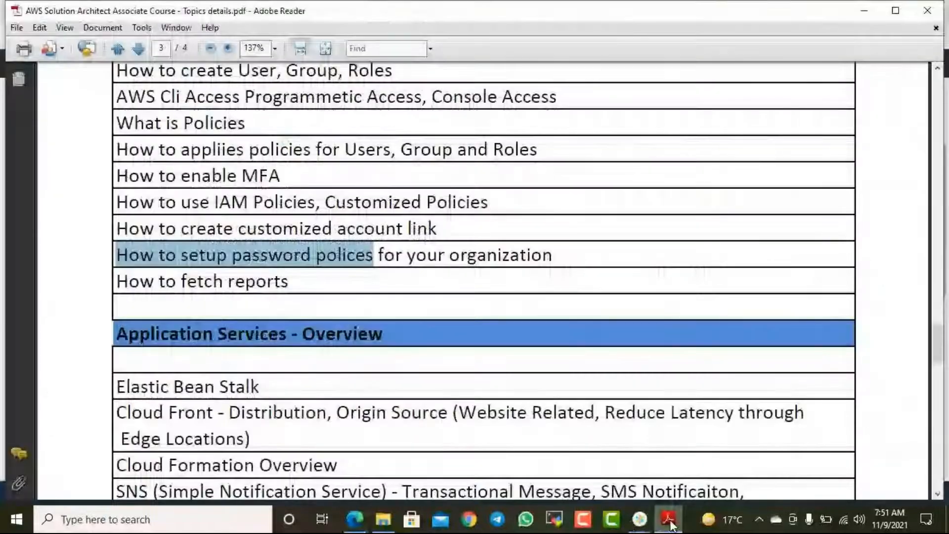
{"action": "left_click", "coordinate": [501, 296]}
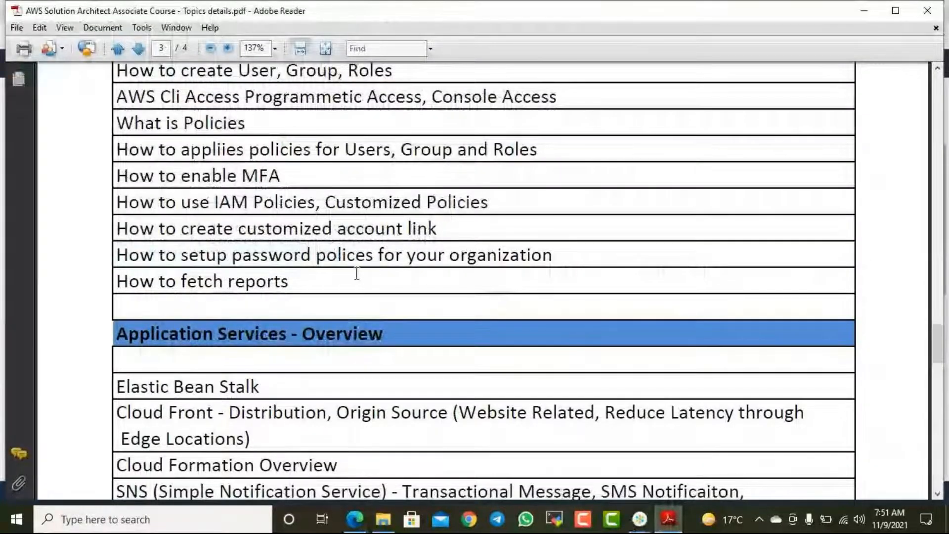
{"action": "left_click_drag", "start_coordinate": [293, 280], "coordinate": [125, 283]}
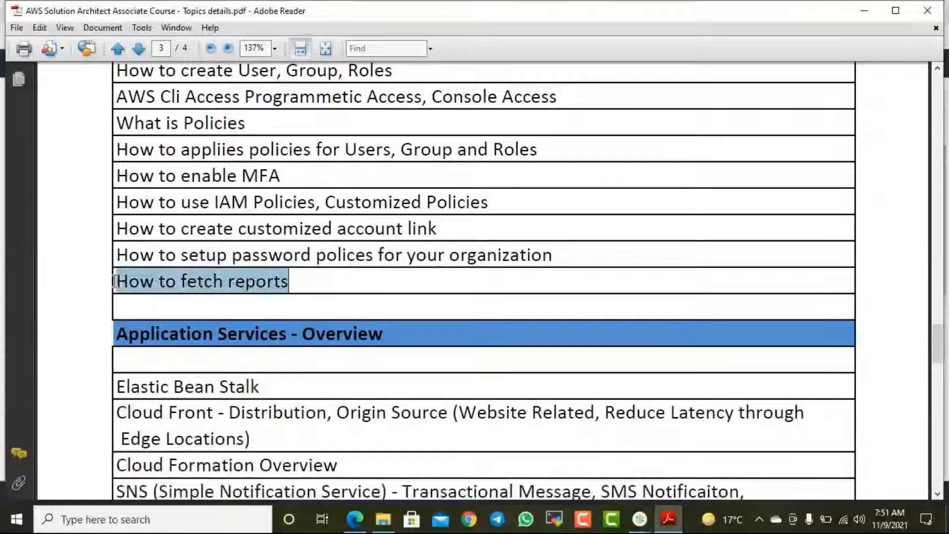
{"action": "left_click", "coordinate": [864, 11]}
{"action": "scroll", "coordinate": [721, 191], "scroll_direction": "up", "scroll_amount": 2}
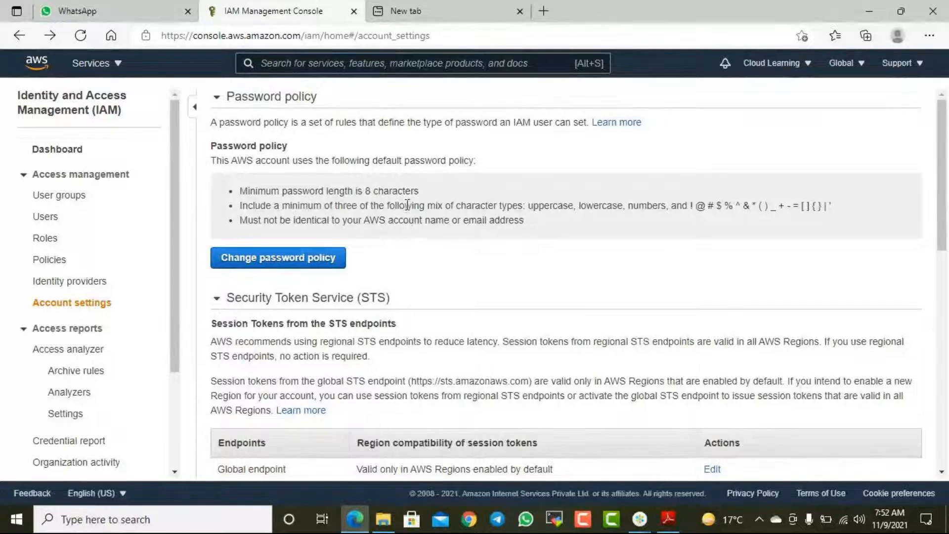
Scroll the IAM sidebar down to the Access reports section
{"action": "scroll", "coordinate": [42, 223], "scroll_direction": "down", "scroll_amount": 3}
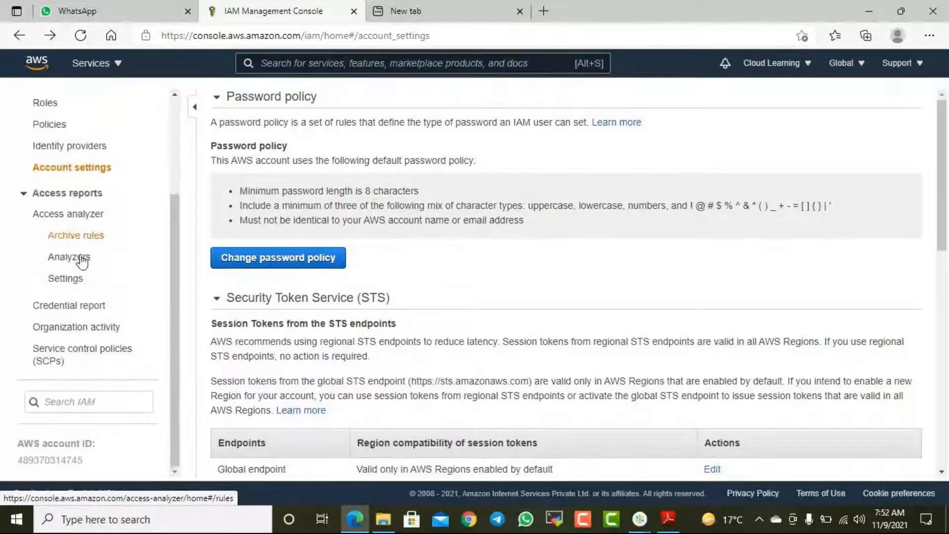
Download the IAM credential report and open the CSV from the Edge downloads list
{"action": "left_click", "coordinate": [75, 306]}
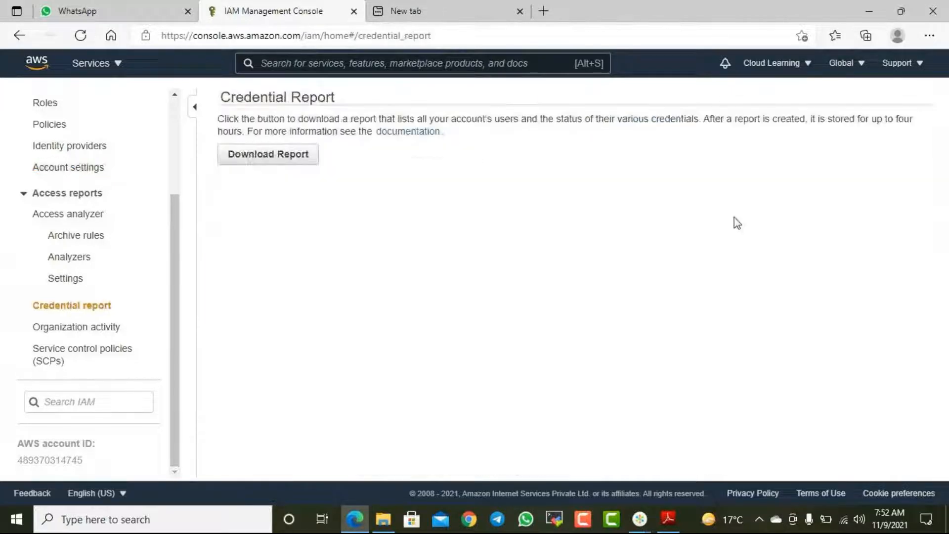
{"action": "left_click", "coordinate": [276, 156]}
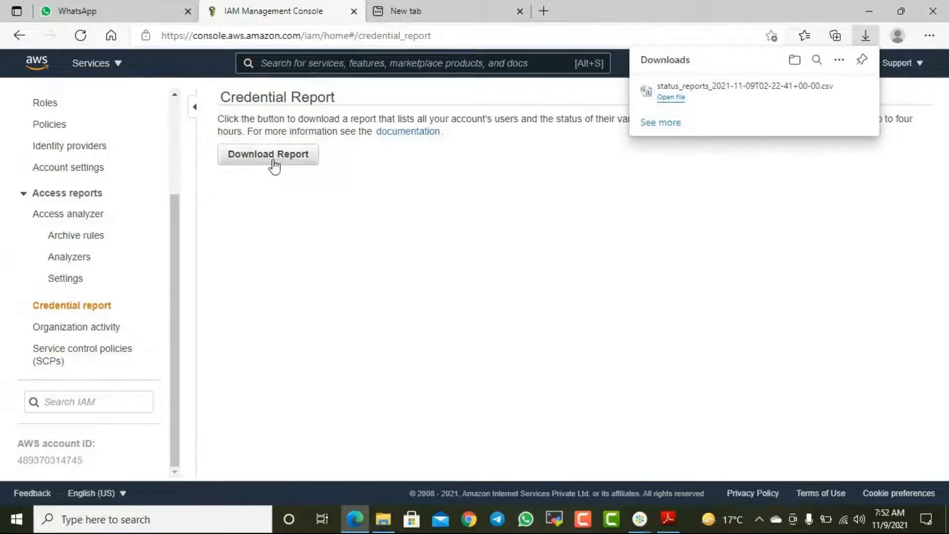
{"action": "scroll", "coordinate": [84, 198], "scroll_direction": "up", "scroll_amount": 2}
{"action": "scroll", "coordinate": [85, 187], "scroll_direction": "up", "scroll_amount": 1}
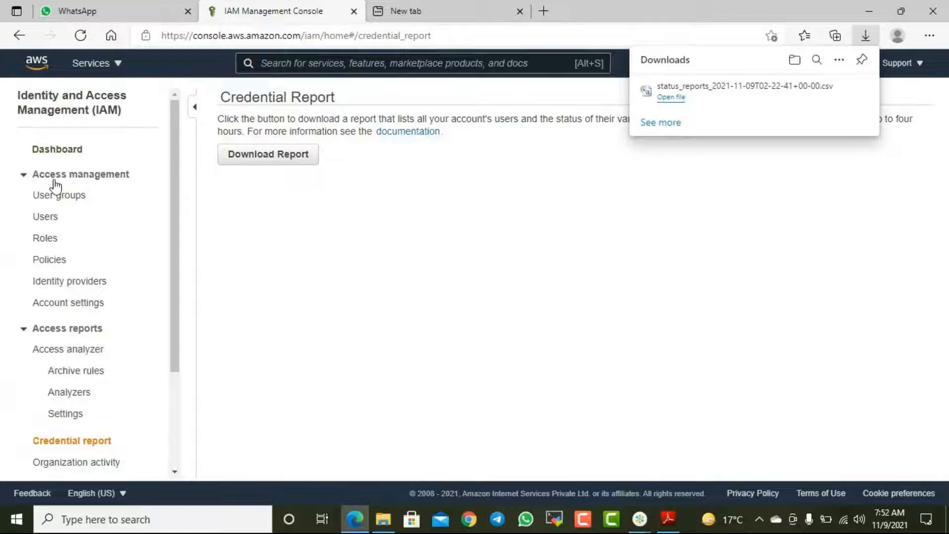
{"action": "left_click", "coordinate": [673, 98]}
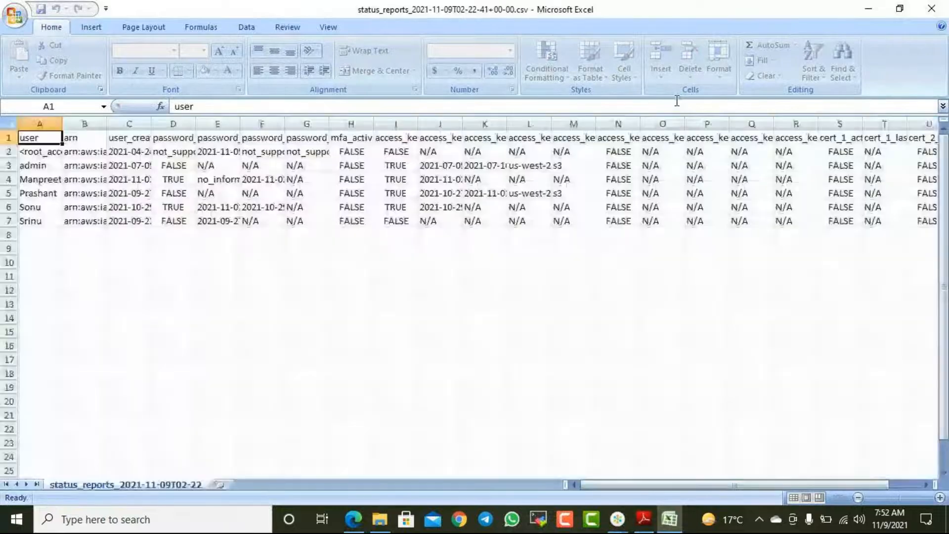
Select the whole credential report sheet and AutoFit all column widths
{"action": "left_click", "coordinate": [491, 299]}
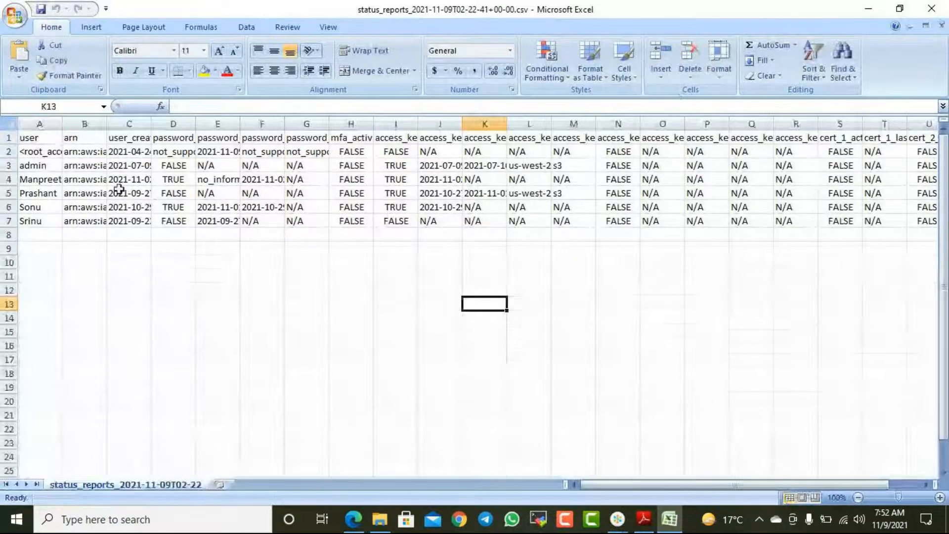
{"action": "left_click_drag", "start_coordinate": [31, 152], "coordinate": [38, 216]}
{"action": "left_click", "coordinate": [13, 125]}
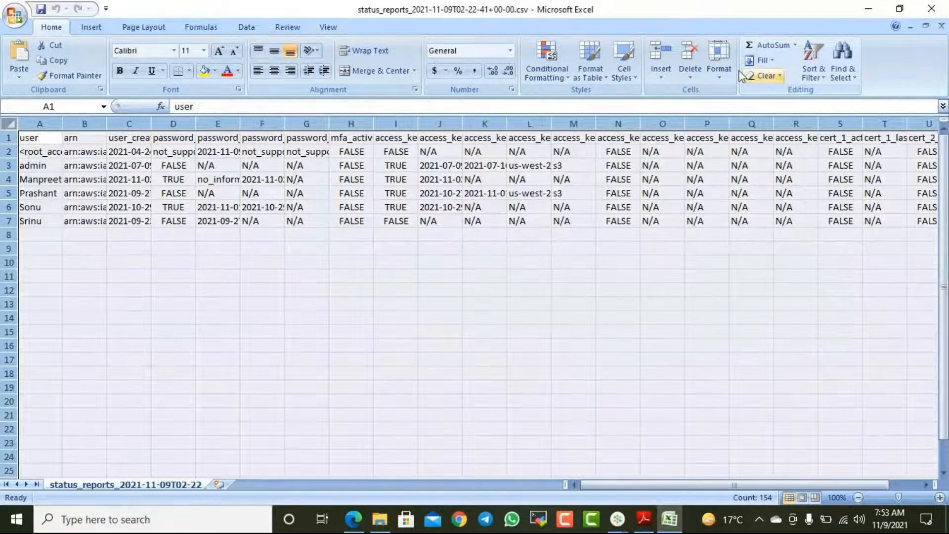
{"action": "left_click", "coordinate": [719, 60]}
{"action": "left_click", "coordinate": [773, 156]}
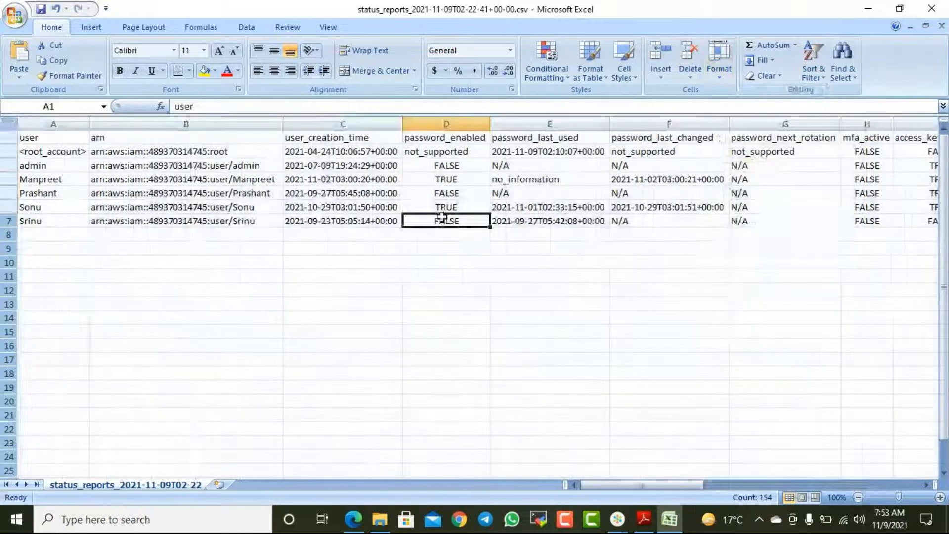
{"action": "left_click", "coordinate": [440, 218]}
{"action": "key", "text": "Left"}
{"action": "key", "text": "Left"}
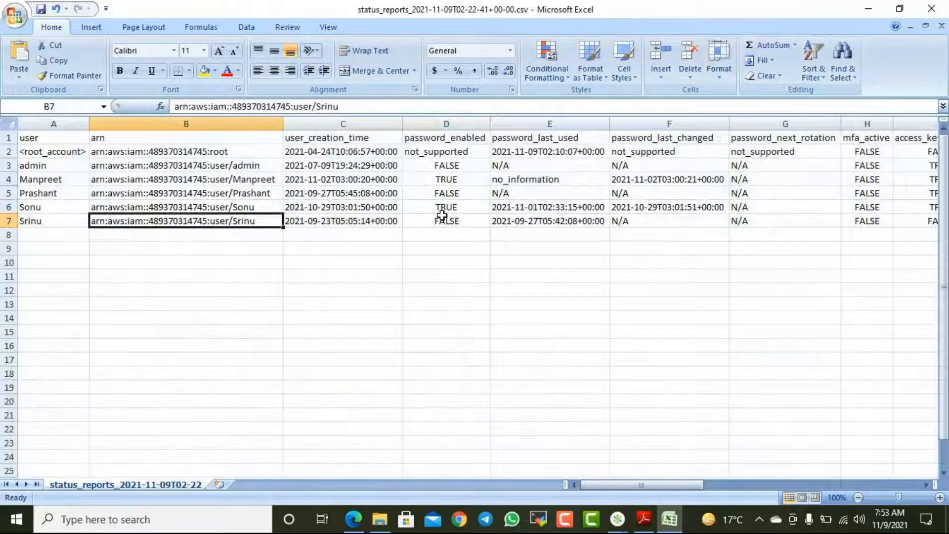
{"action": "key", "text": "Left"}
{"action": "key", "text": "Up"}
{"action": "key", "text": "Up"}
{"action": "key", "text": "Up"}
{"action": "key", "text": "Up"}
{"action": "key", "text": "Up"}
{"action": "key", "text": "Right"}
{"action": "key", "text": "Right"}
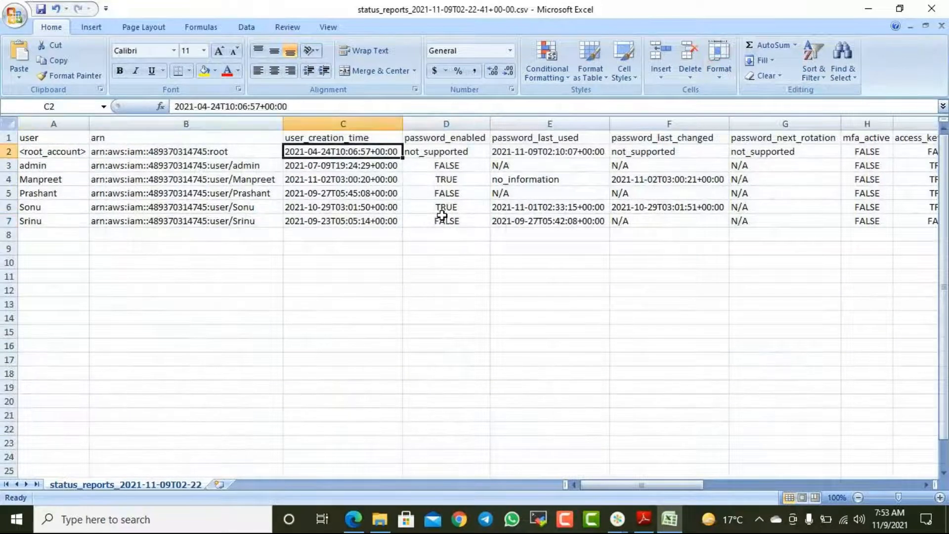
{"action": "key", "text": "Down"}
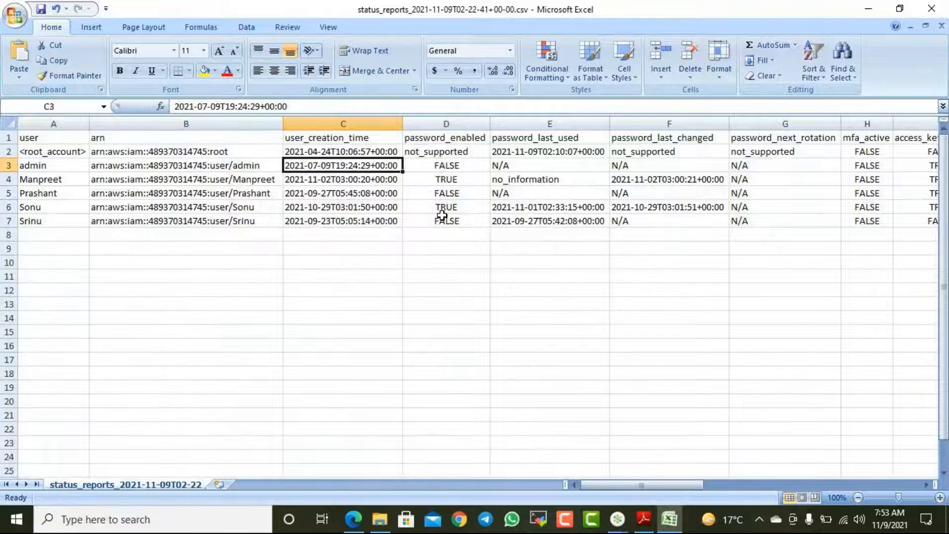
{"action": "key", "text": "Left"}
{"action": "key", "text": "Left"}
{"action": "key", "text": "Down"}
{"action": "key", "text": "Down"}
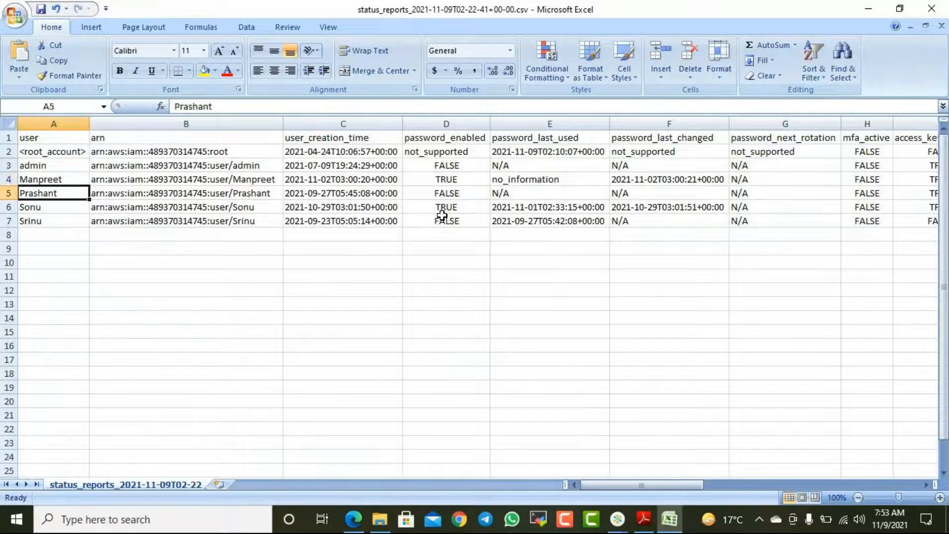
{"action": "key", "text": "Up"}
{"action": "key", "text": "Right"}
{"action": "key", "text": "Right"}
{"action": "key", "text": "Right"}
{"action": "key", "text": "Left"}
{"action": "key", "text": "Right"}
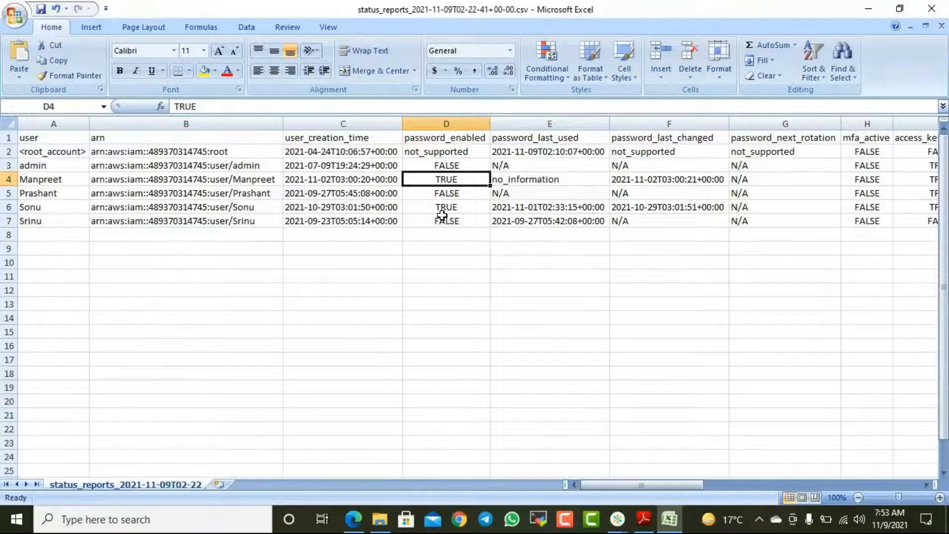
{"action": "key", "text": "Right"}
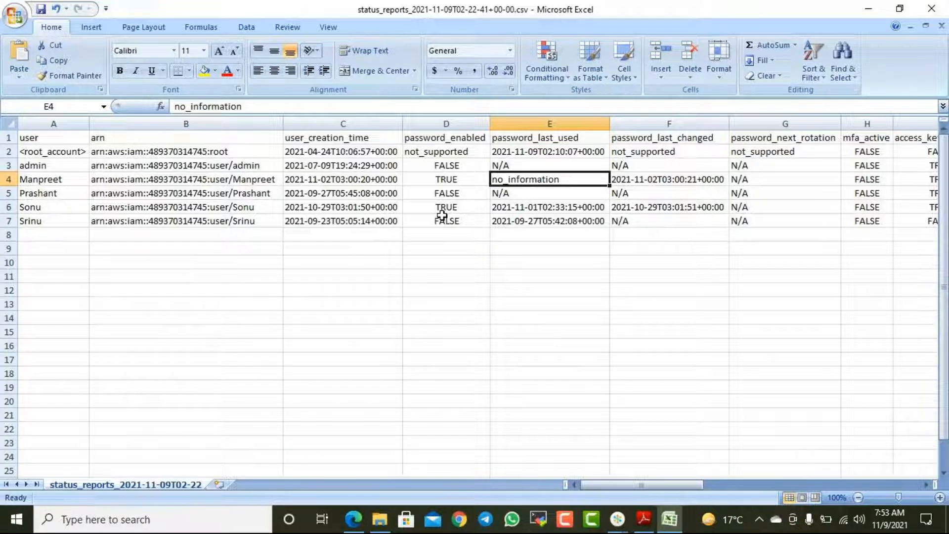
{"action": "key", "text": "Right"}
{"action": "key", "text": "Right"}
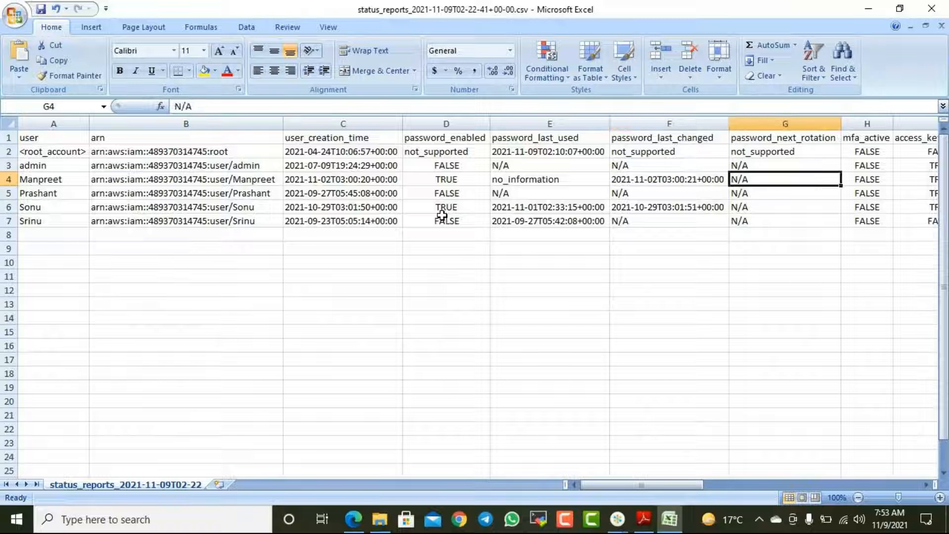
{"action": "key", "text": "Right"}
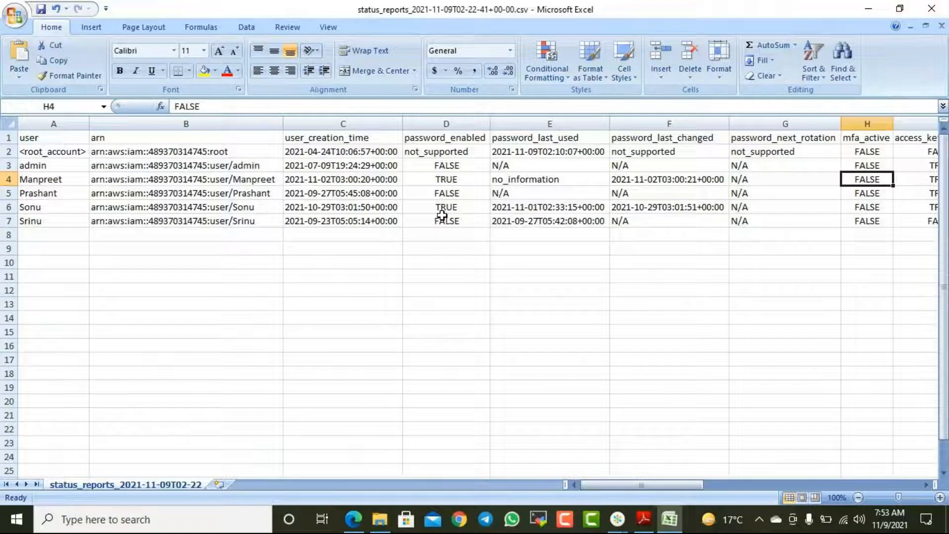
{"action": "key", "text": "Right"}
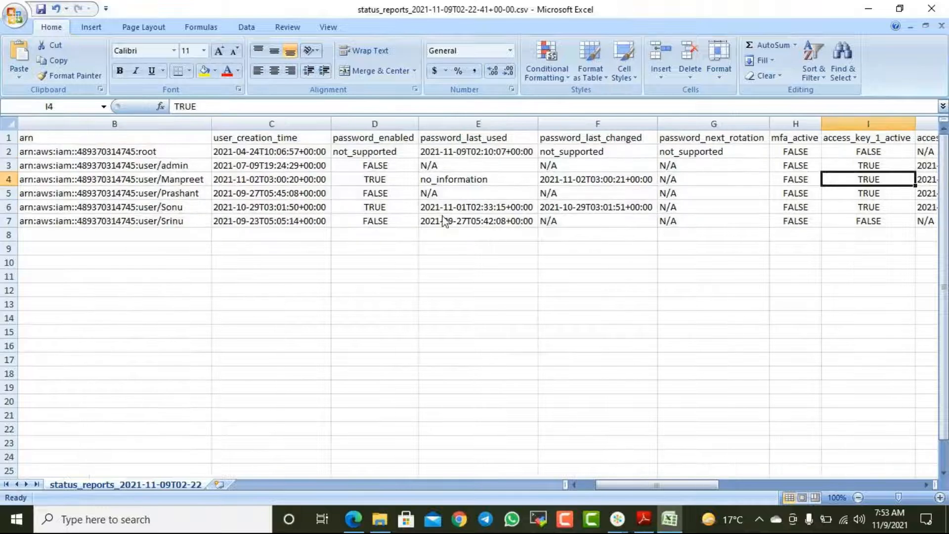
{"action": "key", "text": "Up"}
{"action": "key", "text": "Up"}
{"action": "key", "text": "Left"}
{"action": "key", "text": "Down"}
{"action": "key", "text": "Down"}
{"action": "key", "text": "Down"}
{"action": "key", "text": "Down"}
{"action": "key", "text": "Right"}
{"action": "key", "text": "Right"}
{"action": "key", "text": "Left"}
{"action": "key", "text": "Left"}
{"action": "key", "text": "Right"}
{"action": "key", "text": "Up"}
{"action": "key", "text": "Up"}
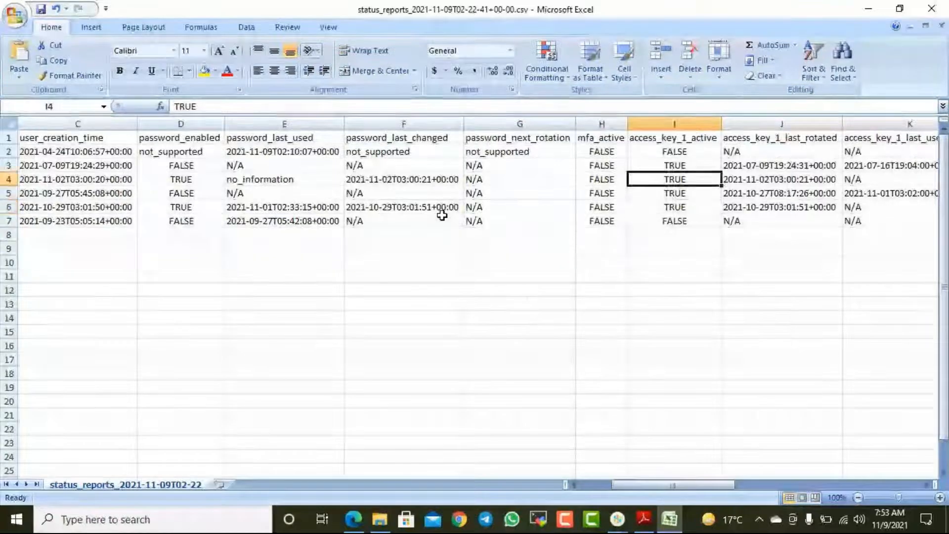
{"action": "key", "text": "Up"}
{"action": "key", "text": "Up"}
{"action": "key", "text": "Right"}
{"action": "key", "text": "Right"}
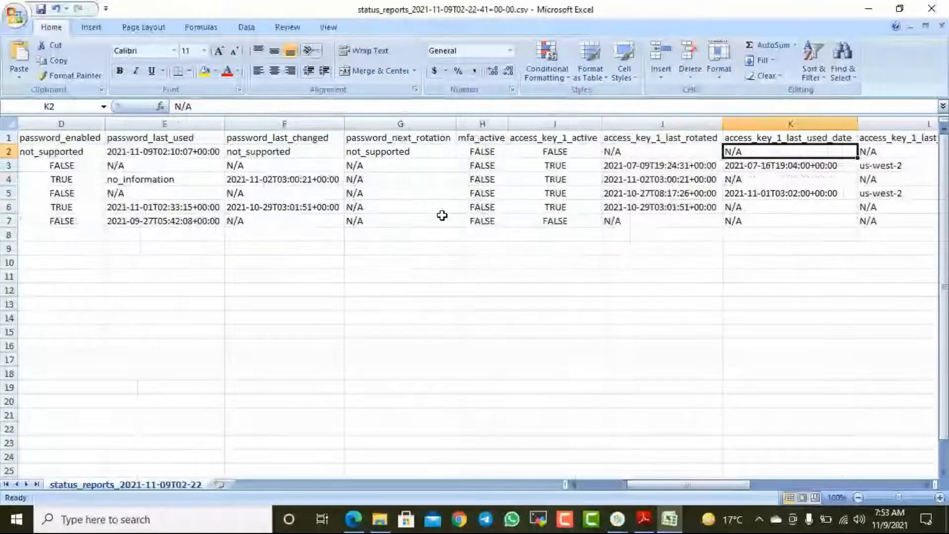
{"action": "key", "text": "Right"}
{"action": "key", "text": "Right"}
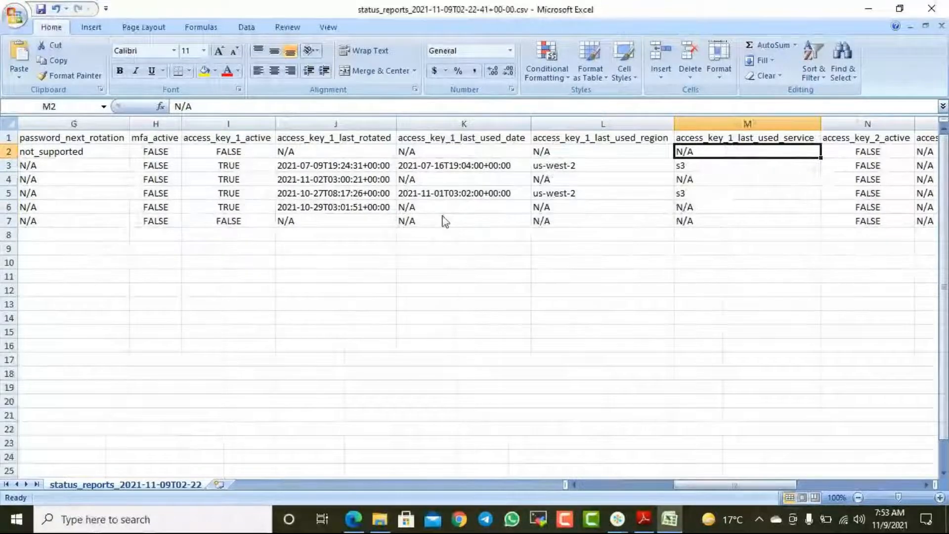
{"action": "key", "text": "Left"}
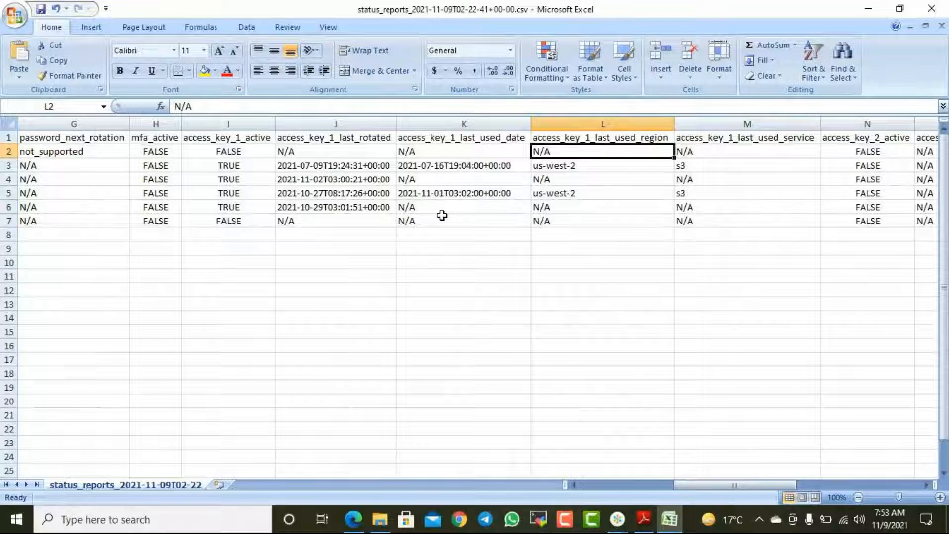
{"action": "key", "text": "Right"}
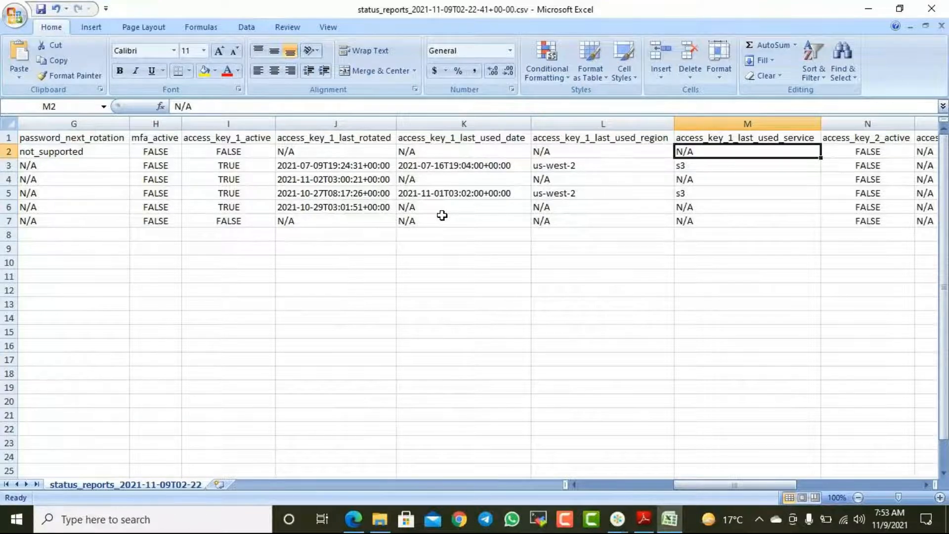
{"action": "key", "text": "Right"}
{"action": "key", "text": "Right"}
{"action": "key", "text": "Right"}
{"action": "key", "text": "Right"}
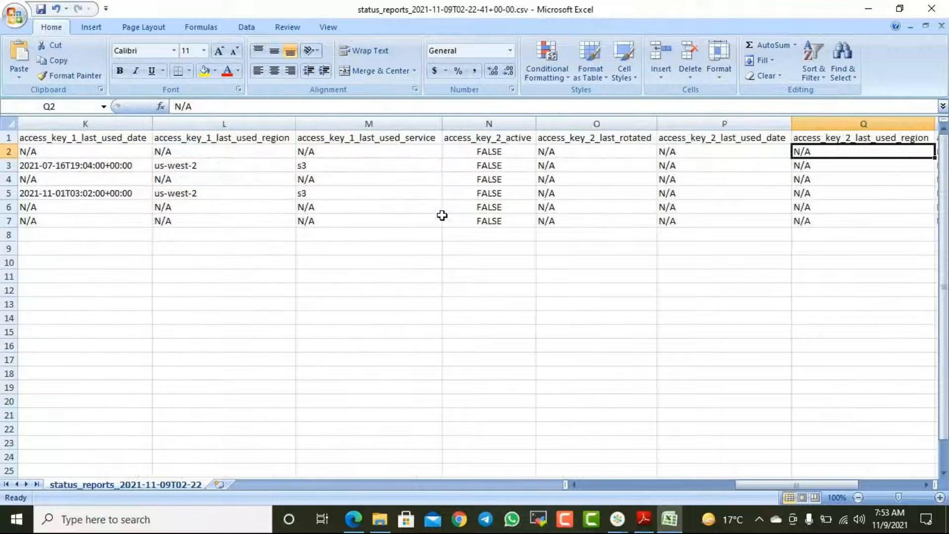
{"action": "key", "text": "Right"}
{"action": "key", "text": "Right"}
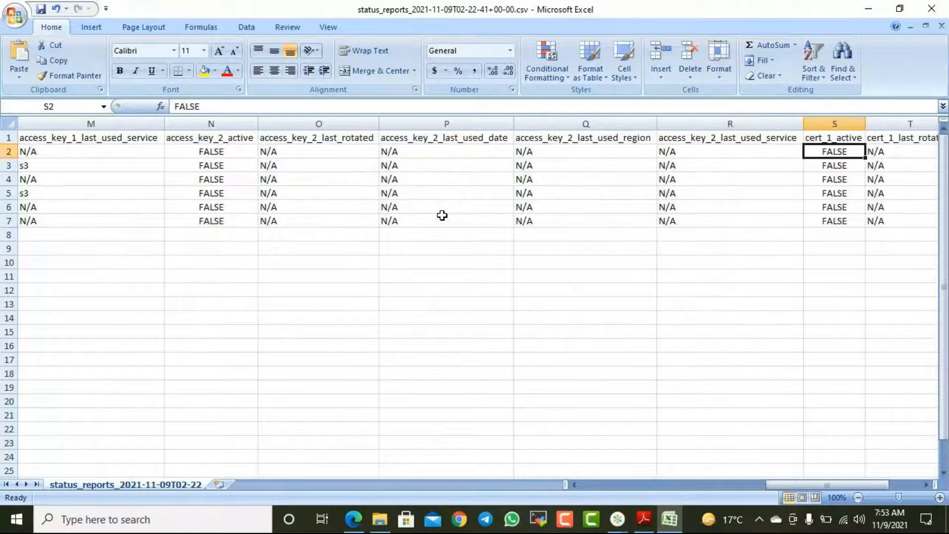
{"action": "key", "text": "Right"}
{"action": "key", "text": "Right"}
{"action": "key", "text": "Right"}
{"action": "key", "text": "Right"}
{"action": "key", "text": "Right"}
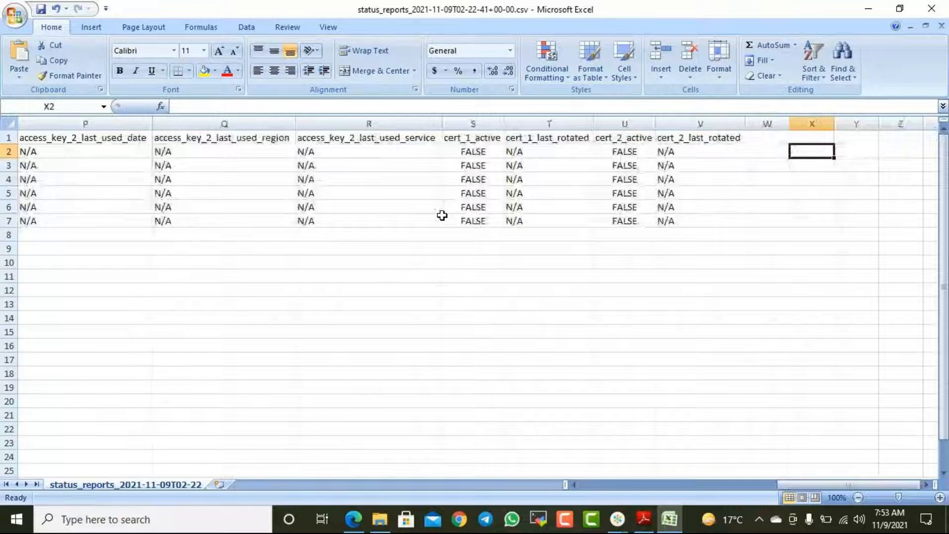
{"action": "key", "text": "Left"}
{"action": "key", "text": "Left"}
{"action": "key", "text": "Left"}
{"action": "key", "text": "Left"}
{"action": "key", "text": "Left"}
{"action": "key", "text": "Left"}
{"action": "key", "text": "Left"}
{"action": "key", "text": "Left"}
{"action": "key", "text": "Right"}
{"action": "key", "text": "Right"}
{"action": "key", "text": "Right"}
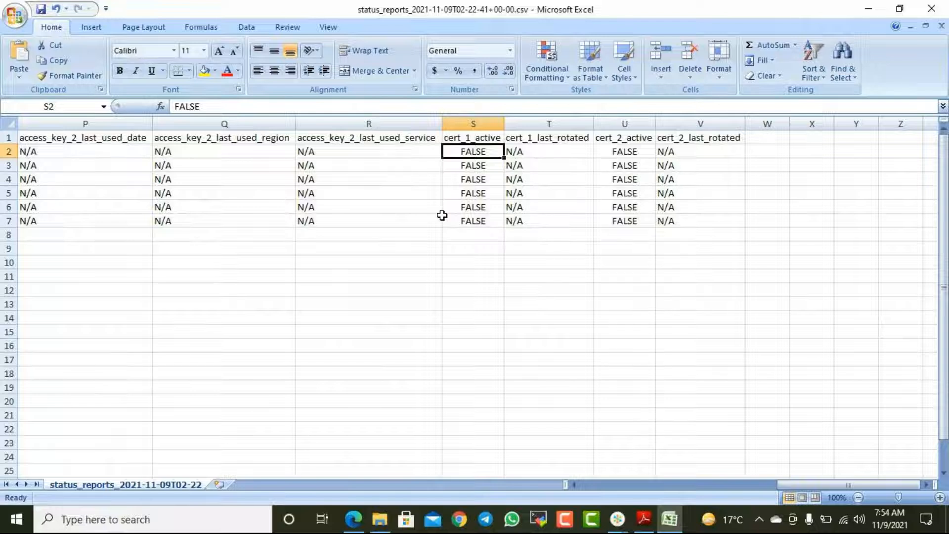
{"action": "key", "text": "Right"}
{"action": "key", "text": "Right"}
{"action": "key", "text": "Home"}
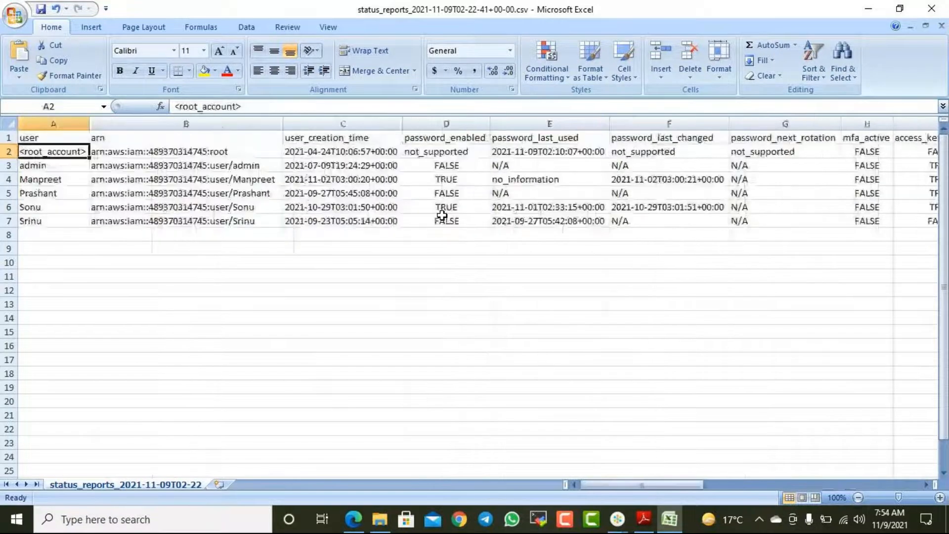
Check the last user's password_next_rotation value, then close Excel without saving
{"action": "scroll", "coordinate": [441, 223], "scroll_direction": "down", "scroll_amount": 1}
{"action": "scroll", "coordinate": [441, 227], "scroll_direction": "up", "scroll_amount": 1}
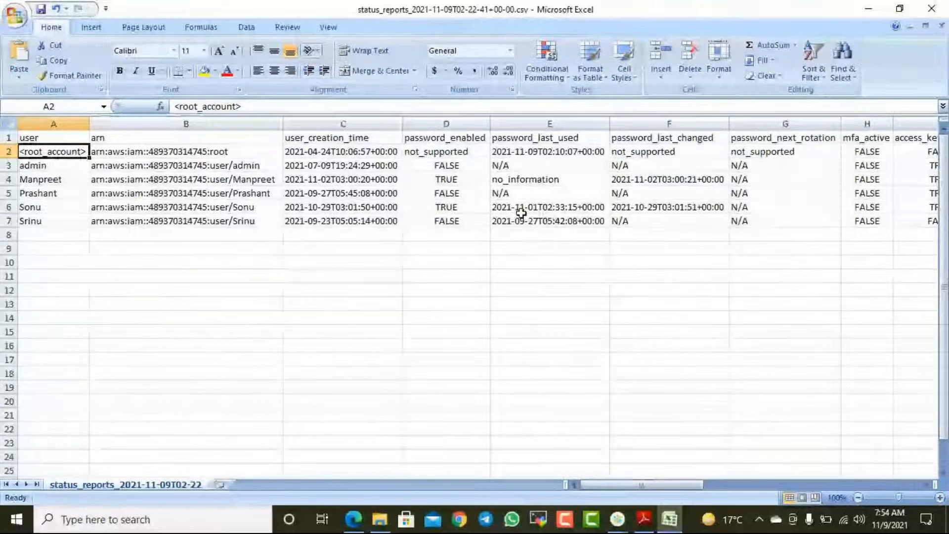
{"action": "left_click", "coordinate": [782, 227]}
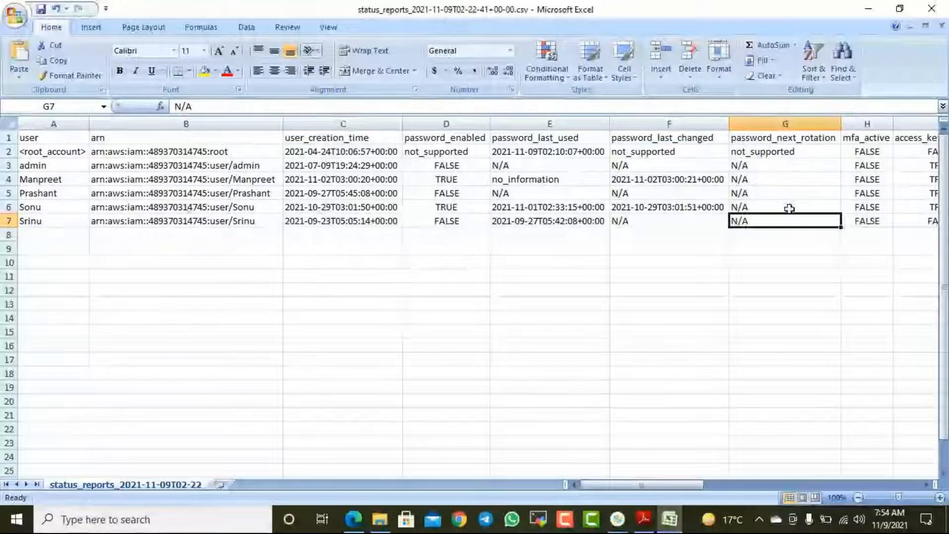
{"action": "left_click", "coordinate": [933, 14]}
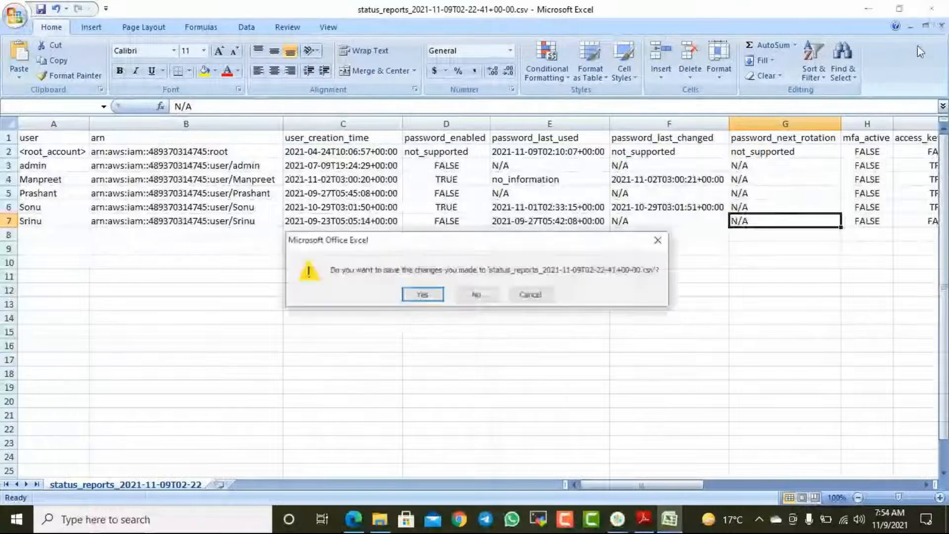
{"action": "left_click", "coordinate": [477, 294]}
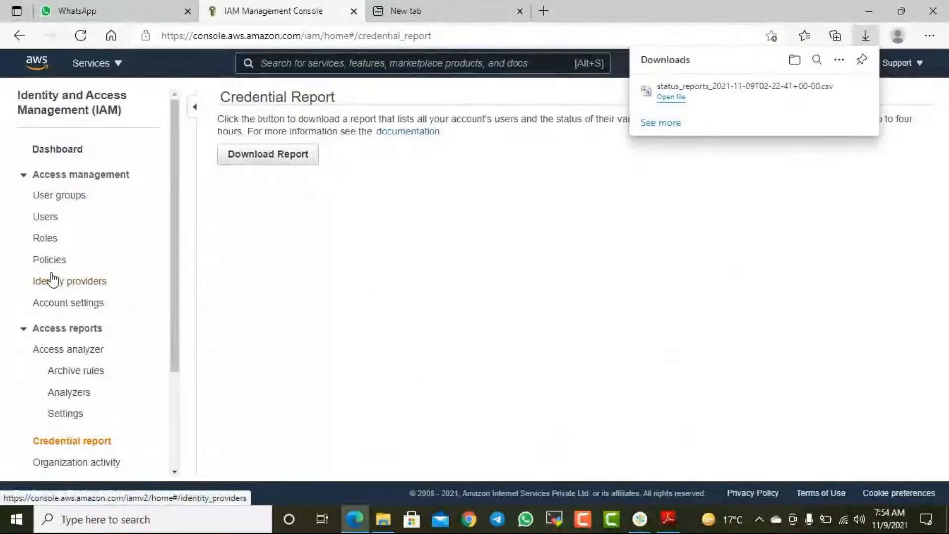
Return to the IAM dashboard, then open the Windows Run dialog from the Start menu
{"action": "scroll", "coordinate": [58, 276], "scroll_direction": "down", "scroll_amount": 3}
{"action": "scroll", "coordinate": [57, 275], "scroll_direction": "up", "scroll_amount": 3}
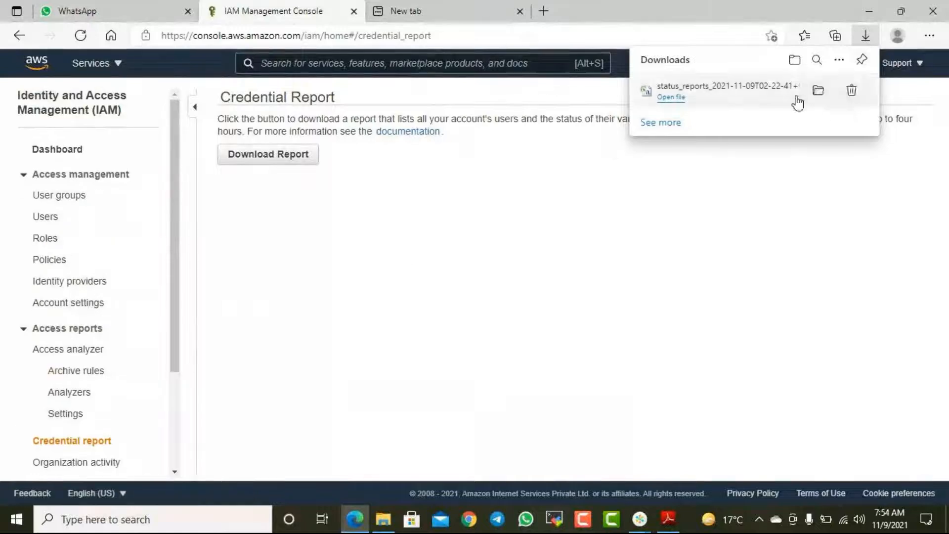
{"action": "left_click", "coordinate": [64, 159]}
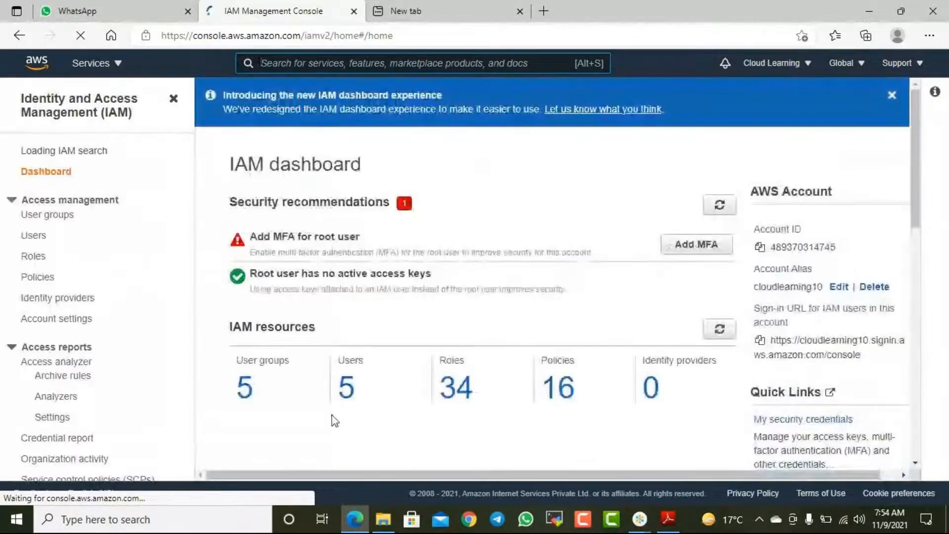
{"action": "right_click", "coordinate": [3, 528]}
{"action": "left_click", "coordinate": [56, 449]}
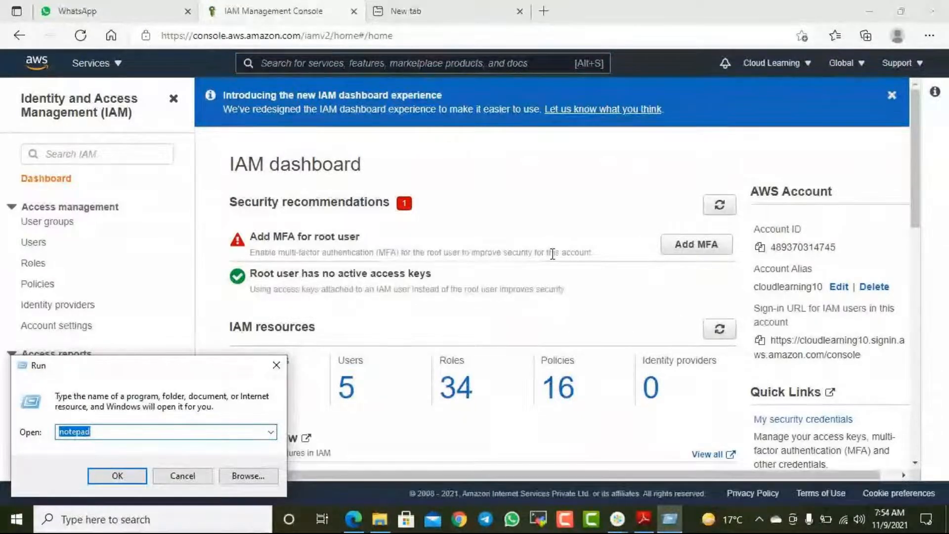
Launch Notepad, shift its window slightly left, and type the heading AWS Orgainization
{"action": "key", "text": "Return"}
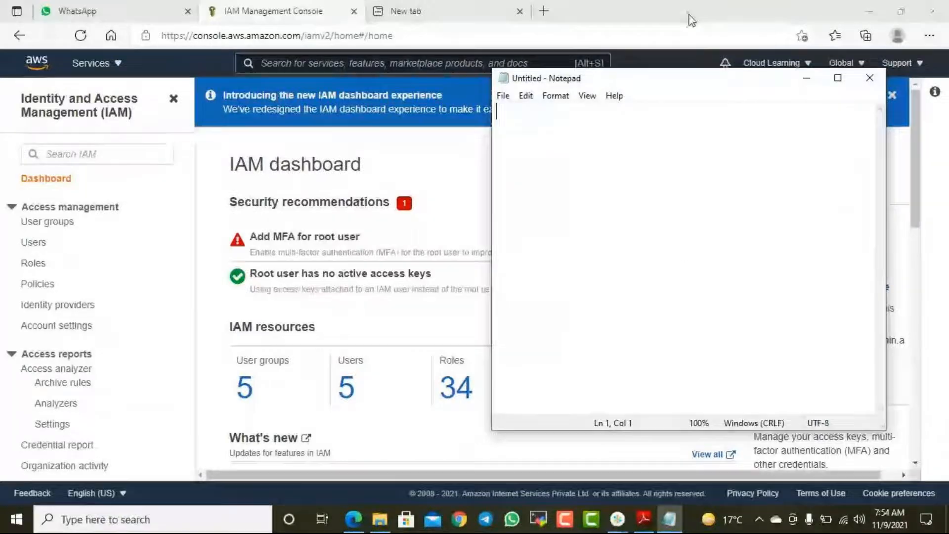
{"action": "left_click_drag", "start_coordinate": [655, 87], "coordinate": [635, 83]}
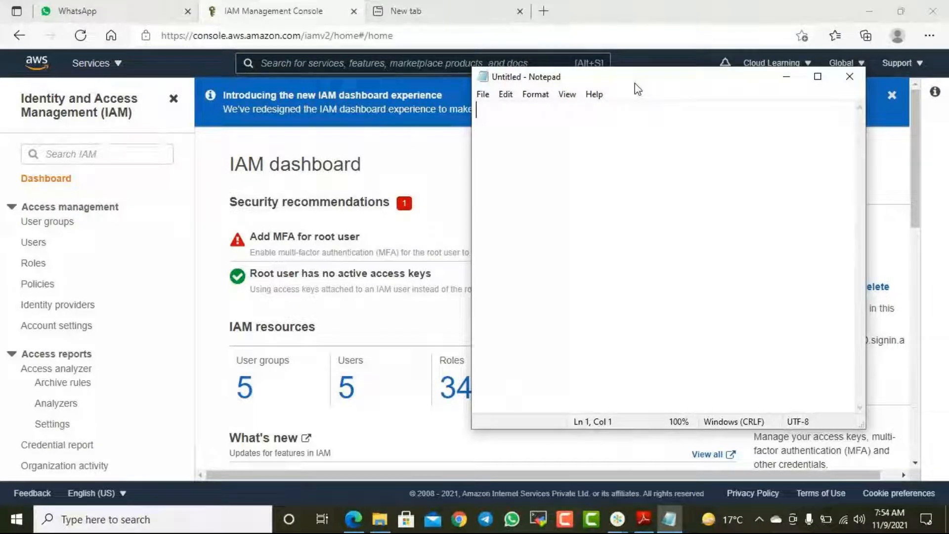
{"action": "type", "text": "AWS Orgaization"}
{"action": "key", "text": "BackSpace"}
{"action": "key", "text": "BackSpace"}
{"action": "key", "text": "BackSpace"}
{"action": "key", "text": "BackSpace"}
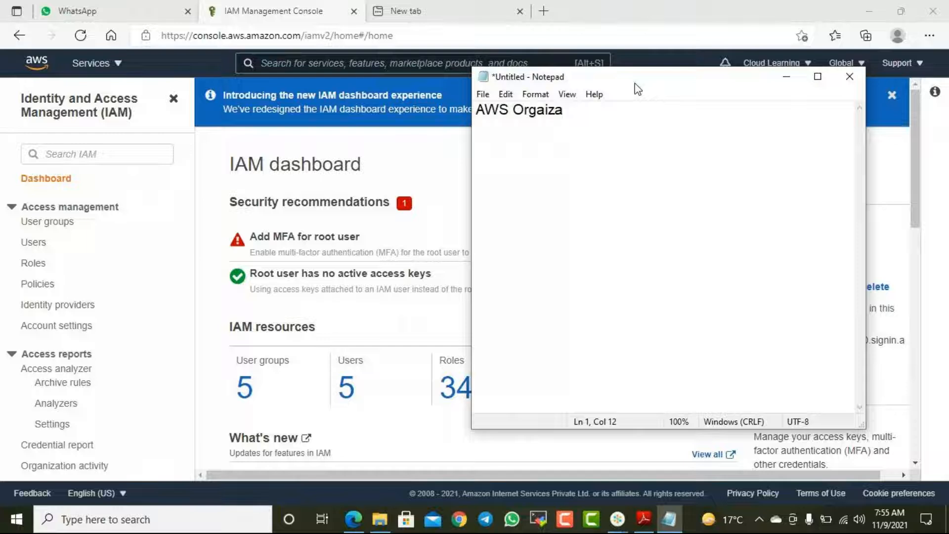
{"action": "key", "text": "BackSpace"}
{"action": "key", "text": "BackSpace"}
{"action": "type", "text": "nizatin"}
{"action": "key", "text": "Return"}
{"action": "key", "text": "Return"}
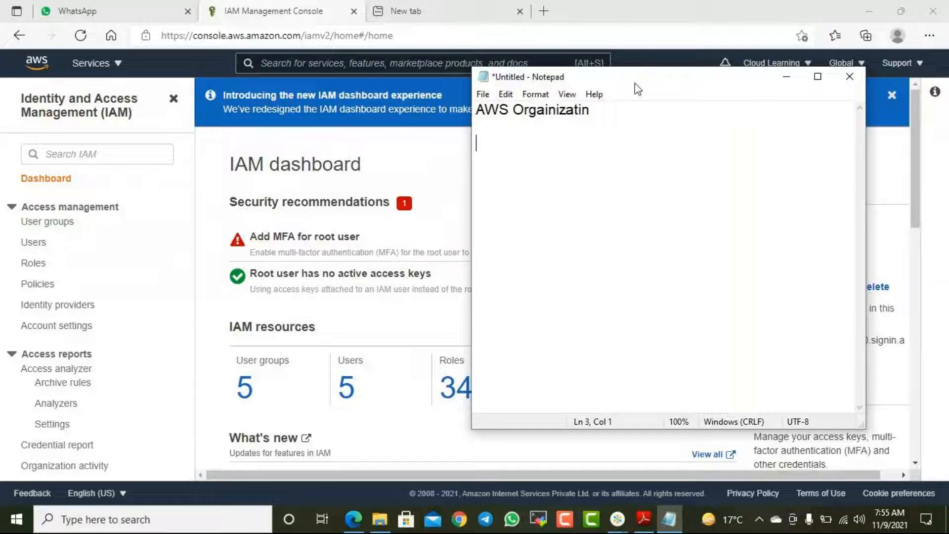
Add the lines Single Account and Dev, QA,Prod below the heading
{"action": "type", "text": "Single Account"}
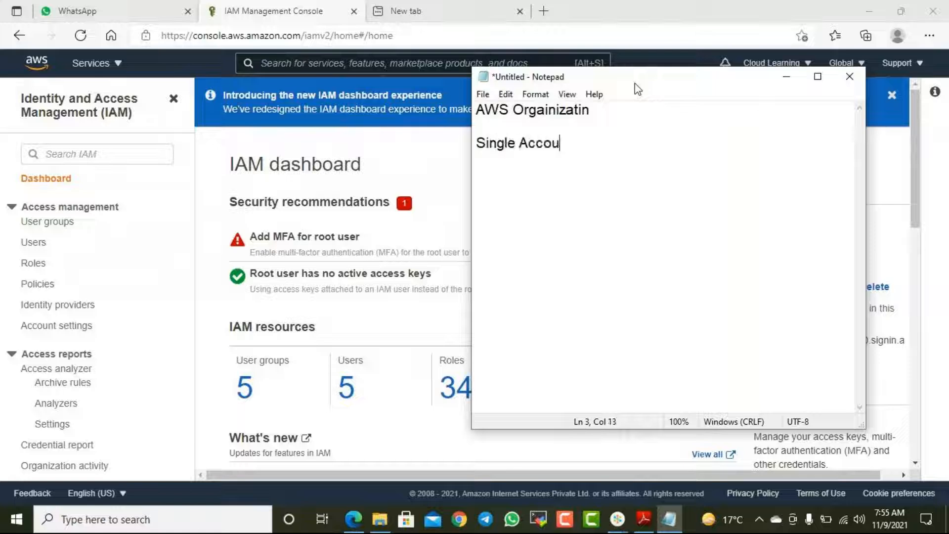
{"action": "key", "text": "Return"}
{"action": "key", "text": "Return"}
{"action": "type", "text": "Dev,"}
{"action": "key", "text": "BackSpace"}
{"action": "type", "text": ", QA,Prod"}
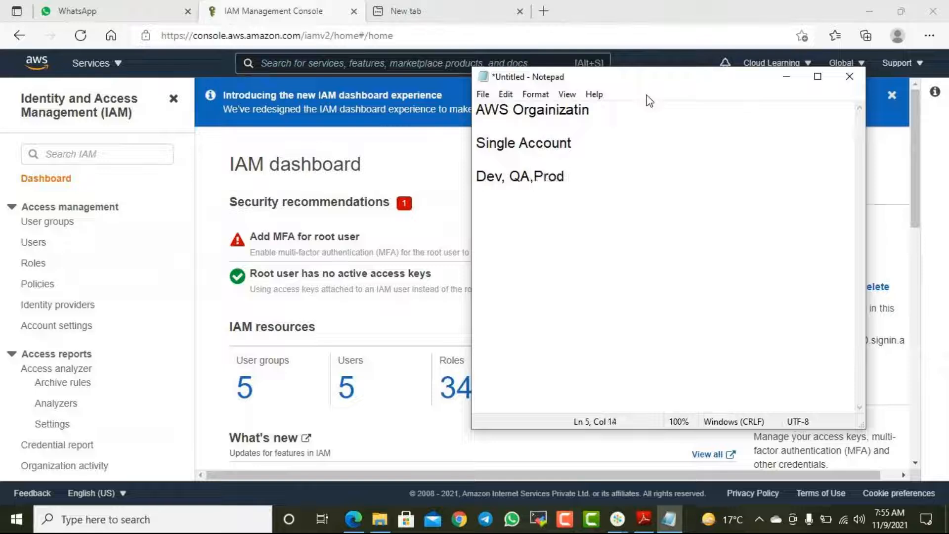
{"action": "key", "text": "BackSpace"}
Fix the heading's spelling and start extending the Single Account line with a dash
{"action": "left_click_drag", "start_coordinate": [568, 178], "coordinate": [489, 189]}
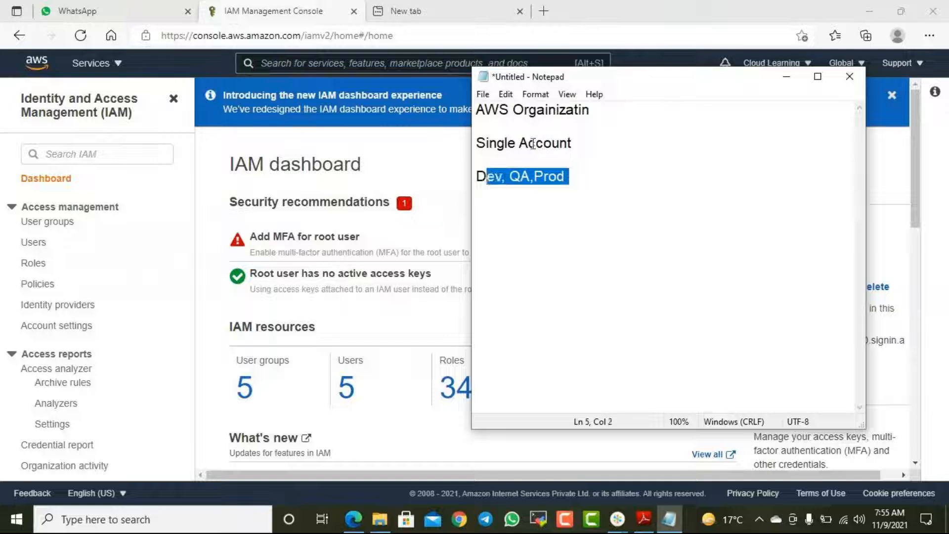
{"action": "left_click", "coordinate": [539, 111]}
{"action": "left_click", "coordinate": [590, 111]}
{"action": "key", "text": "Left"}
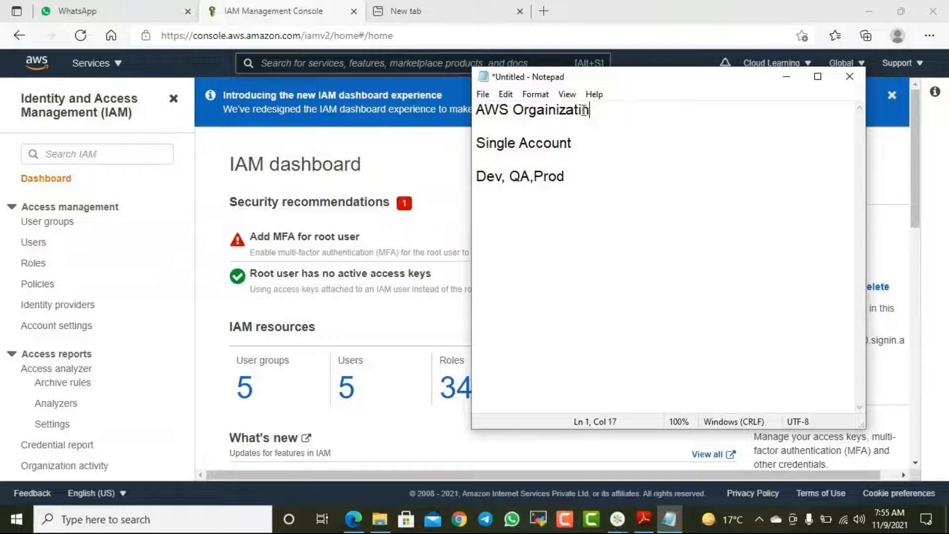
{"action": "type", "text": "o"}
{"action": "left_click_drag", "start_coordinate": [569, 177], "coordinate": [469, 181]}
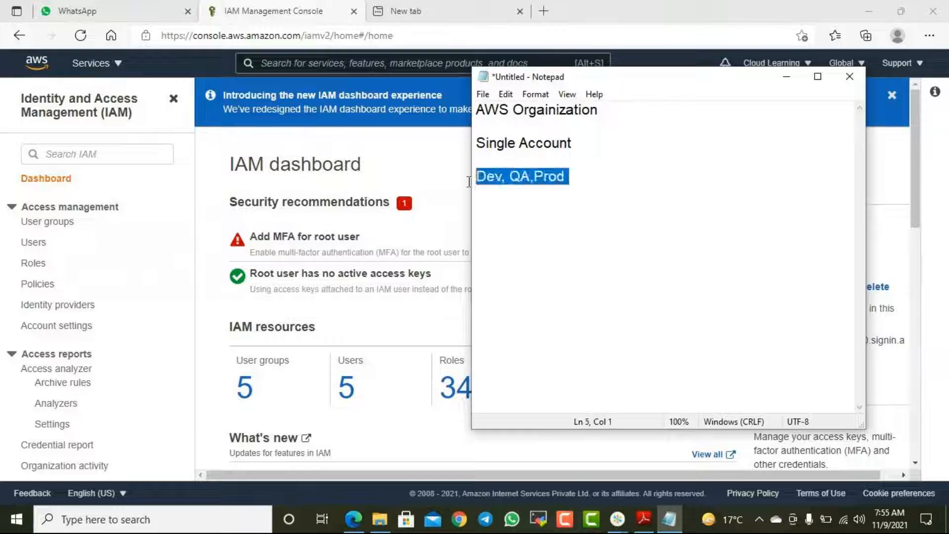
{"action": "left_click", "coordinate": [584, 171]}
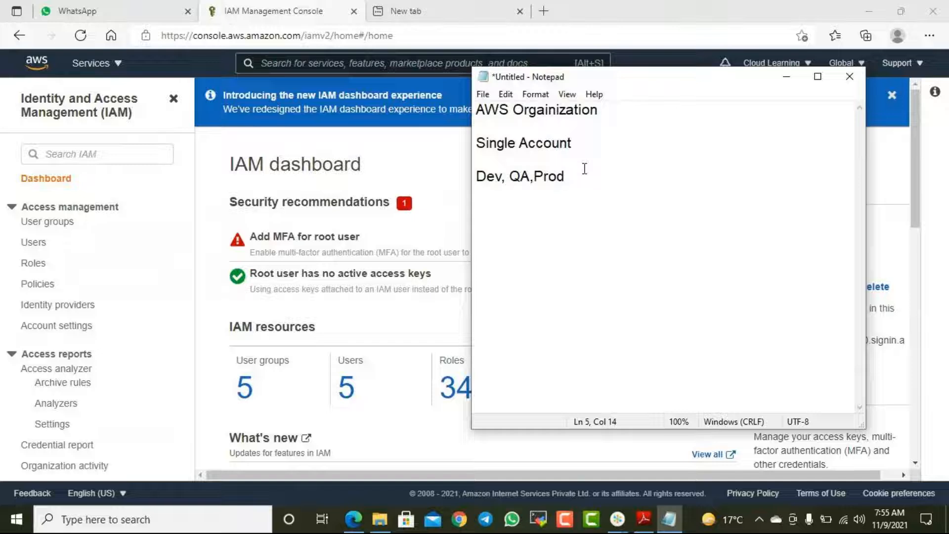
{"action": "left_click", "coordinate": [581, 144]}
{"action": "type", "text": "-"}
{"action": "type", "text": " Lan"}
Extend the second line to Single Account - Primary Account - Billing - Master
{"action": "key", "text": "BackSpace"}
{"action": "key", "text": "BackSpace"}
{"action": "key", "text": "BackSpace"}
{"action": "type", "text": "Primary Account"}
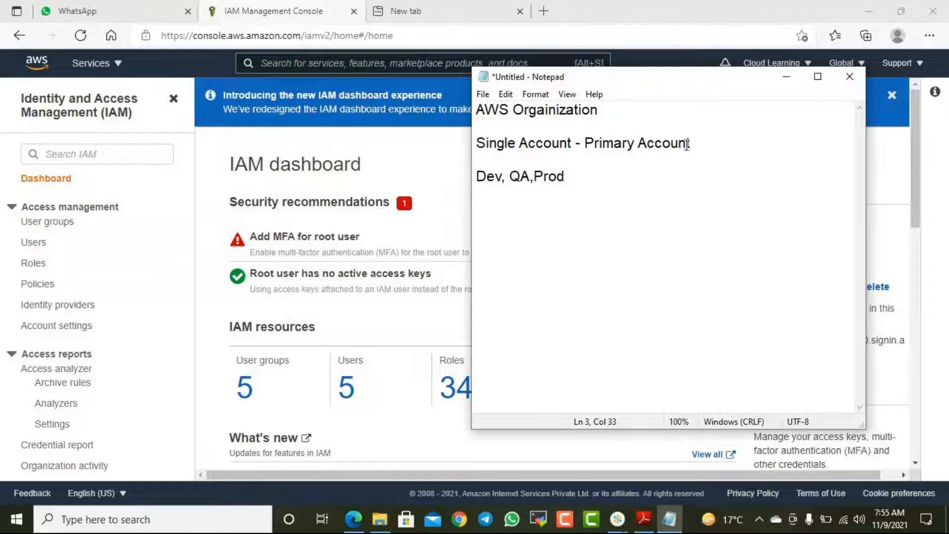
{"action": "type", "text": " - Billing"}
{"action": "left_click_drag", "start_coordinate": [692, 144], "coordinate": [627, 144]}
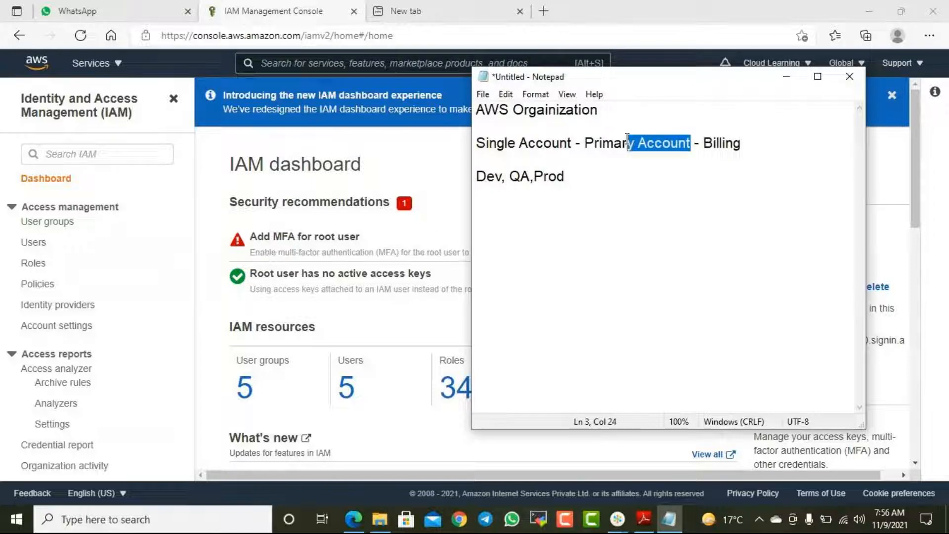
{"action": "left_click_drag", "start_coordinate": [713, 145], "coordinate": [710, 165]}
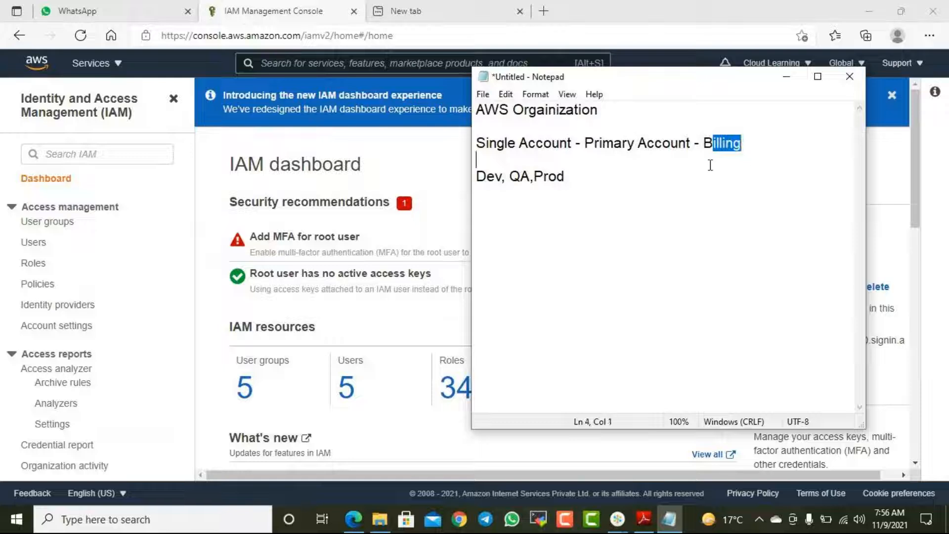
{"action": "left_click_drag", "start_coordinate": [575, 144], "coordinate": [492, 147]}
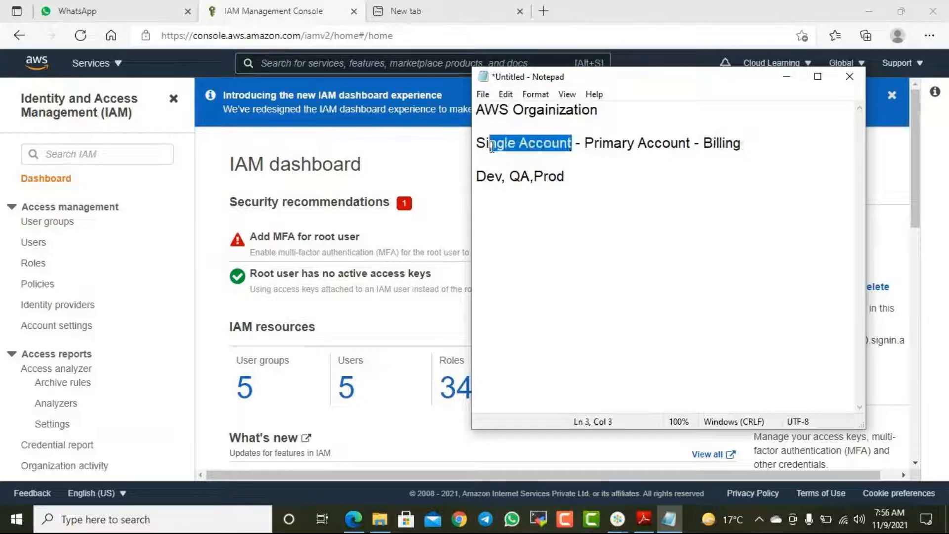
{"action": "left_click", "coordinate": [778, 147]}
{"action": "type", "text": "- "}
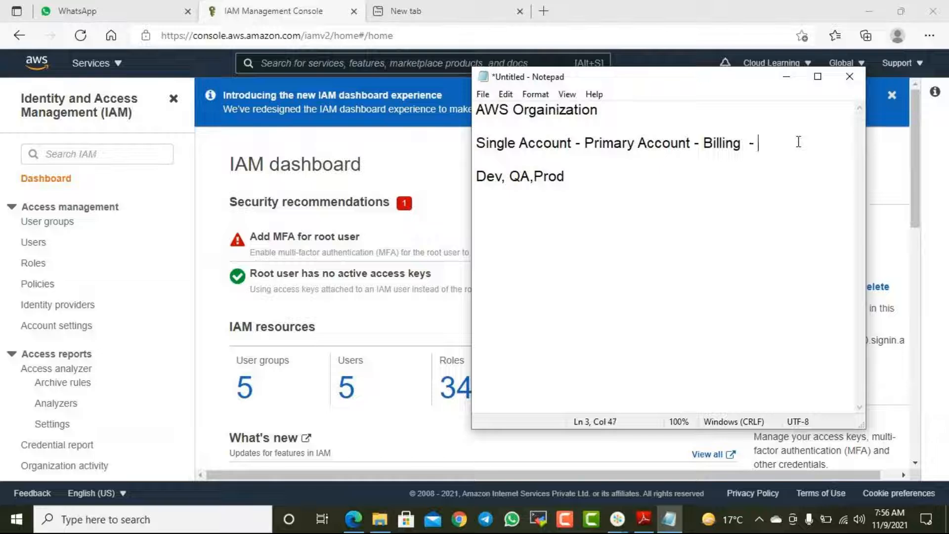
{"action": "type", "text": "Master"}
Review the notes by highlighting Master, the first two lines, and the Dev, QA,Prod list
{"action": "left_click_drag", "start_coordinate": [806, 143], "coordinate": [771, 144]}
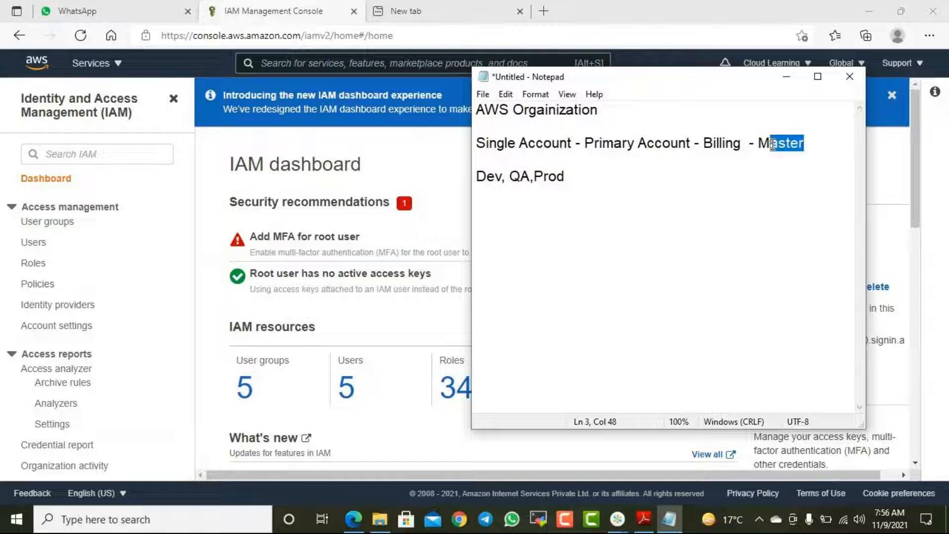
{"action": "left_click", "coordinate": [814, 147]}
{"action": "left_click_drag", "start_coordinate": [814, 147], "coordinate": [477, 101]}
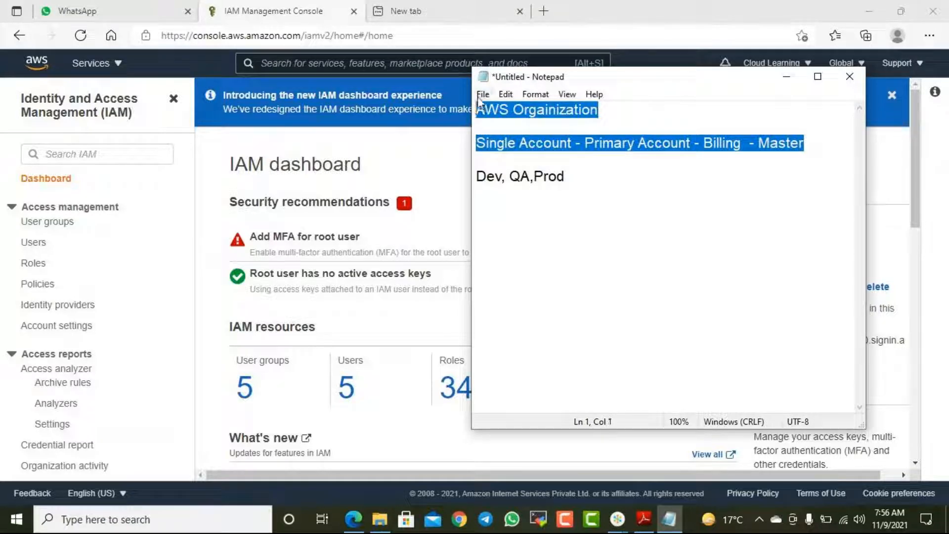
{"action": "left_click", "coordinate": [614, 143]}
{"action": "left_click", "coordinate": [813, 140]}
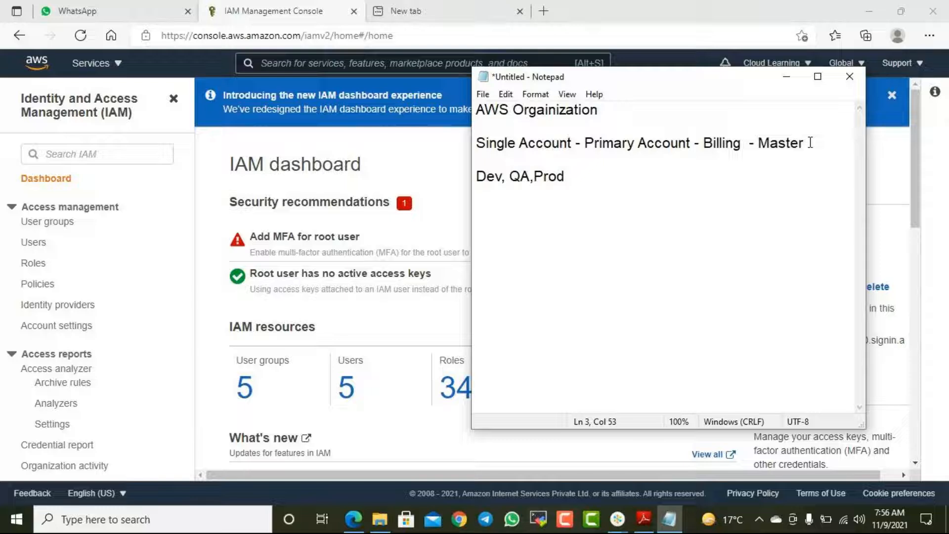
{"action": "left_click_drag", "start_coordinate": [488, 143], "coordinate": [529, 176]}
{"action": "left_click", "coordinate": [584, 169]}
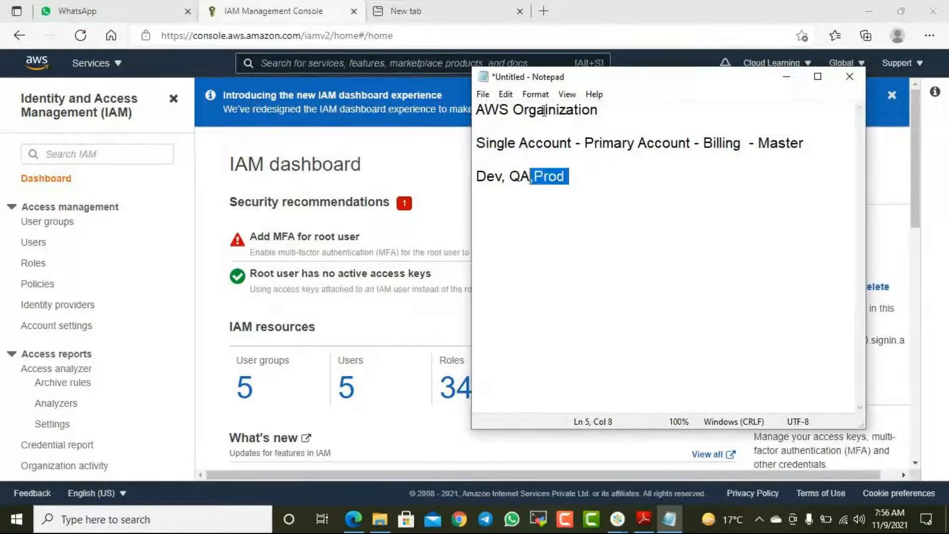
{"action": "left_click_drag", "start_coordinate": [545, 109], "coordinate": [579, 109]}
{"action": "left_click_drag", "start_coordinate": [572, 176], "coordinate": [484, 176]}
{"action": "left_click", "coordinate": [508, 177]}
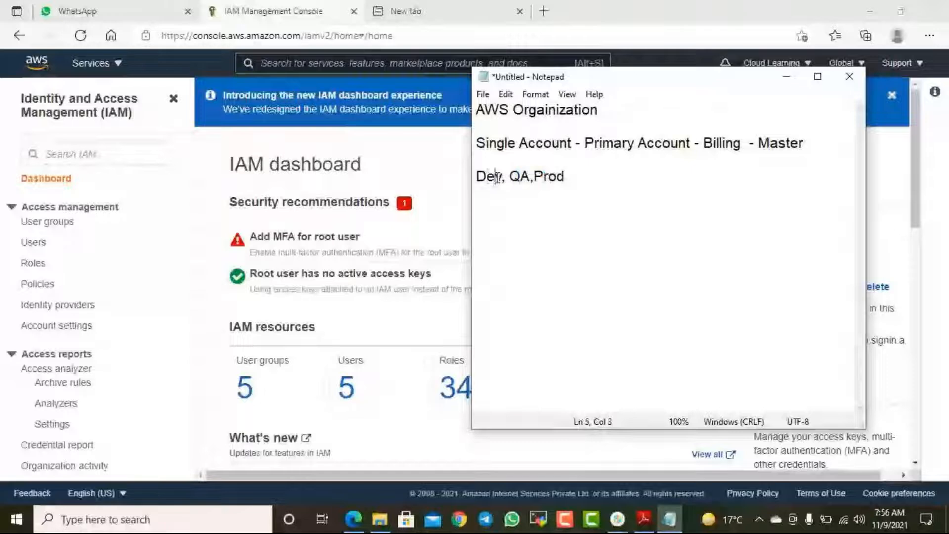
Append '- Consolidate' to the AWS Orgainization heading
{"action": "left_click", "coordinate": [572, 178]}
{"action": "left_click", "coordinate": [675, 107]}
{"action": "type", "text": "- C"}
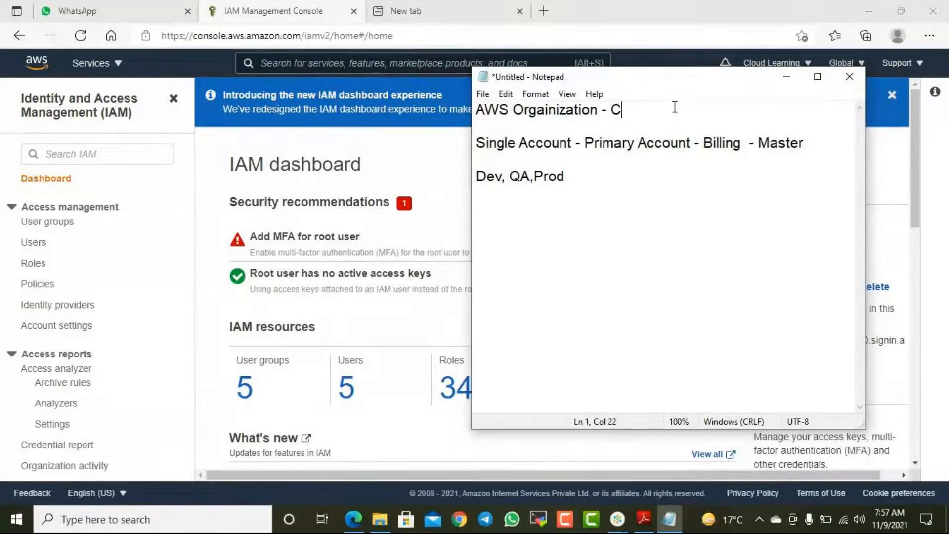
{"action": "type", "text": "onsolidate"}
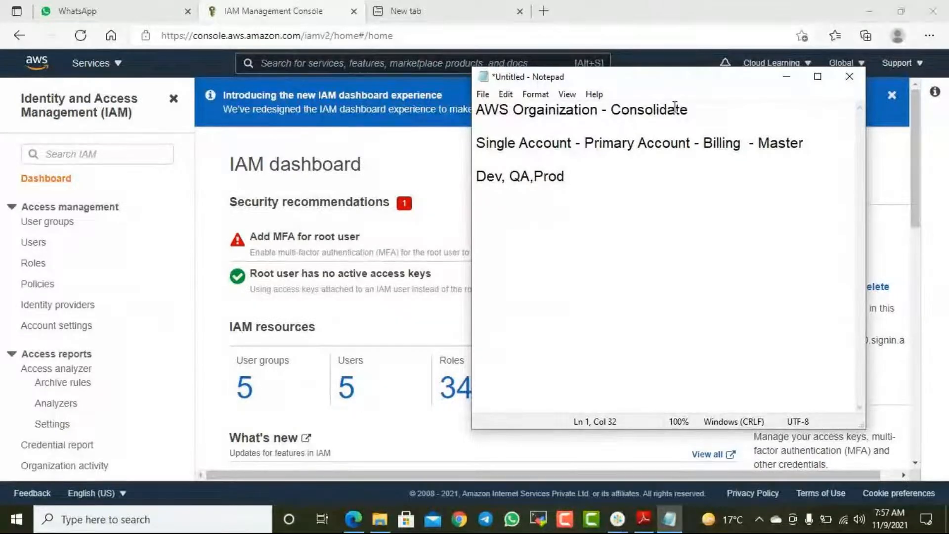
Insert an 'SCP -' line below the Master line, above Dev, QA,Prod
{"action": "left_click", "coordinate": [829, 144]}
{"action": "key", "text": "Return"}
{"action": "key", "text": "Return"}
{"action": "type", "text": "SC"}
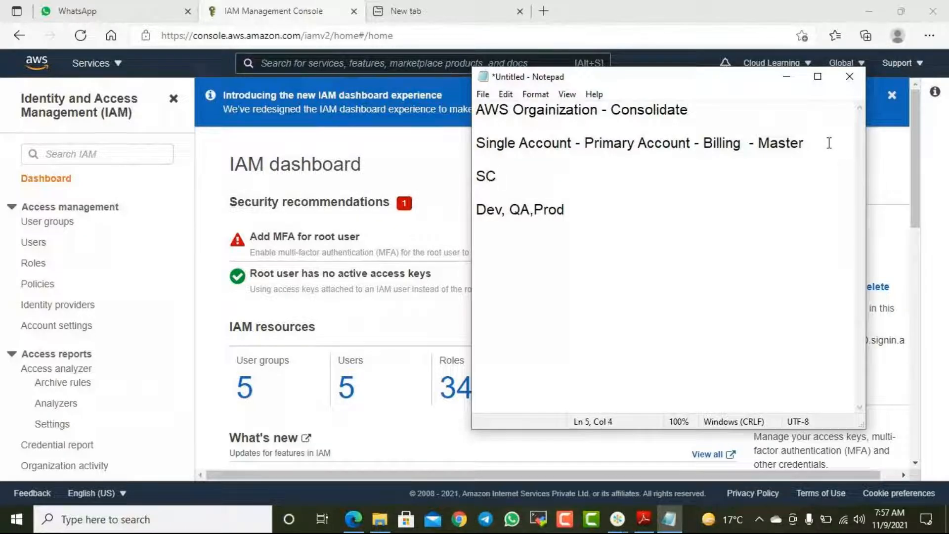
{"action": "key", "text": "BackSpace"}
{"action": "type", "text": "P -"}
{"action": "left_click_drag", "start_coordinate": [525, 110], "coordinate": [599, 110]}
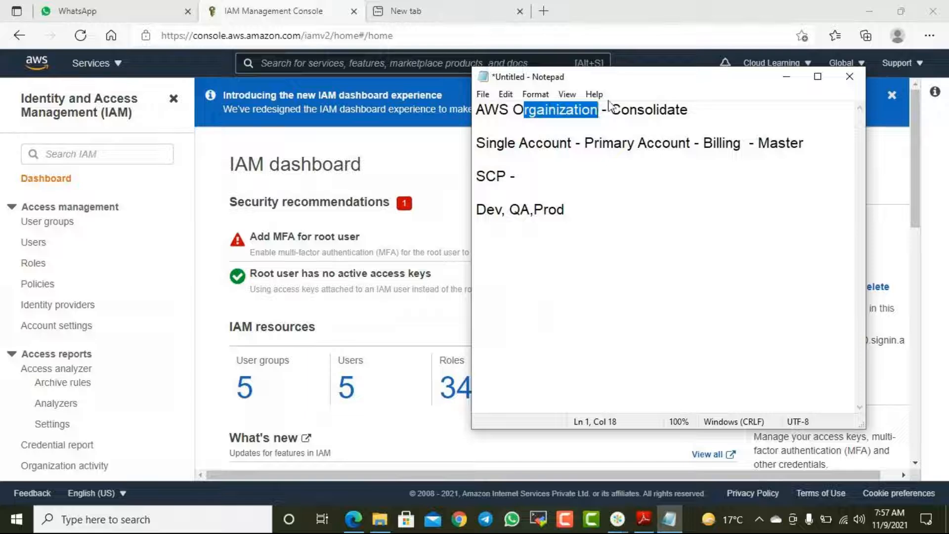
{"action": "left_click", "coordinate": [701, 165]}
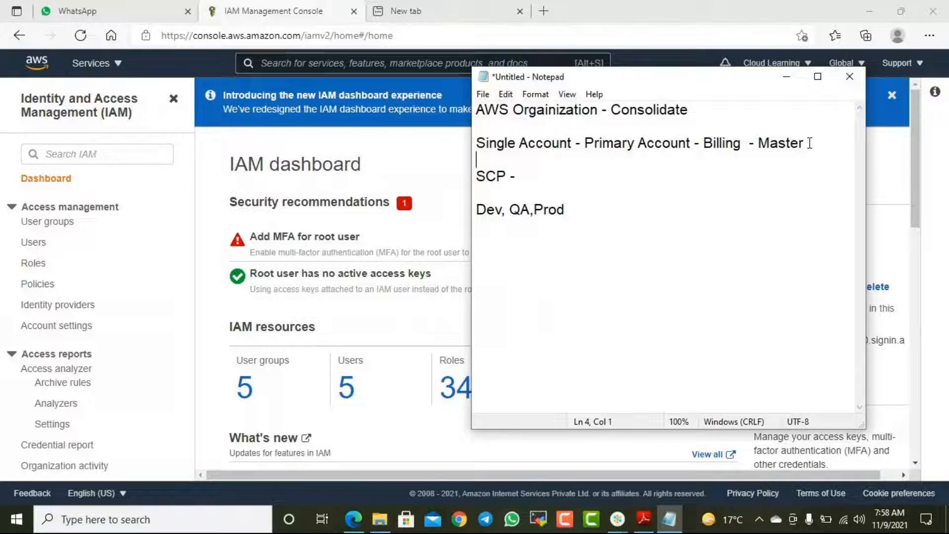
{"action": "left_click", "coordinate": [585, 207]}
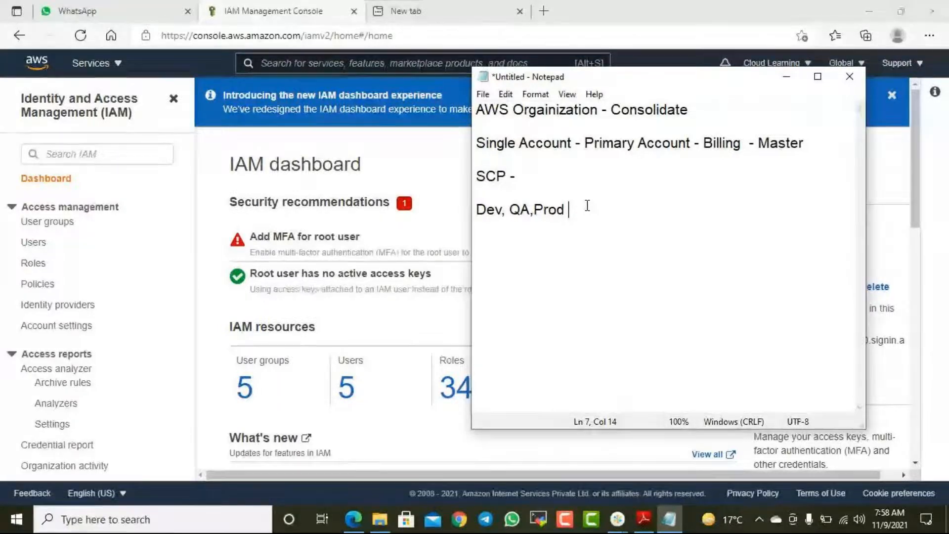
Add the note MFA - Multi Facto Authentication, followed by a Password Layer line
{"action": "key", "text": "Return"}
{"action": "key", "text": "Return"}
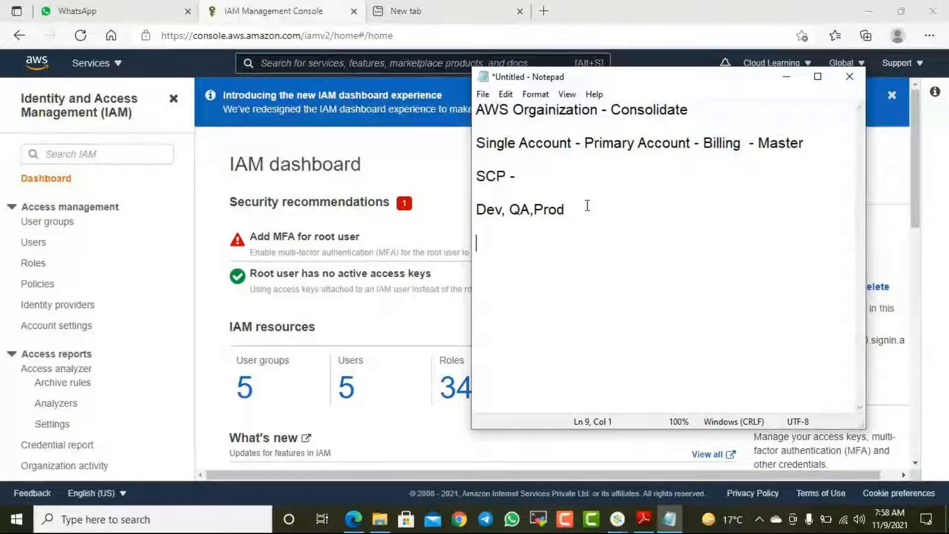
{"action": "type", "text": "MFA"}
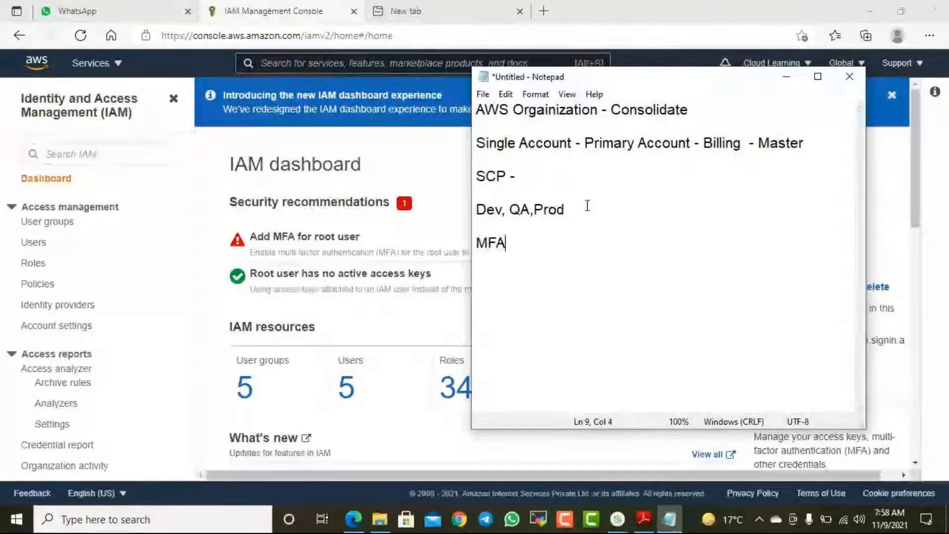
{"action": "type", "text": " - Multi Facto Authentication"}
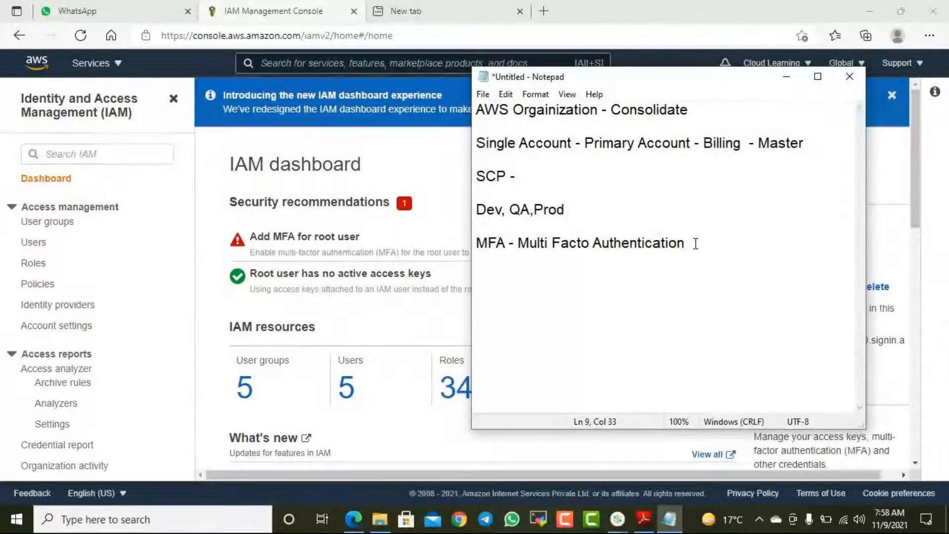
{"action": "key", "text": "Return"}
{"action": "key", "text": "Return"}
{"action": "type", "text": "a"}
{"action": "key", "text": "BackSpace"}
{"action": "type", "text": "Password "}
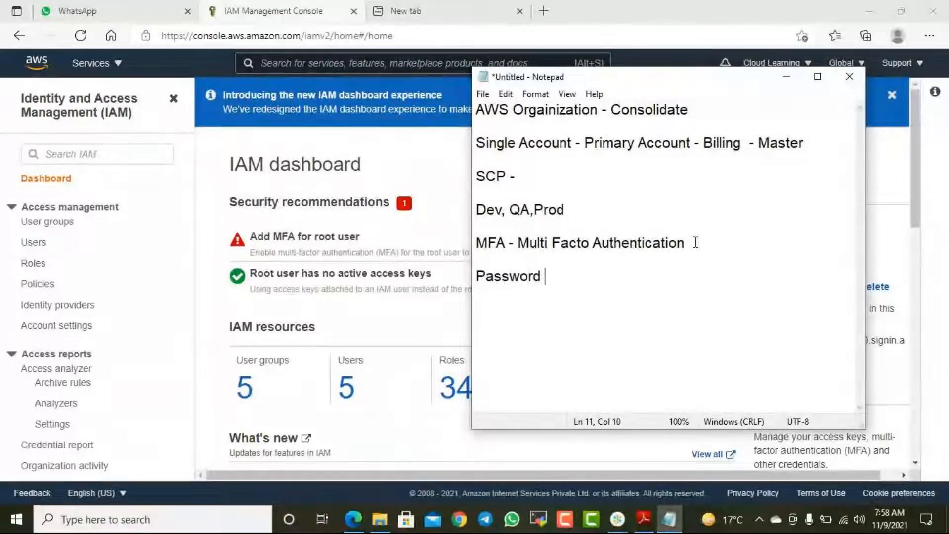
{"action": "type", "text": "Layer"}
{"action": "key", "text": "Return"}
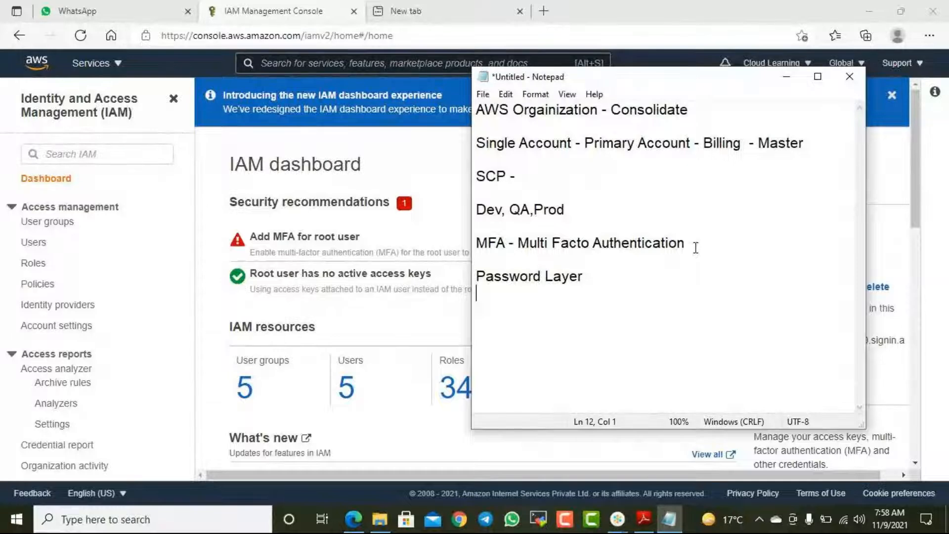
Add a Microsoft Authentictor line under Password Layer
{"action": "type", "text": "Microsoft(Au"}
{"action": "key", "text": "BackSpace"}
{"action": "key", "text": "BackSpace"}
{"action": "key", "text": "BackSpace"}
{"action": "type", "text": "A"}
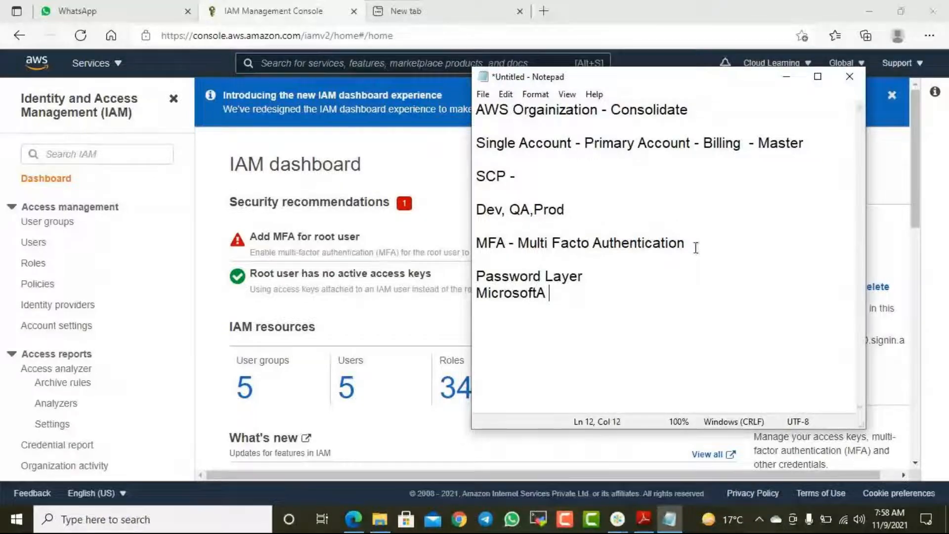
{"action": "key", "text": "BackSpace"}
{"action": "key", "text": "BackSpace"}
{"action": "type", "text": "Authentictor"}
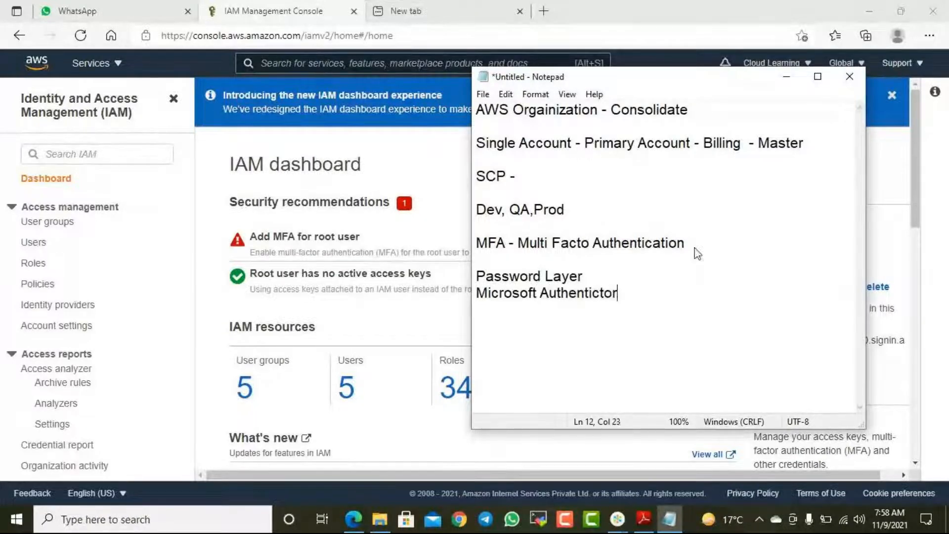
{"action": "key", "text": "Return"}
Add Google Authentiator and Duo Mobile lines to the authenticator list
{"action": "type", "text": "C"}
{"action": "key", "text": "BackSpace"}
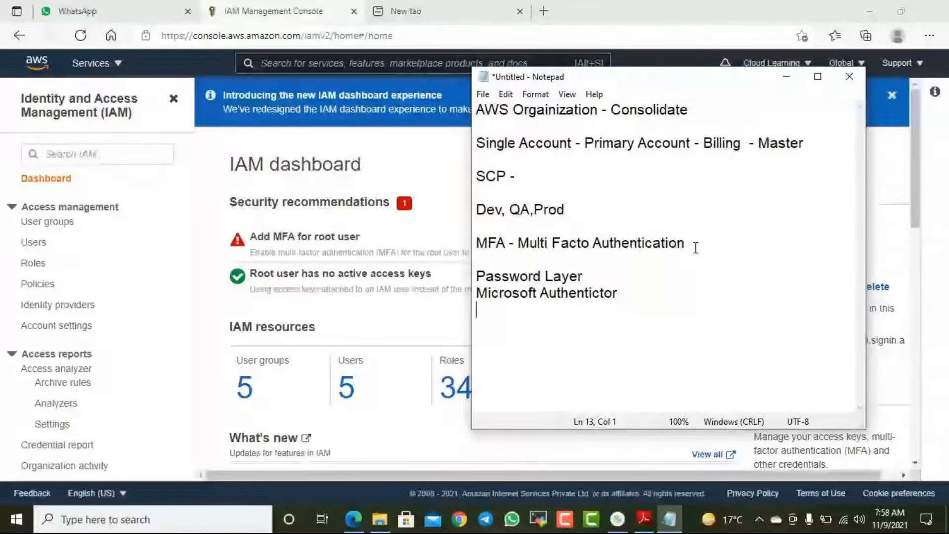
{"action": "type", "text": "Google A"}
{"action": "key", "text": "BackSpace"}
{"action": "type", "text": "Aud"}
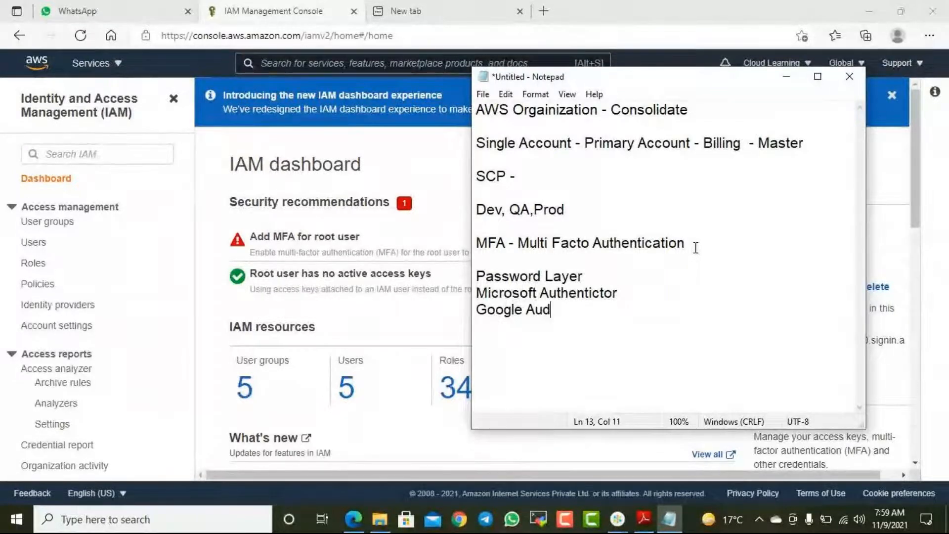
{"action": "key", "text": "BackSpace"}
{"action": "type", "text": "thenti"}
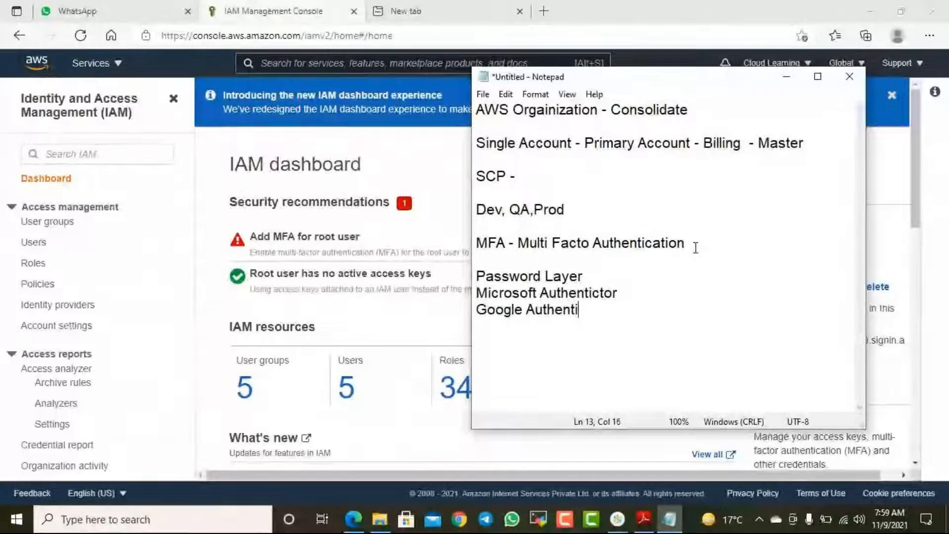
{"action": "type", "text": "ator"}
{"action": "key", "text": "Return"}
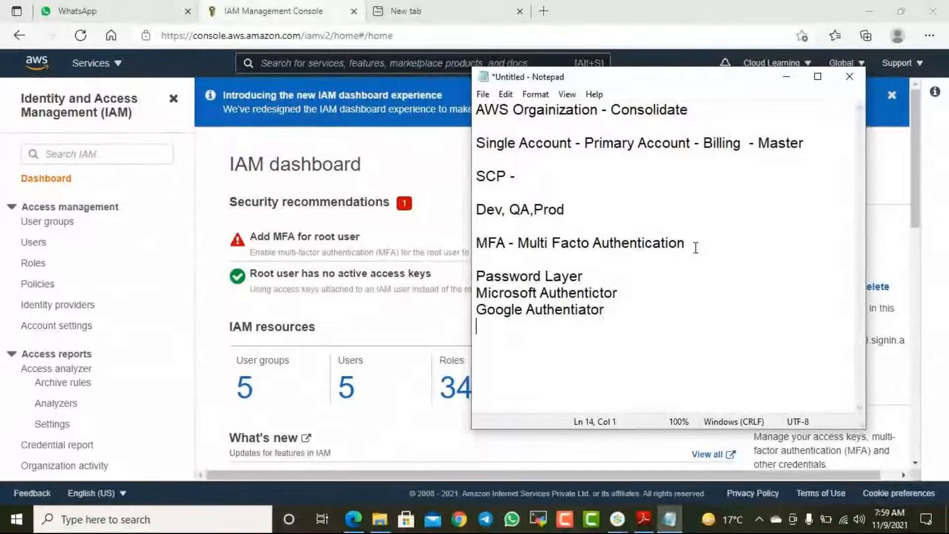
{"action": "type", "text": "Duo Mo"}
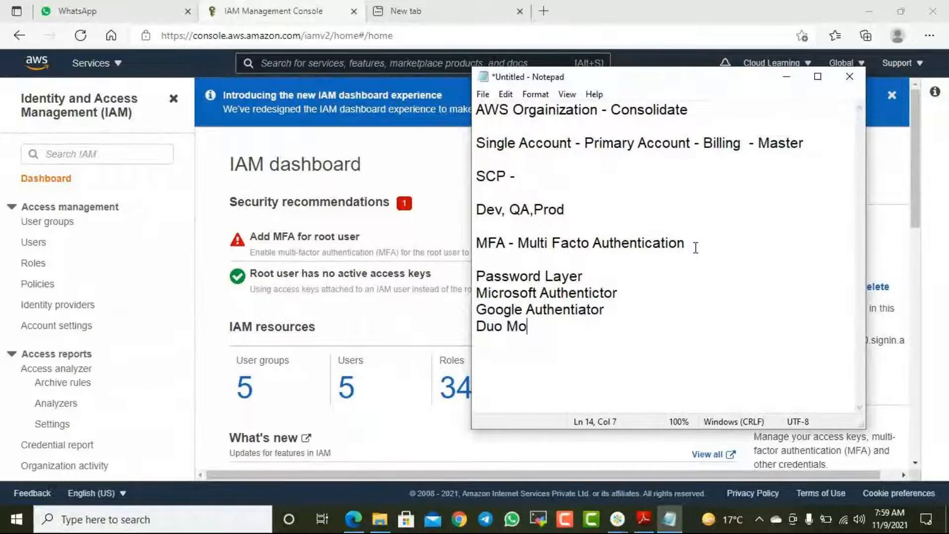
{"action": "type", "text": "bile"}
{"action": "key", "text": "Return"}
Correct 'Facto' to 'Factor' in the MFA heading
{"action": "left_click_drag", "start_coordinate": [558, 329], "coordinate": [481, 276]}
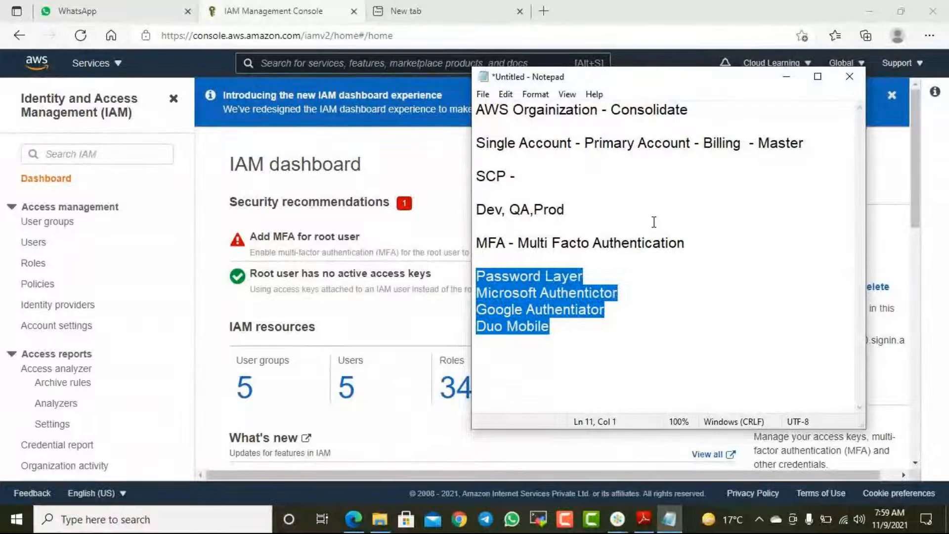
{"action": "left_click", "coordinate": [696, 261]}
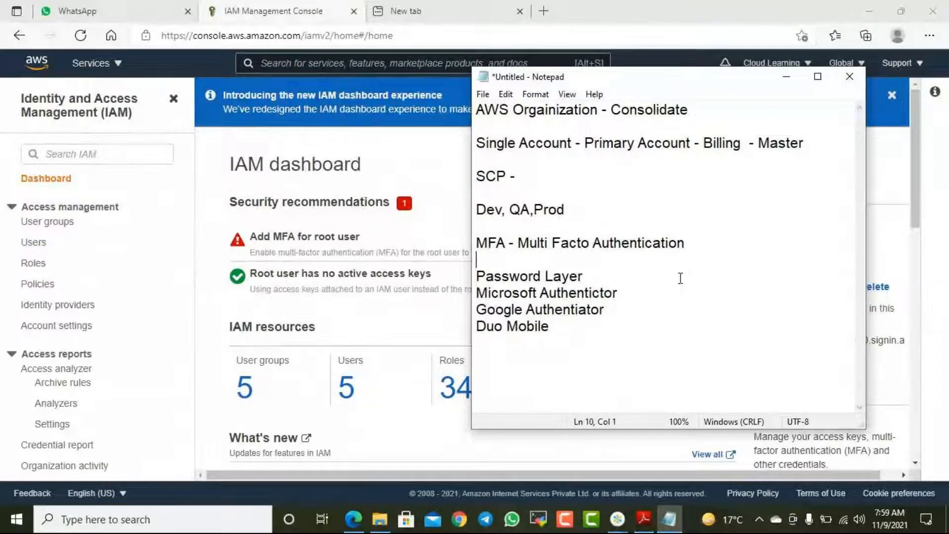
{"action": "left_click", "coordinate": [590, 242]}
{"action": "type", "text": "r"}
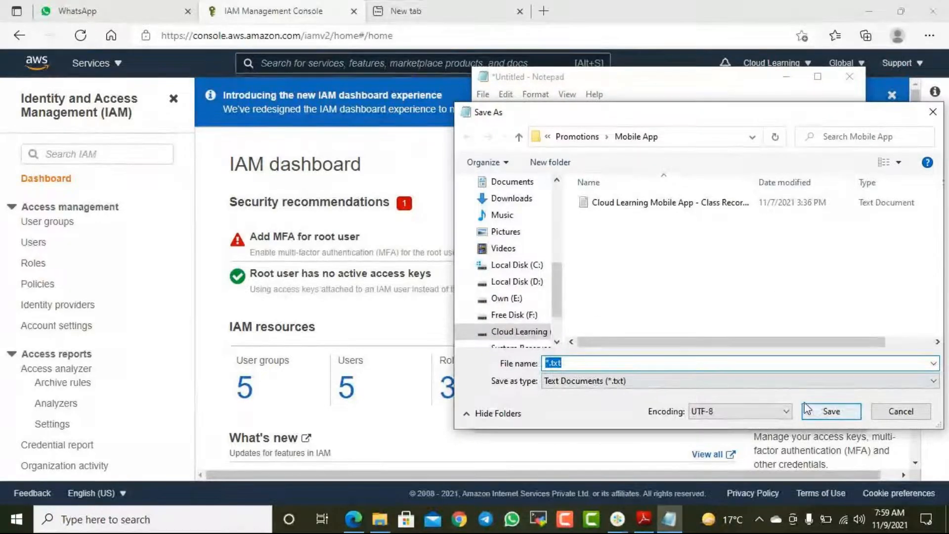
Cancel Save As, minimize Notepad, and choose Add MFA for the root user on the IAM dashboard
{"action": "left_click", "coordinate": [908, 420]}
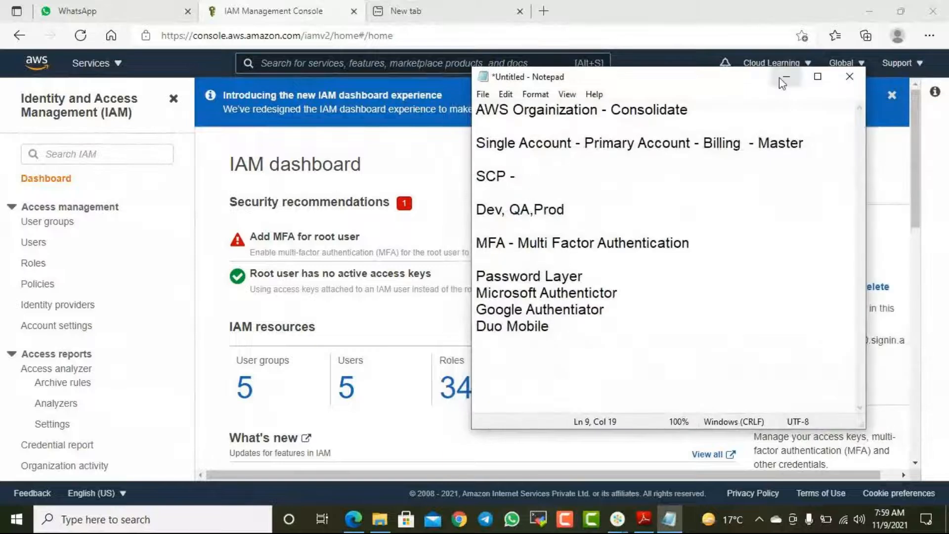
{"action": "left_click", "coordinate": [785, 79]}
{"action": "scroll", "coordinate": [531, 257], "scroll_direction": "down", "scroll_amount": 1}
{"action": "scroll", "coordinate": [533, 265], "scroll_direction": "up", "scroll_amount": 1}
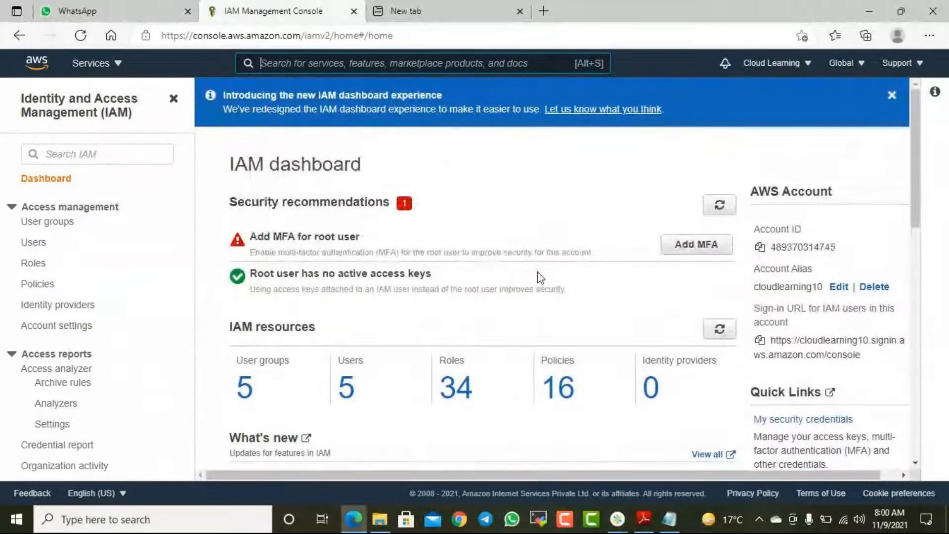
{"action": "scroll", "coordinate": [540, 277], "scroll_direction": "down", "scroll_amount": 4}
{"action": "scroll", "coordinate": [549, 301], "scroll_direction": "up", "scroll_amount": 4}
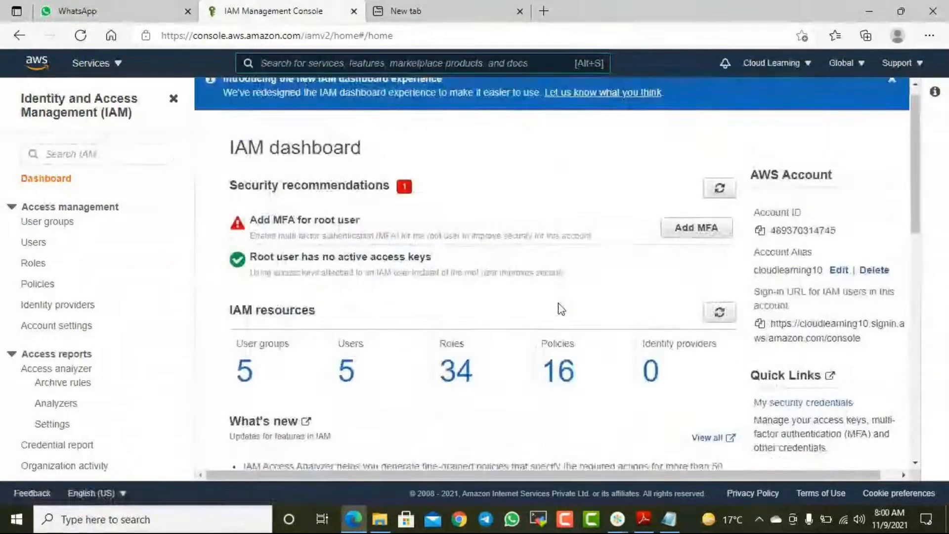
{"action": "scroll", "coordinate": [562, 309], "scroll_direction": "up", "scroll_amount": 1}
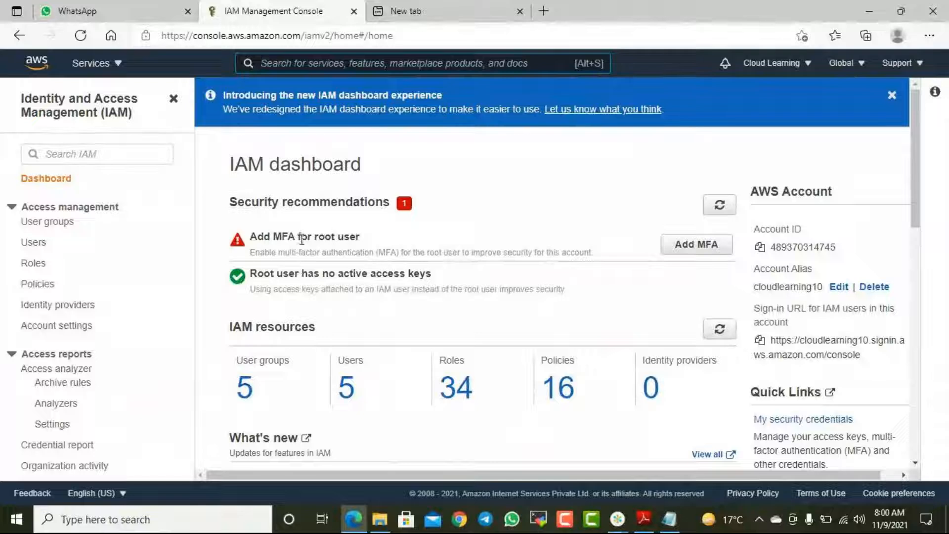
{"action": "left_click", "coordinate": [698, 248]}
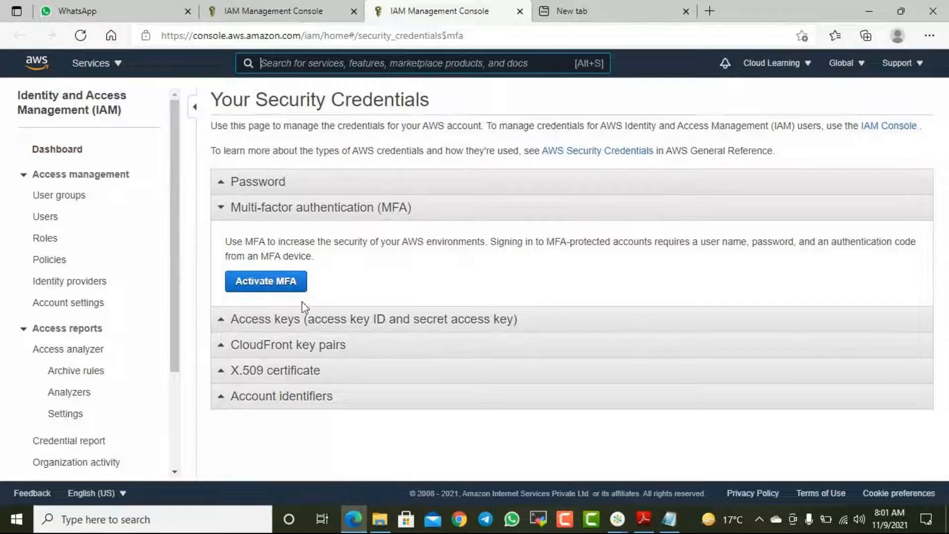
Activate MFA from the Multi-factor authentication (MFA) section of Your Security Credentials
{"action": "left_click", "coordinate": [289, 286]}
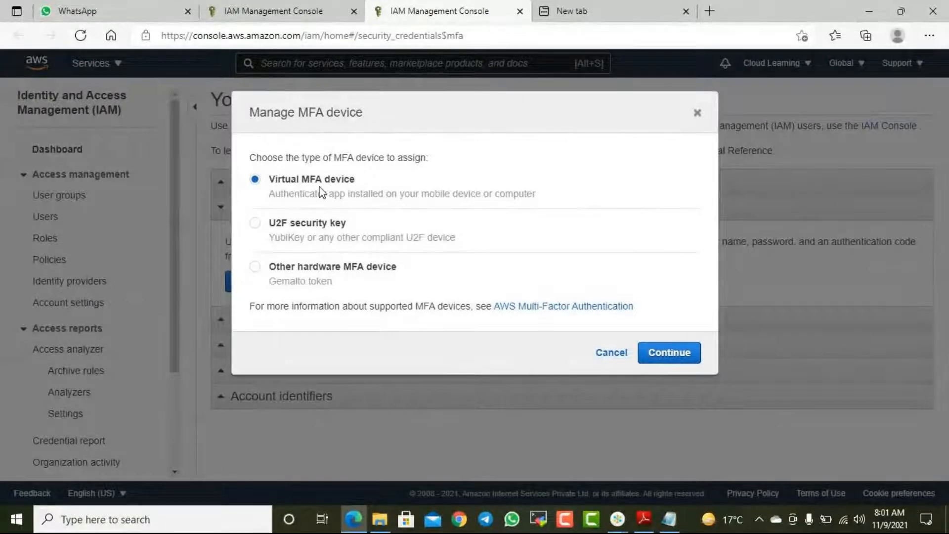
Open the AWS Multi-Factor Authentication link in a new tab and continue with a virtual MFA device
{"action": "right_click", "coordinate": [593, 309]}
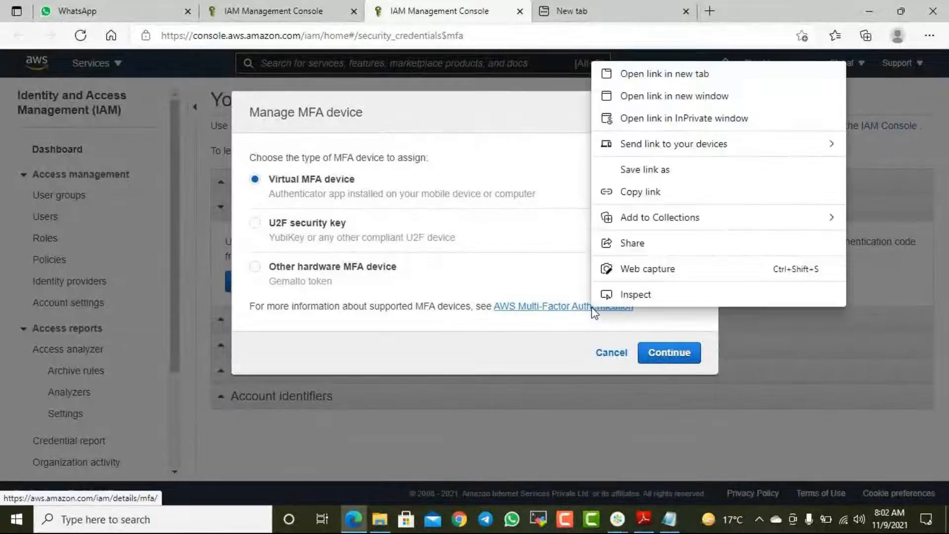
{"action": "left_click", "coordinate": [641, 75]}
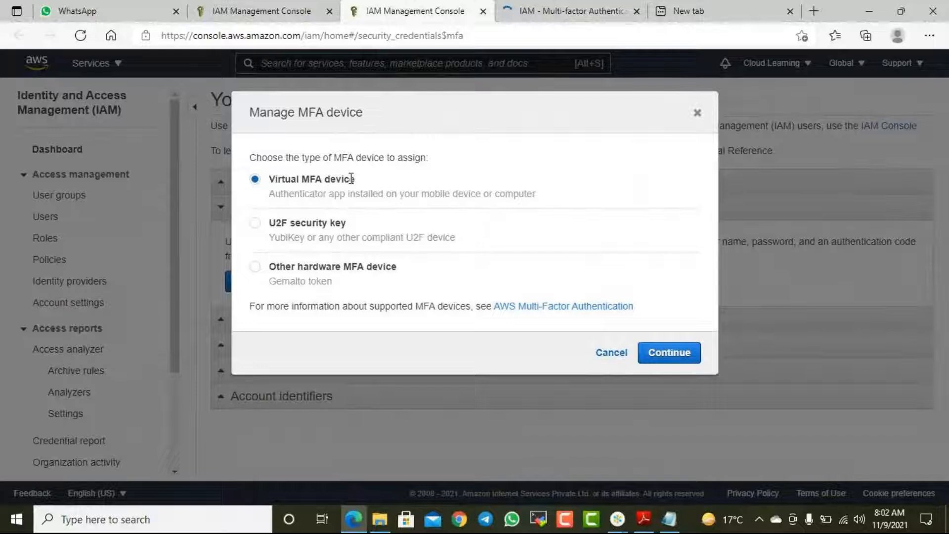
{"action": "left_click", "coordinate": [671, 354]}
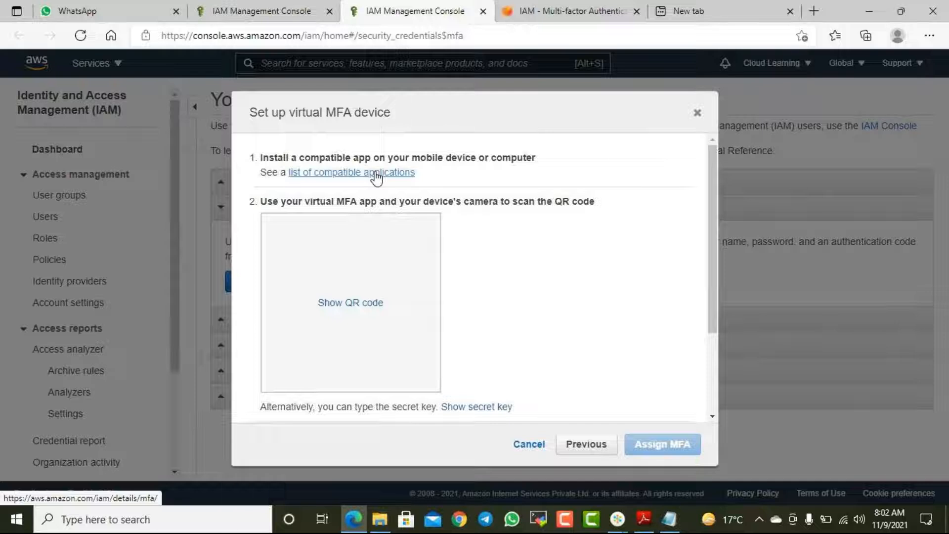
Open the compatible applications list in a new tab and view the MFA documentation tab
{"action": "right_click", "coordinate": [377, 176]}
{"action": "left_click", "coordinate": [447, 187]}
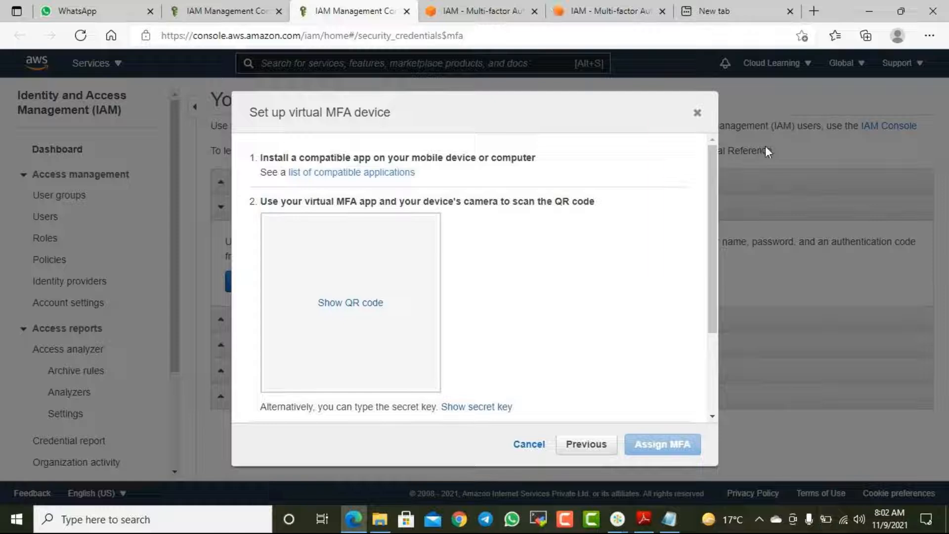
{"action": "left_click", "coordinate": [619, 12]}
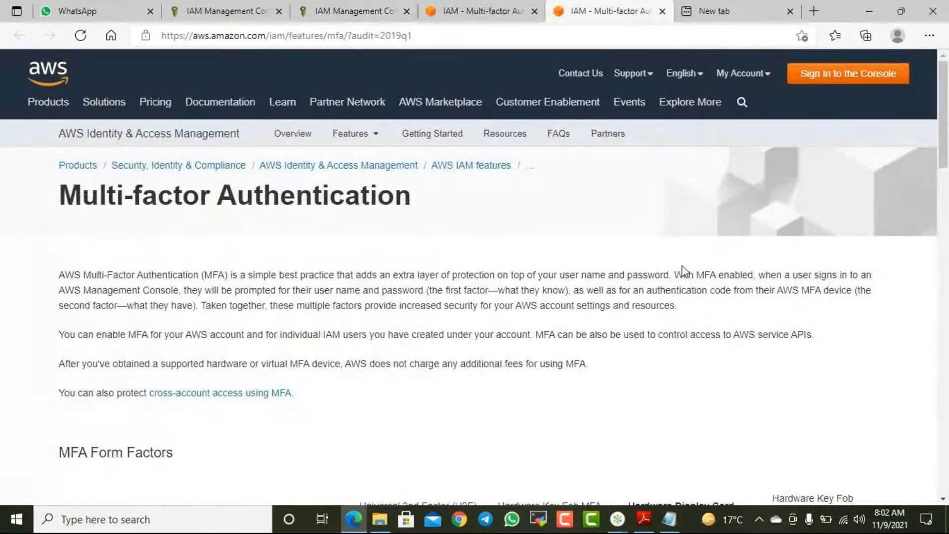
Scroll through the AWS MFA features page to read the MFA form factors
{"action": "scroll", "coordinate": [727, 271], "scroll_direction": "down", "scroll_amount": 5}
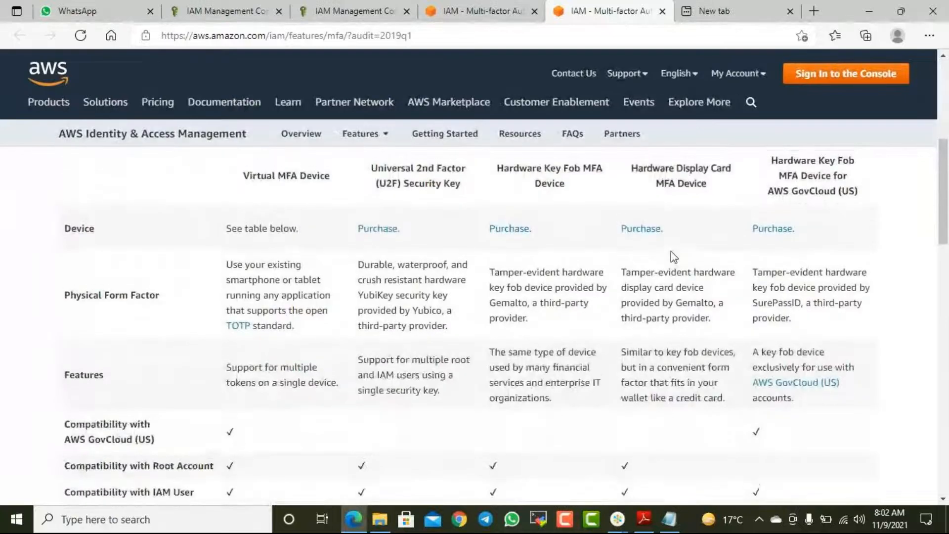
{"action": "scroll", "coordinate": [672, 251], "scroll_direction": "up", "scroll_amount": 4}
{"action": "scroll", "coordinate": [671, 254], "scroll_direction": "down", "scroll_amount": 7}
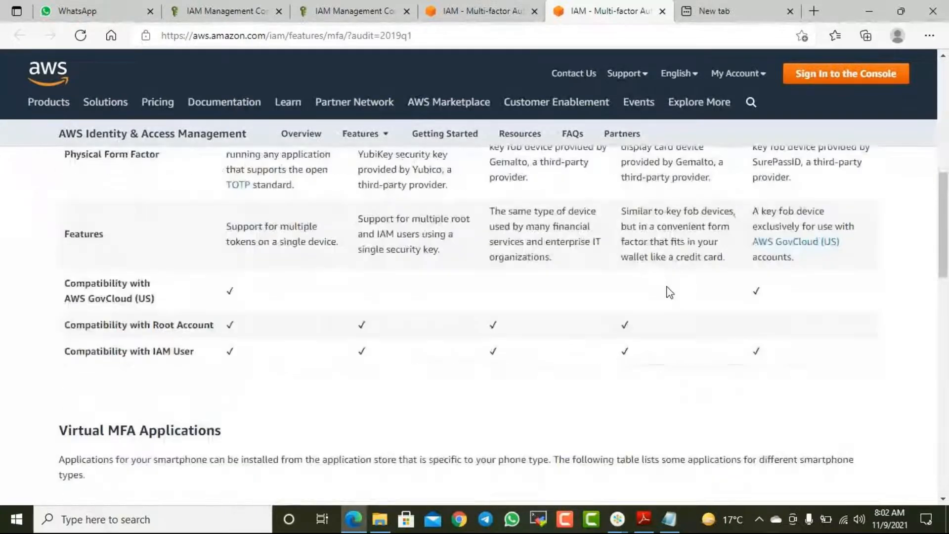
{"action": "scroll", "coordinate": [672, 292], "scroll_direction": "up", "scroll_amount": 4}
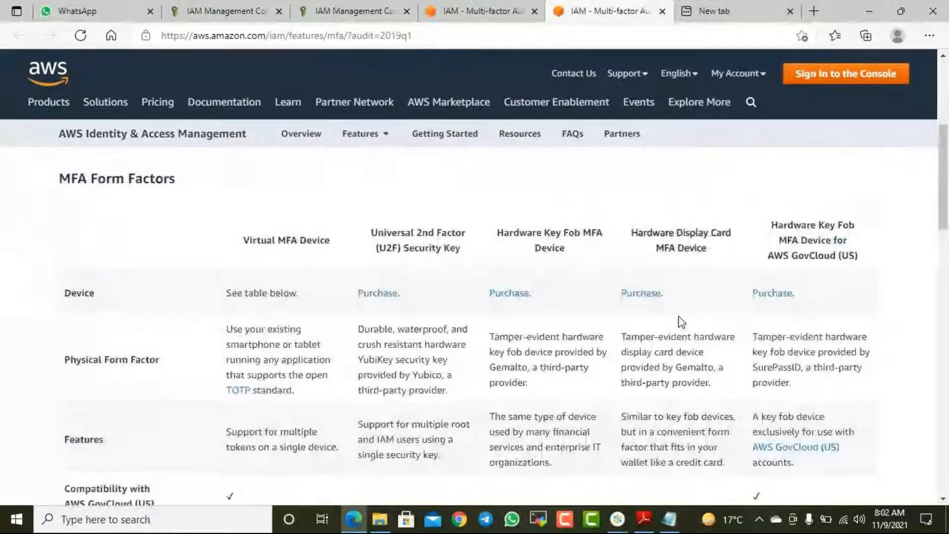
{"action": "scroll", "coordinate": [806, 346], "scroll_direction": "down", "scroll_amount": 6}
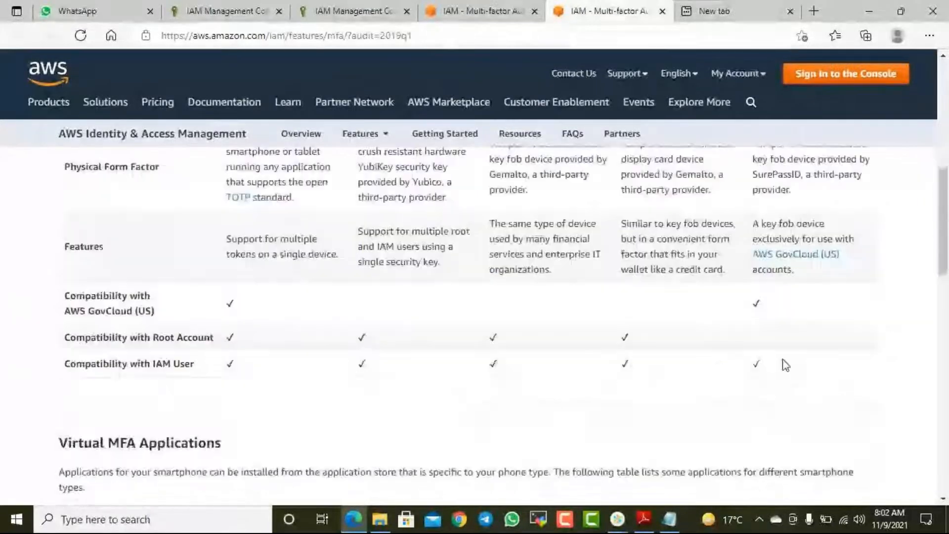
{"action": "scroll", "coordinate": [671, 360], "scroll_direction": "down", "scroll_amount": 3}
{"action": "scroll", "coordinate": [664, 345], "scroll_direction": "up", "scroll_amount": 4}
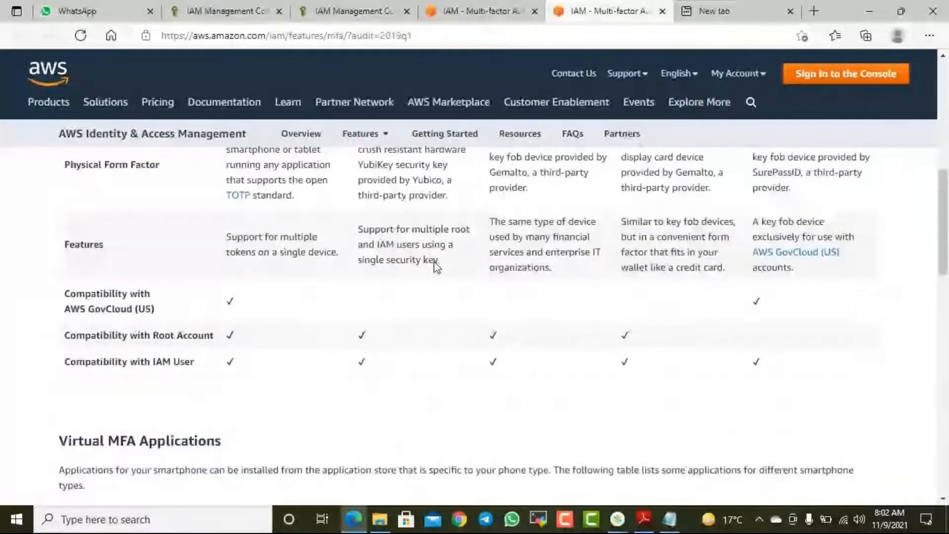
{"action": "scroll", "coordinate": [261, 417], "scroll_direction": "up", "scroll_amount": 7}
{"action": "scroll", "coordinate": [299, 255], "scroll_direction": "down", "scroll_amount": 4}
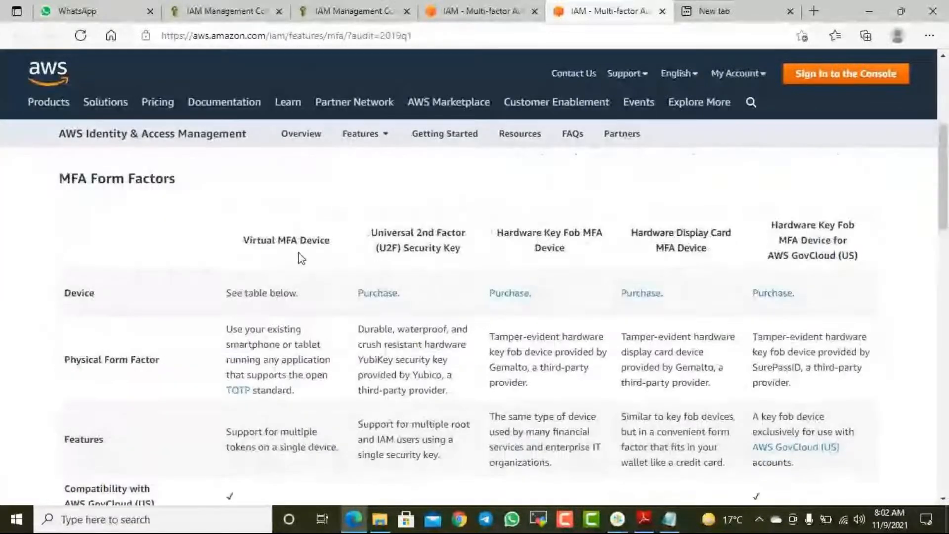
{"action": "scroll", "coordinate": [479, 352], "scroll_direction": "down", "scroll_amount": 4}
{"action": "scroll", "coordinate": [481, 352], "scroll_direction": "down", "scroll_amount": 9}
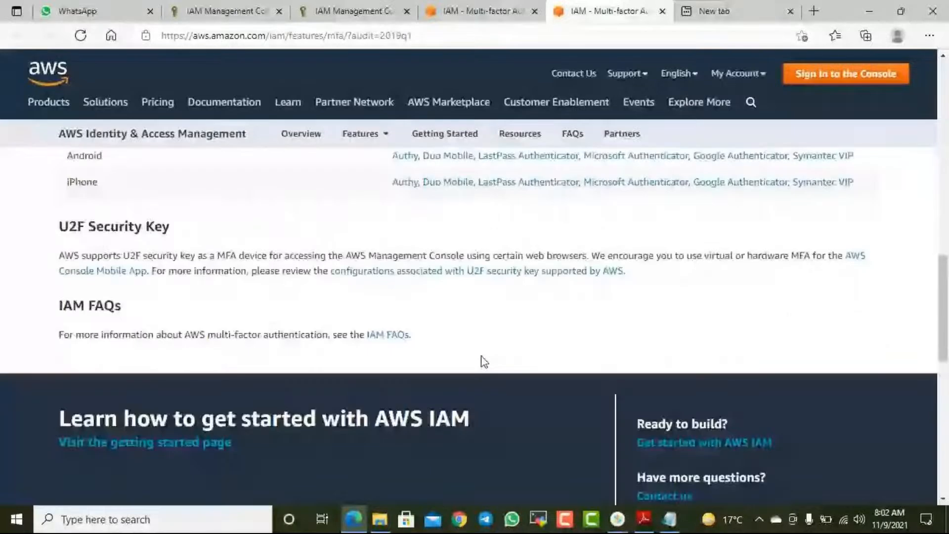
{"action": "scroll", "coordinate": [483, 361], "scroll_direction": "up", "scroll_amount": 6}
{"action": "scroll", "coordinate": [486, 360], "scroll_direction": "down", "scroll_amount": 1}
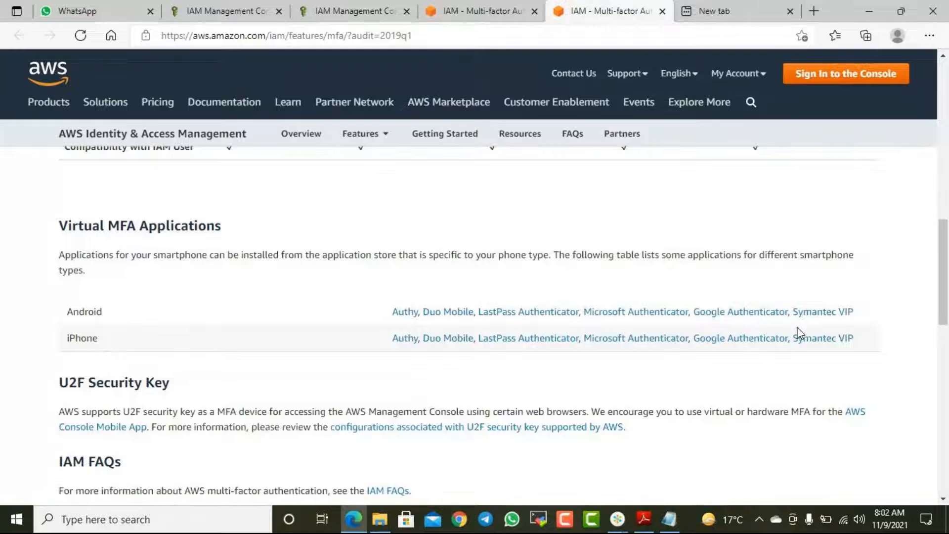
Highlight the Android and iPhone authenticator app lists, then move to the other MFA tab
{"action": "left_click_drag", "start_coordinate": [861, 325], "coordinate": [730, 280]}
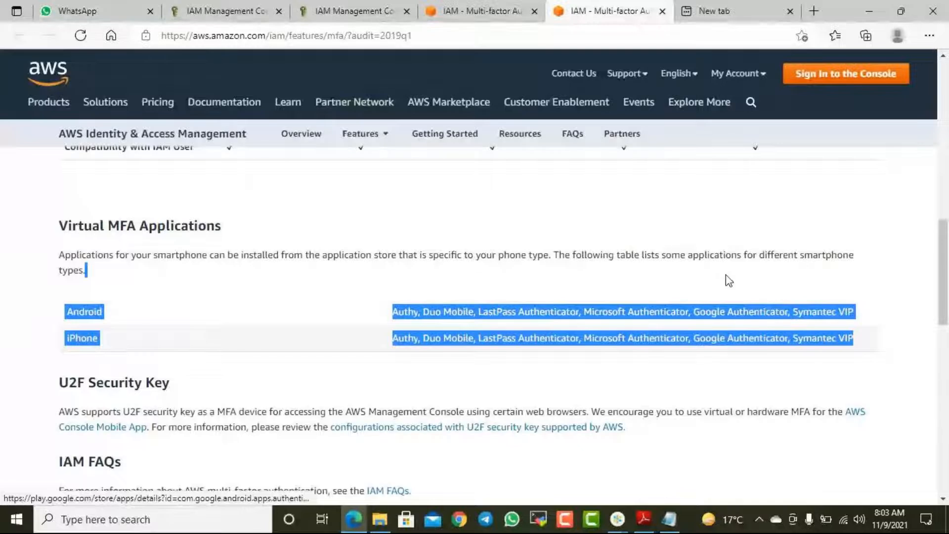
{"action": "left_click", "coordinate": [748, 275]}
{"action": "left_click_drag", "start_coordinate": [877, 320], "coordinate": [316, 319]}
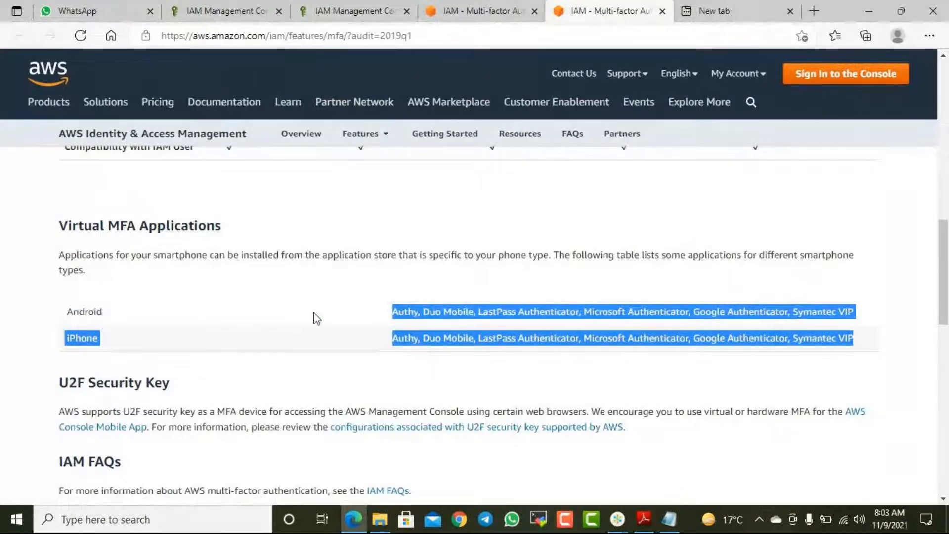
{"action": "left_click", "coordinate": [314, 314]}
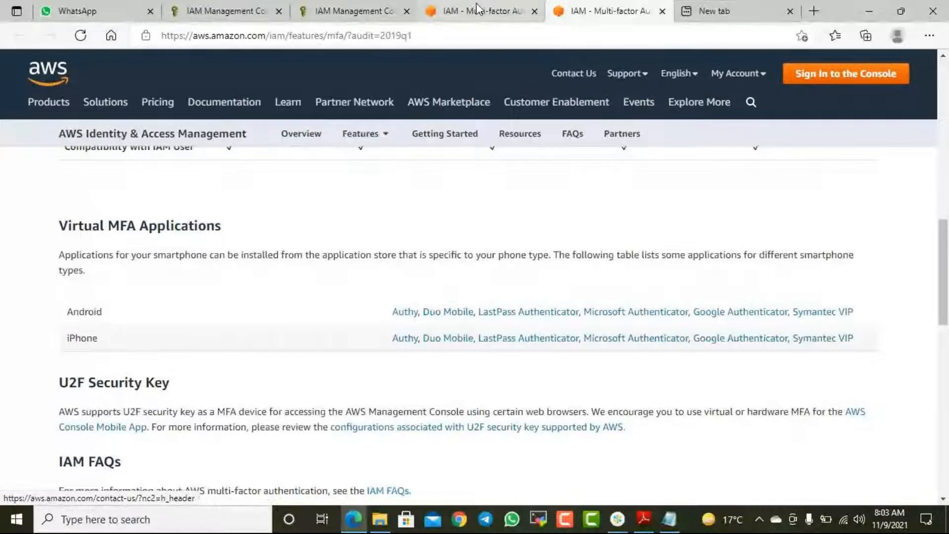
{"action": "left_click", "coordinate": [477, 11]}
Return to the Set up virtual MFA device dialog, review its QR code, then bring Notepad forward
{"action": "left_click", "coordinate": [371, 16]}
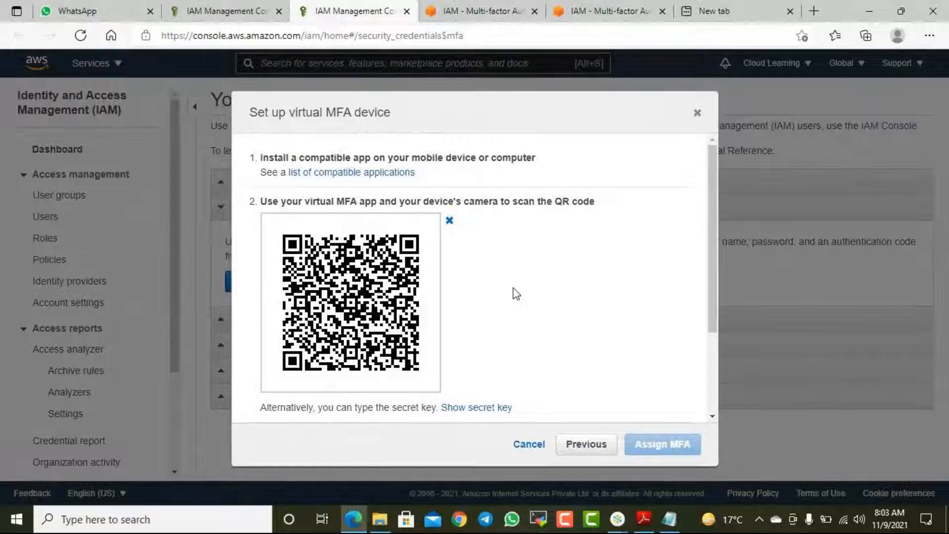
{"action": "scroll", "coordinate": [513, 316], "scroll_direction": "down", "scroll_amount": 1}
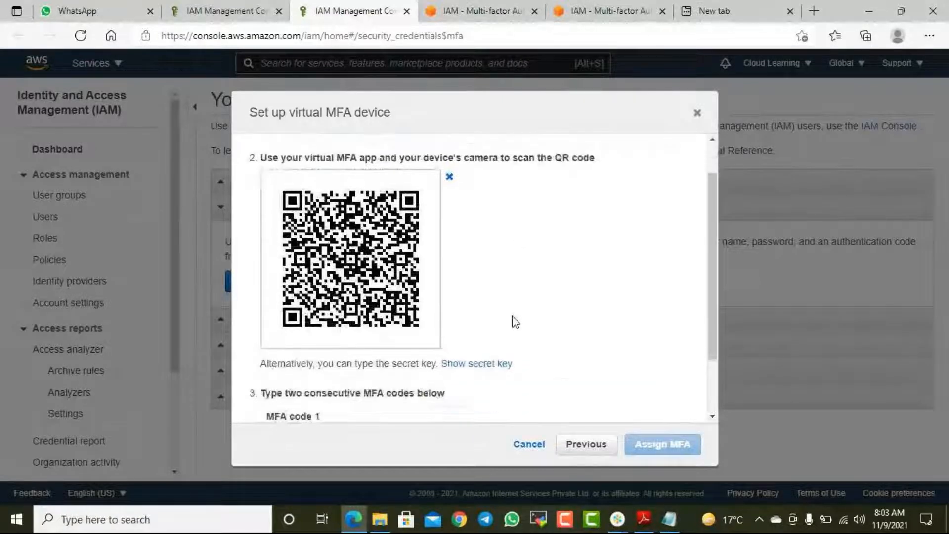
{"action": "scroll", "coordinate": [515, 322], "scroll_direction": "down", "scroll_amount": 2}
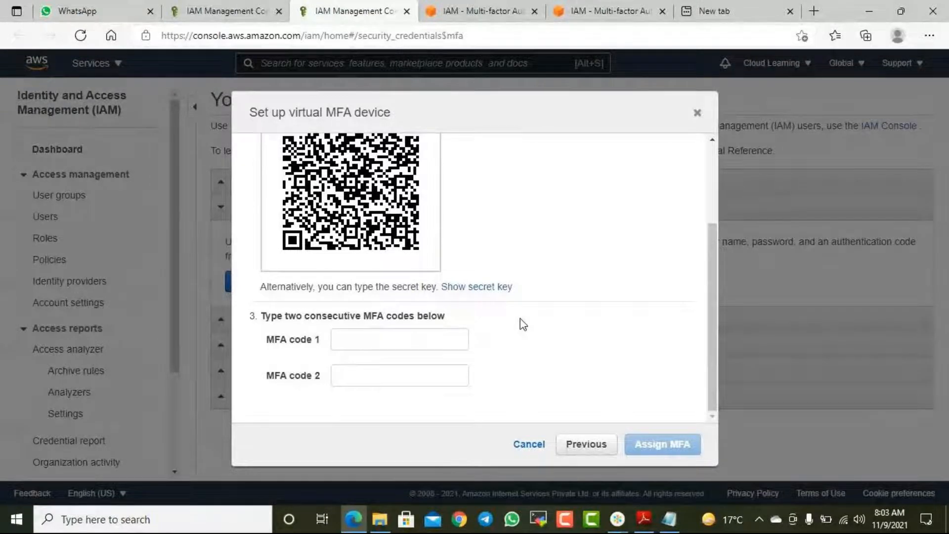
{"action": "scroll", "coordinate": [523, 324], "scroll_direction": "up", "scroll_amount": 2}
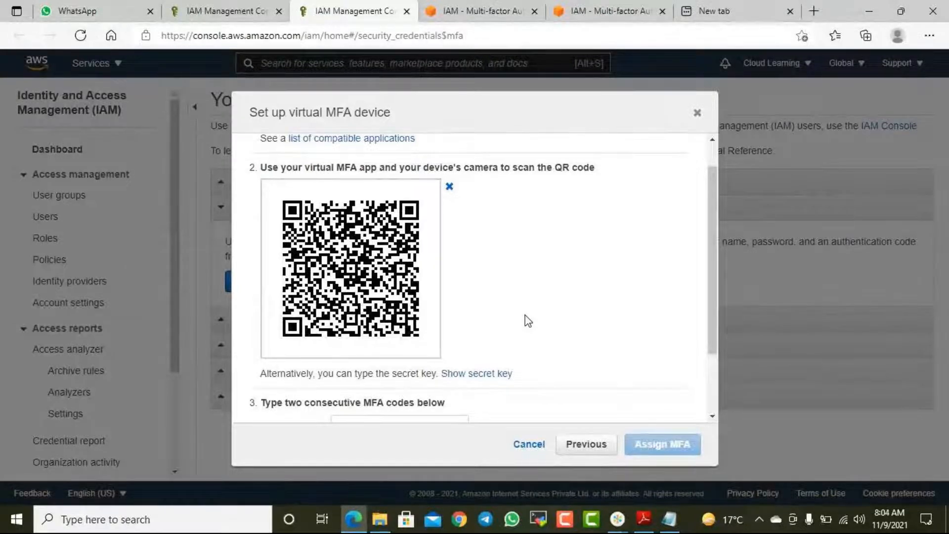
{"action": "left_click", "coordinate": [670, 527]}
{"action": "left_click", "coordinate": [557, 334]}
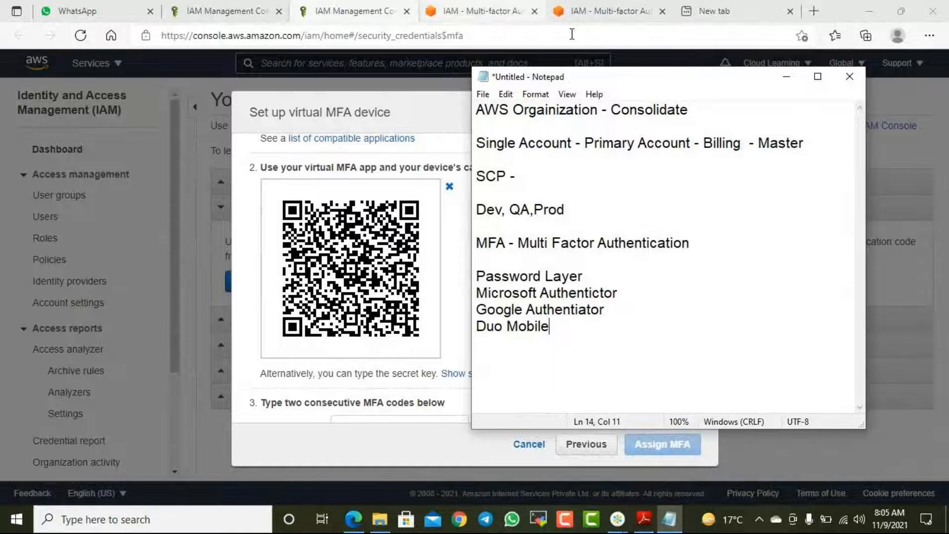
Drag the Notepad window down and to the right, beside the MFA setup
{"action": "left_click_drag", "start_coordinate": [583, 81], "coordinate": [664, 149]}
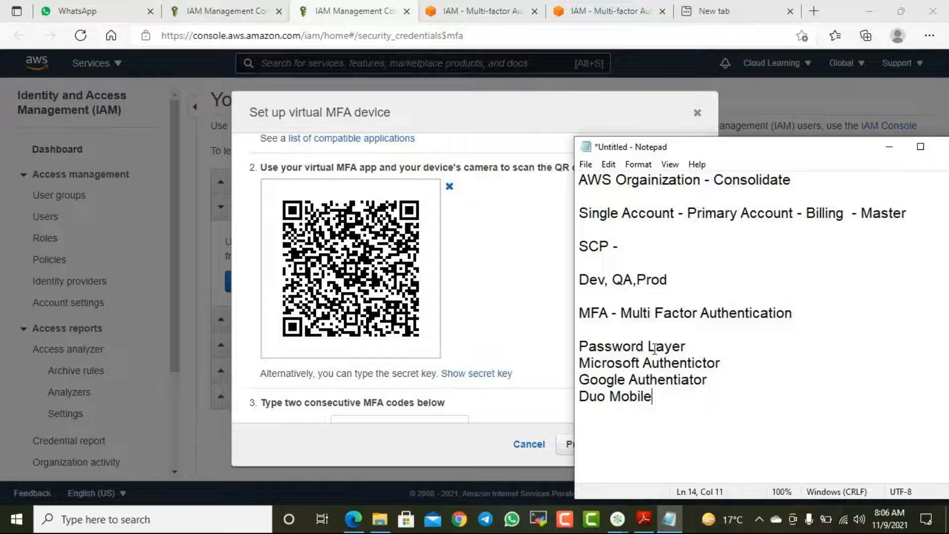
Start a numbered item '1.' on a new line below Duo Mobile, clearing the stray characters
{"action": "key", "text": "Return"}
{"action": "key", "text": "Return"}
{"action": "key", "text": "Return"}
{"action": "type", "text": "1.  AWS"}
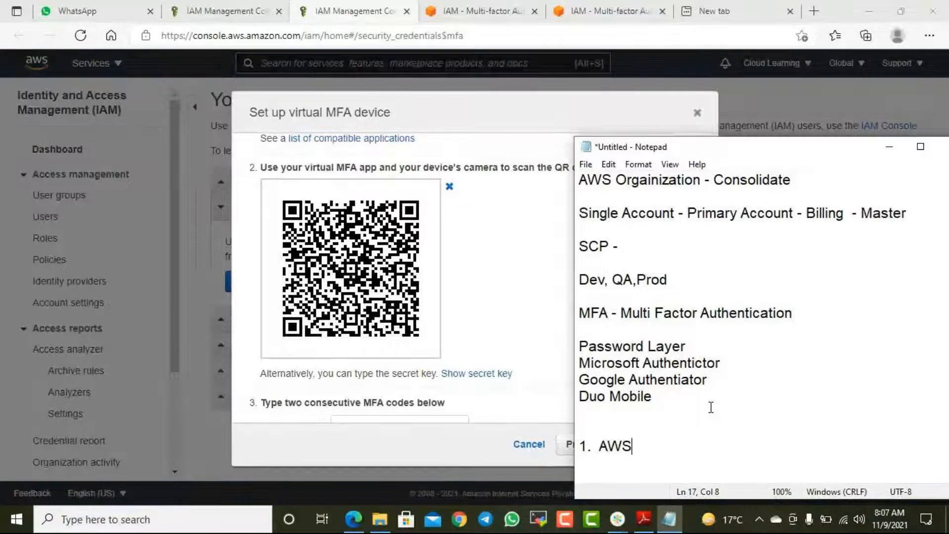
{"action": "key", "text": "BackSpace"}
{"action": "key", "text": "BackSpace"}
{"action": "key", "text": "BackSpace"}
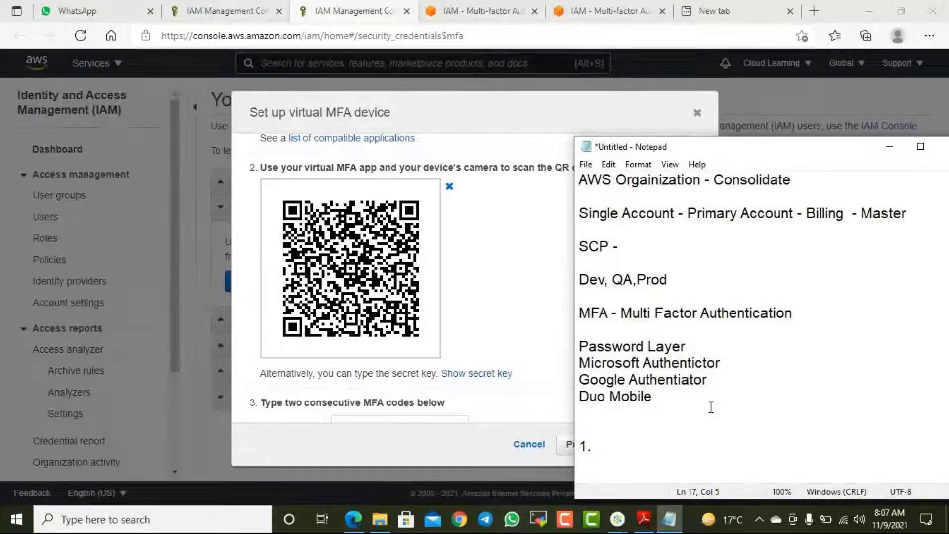
{"action": "type", "text": "2"}
{"action": "key", "text": "BackSpace"}
{"action": "key", "text": "BackSpace"}
{"action": "key", "text": "BackSpace"}
{"action": "type", "text": "2"}
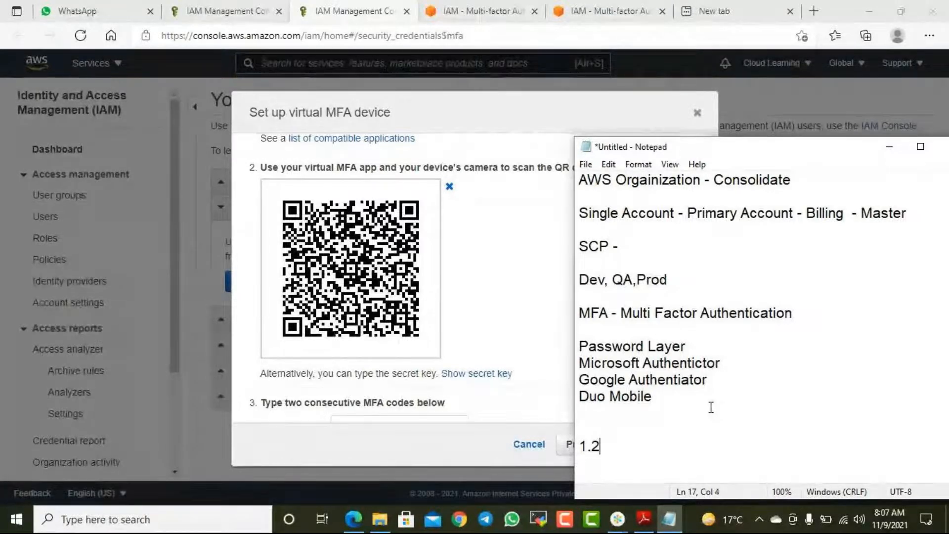
{"action": "key", "text": "BackSpace"}
{"action": "type", "text": ".\\"}
{"action": "key", "text": "BackSpace"}
{"action": "key", "text": "BackSpace"}
Add item 2 reading 'Configure MfA for first login'
{"action": "key", "text": "Return"}
{"action": "type", "text": "2."}
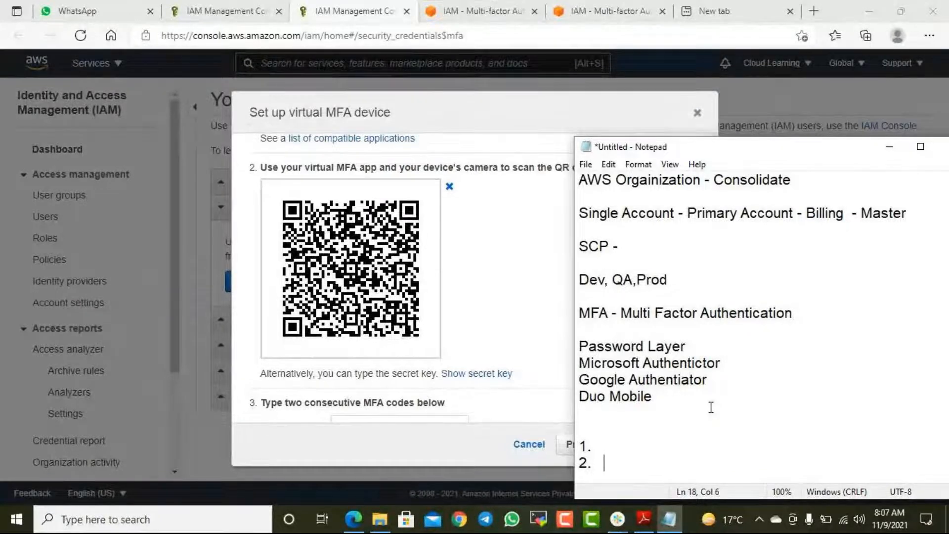
{"action": "type", "text": "Configure "}
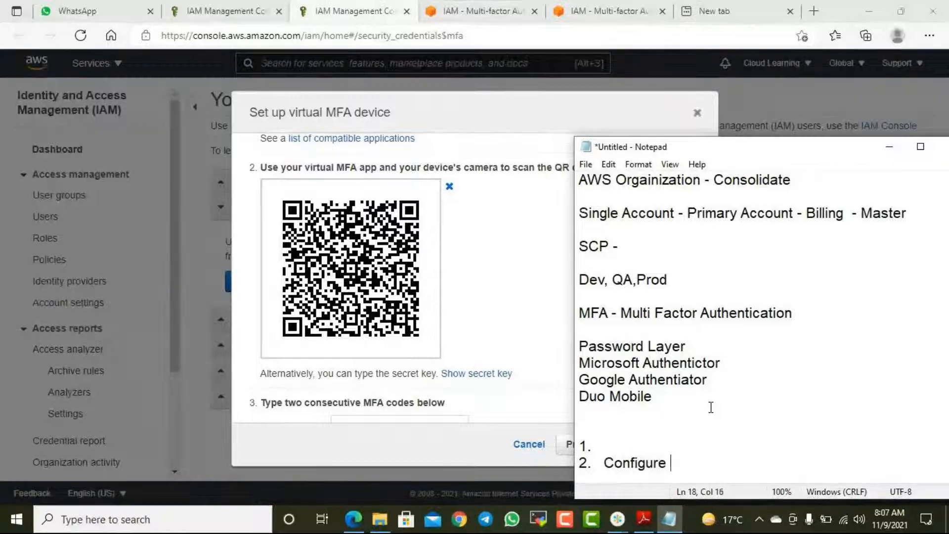
{"action": "type", "text": "Mf"}
{"action": "key", "text": "BackSpace"}
{"action": "type", "text": "MfA "}
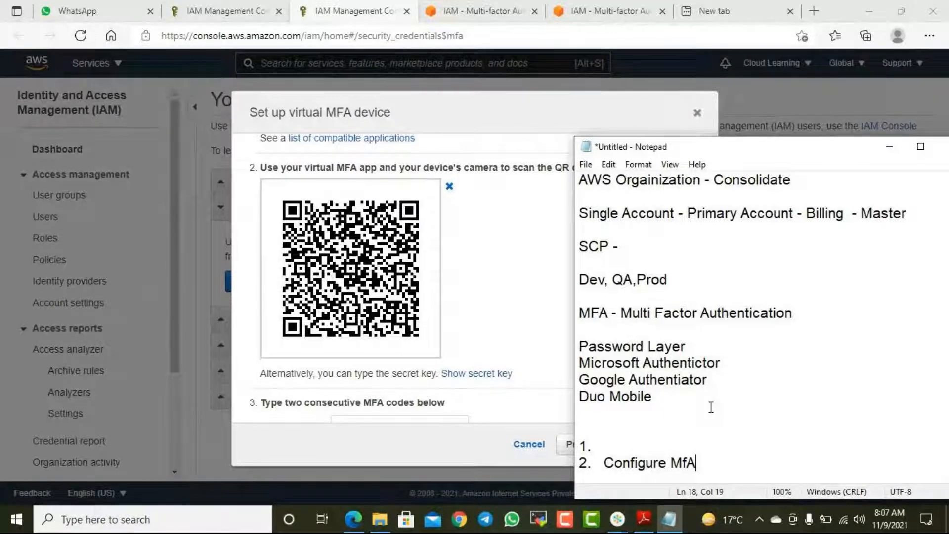
{"action": "type", "text": "for "}
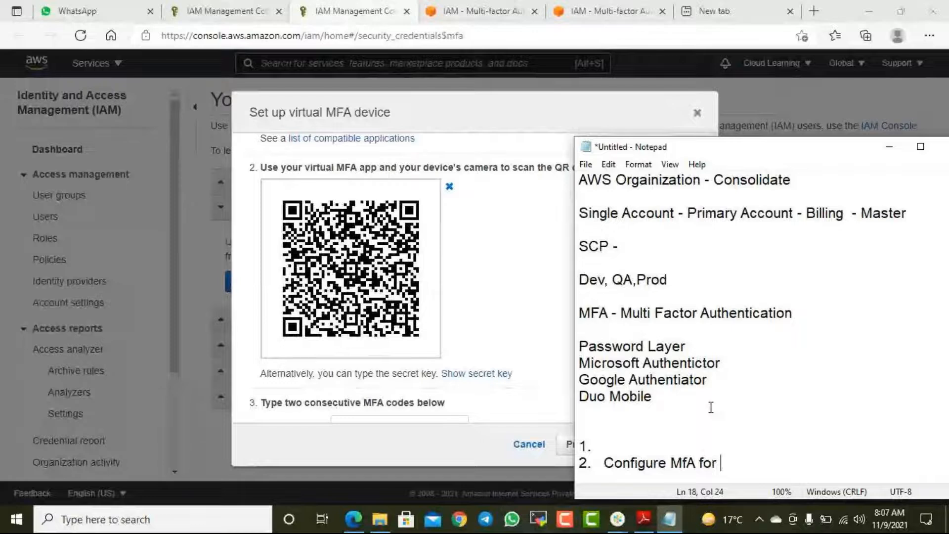
{"action": "type", "text": "first login"}
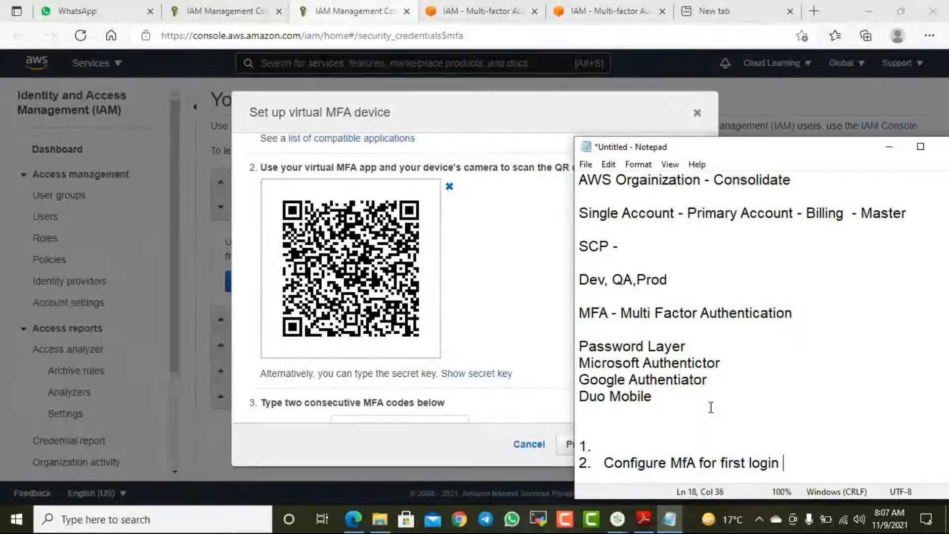
Fill item 1 with 'How to fix one device or application for MFA purpose.' and start saving
{"action": "key", "text": "Up"}
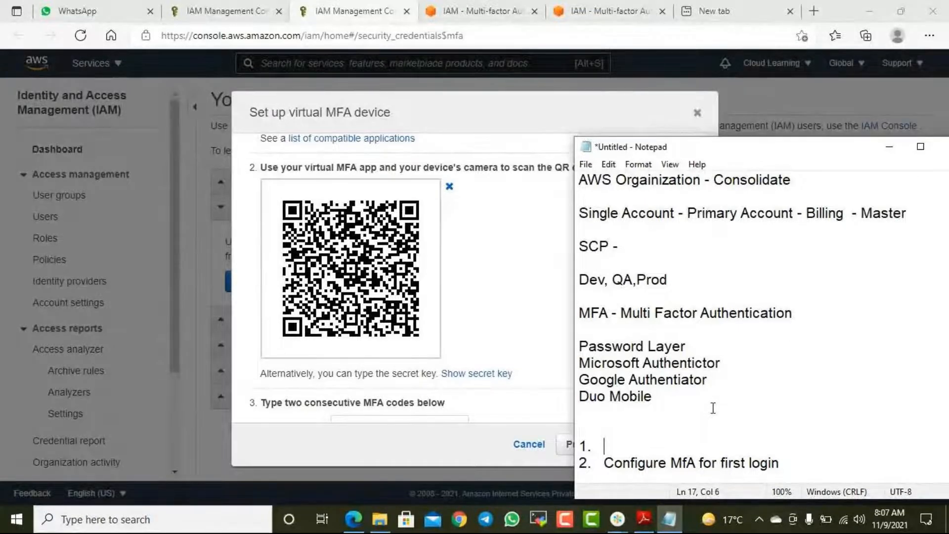
{"action": "type", "text": "How to f"}
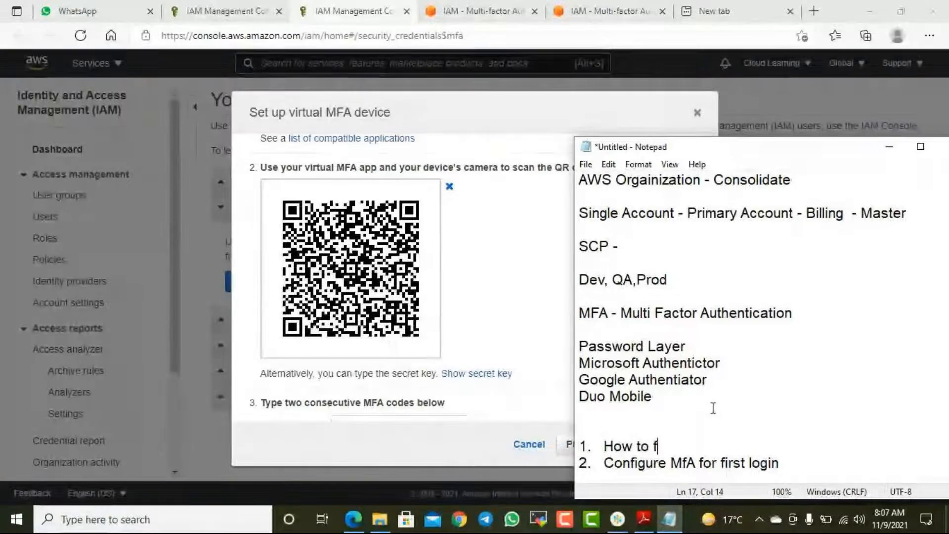
{"action": "type", "text": "ix one dev"}
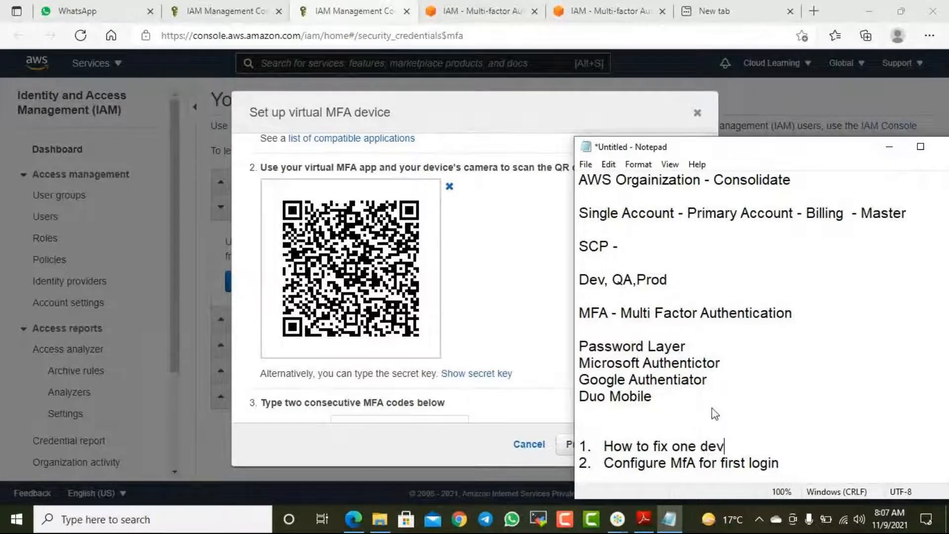
{"action": "type", "text": "ice or pa"}
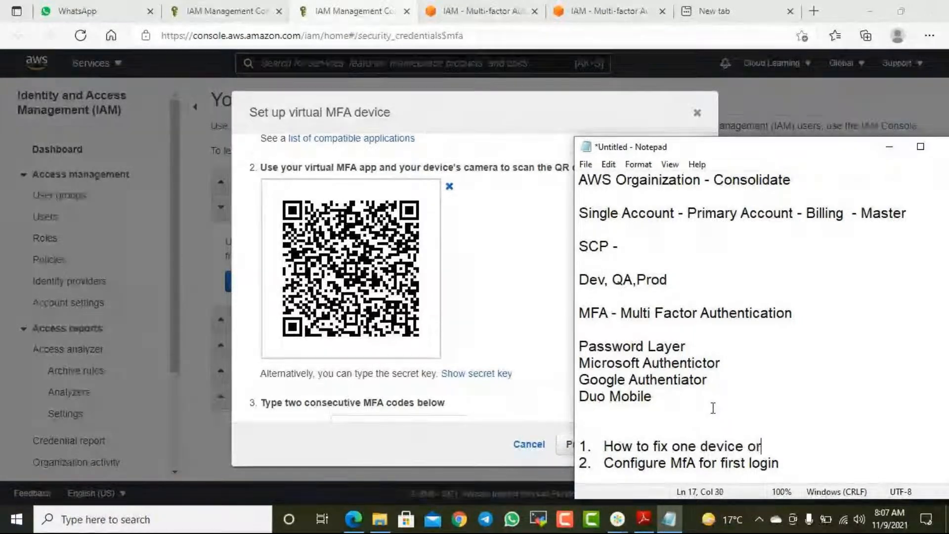
{"action": "key", "text": "BackSpace"}
{"action": "key", "text": "BackSpace"}
{"action": "type", "text": "applicatino"}
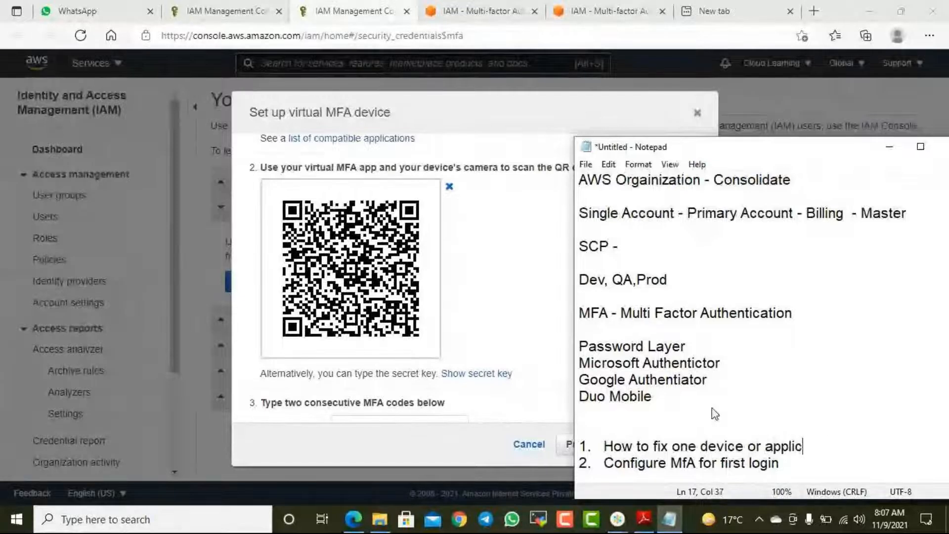
{"action": "key", "text": "BackSpace"}
{"action": "key", "text": "BackSpace"}
{"action": "type", "text": "on for mF"}
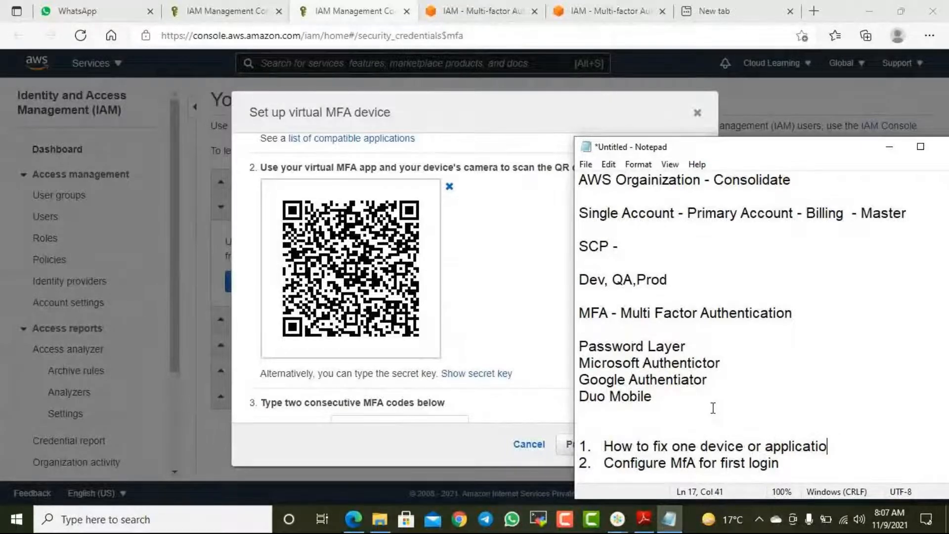
{"action": "key", "text": "BackSpace"}
{"action": "key", "text": "BackSpace"}
{"action": "key", "text": "BackSpace"}
{"action": "type", "text": "M"}
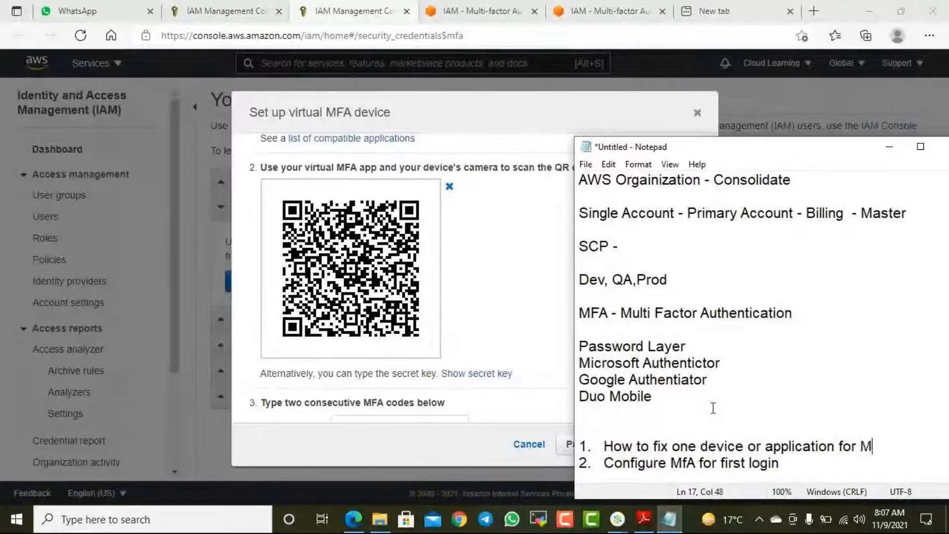
{"action": "type", "text": "FA purpose."}
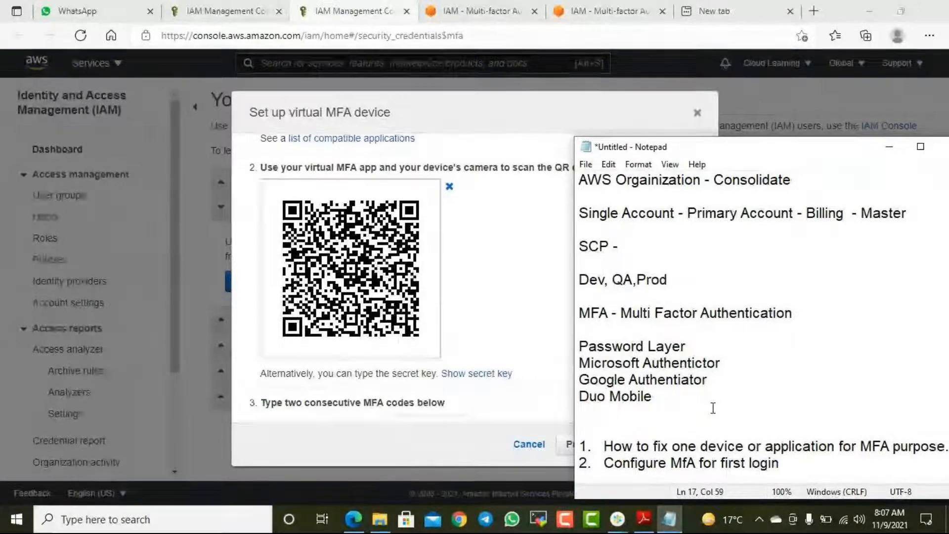
{"action": "key", "text": "Down"}
{"action": "key", "text": "Return"}
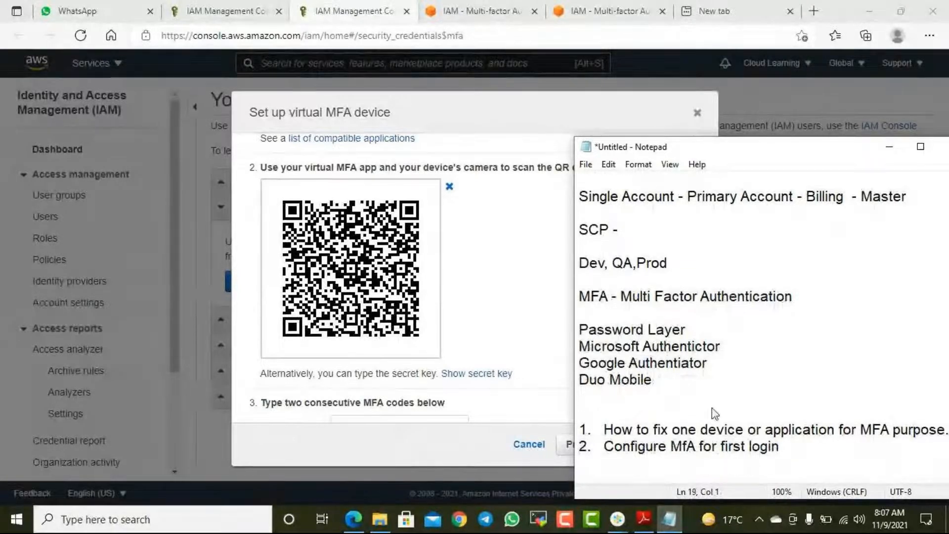
{"action": "key", "text": "ctrl+s"}
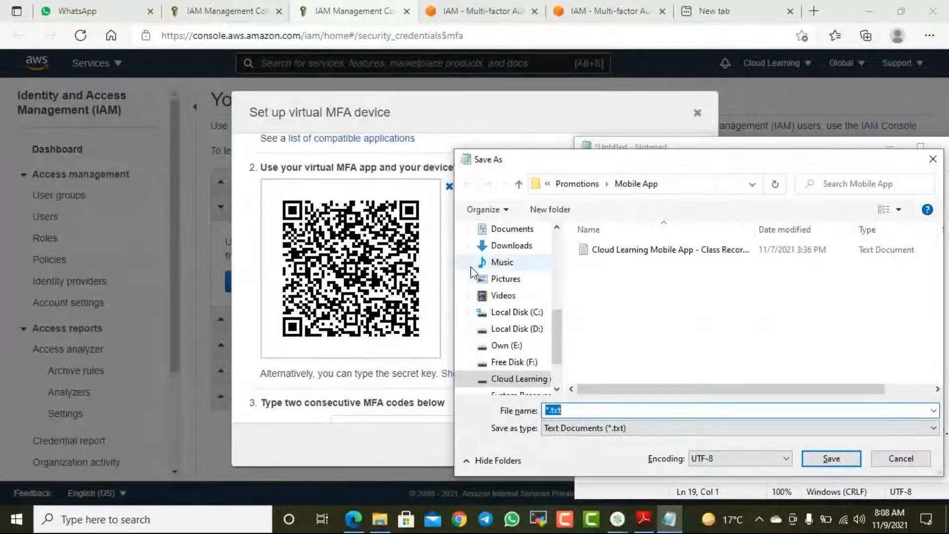
Save the notes as AWS Notes 9-11-21 IAM.txt in Aws Sol. Arch Batch 8th Oct > AWS Notes
{"action": "scroll", "coordinate": [480, 297], "scroll_direction": "up", "scroll_amount": 3}
{"action": "left_click", "coordinate": [523, 264]}
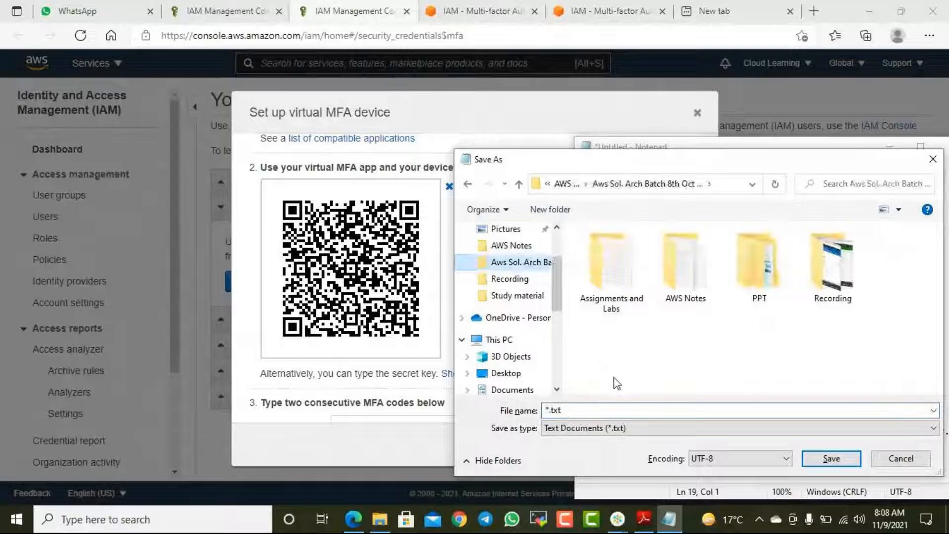
{"action": "left_click", "coordinate": [698, 276]}
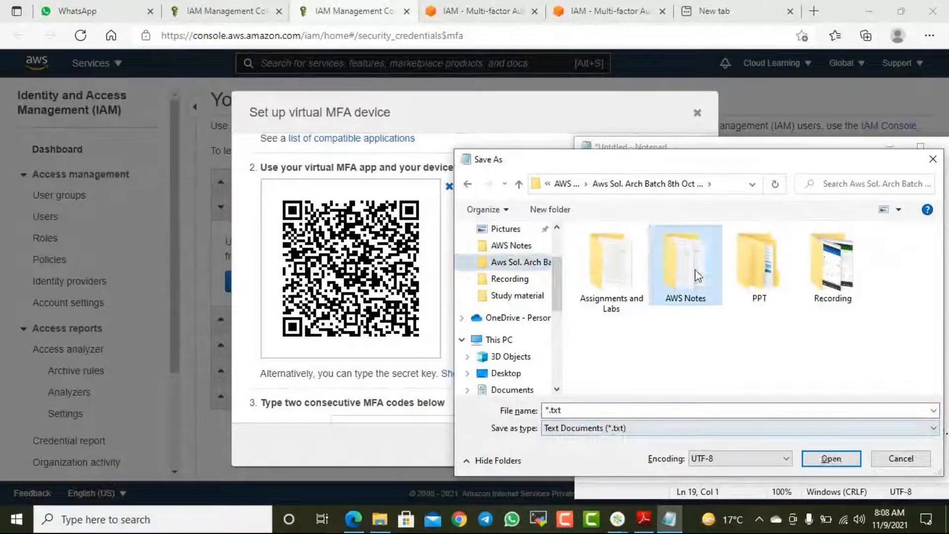
{"action": "double_click", "coordinate": [695, 272]}
{"action": "left_click", "coordinate": [693, 267]}
{"action": "left_click", "coordinate": [676, 409]}
{"action": "left_click", "coordinate": [676, 409]}
{"action": "key", "text": "Left"}
{"action": "key", "text": "Left"}
{"action": "key", "text": "Left"}
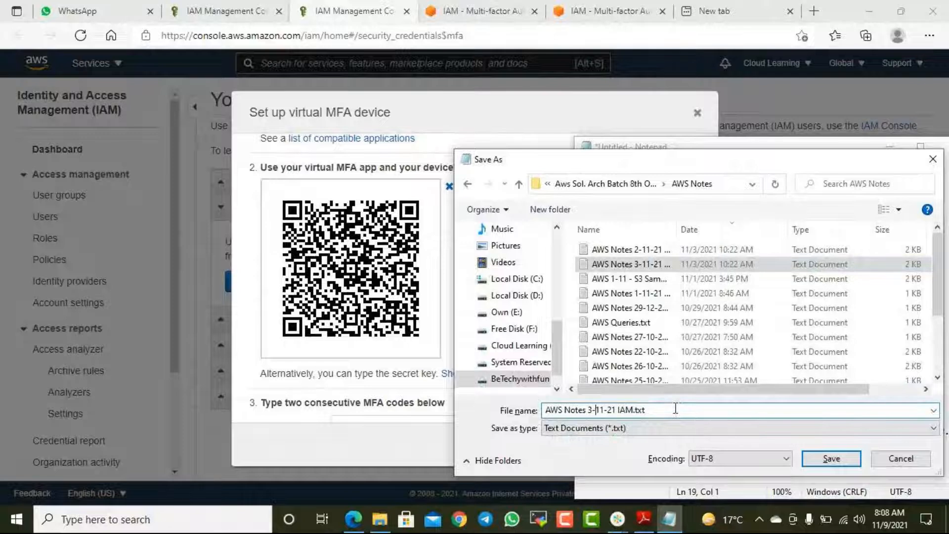
{"action": "key", "text": "BackSpace"}
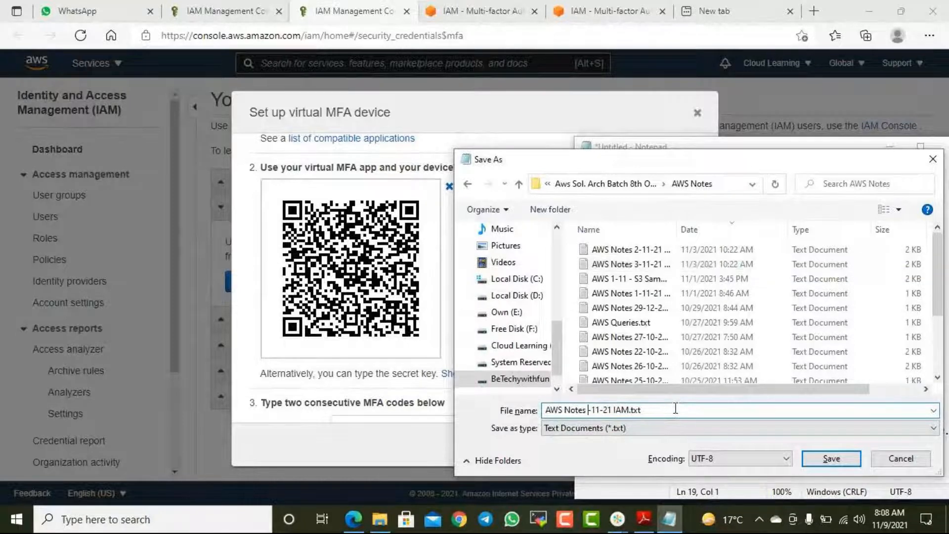
{"action": "type", "text": "9"}
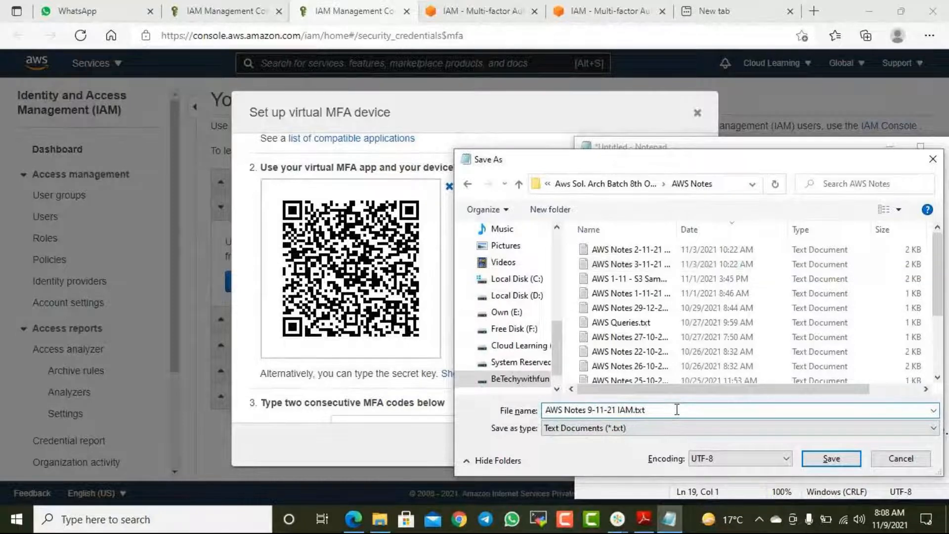
{"action": "left_click", "coordinate": [834, 459]}
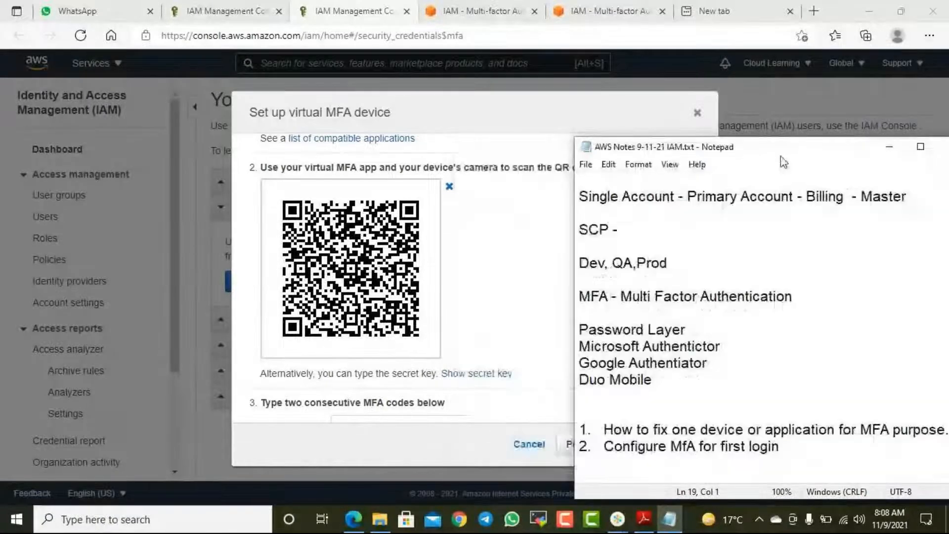
Minimize Notepad and select the MFA code 1 field in the virtual MFA setup dialog
{"action": "left_click", "coordinate": [890, 146]}
{"action": "scroll", "coordinate": [619, 237], "scroll_direction": "down", "scroll_amount": 2}
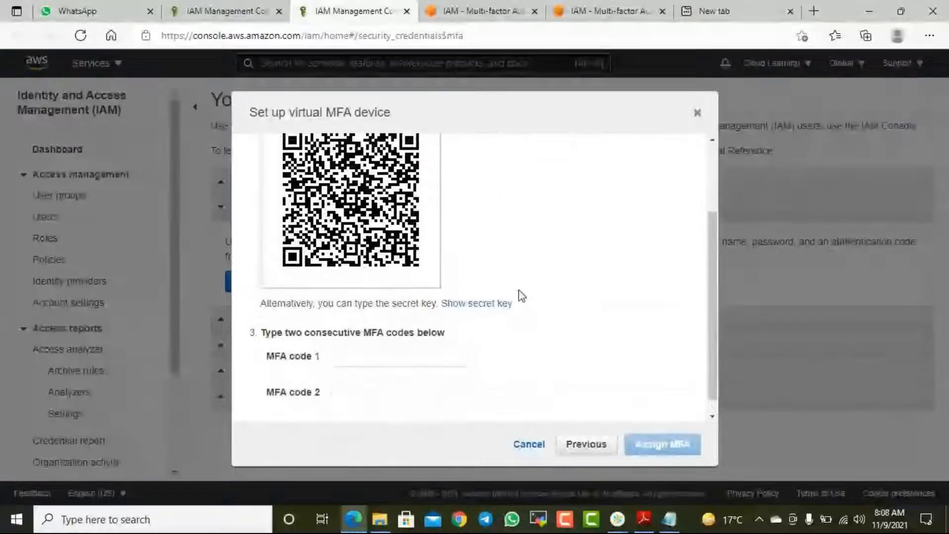
{"action": "scroll", "coordinate": [501, 240], "scroll_direction": "up", "scroll_amount": 1}
{"action": "scroll", "coordinate": [508, 250], "scroll_direction": "down", "scroll_amount": 1}
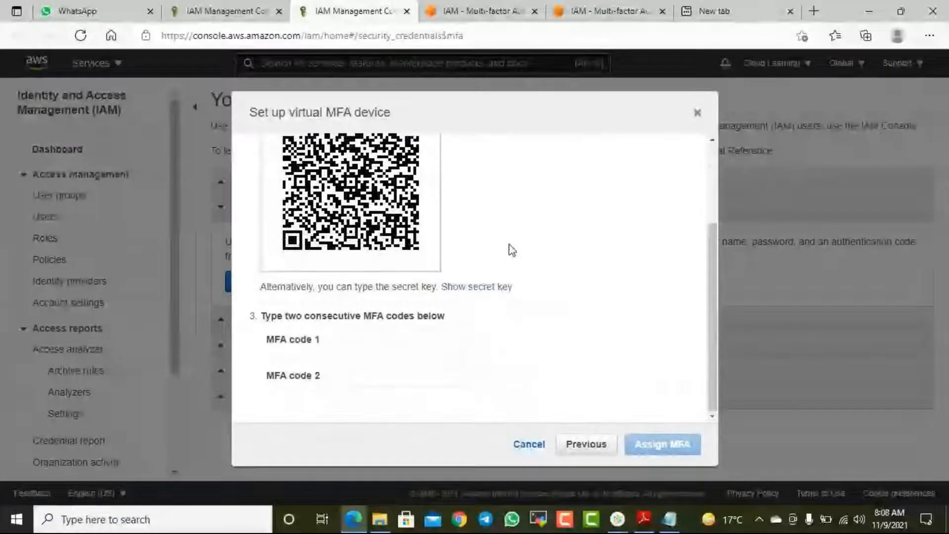
{"action": "left_click", "coordinate": [351, 341]}
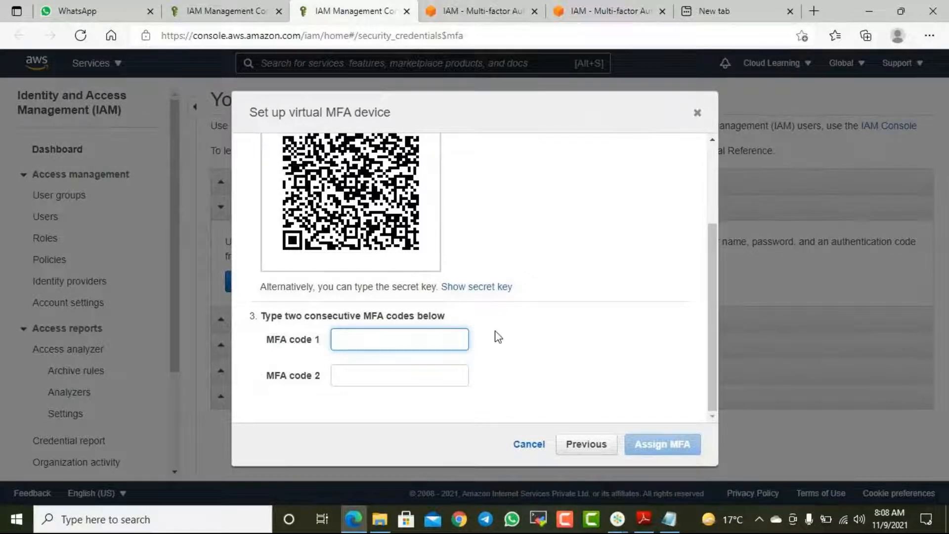
Close the virtual MFA device setup without assigning a device
{"action": "scroll", "coordinate": [543, 296], "scroll_direction": "up", "scroll_amount": 3}
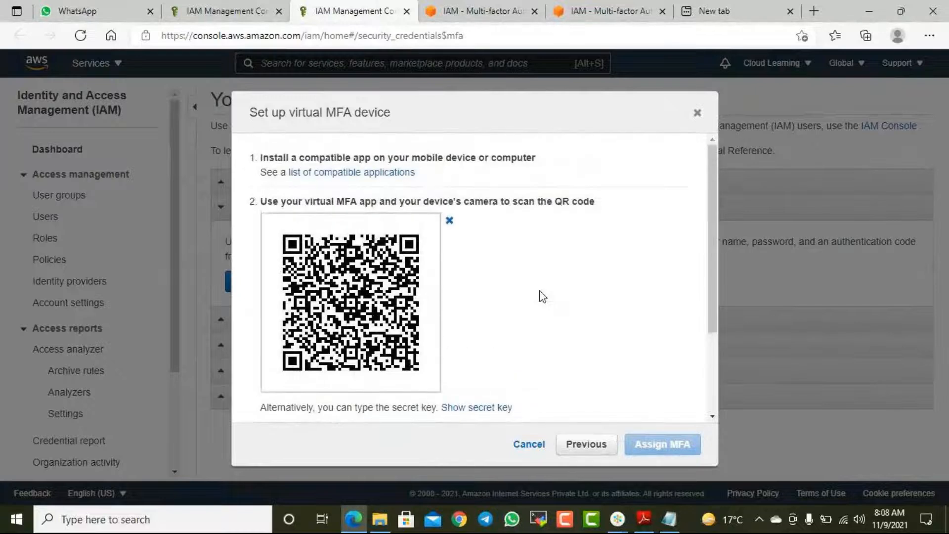
{"action": "scroll", "coordinate": [542, 297], "scroll_direction": "down", "scroll_amount": 3}
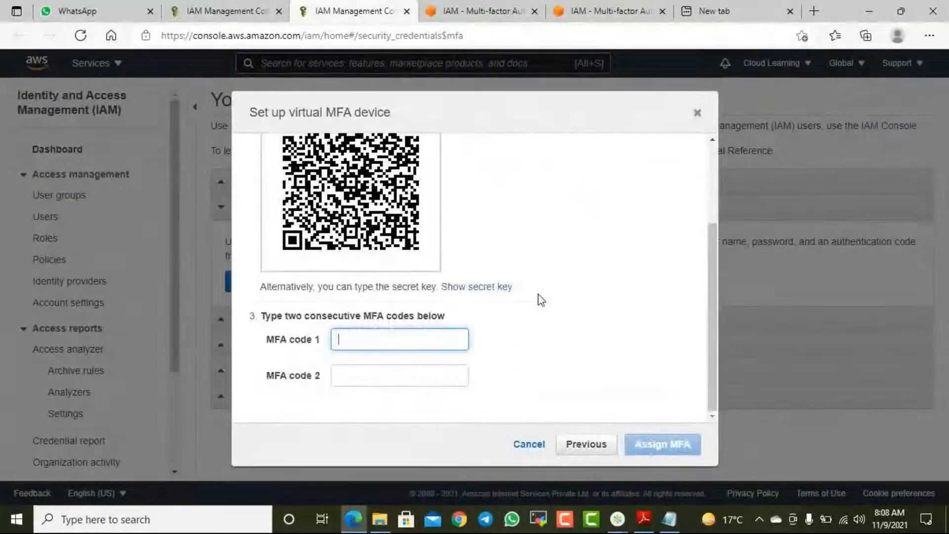
{"action": "scroll", "coordinate": [542, 300], "scroll_direction": "up", "scroll_amount": 3}
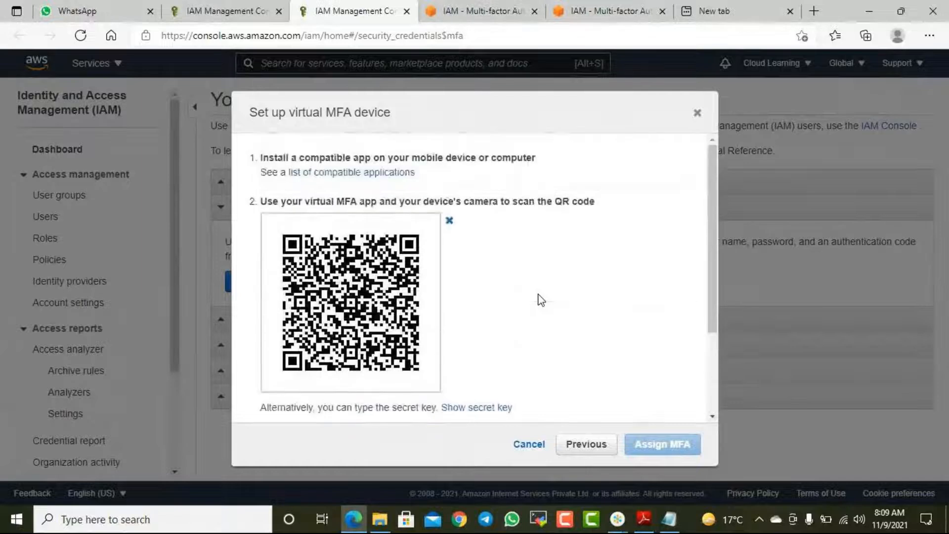
{"action": "scroll", "coordinate": [542, 300], "scroll_direction": "down", "scroll_amount": 3}
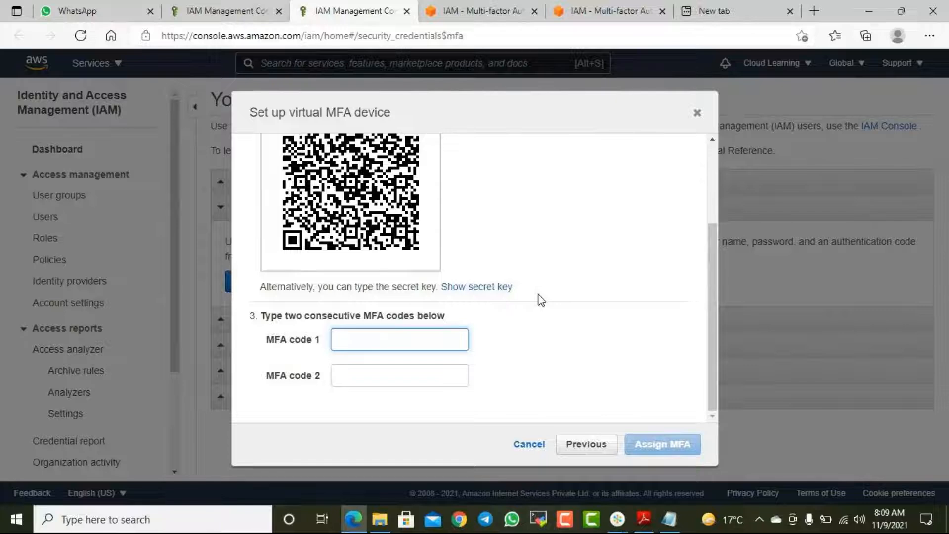
{"action": "left_click", "coordinate": [698, 113]}
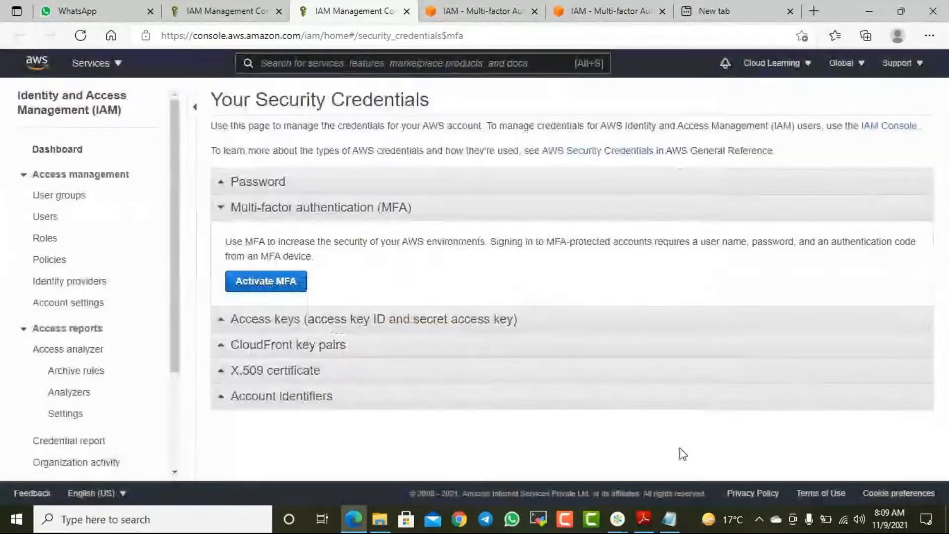
{"action": "left_click", "coordinate": [637, 17]}
Bring the course topics PDF forward and highlight the 'How to create User, Group, Roles' IAM row
{"action": "left_click", "coordinate": [644, 519]}
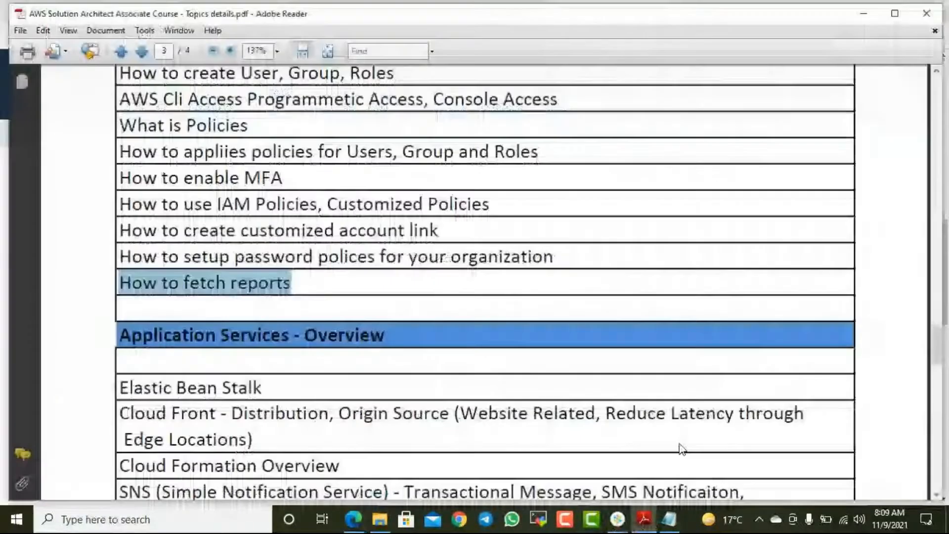
{"action": "scroll", "coordinate": [618, 386], "scroll_direction": "up", "scroll_amount": 4}
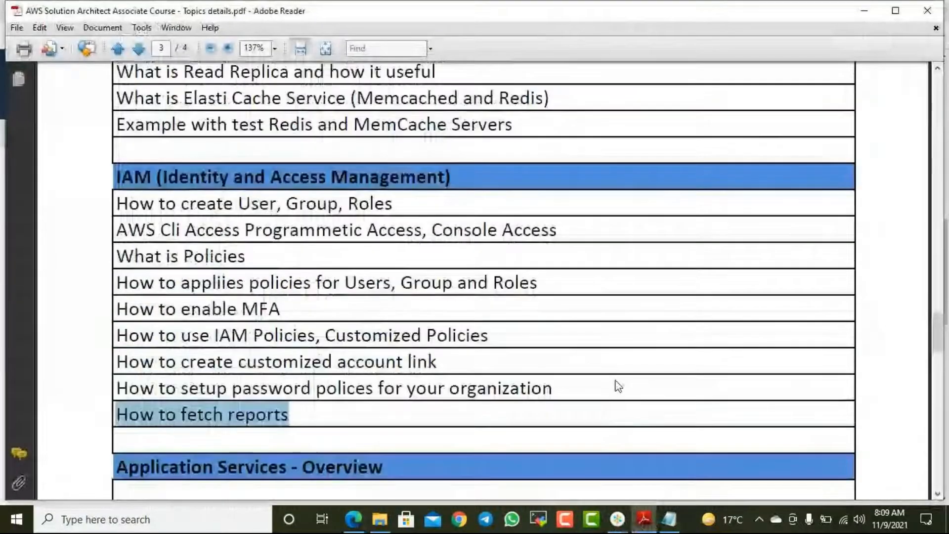
{"action": "left_click", "coordinate": [616, 382]}
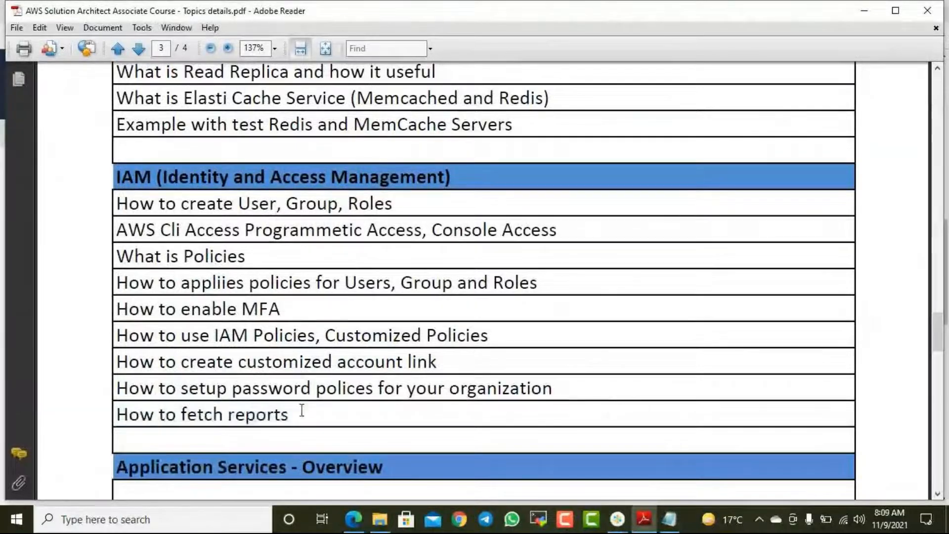
{"action": "left_click_drag", "start_coordinate": [128, 204], "coordinate": [392, 204]}
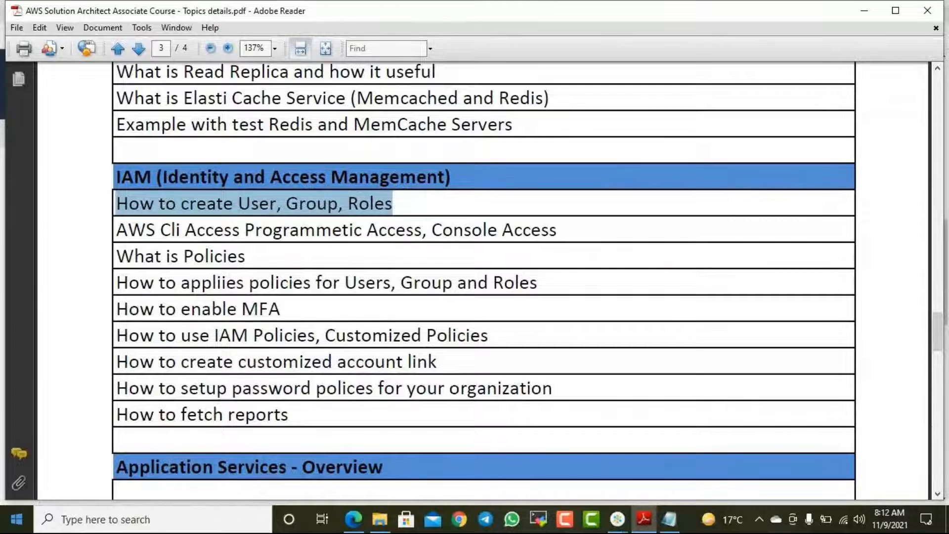
Return to Edge and the IAM Management Console tab showing the IAM dashboard
{"action": "left_click", "coordinate": [354, 519]}
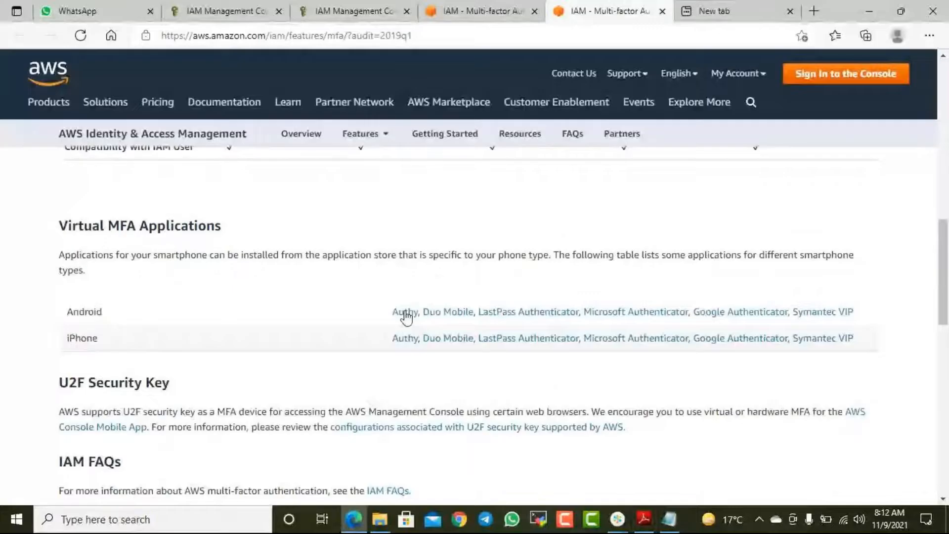
{"action": "left_click", "coordinate": [237, 9]}
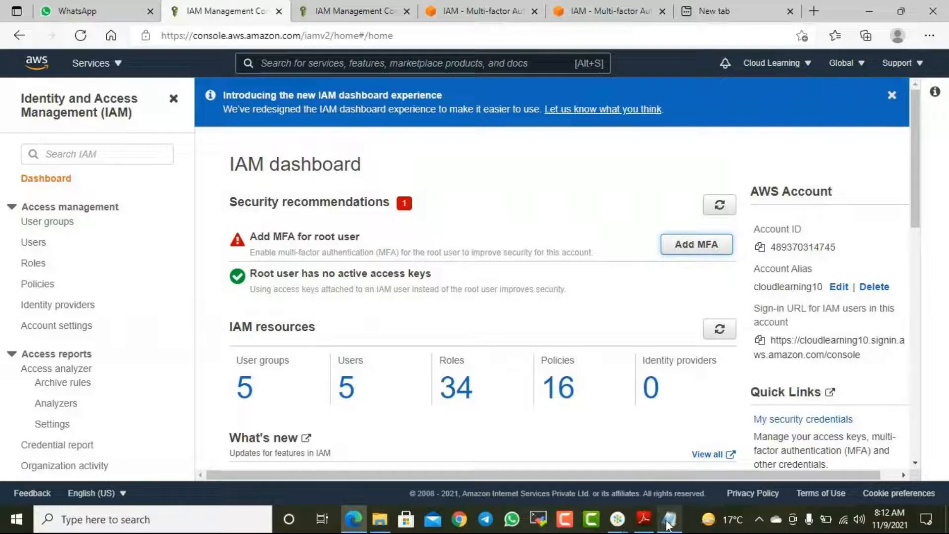
Bring the course topics PDF in Adobe Reader back to the front
{"action": "left_click", "coordinate": [648, 523]}
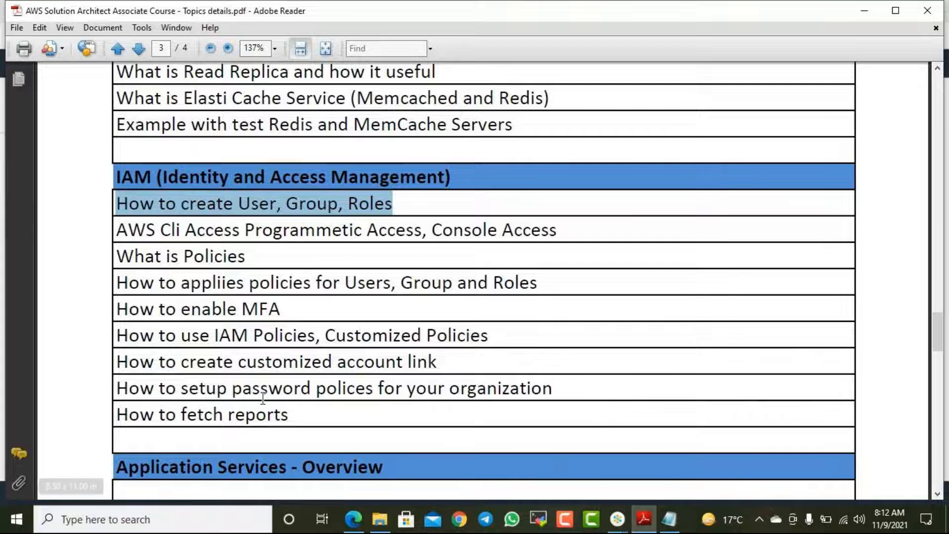
{"action": "left_click", "coordinate": [312, 416]}
{"action": "left_click_drag", "start_coordinate": [155, 203], "coordinate": [466, 422]}
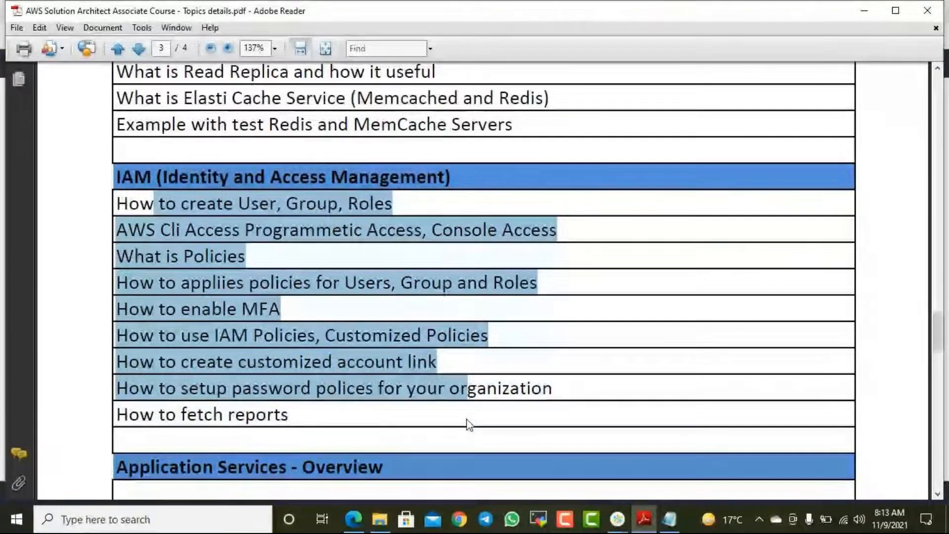
{"action": "left_click", "coordinate": [390, 415]}
{"action": "left_click_drag", "start_coordinate": [301, 388], "coordinate": [335, 417]}
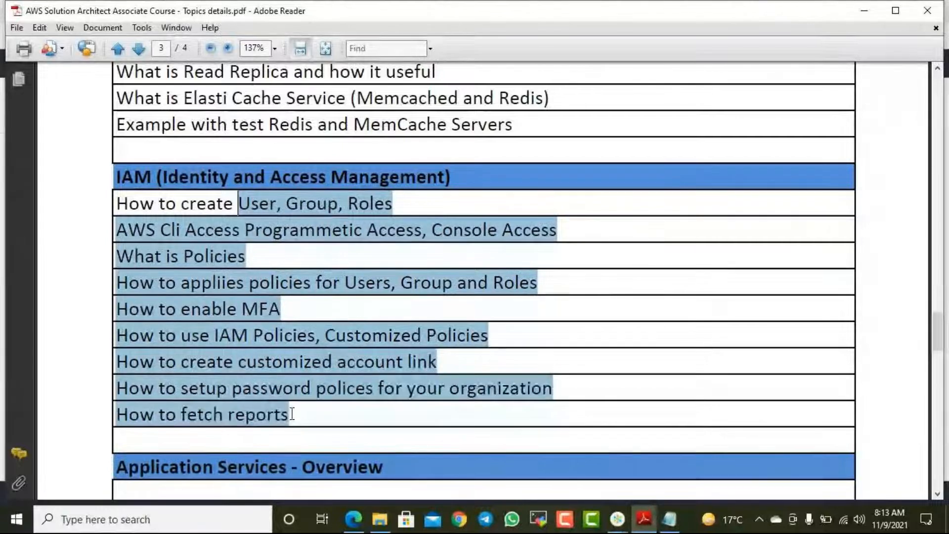
{"action": "left_click", "coordinate": [358, 282]}
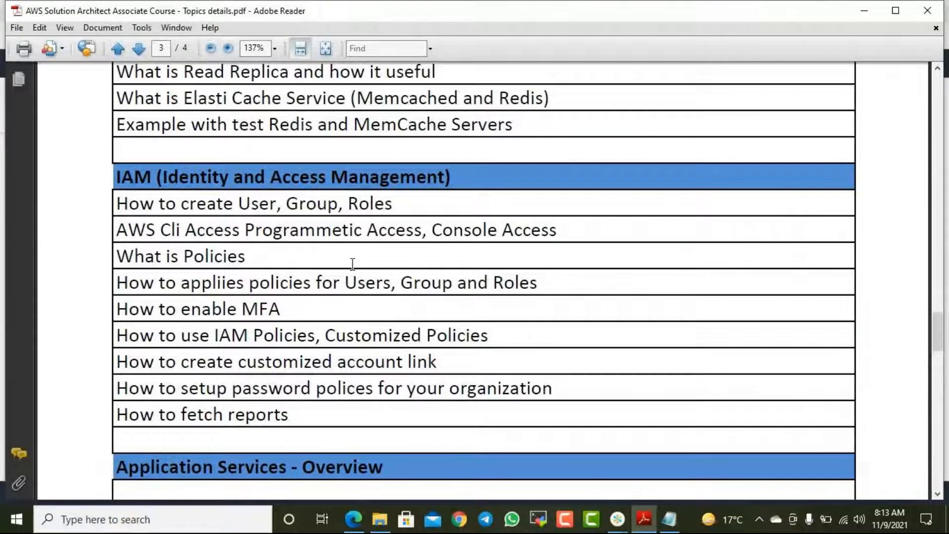
Highlight the Route53 topics from hosted zones to traffic policies in the syllabus
{"action": "scroll", "coordinate": [525, 222], "scroll_direction": "up", "scroll_amount": 3}
{"action": "scroll", "coordinate": [528, 234], "scroll_direction": "up", "scroll_amount": 12}
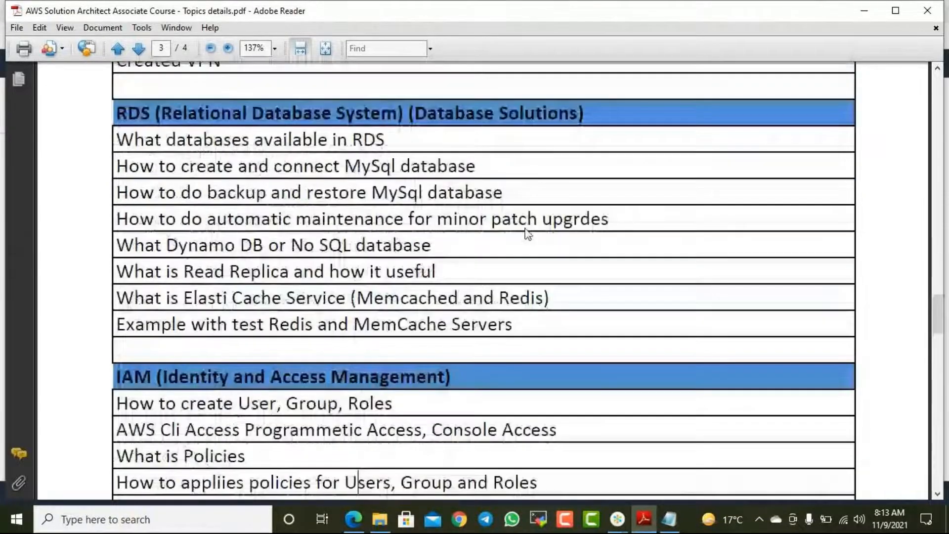
{"action": "scroll", "coordinate": [517, 249], "scroll_direction": "up", "scroll_amount": 12}
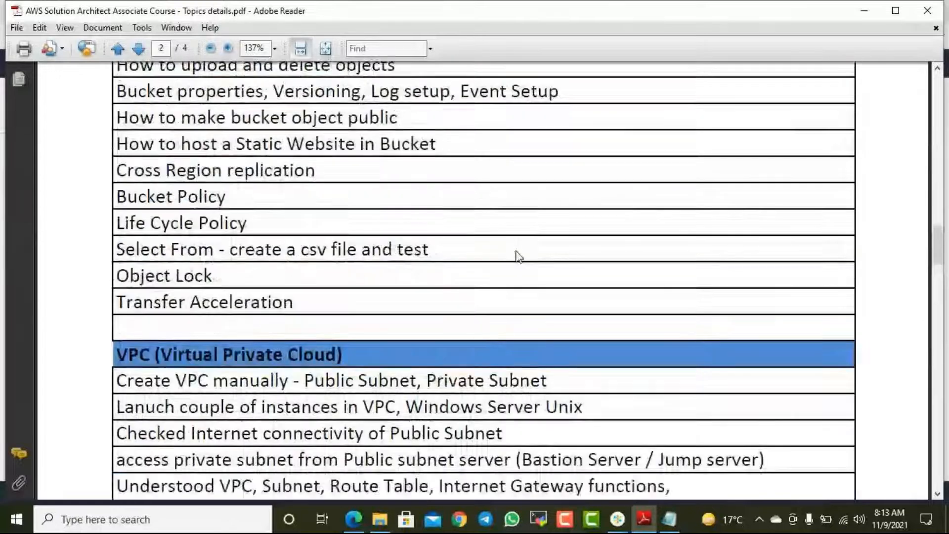
{"action": "scroll", "coordinate": [508, 257], "scroll_direction": "up", "scroll_amount": 6}
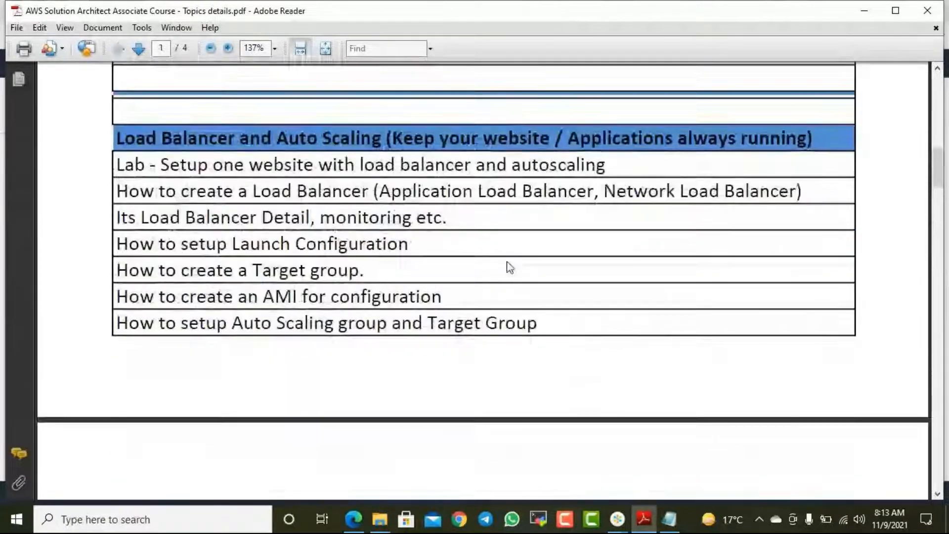
{"action": "scroll", "coordinate": [506, 260], "scroll_direction": "down", "scroll_amount": 10}
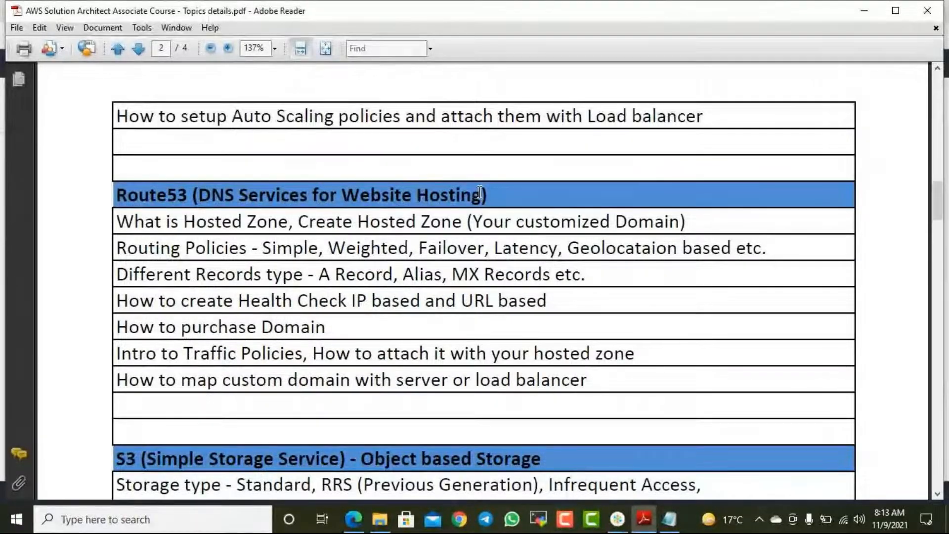
{"action": "scroll", "coordinate": [479, 192], "scroll_direction": "down", "scroll_amount": 4}
{"action": "scroll", "coordinate": [482, 193], "scroll_direction": "down", "scroll_amount": 5}
{"action": "scroll", "coordinate": [479, 190], "scroll_direction": "up", "scroll_amount": 8}
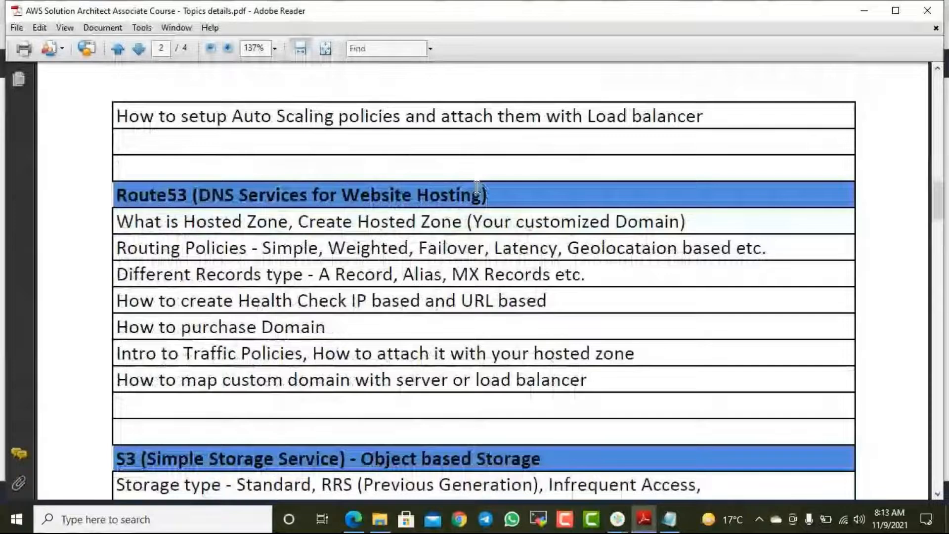
{"action": "scroll", "coordinate": [472, 186], "scroll_direction": "up", "scroll_amount": 15}
{"action": "scroll", "coordinate": [466, 187], "scroll_direction": "down", "scroll_amount": 14}
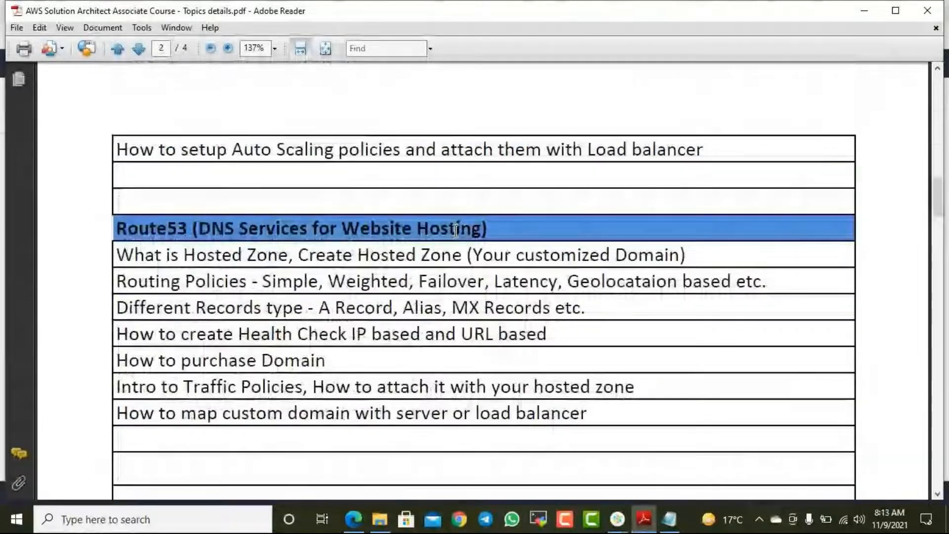
{"action": "scroll", "coordinate": [457, 230], "scroll_direction": "down", "scroll_amount": 5}
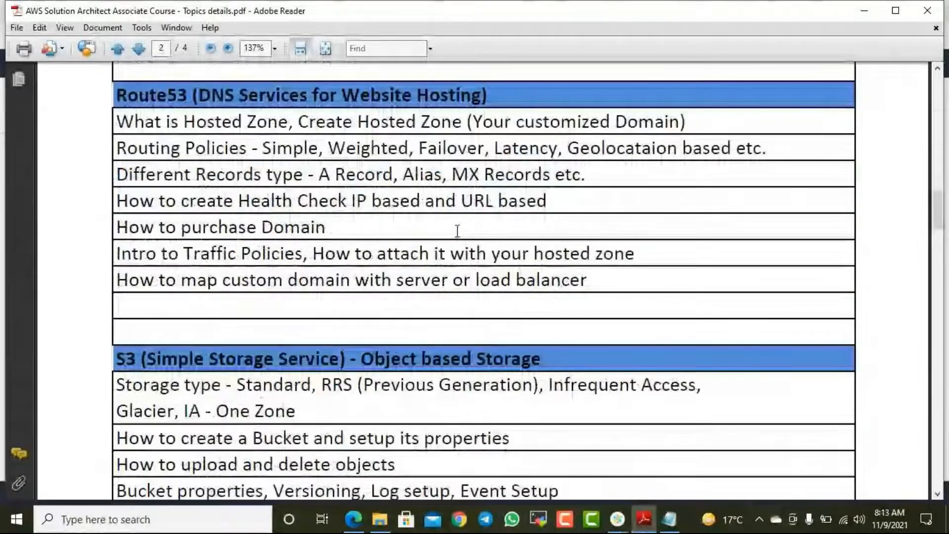
{"action": "left_click_drag", "start_coordinate": [605, 254], "coordinate": [162, 105]}
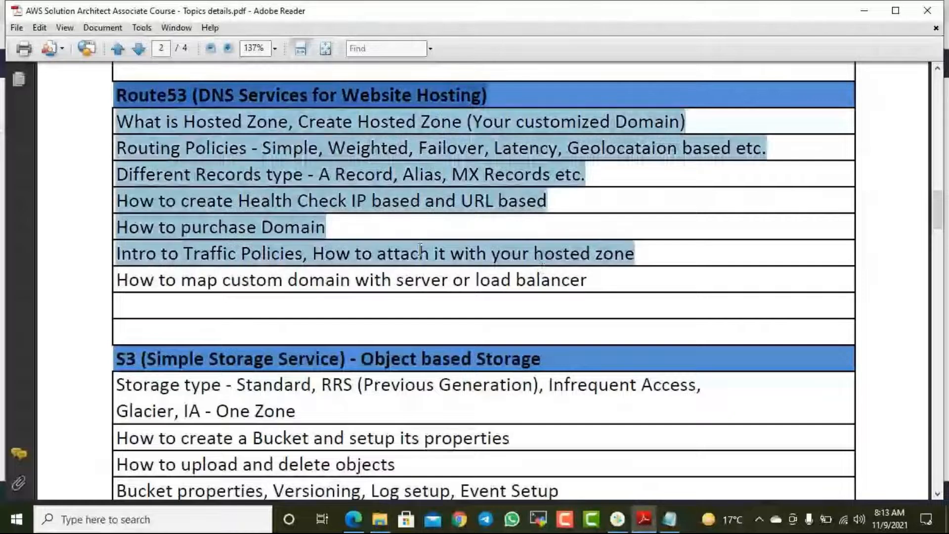
Highlight the VPC rows, clear the selection, and move on to the Application Services section
{"action": "scroll", "coordinate": [451, 271], "scroll_direction": "down", "scroll_amount": 10}
{"action": "scroll", "coordinate": [451, 270], "scroll_direction": "down", "scroll_amount": 5}
{"action": "left_click_drag", "start_coordinate": [213, 314], "coordinate": [448, 372]}
{"action": "scroll", "coordinate": [441, 398], "scroll_direction": "down", "scroll_amount": 5}
{"action": "left_click", "coordinate": [439, 361]}
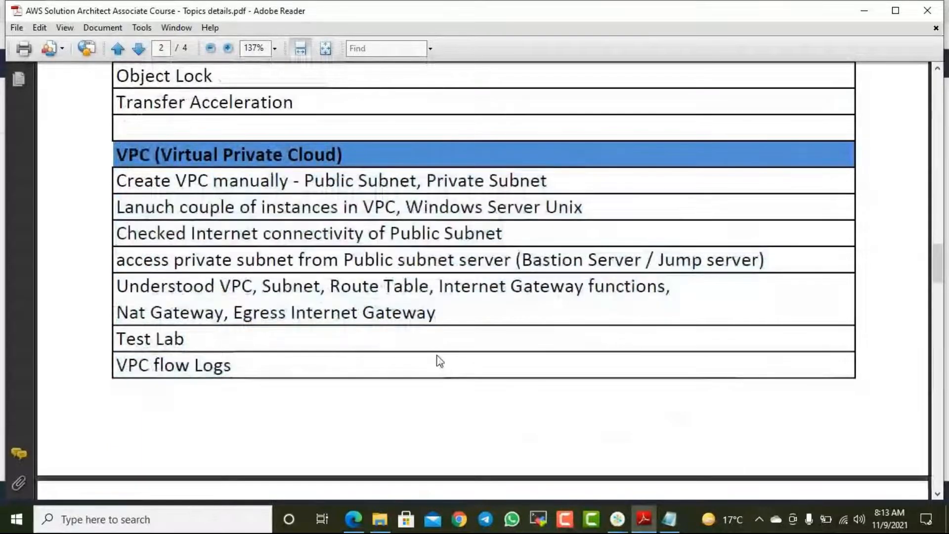
{"action": "scroll", "coordinate": [454, 352], "scroll_direction": "down", "scroll_amount": 11}
{"action": "scroll", "coordinate": [458, 352], "scroll_direction": "up", "scroll_amount": 10}
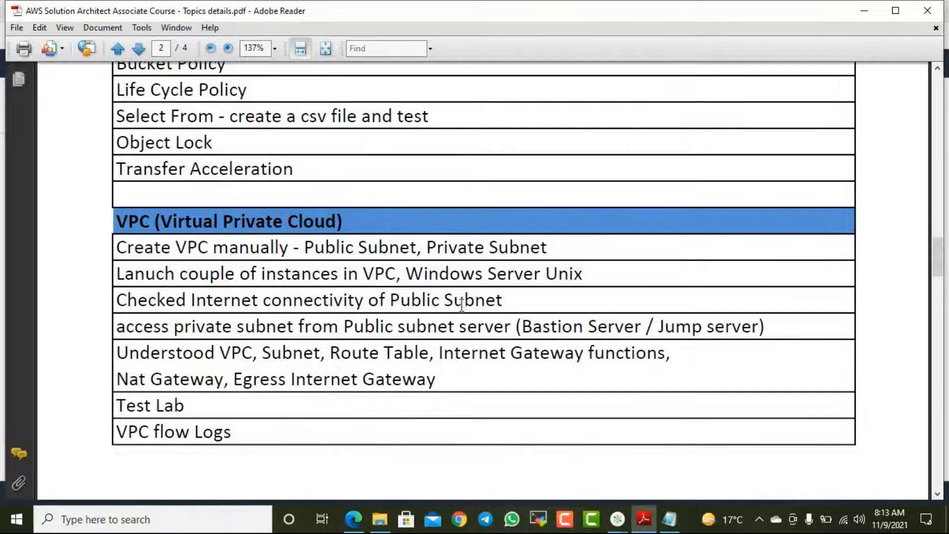
{"action": "scroll", "coordinate": [418, 298], "scroll_direction": "down", "scroll_amount": 12}
{"action": "scroll", "coordinate": [405, 306], "scroll_direction": "down", "scroll_amount": 3}
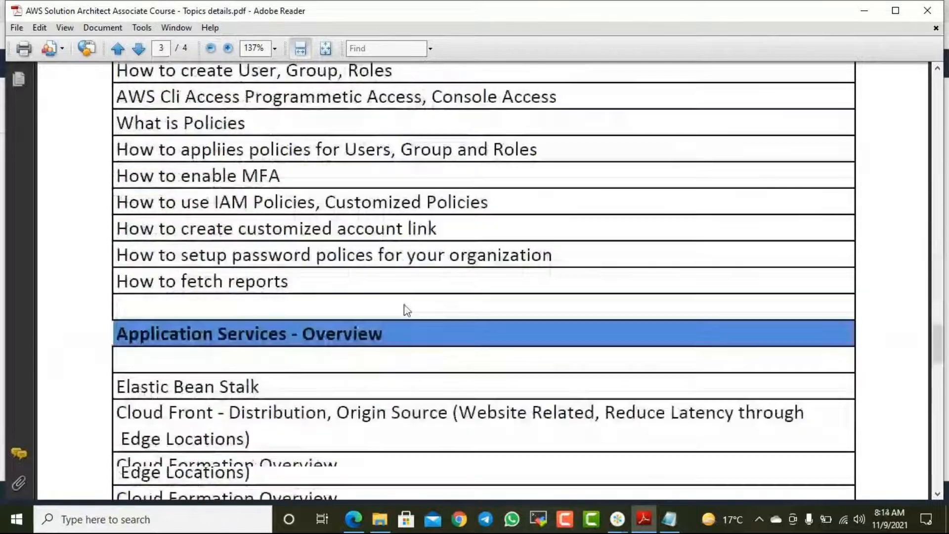
Highlight the Application Services rows in turn: Elastic Bean Stalk, Cloud Front, Cloud Formation, SNS, SES, Cloud Trail
{"action": "scroll", "coordinate": [407, 310], "scroll_direction": "down", "scroll_amount": 4}
{"action": "left_click_drag", "start_coordinate": [139, 213], "coordinate": [213, 213]}
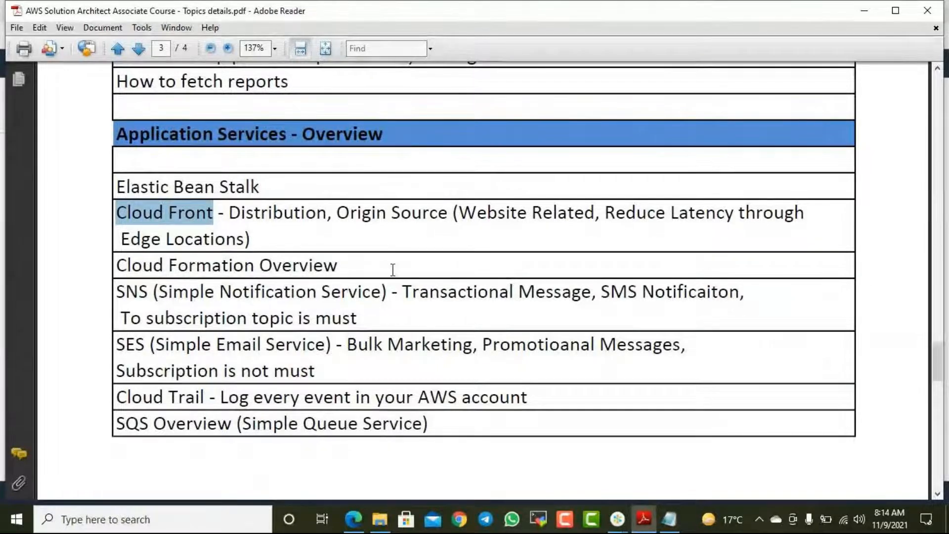
{"action": "left_click_drag", "start_coordinate": [163, 213], "coordinate": [328, 213]}
{"action": "left_click_drag", "start_coordinate": [144, 265], "coordinate": [339, 267]}
{"action": "left_click_drag", "start_coordinate": [130, 300], "coordinate": [296, 294]}
{"action": "left_click_drag", "start_coordinate": [147, 354], "coordinate": [260, 371]}
{"action": "left_click_drag", "start_coordinate": [154, 402], "coordinate": [276, 400]}
{"action": "left_click_drag", "start_coordinate": [154, 424], "coordinate": [299, 425]}
On page 4, highlight the Lambda Overview and Pricing, Calculator rows, then clear the selection
{"action": "scroll", "coordinate": [149, 396], "scroll_direction": "down", "scroll_amount": 5}
{"action": "left_click_drag", "start_coordinate": [117, 426], "coordinate": [257, 425]}
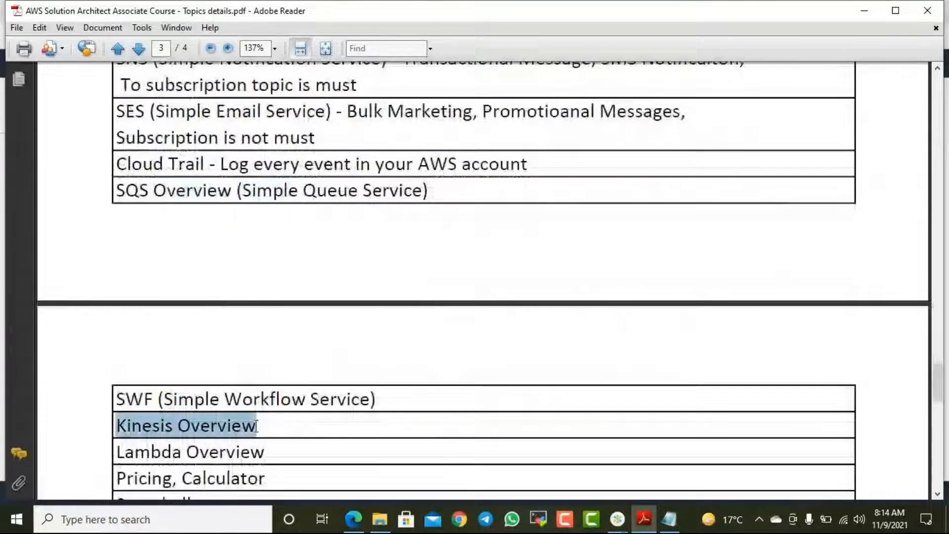
{"action": "scroll", "coordinate": [181, 325], "scroll_direction": "down", "scroll_amount": 3}
{"action": "left_click_drag", "start_coordinate": [181, 325], "coordinate": [271, 333]}
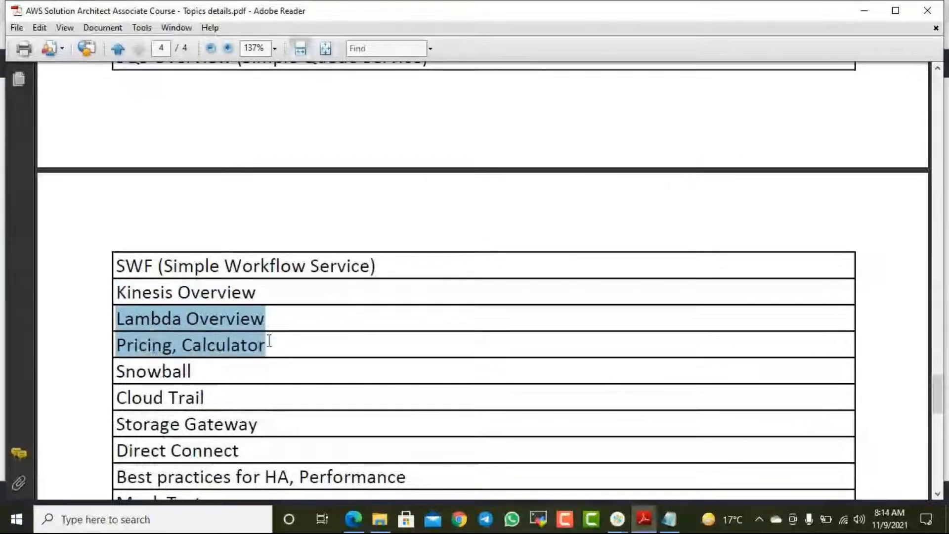
{"action": "scroll", "coordinate": [269, 339], "scroll_direction": "down", "scroll_amount": 2}
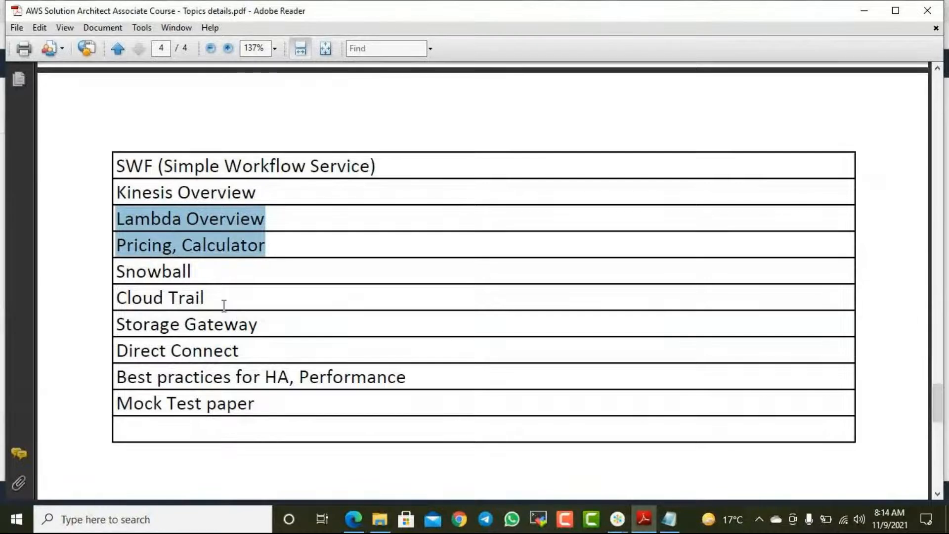
{"action": "scroll", "coordinate": [224, 306], "scroll_direction": "up", "scroll_amount": 10}
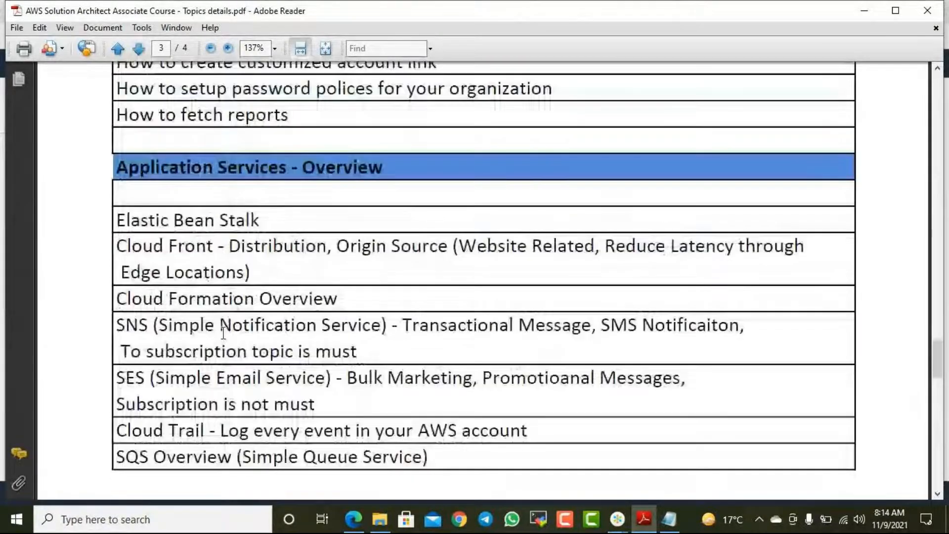
{"action": "scroll", "coordinate": [224, 332], "scroll_direction": "up", "scroll_amount": 1}
{"action": "scroll", "coordinate": [223, 336], "scroll_direction": "down", "scroll_amount": 10}
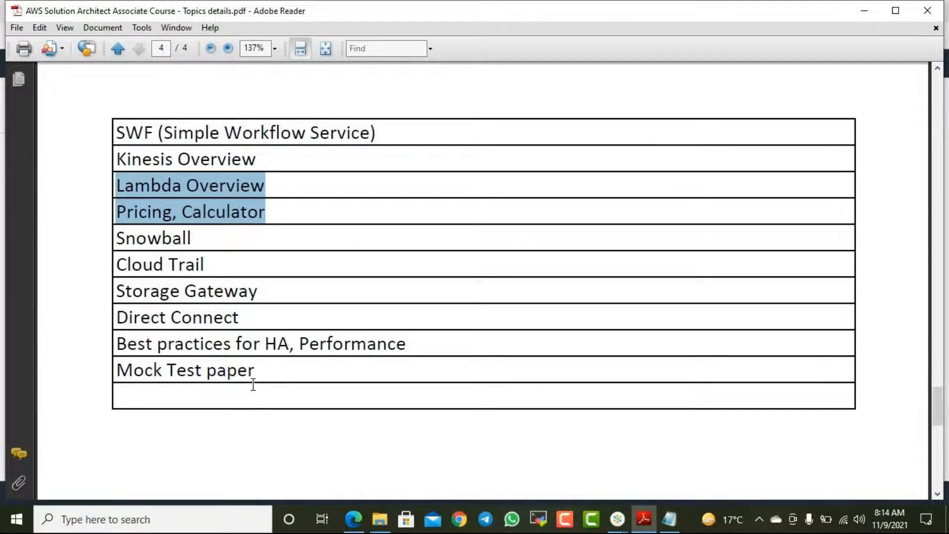
{"action": "left_click", "coordinate": [273, 379]}
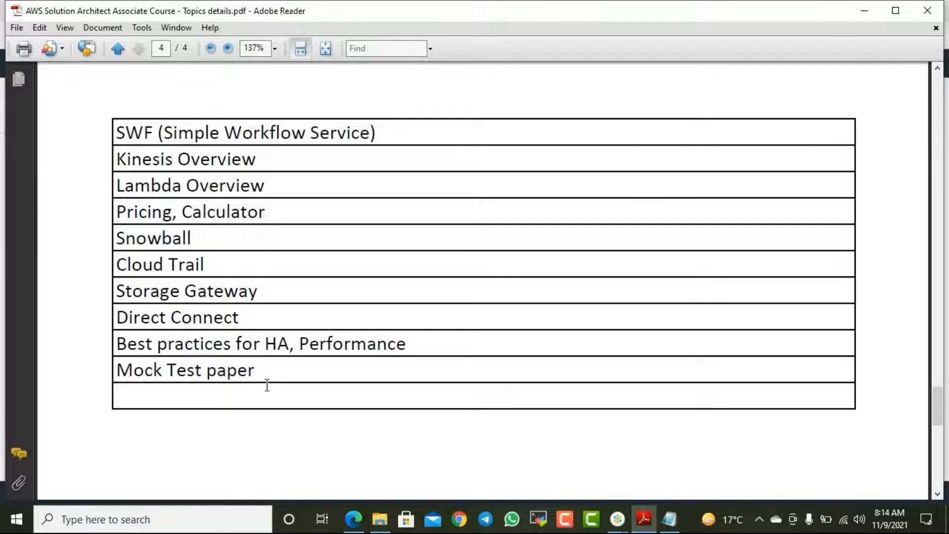
{"action": "scroll", "coordinate": [272, 381], "scroll_direction": "up", "scroll_amount": 3}
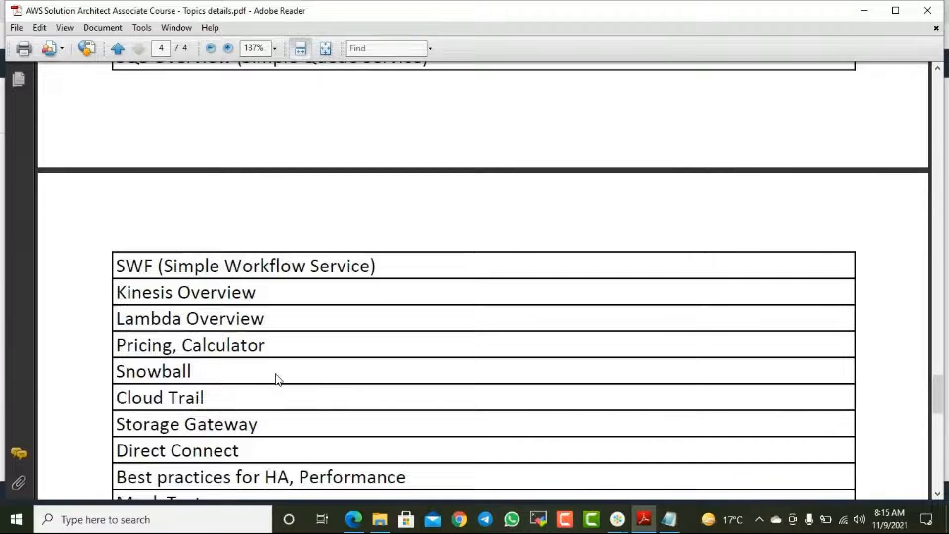
{"action": "scroll", "coordinate": [290, 390], "scroll_direction": "down", "scroll_amount": 3}
{"action": "scroll", "coordinate": [290, 402], "scroll_direction": "up", "scroll_amount": 8}
{"action": "scroll", "coordinate": [287, 401], "scroll_direction": "up", "scroll_amount": 10}
{"action": "scroll", "coordinate": [318, 324], "scroll_direction": "up", "scroll_amount": 10}
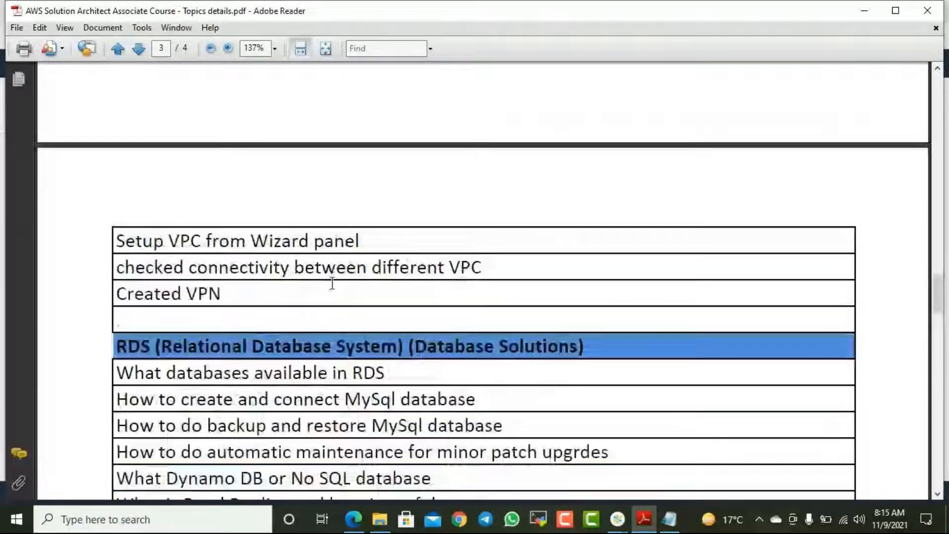
{"action": "scroll", "coordinate": [332, 283], "scroll_direction": "up", "scroll_amount": 3}
{"action": "scroll", "coordinate": [336, 284], "scroll_direction": "down", "scroll_amount": 5}
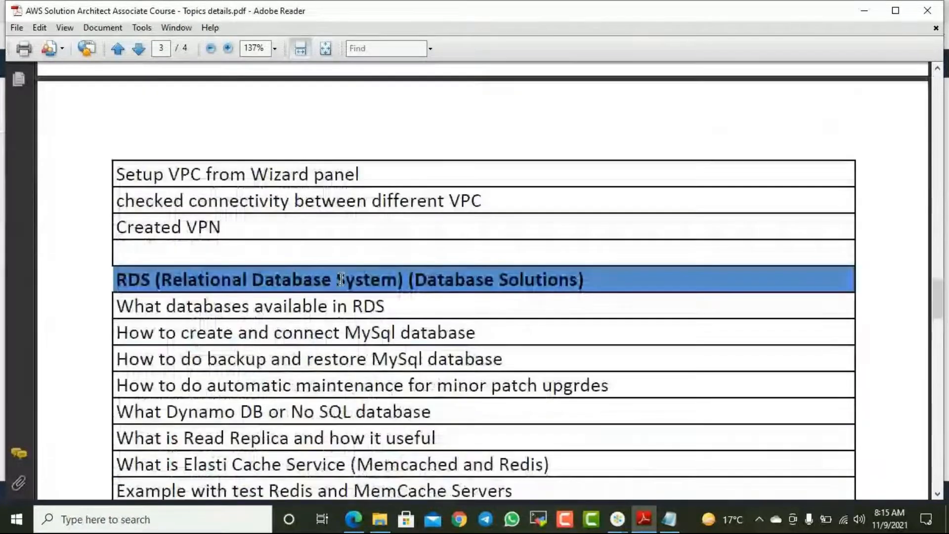
{"action": "scroll", "coordinate": [341, 280], "scroll_direction": "down", "scroll_amount": 4}
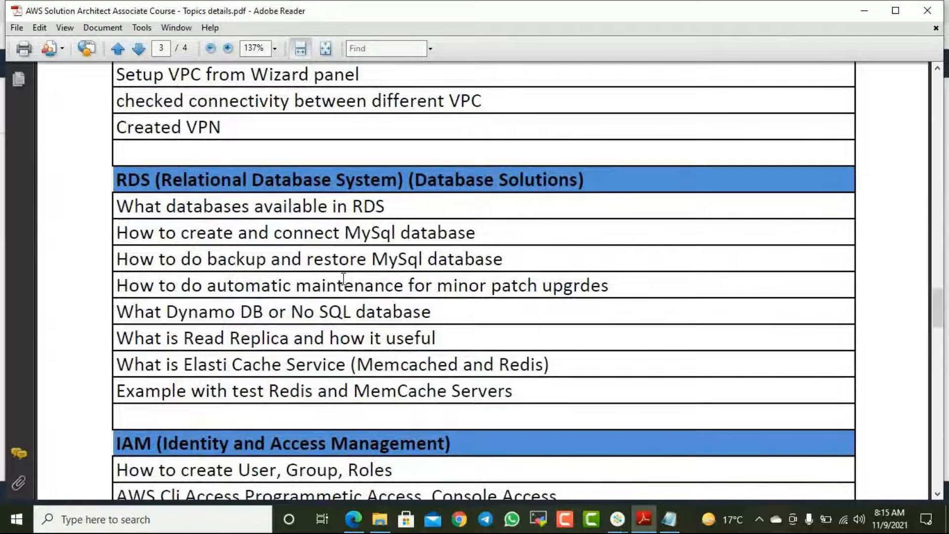
{"action": "scroll", "coordinate": [344, 280], "scroll_direction": "down", "scroll_amount": 3}
{"action": "scroll", "coordinate": [340, 287], "scroll_direction": "down", "scroll_amount": 6}
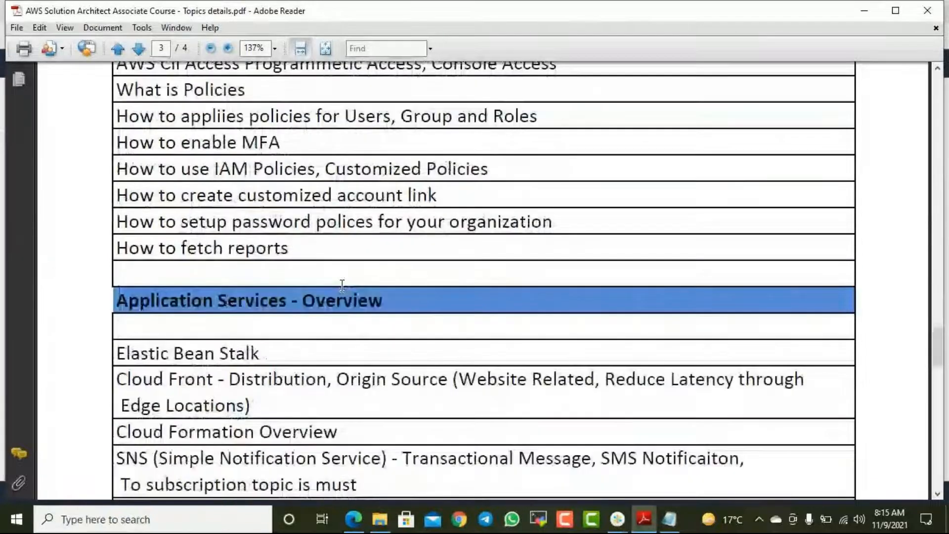
{"action": "scroll", "coordinate": [338, 296], "scroll_direction": "down", "scroll_amount": 1}
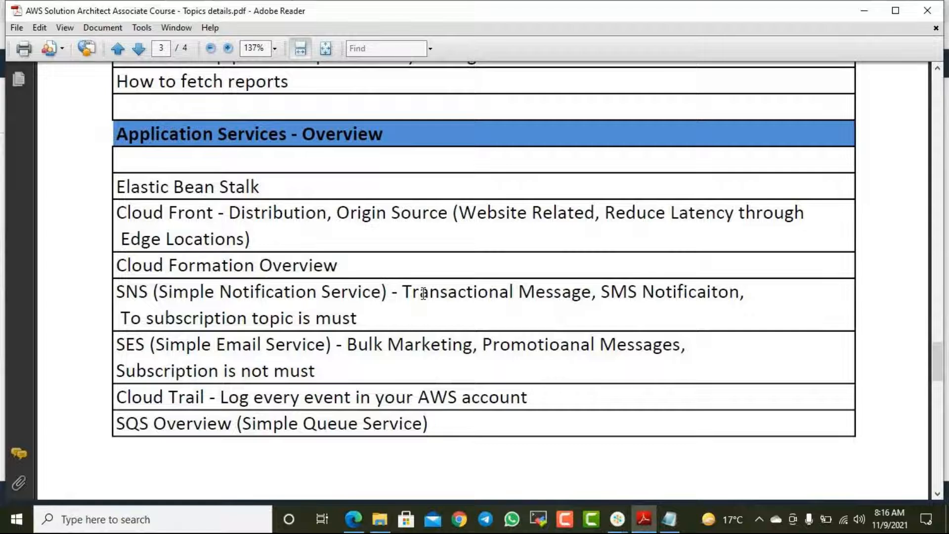
{"action": "scroll", "coordinate": [474, 275], "scroll_direction": "down", "scroll_amount": 2}
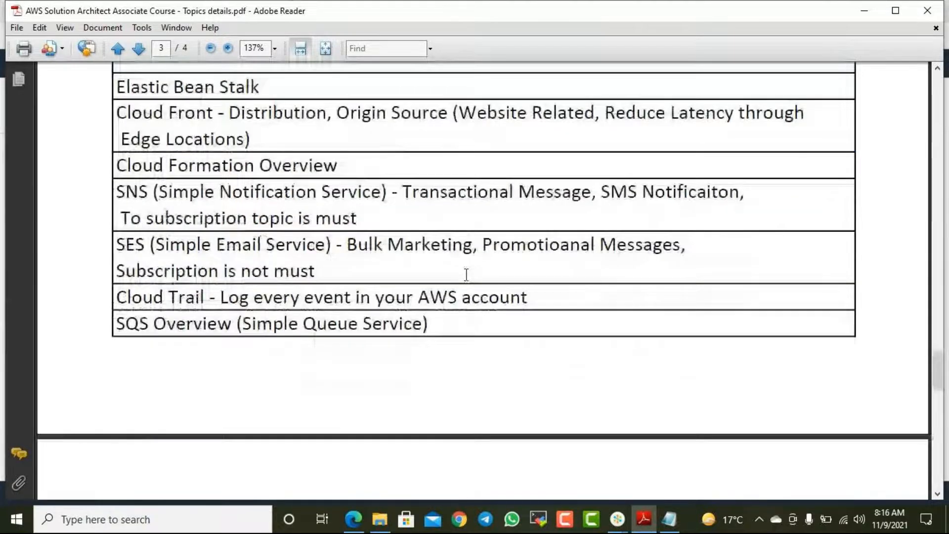
{"action": "scroll", "coordinate": [462, 275], "scroll_direction": "up", "scroll_amount": 3}
{"action": "scroll", "coordinate": [462, 275], "scroll_direction": "down", "scroll_amount": 2}
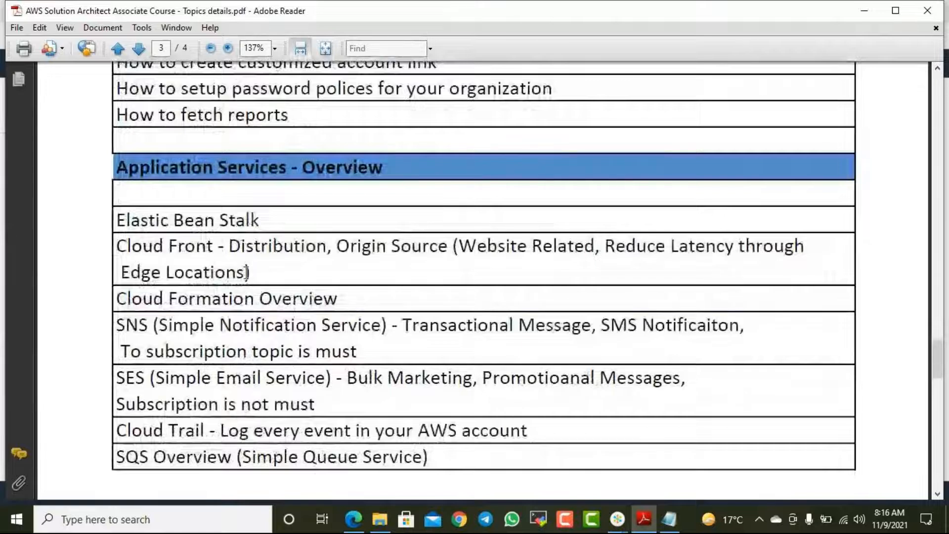
{"action": "scroll", "coordinate": [255, 273], "scroll_direction": "down", "scroll_amount": 5}
{"action": "scroll", "coordinate": [258, 285], "scroll_direction": "down", "scroll_amount": 2}
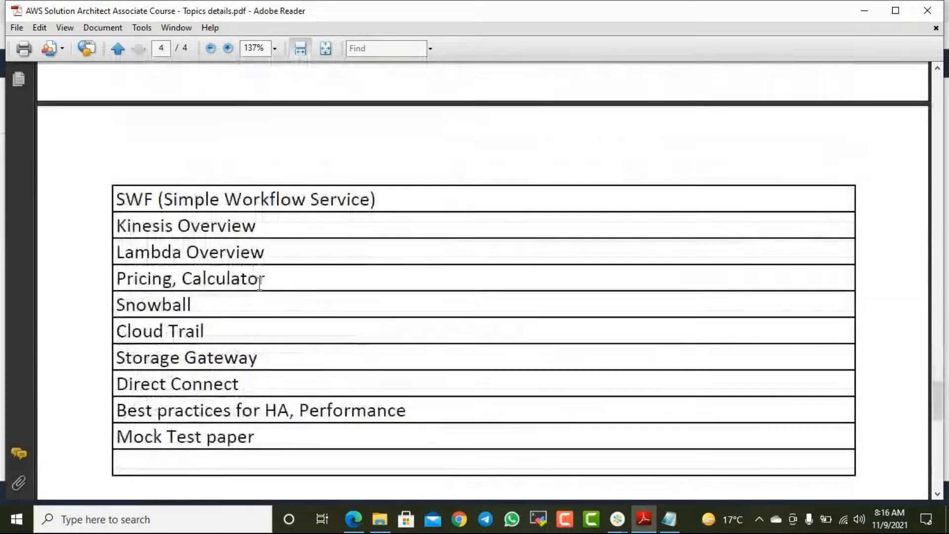
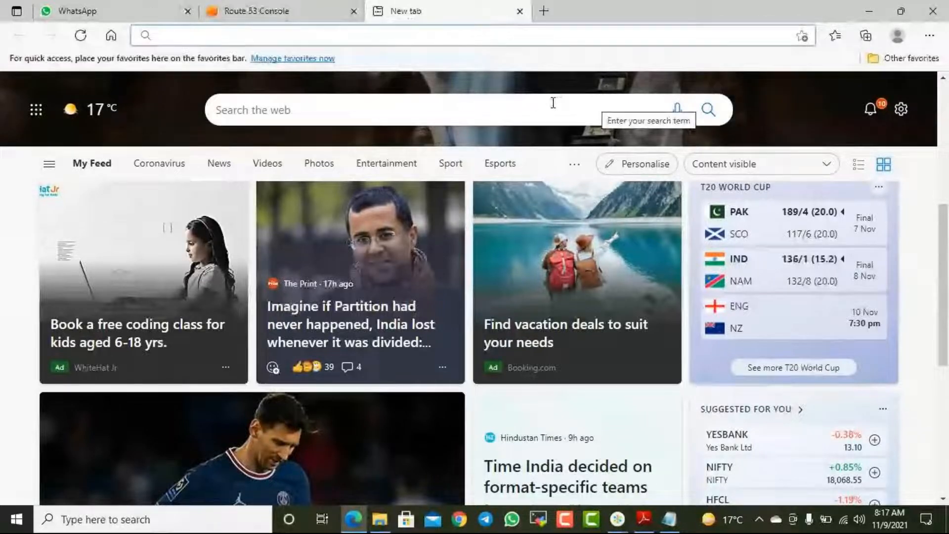
Search Bing for 'freedomain' and look over the free domain results
{"action": "left_click", "coordinate": [393, 39]}
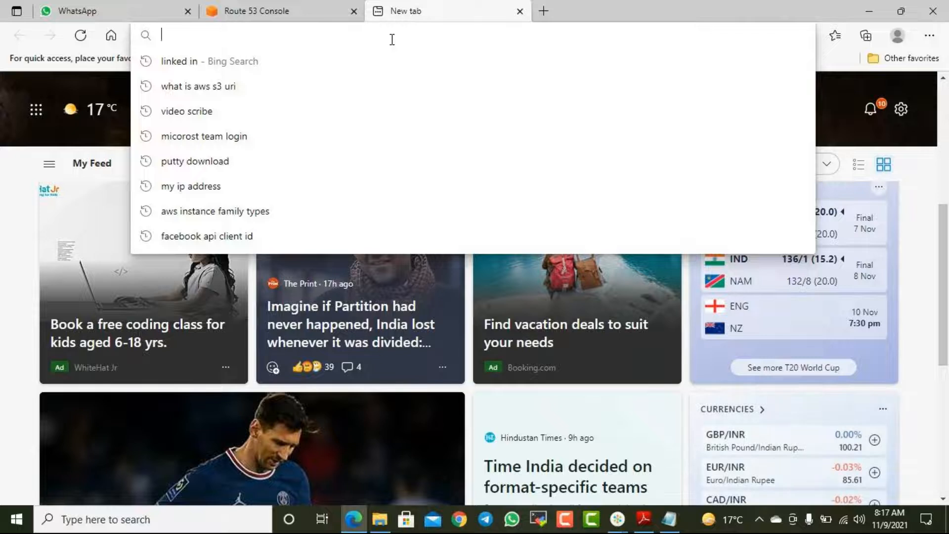
{"action": "type", "text": "free"}
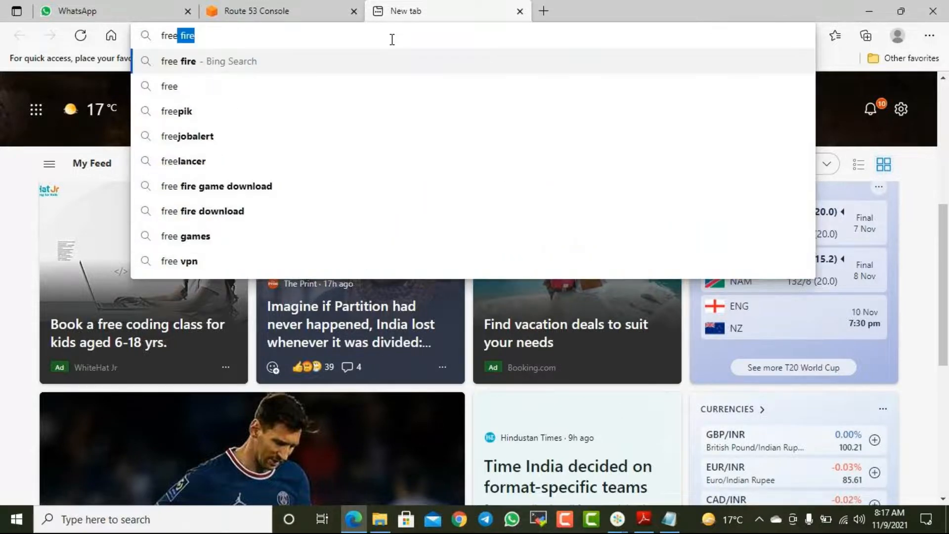
{"action": "type", "text": "domain"}
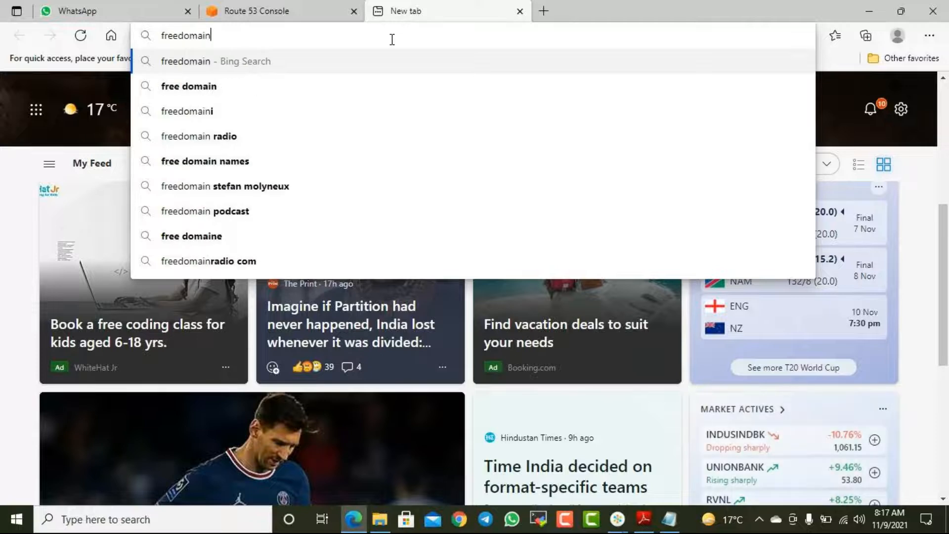
{"action": "key", "text": "Return"}
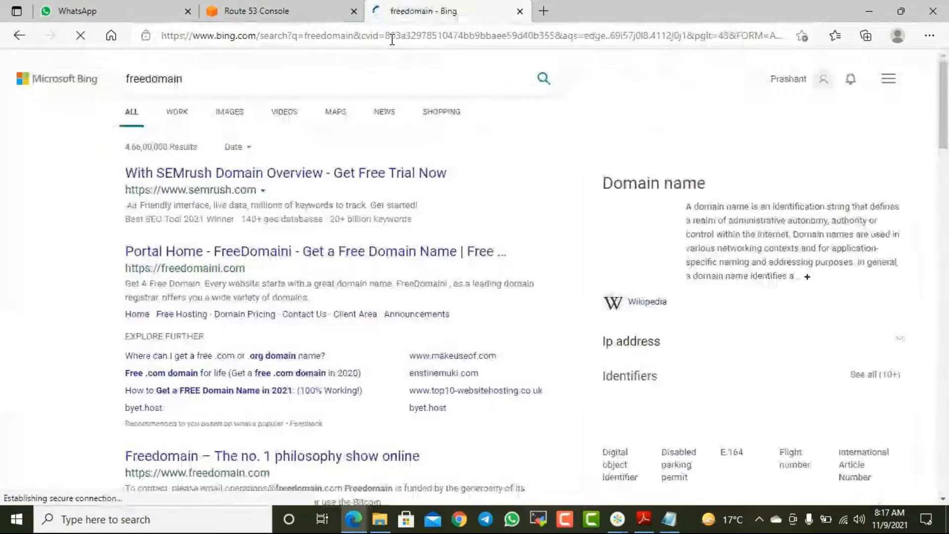
{"action": "scroll", "coordinate": [270, 267], "scroll_direction": "down", "scroll_amount": 3}
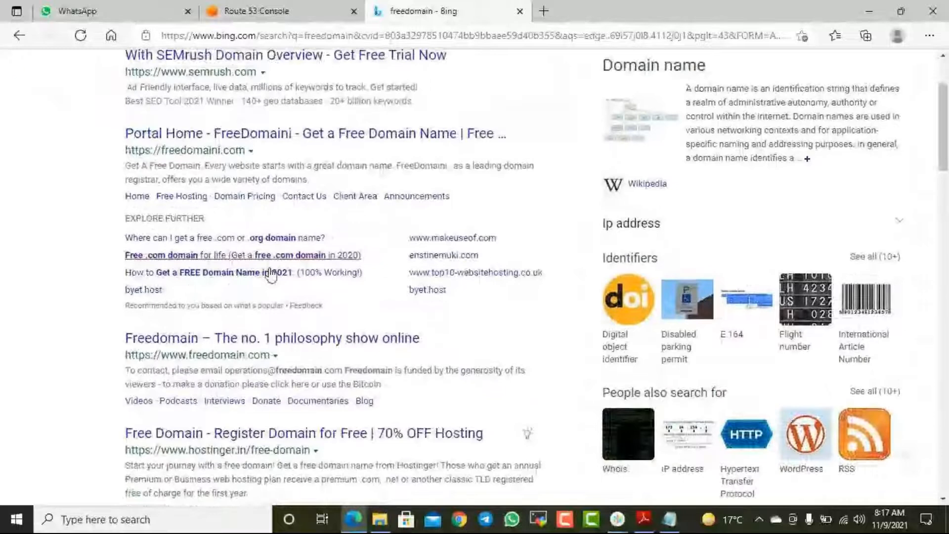
{"action": "scroll", "coordinate": [271, 273], "scroll_direction": "up", "scroll_amount": 3}
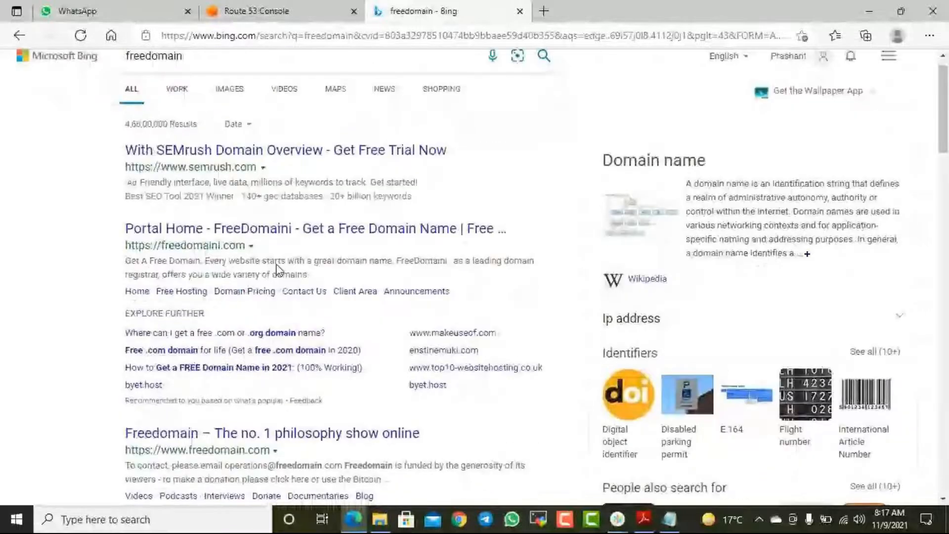
{"action": "scroll", "coordinate": [279, 270], "scroll_direction": "down", "scroll_amount": 3}
{"action": "scroll", "coordinate": [281, 247], "scroll_direction": "up", "scroll_amount": 4}
Go to the Freenom website at freenom.com
{"action": "left_click", "coordinate": [251, 36]}
{"action": "type", "text": "f"}
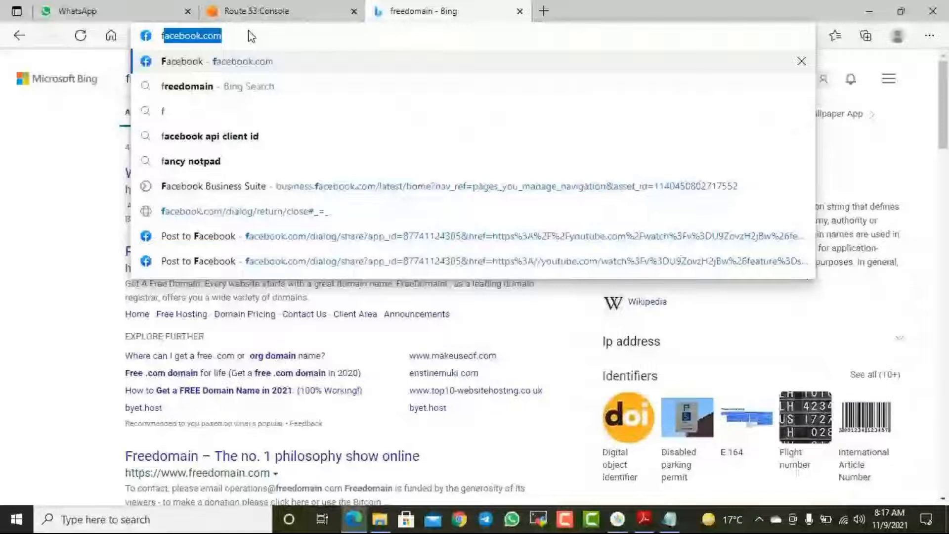
{"action": "type", "text": "r"}
{"action": "key", "text": "Return"}
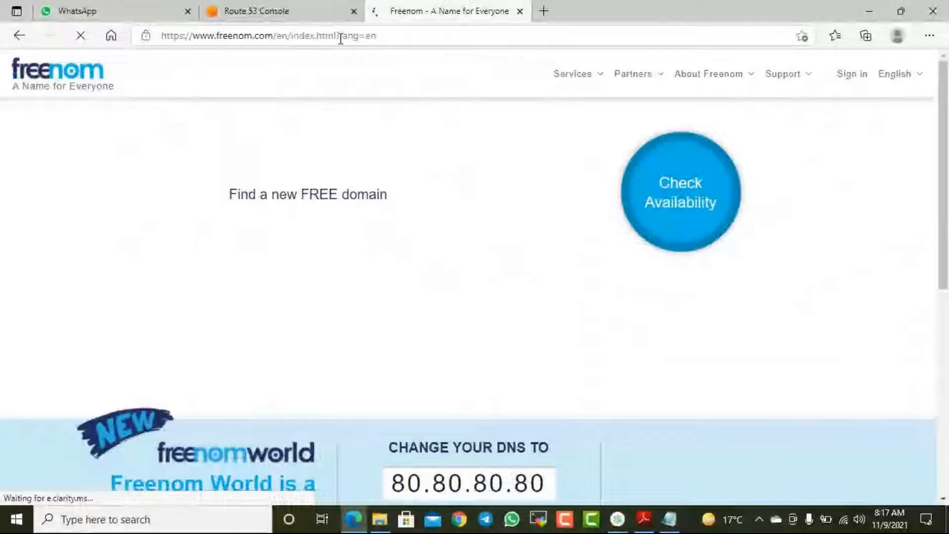
Check the availability of the domain name 'classictour' on Freenom
{"action": "scroll", "coordinate": [770, 209], "scroll_direction": "down", "scroll_amount": 8}
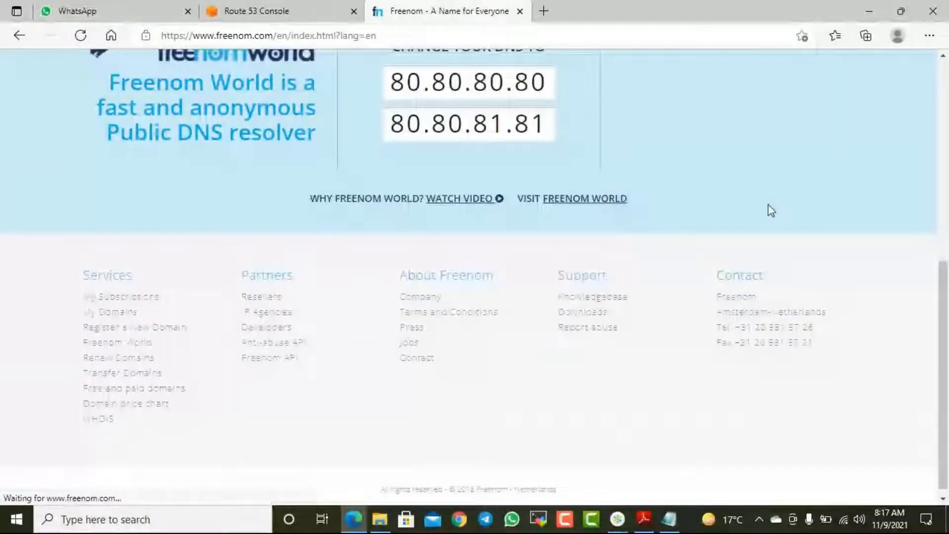
{"action": "scroll", "coordinate": [771, 210], "scroll_direction": "up", "scroll_amount": 8}
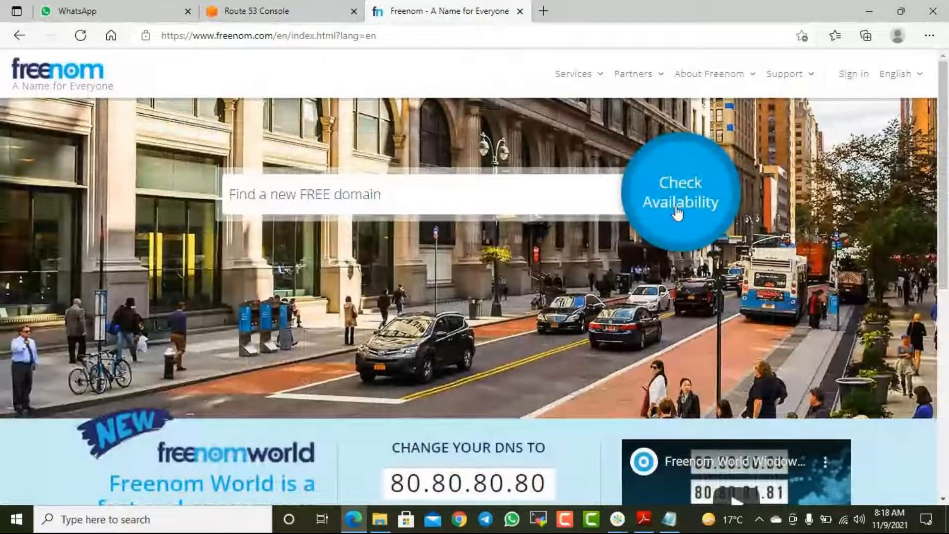
{"action": "scroll", "coordinate": [679, 211], "scroll_direction": "down", "scroll_amount": 5}
{"action": "scroll", "coordinate": [791, 237], "scroll_direction": "up", "scroll_amount": 5}
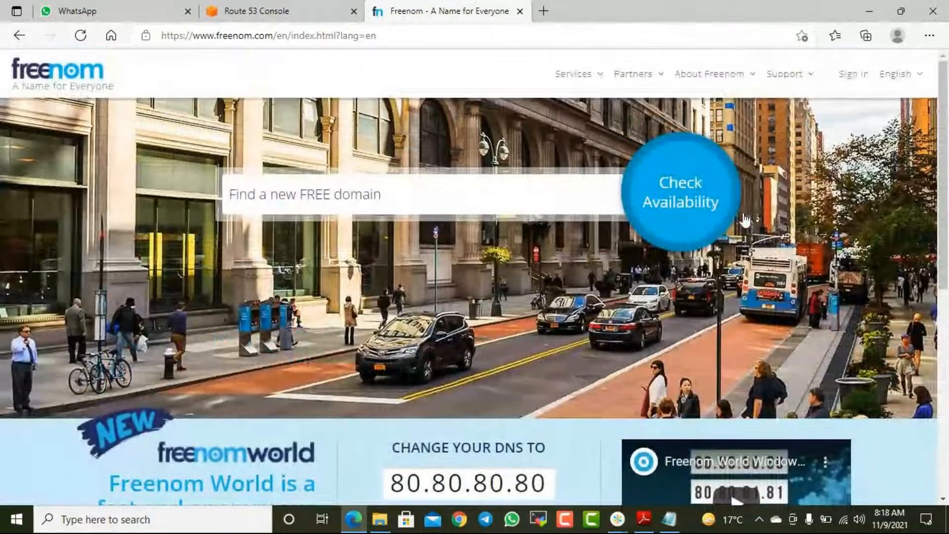
{"action": "scroll", "coordinate": [741, 228], "scroll_direction": "down", "scroll_amount": 5}
{"action": "scroll", "coordinate": [494, 222], "scroll_direction": "up", "scroll_amount": 5}
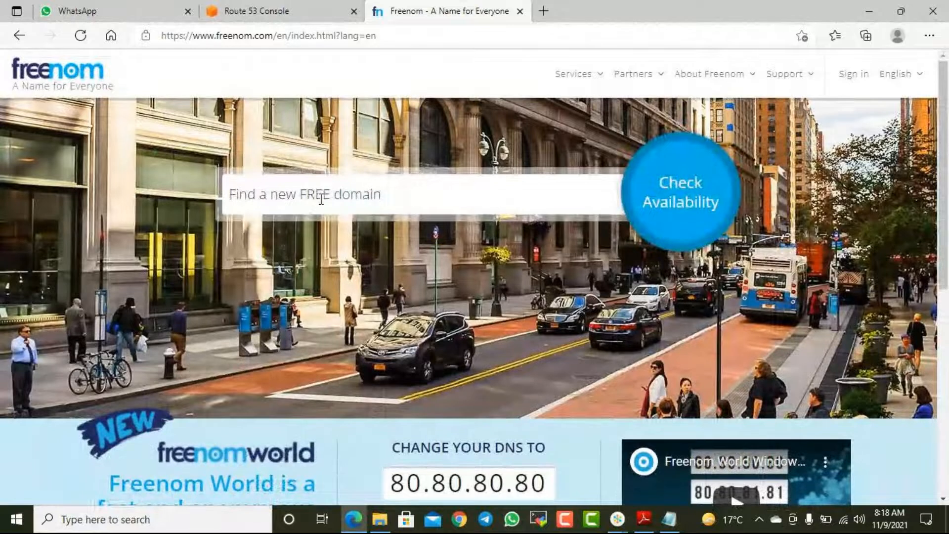
{"action": "left_click", "coordinate": [346, 197]}
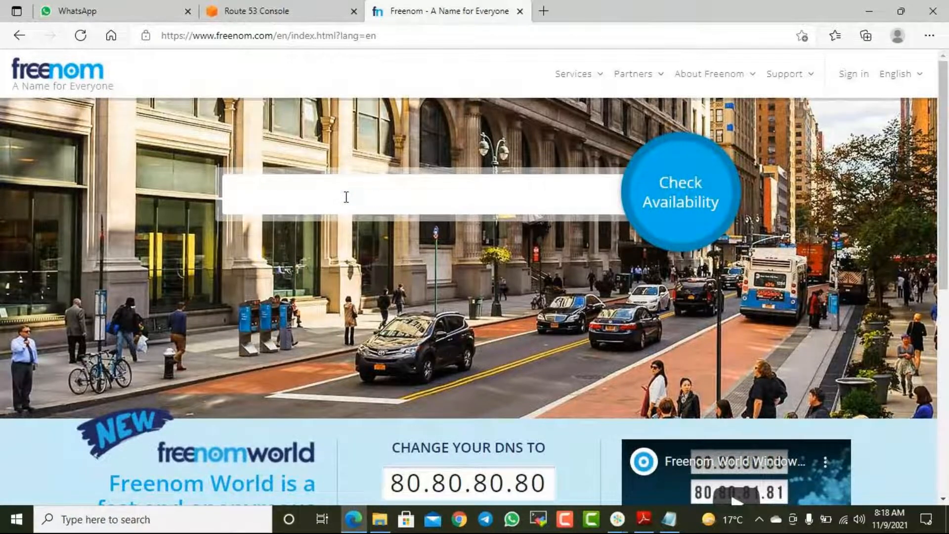
{"action": "type", "text": "classictour"}
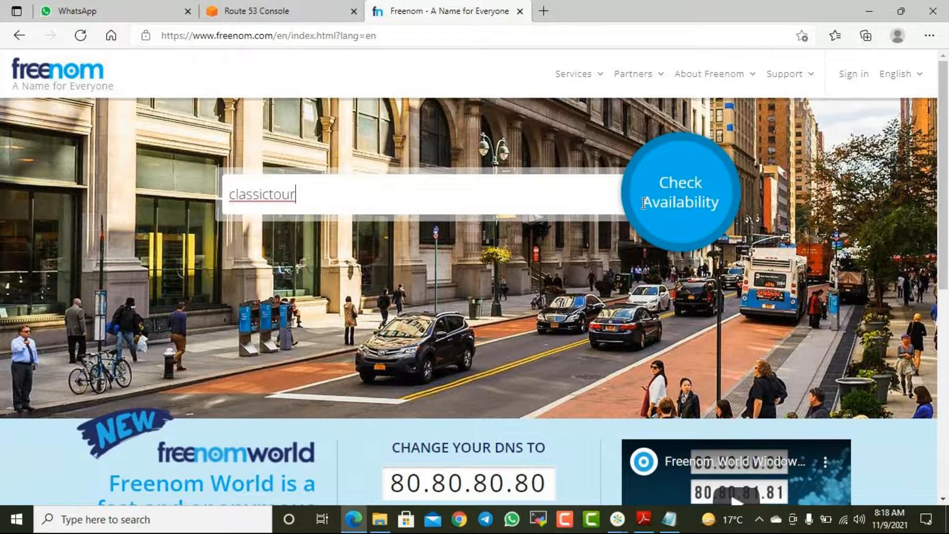
{"action": "left_click", "coordinate": [721, 201]}
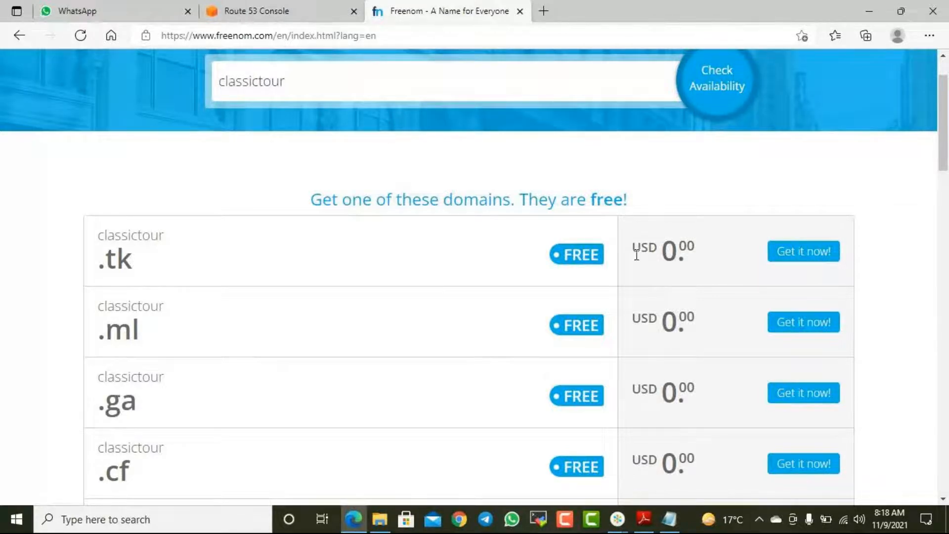
Review the results showing classictour free under .tk, .ml and .ga, then close the Freenom tab
{"action": "scroll", "coordinate": [218, 242], "scroll_direction": "down", "scroll_amount": 8}
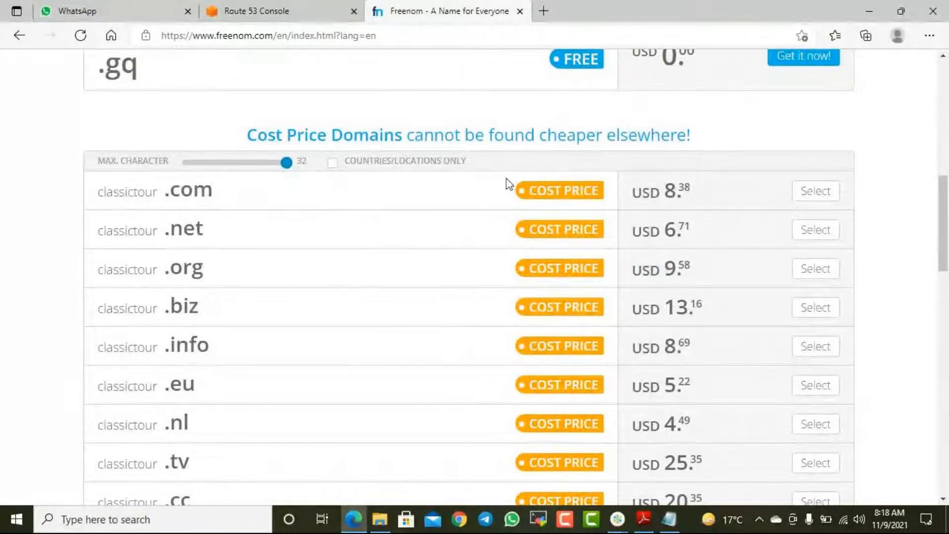
{"action": "scroll", "coordinate": [742, 207], "scroll_direction": "up", "scroll_amount": 4}
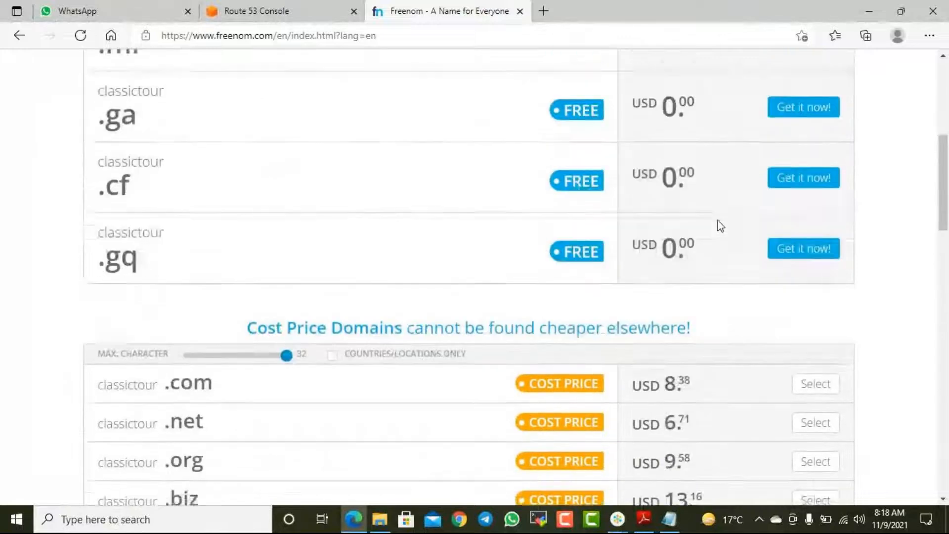
{"action": "left_click_drag", "start_coordinate": [155, 232], "coordinate": [148, 60]}
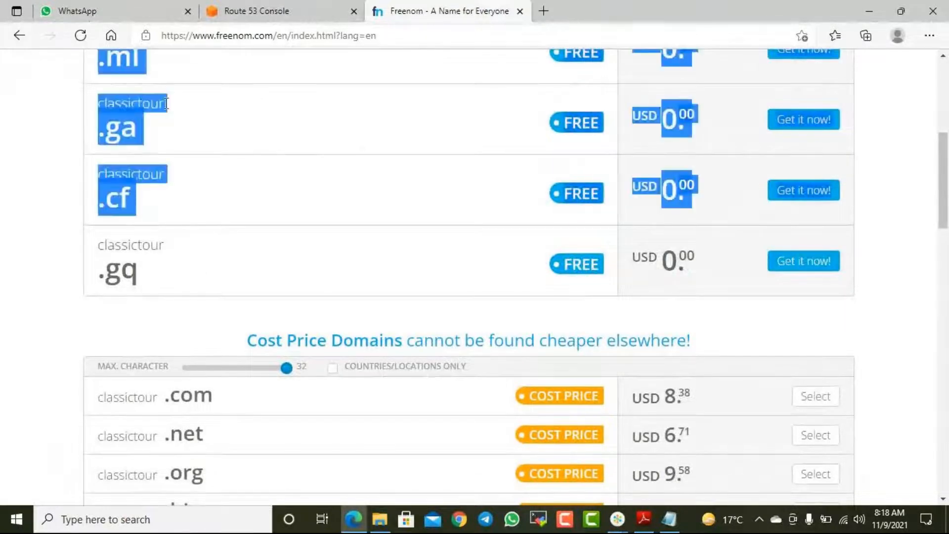
{"action": "left_click", "coordinate": [295, 164]}
{"action": "scroll", "coordinate": [335, 176], "scroll_direction": "up", "scroll_amount": 4}
{"action": "scroll", "coordinate": [328, 180], "scroll_direction": "up", "scroll_amount": 3}
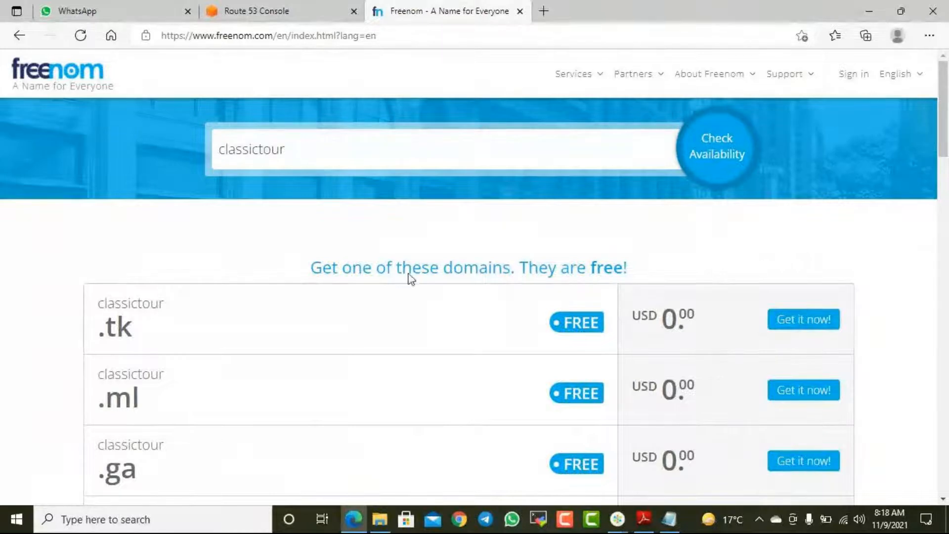
{"action": "left_click", "coordinate": [412, 40]}
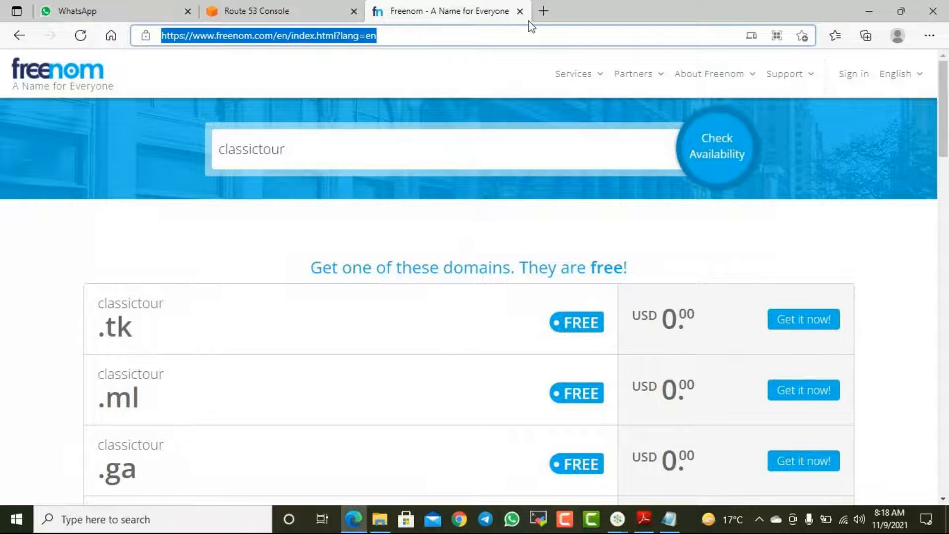
{"action": "left_click", "coordinate": [519, 12]}
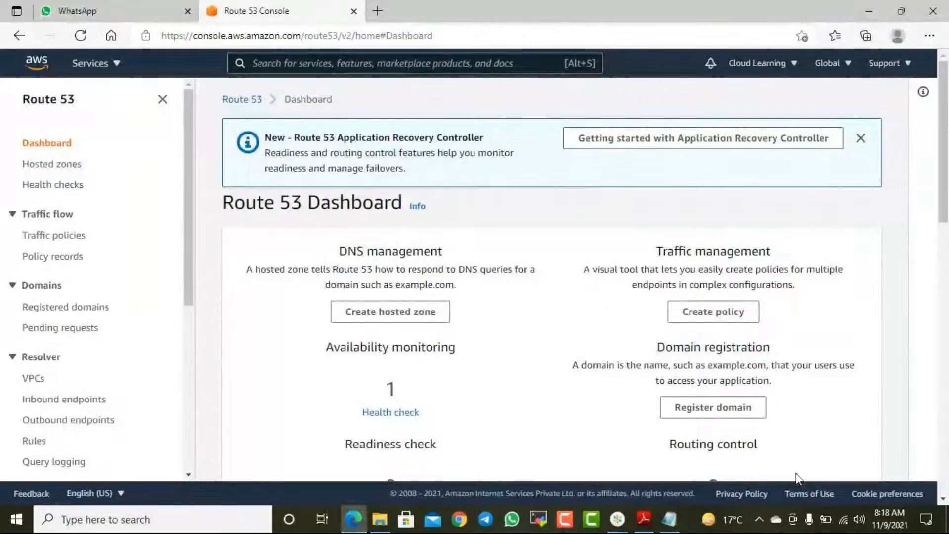
Insert a 'Route53' heading line at the very top of the AWS notes
{"action": "left_click", "coordinate": [670, 519]}
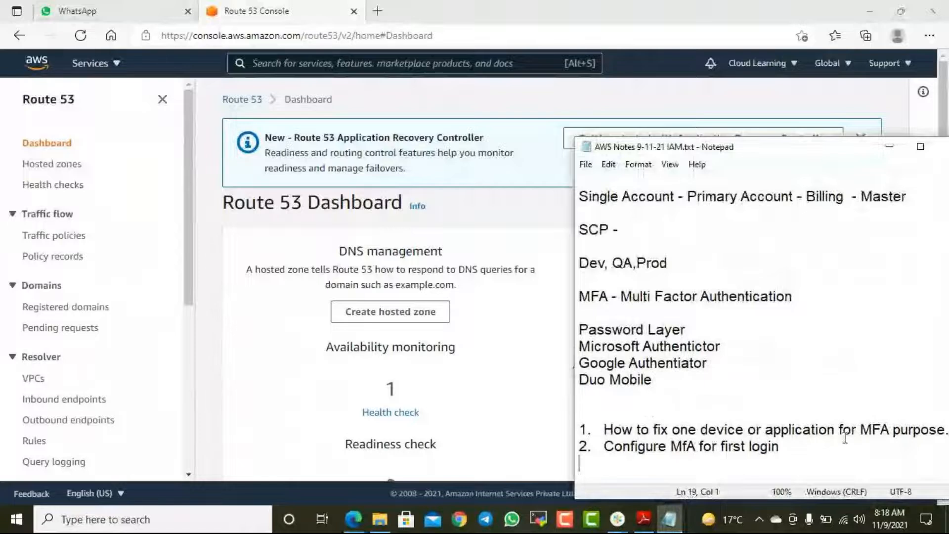
{"action": "scroll", "coordinate": [760, 382], "scroll_direction": "up", "scroll_amount": 1}
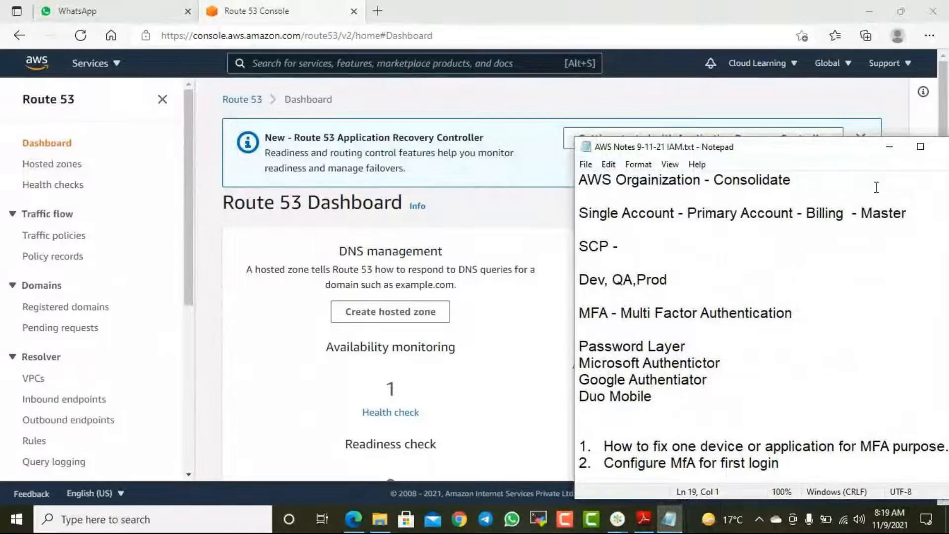
{"action": "key", "text": "ctrl+Home"}
{"action": "key", "text": "Return"}
{"action": "key", "text": "Return"}
{"action": "key", "text": "Up"}
{"action": "key", "text": "Up"}
{"action": "type", "text": "Route"}
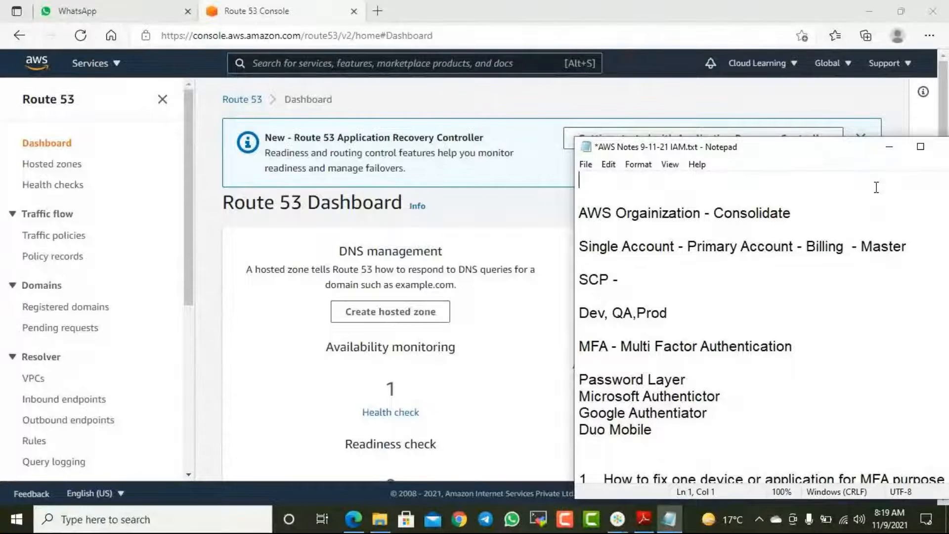
{"action": "type", "text": "53"}
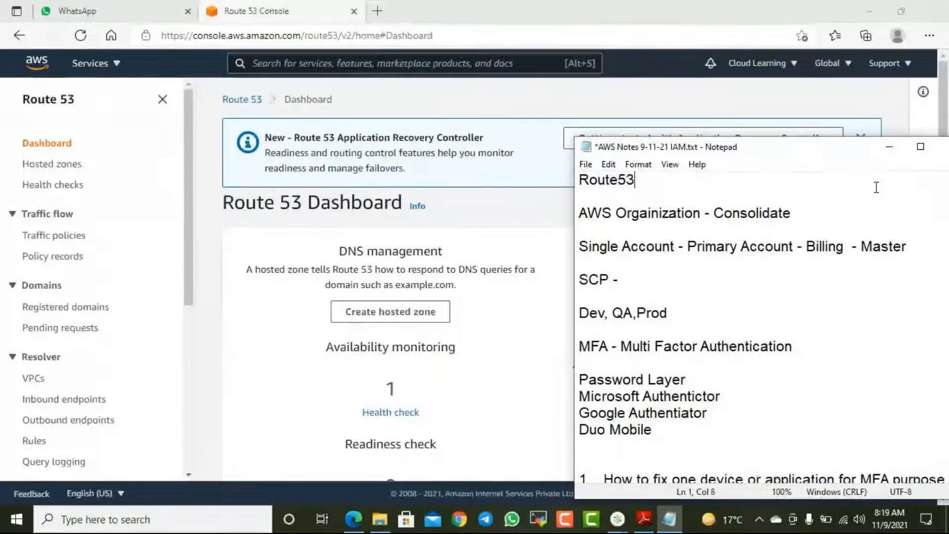
{"action": "key", "text": "Return"}
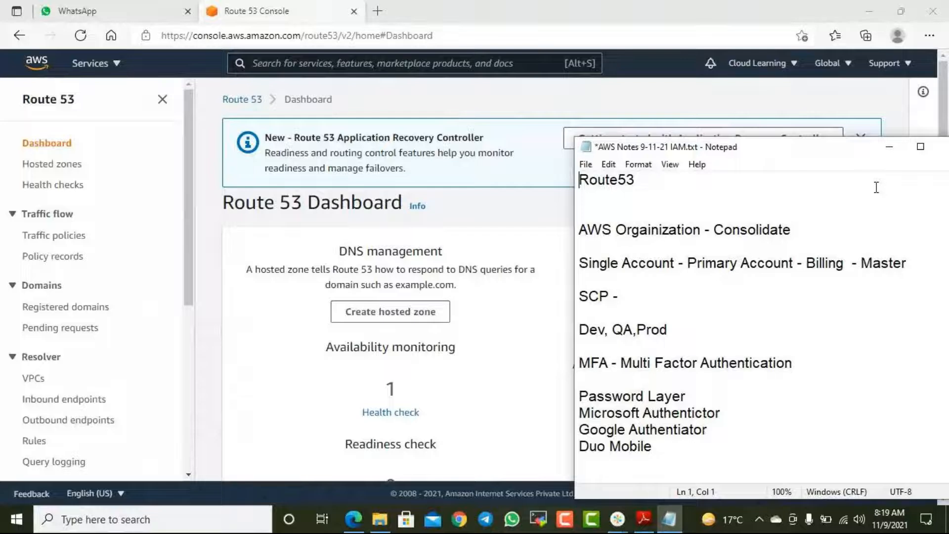
{"action": "key", "text": "Left"}
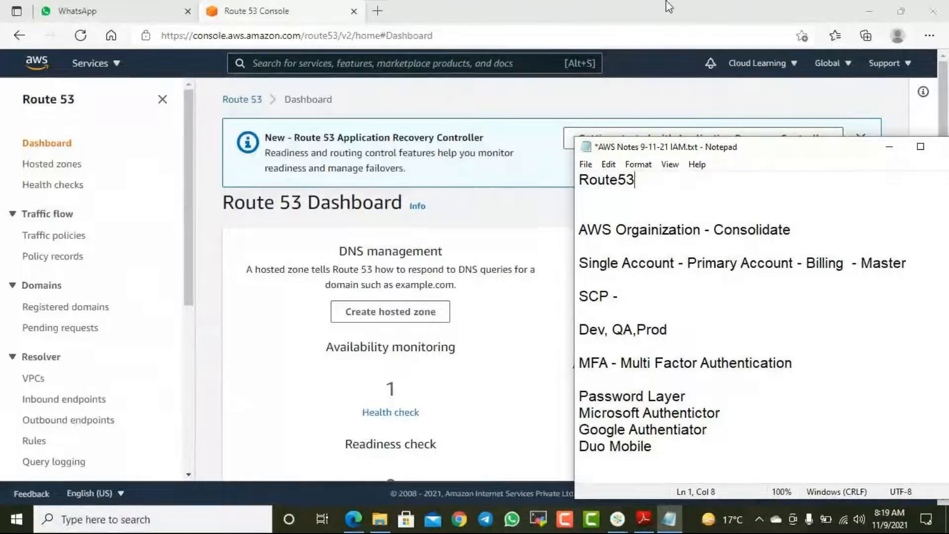
Open the PPT folder and then the AWS slides folder in File Explorer
{"action": "left_click", "coordinate": [381, 526]}
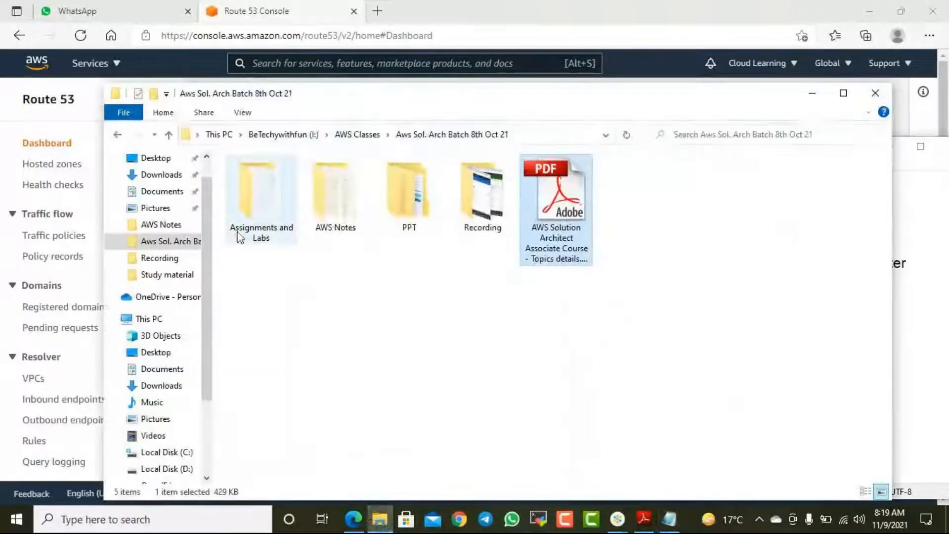
{"action": "left_click", "coordinate": [415, 203]}
{"action": "double_click", "coordinate": [414, 203]}
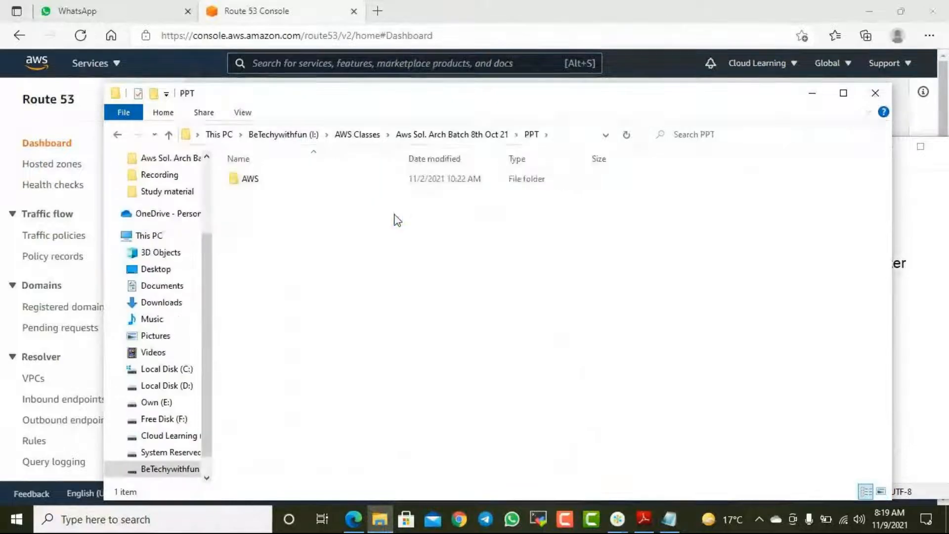
{"action": "double_click", "coordinate": [263, 183]}
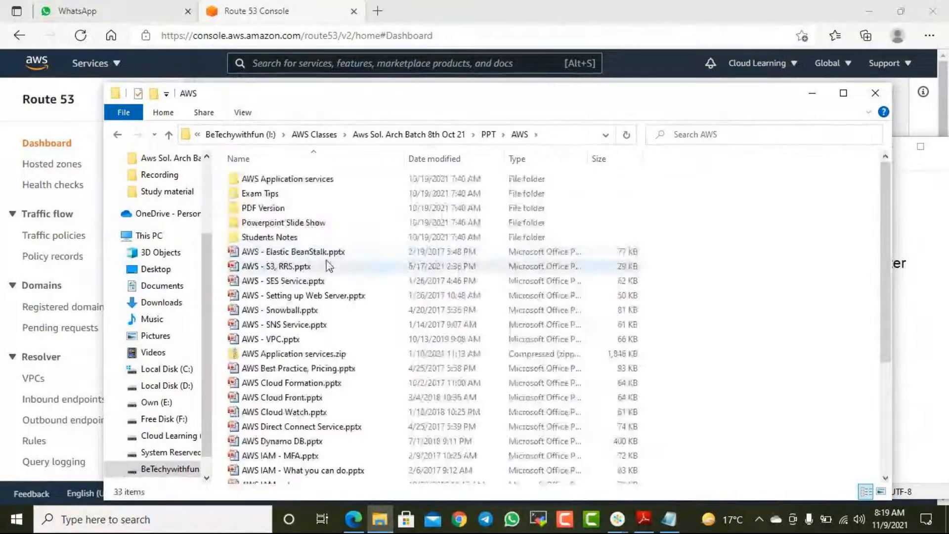
{"action": "scroll", "coordinate": [335, 331], "scroll_direction": "down", "scroll_amount": 2}
{"action": "scroll", "coordinate": [336, 342], "scroll_direction": "down", "scroll_amount": 1}
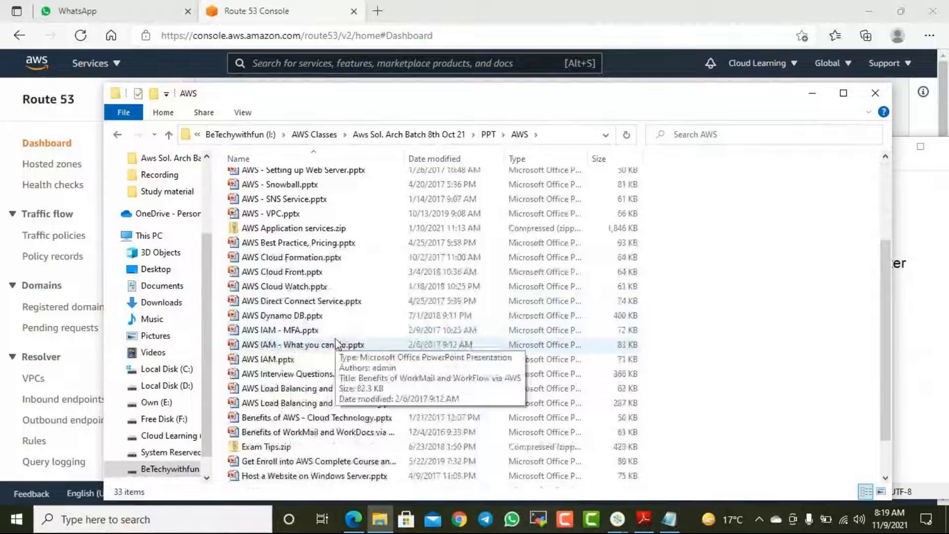
{"action": "scroll", "coordinate": [337, 345], "scroll_direction": "down", "scroll_amount": 1}
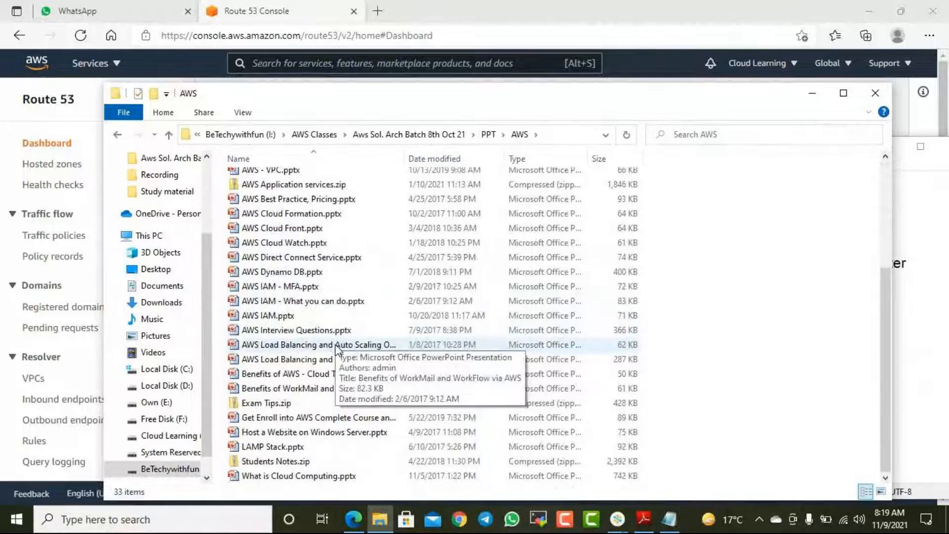
{"action": "scroll", "coordinate": [335, 344], "scroll_direction": "up", "scroll_amount": 3}
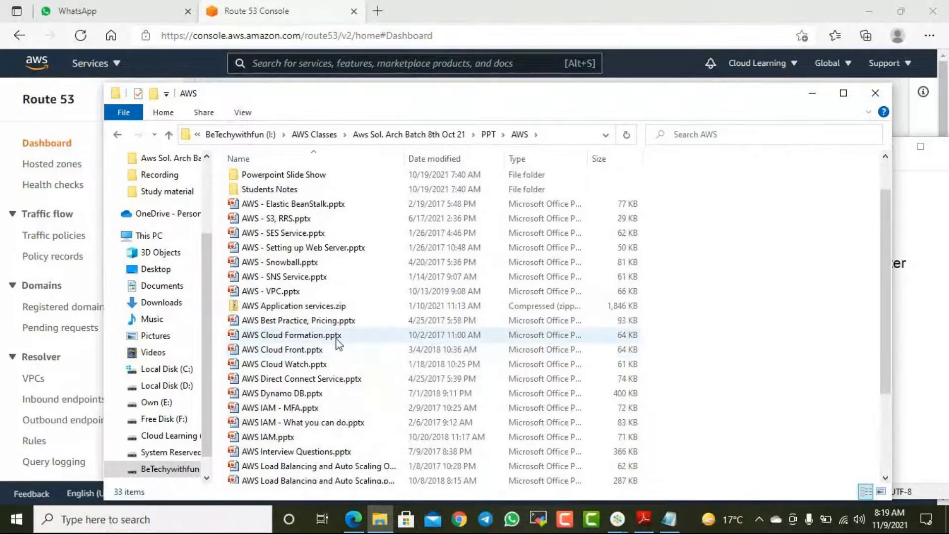
{"action": "scroll", "coordinate": [339, 344], "scroll_direction": "up", "scroll_amount": 1}
Search the AWS slides folder for 'route53' and then 'route 53', finding no matches
{"action": "left_click", "coordinate": [711, 139]}
{"action": "type", "text": "route53"}
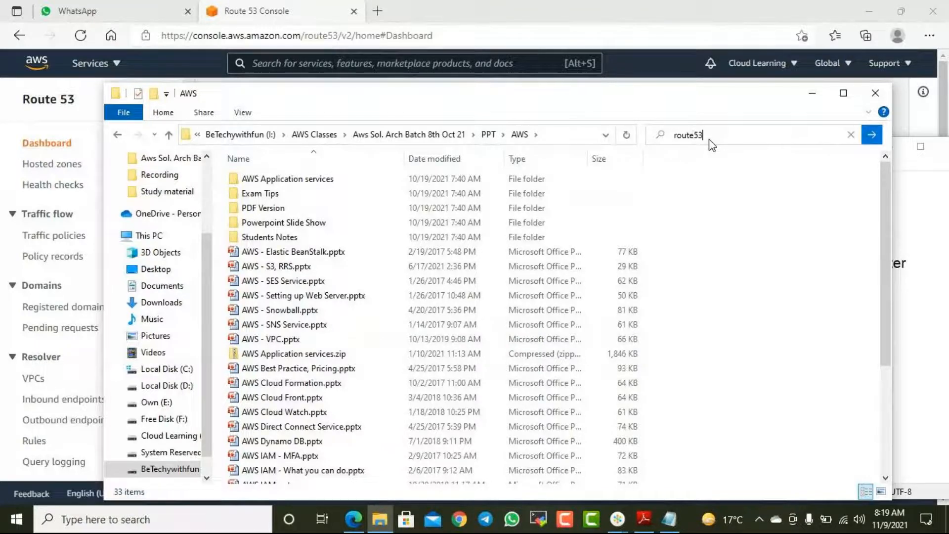
{"action": "key", "text": "Return"}
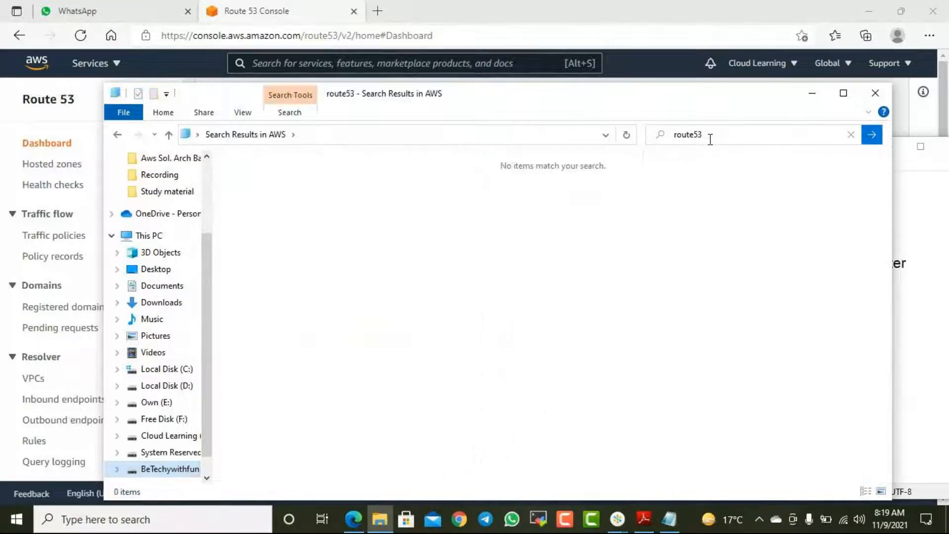
{"action": "left_click", "coordinate": [715, 135]}
{"action": "left_click", "coordinate": [715, 135]}
{"action": "key", "text": "Left"}
{"action": "key", "text": "Left"}
{"action": "key", "text": "Return"}
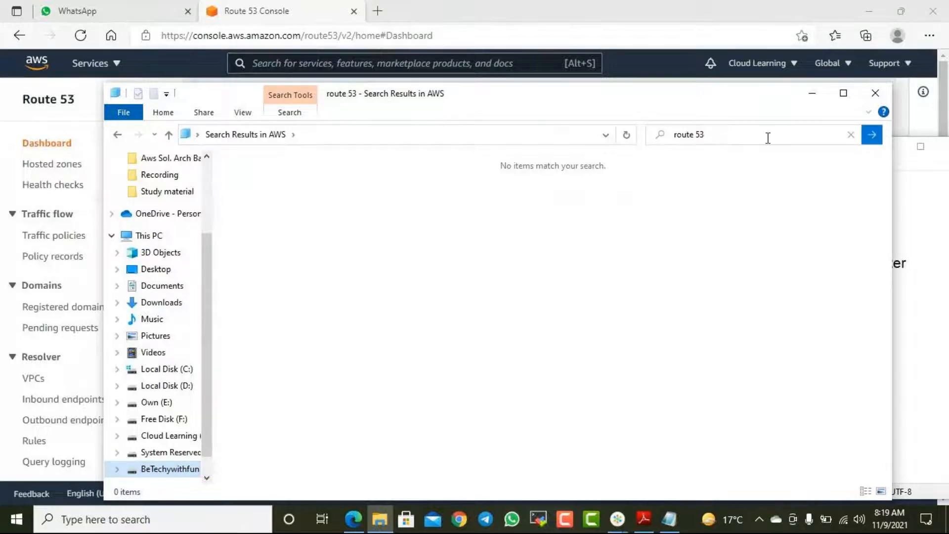
Clear the search, return to the AWS folder listing, and close File Explorer
{"action": "left_click", "coordinate": [851, 135]}
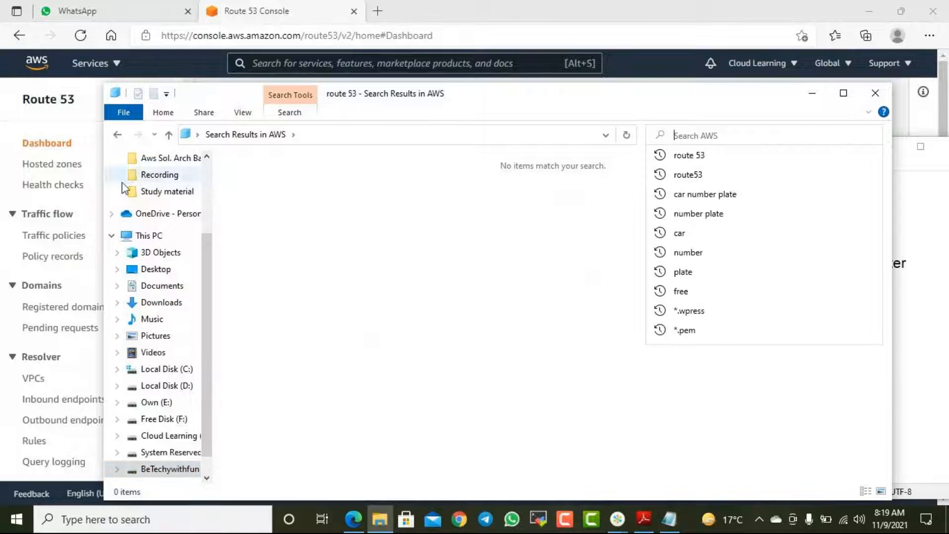
{"action": "left_click", "coordinate": [342, 206]}
{"action": "left_click", "coordinate": [118, 133]}
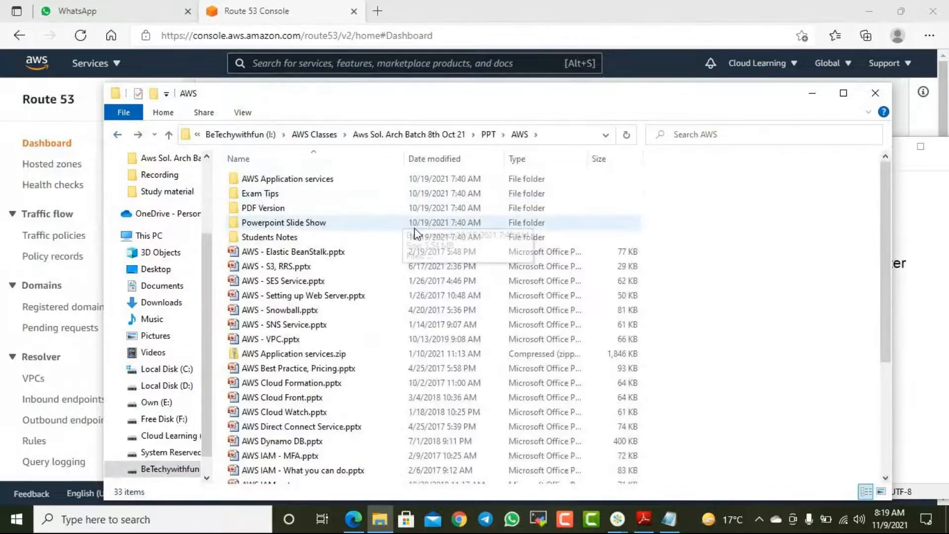
{"action": "scroll", "coordinate": [411, 232], "scroll_direction": "down", "scroll_amount": 3}
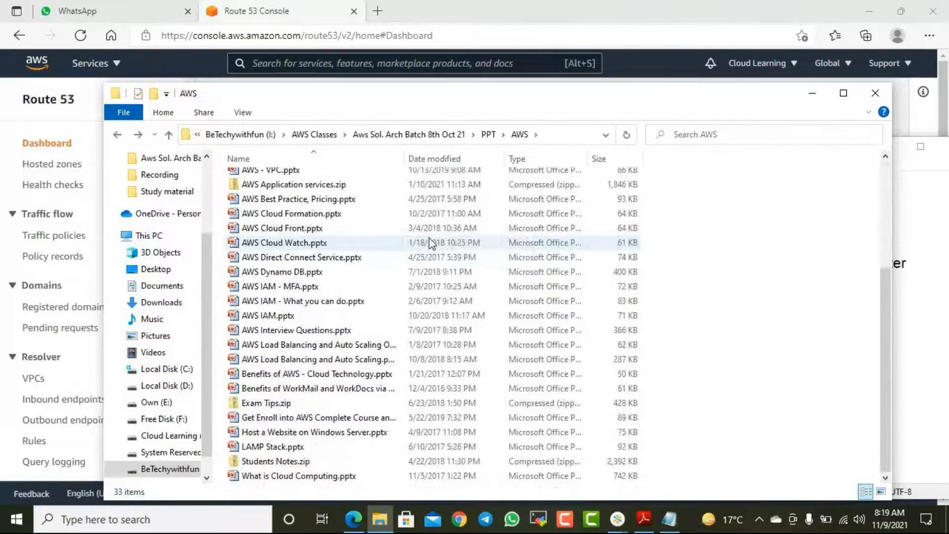
{"action": "scroll", "coordinate": [433, 242], "scroll_direction": "up", "scroll_amount": 4}
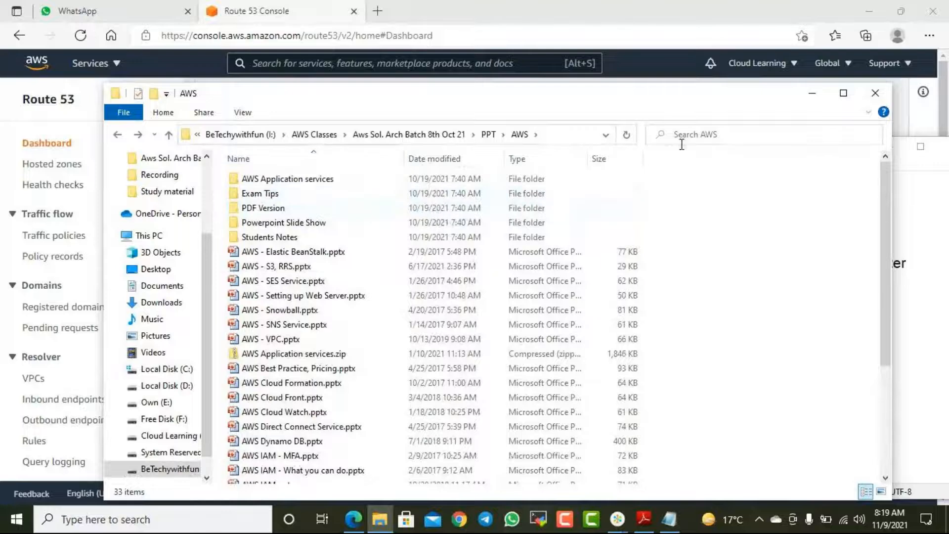
{"action": "left_click", "coordinate": [875, 99]}
{"action": "left_click", "coordinate": [661, 182]}
{"action": "type", "text": "- DNS"}
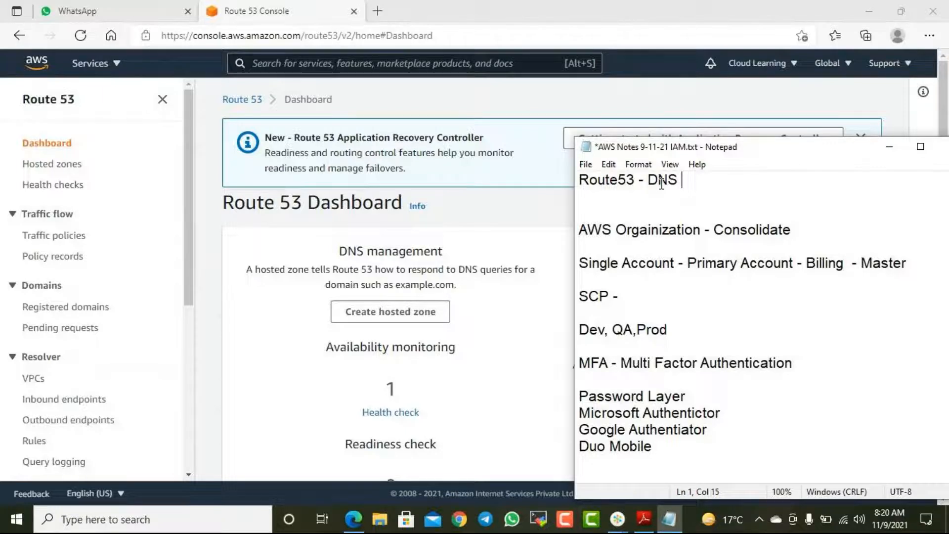
{"action": "key", "text": "Return"}
{"action": "key", "text": "Return"}
{"action": "type", "text": "w"}
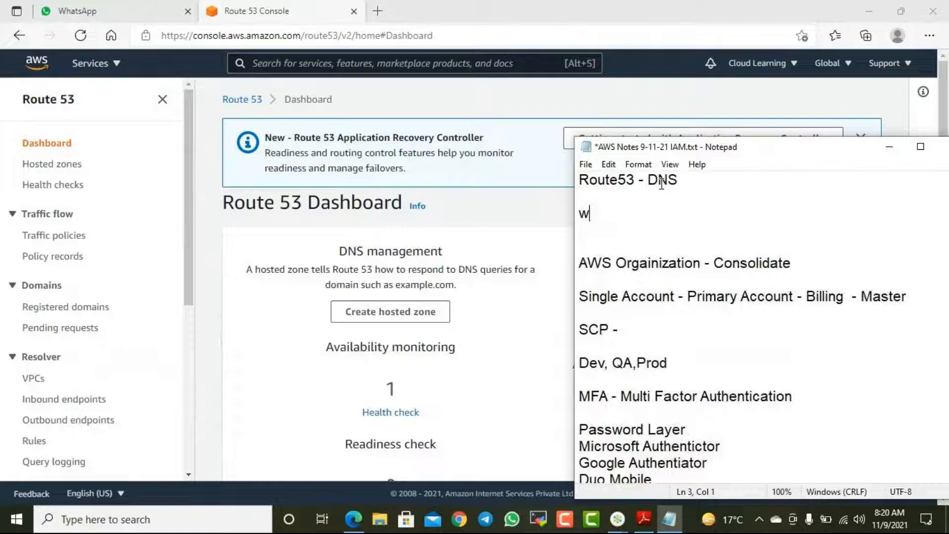
{"action": "type", "text": "ww.yahoo.co"}
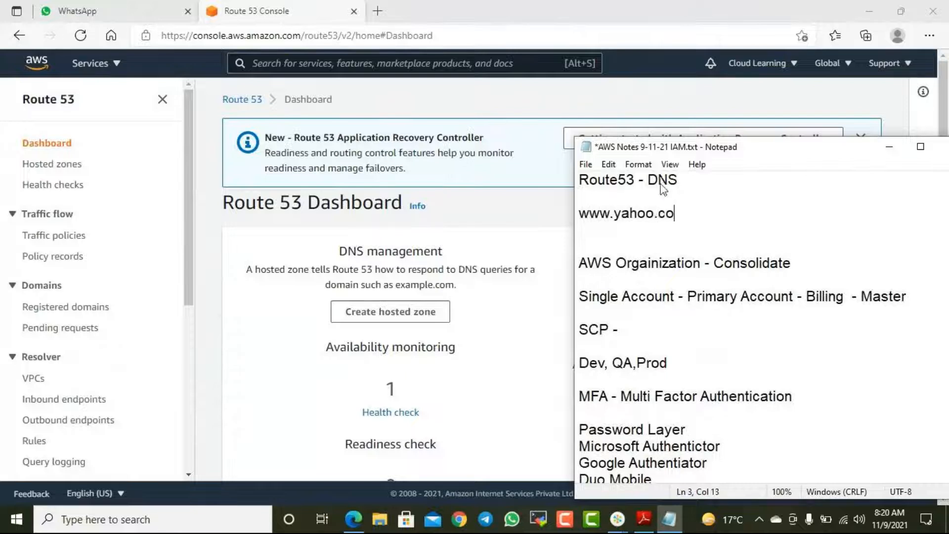
{"action": "type", "text": "m --> Server IP "}
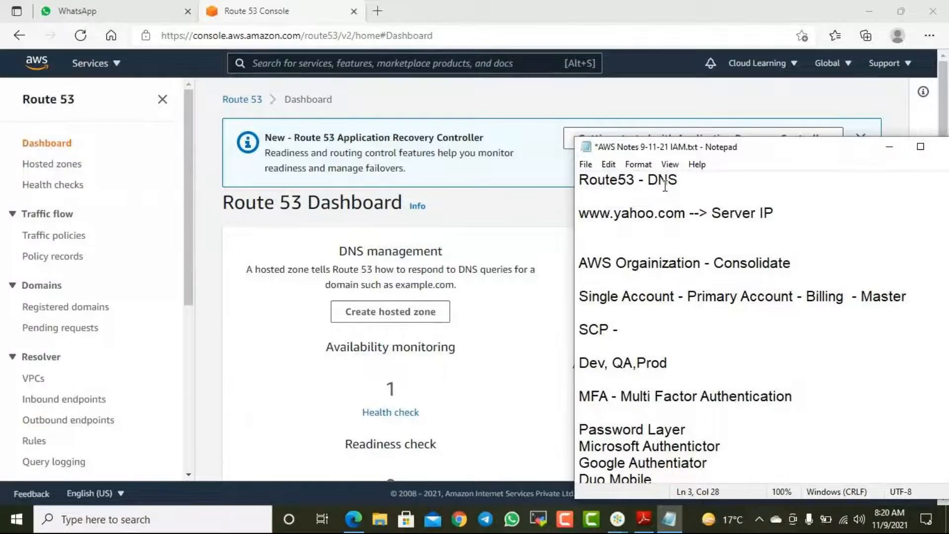
{"action": "type", "text": "/ Load Baa"}
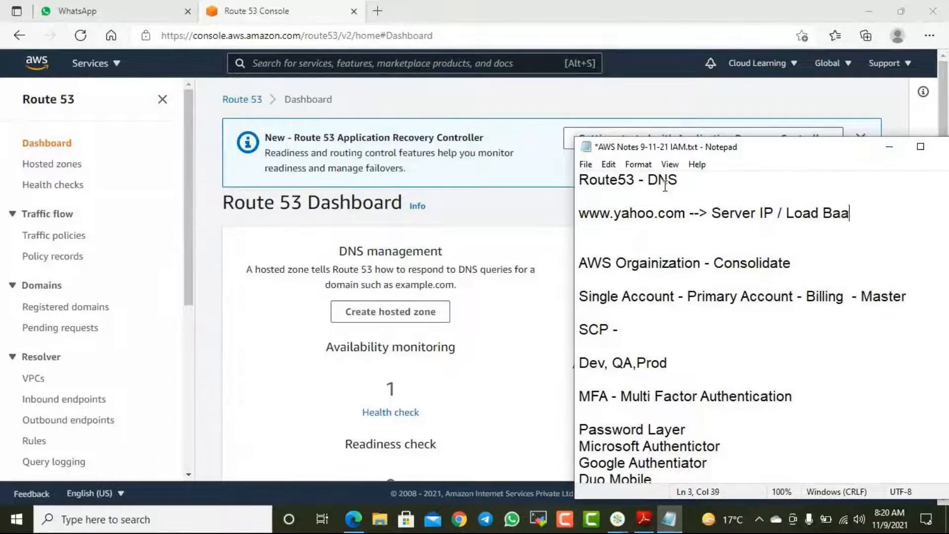
{"action": "key", "text": "BackSpace"}
{"action": "type", "text": "lancer"}
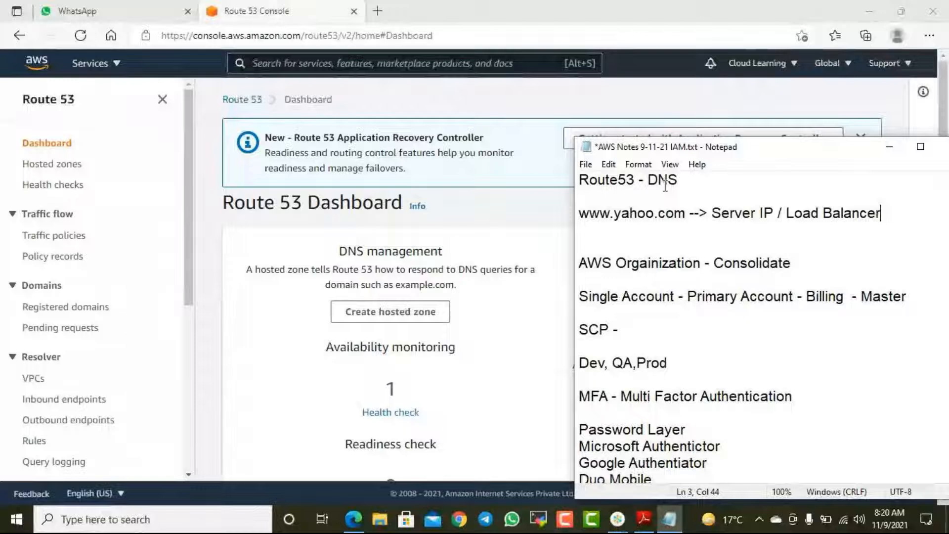
Highlight 'DNS' and 'Route53' in the heading to point them out
{"action": "left_click_drag", "start_coordinate": [658, 181], "coordinate": [677, 181]}
{"action": "left_click", "coordinate": [700, 202]}
{"action": "left_click", "coordinate": [839, 226]}
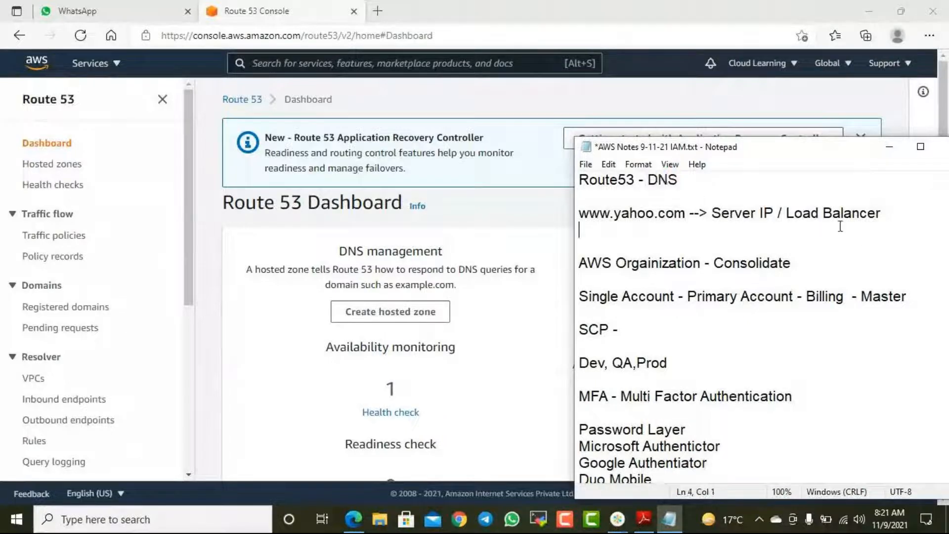
{"action": "left_click_drag", "start_coordinate": [627, 181], "coordinate": [568, 183]}
{"action": "left_click", "coordinate": [742, 262]}
{"action": "left_click", "coordinate": [377, 11]}
Load aws.amazon.com/route53 in the new tab
{"action": "left_click", "coordinate": [388, 35]}
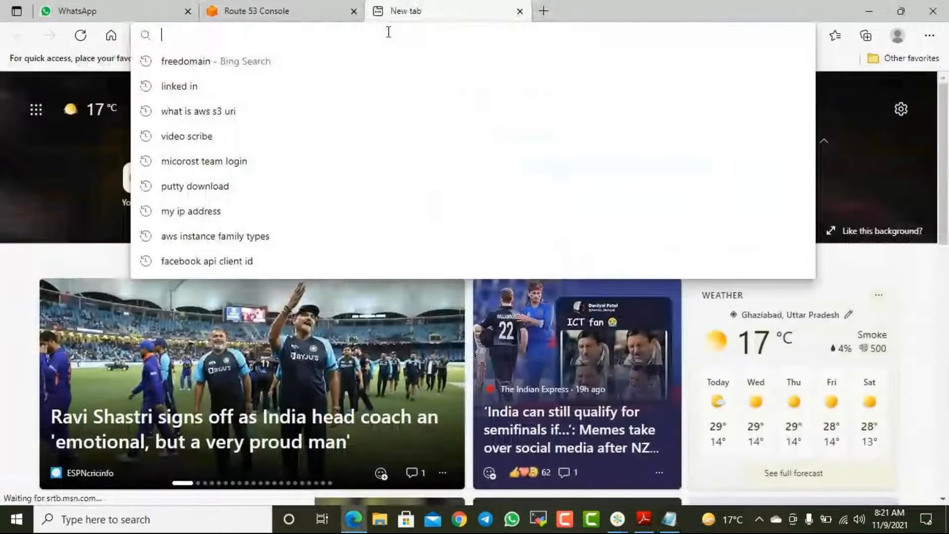
{"action": "type", "text": "aws.amazon.com"}
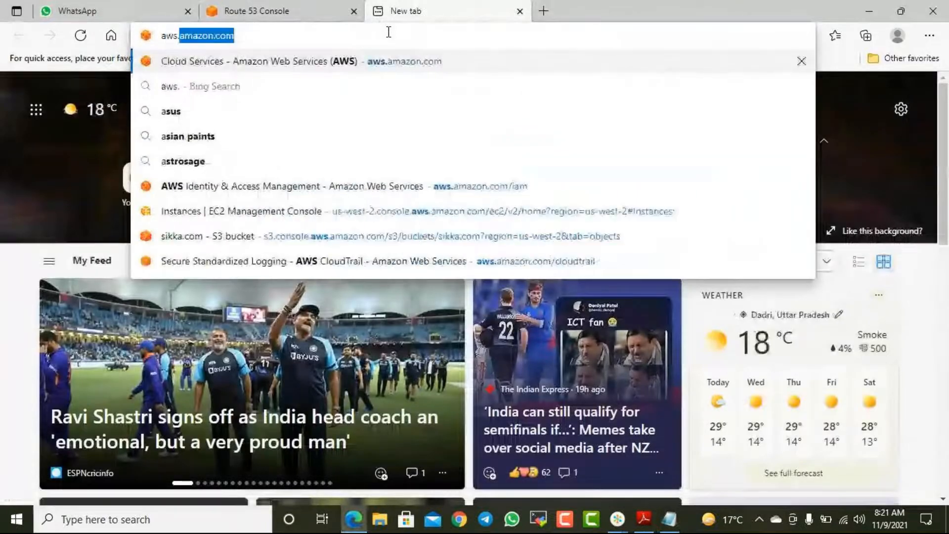
{"action": "key", "text": "Right"}
{"action": "type", "text": "/"}
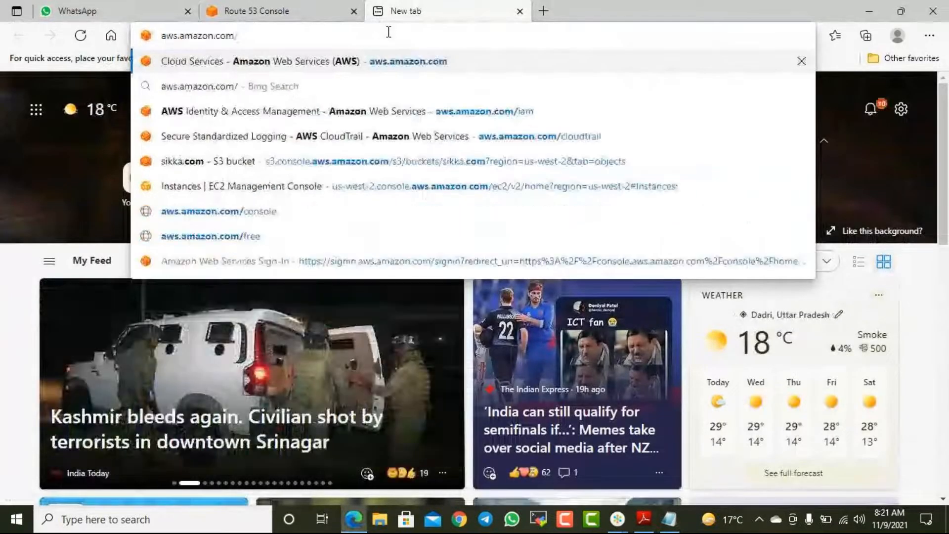
{"action": "type", "text": "rout"}
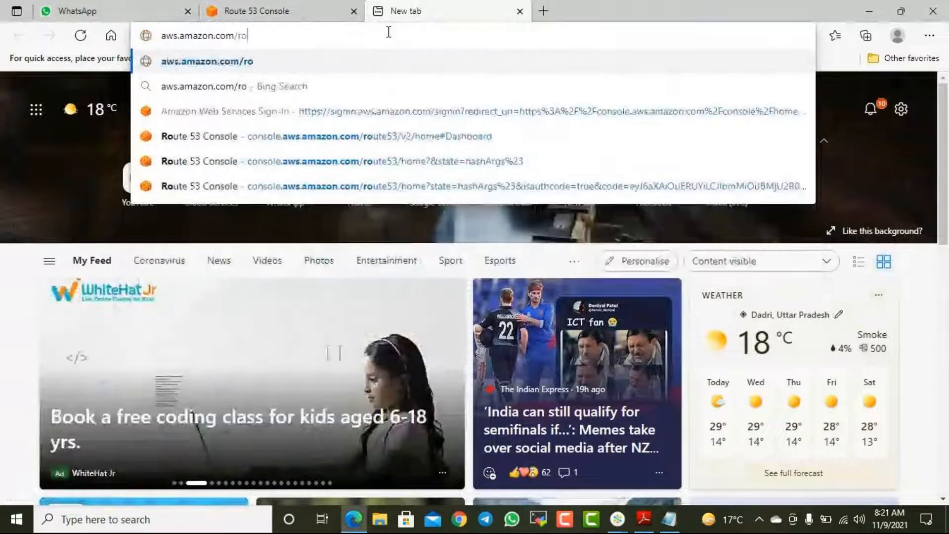
{"action": "type", "text": "e53"}
{"action": "key", "text": "Return"}
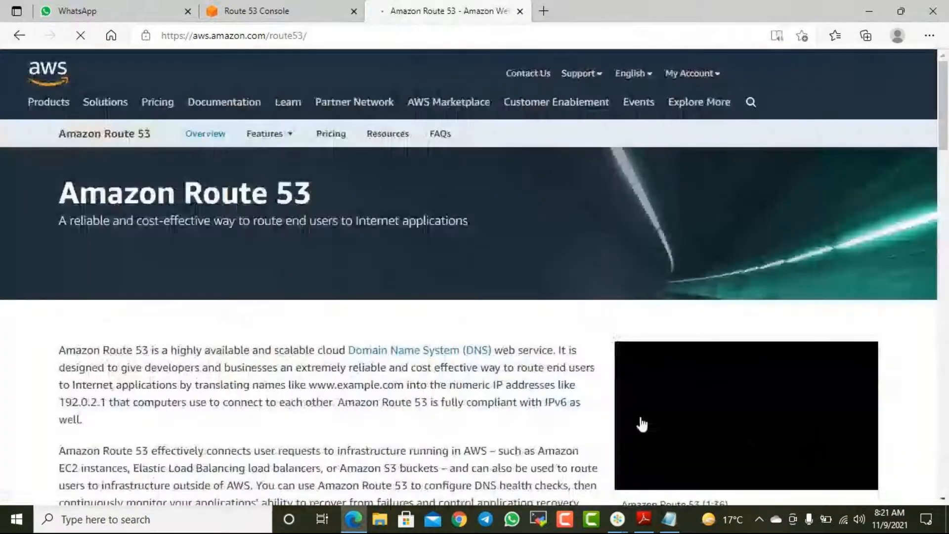
{"action": "scroll", "coordinate": [415, 389], "scroll_direction": "down", "scroll_amount": 1}
{"action": "scroll", "coordinate": [415, 390], "scroll_direction": "down", "scroll_amount": 1}
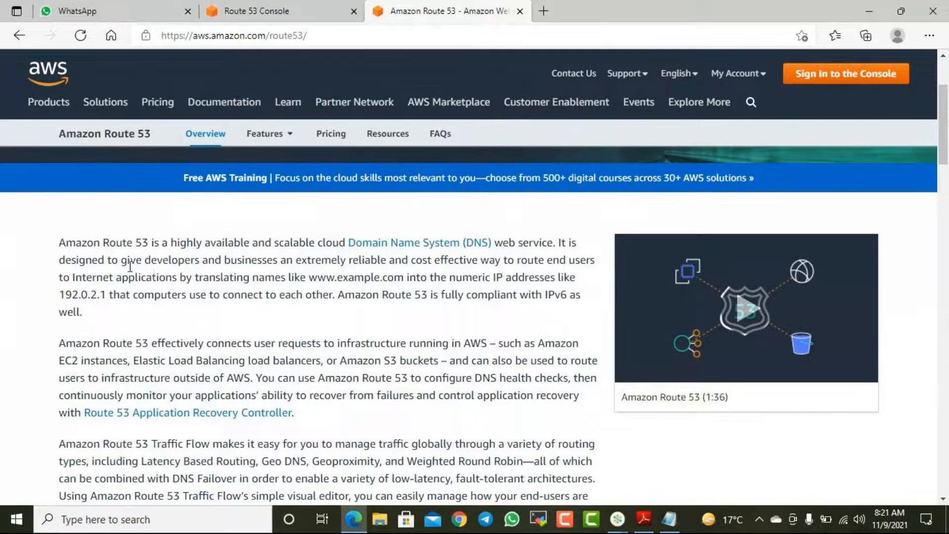
Highlight the intro's DNS description, name-to-IP translation and IPv6 compliance phrases
{"action": "left_click_drag", "start_coordinate": [172, 260], "coordinate": [589, 262]}
{"action": "left_click", "coordinate": [324, 296]}
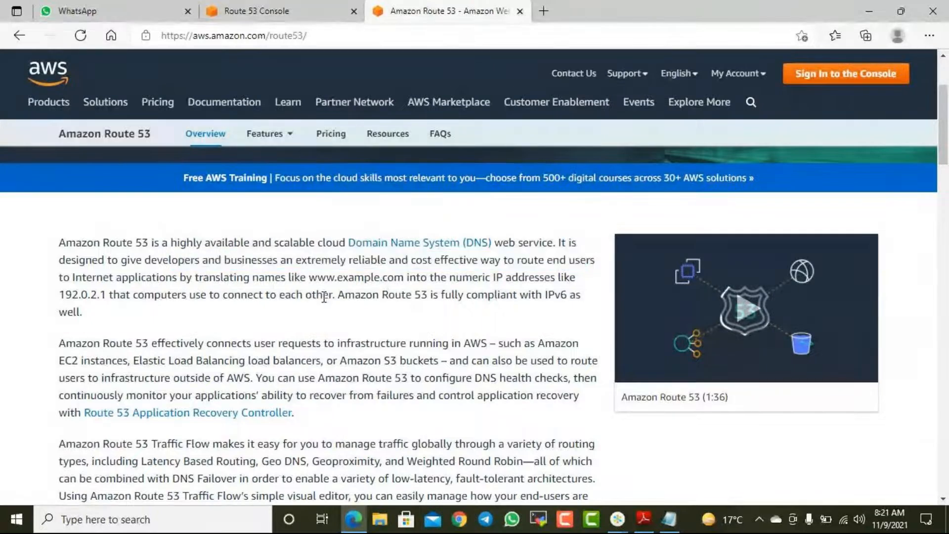
{"action": "left_click_drag", "start_coordinate": [133, 276], "coordinate": [579, 278]}
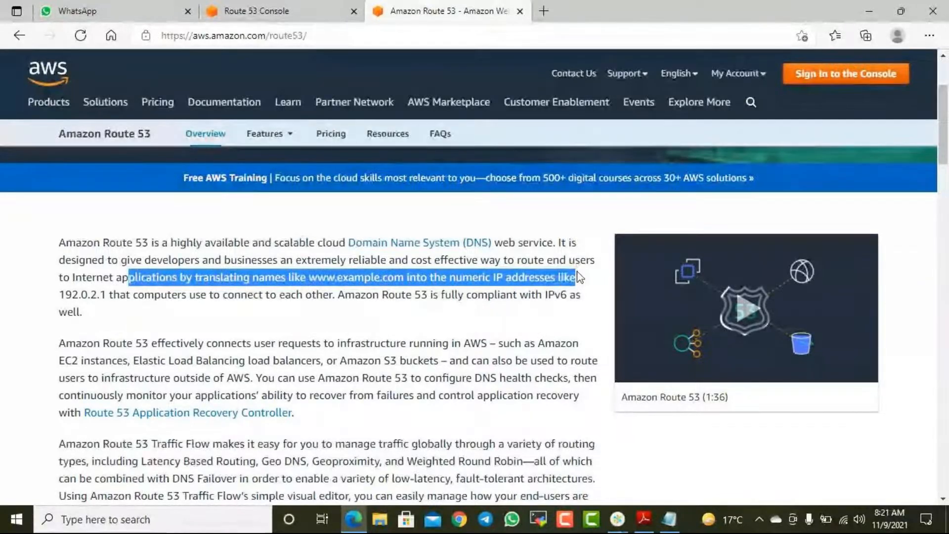
{"action": "left_click", "coordinate": [122, 310]}
{"action": "left_click_drag", "start_coordinate": [113, 294], "coordinate": [586, 300]}
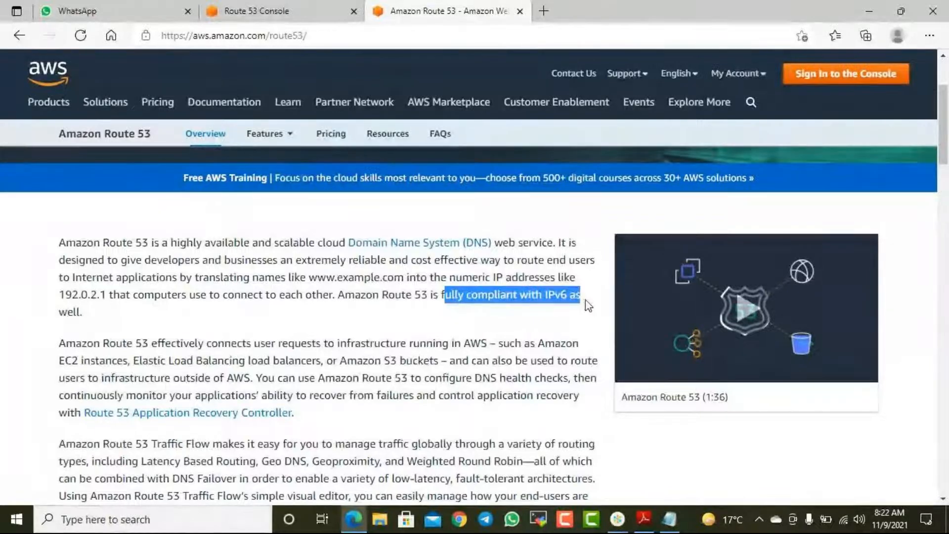
{"action": "left_click", "coordinate": [272, 340]}
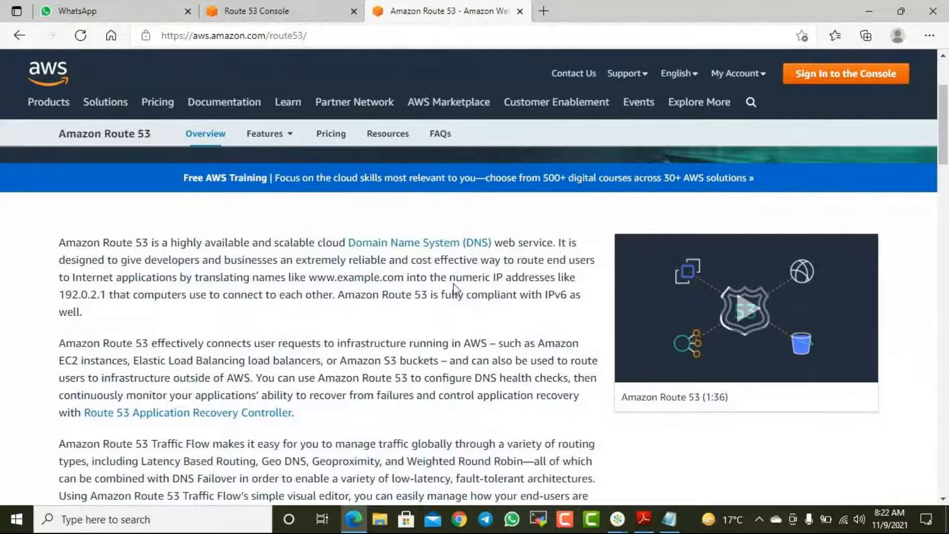
{"action": "left_click_drag", "start_coordinate": [317, 280], "coordinate": [108, 291]}
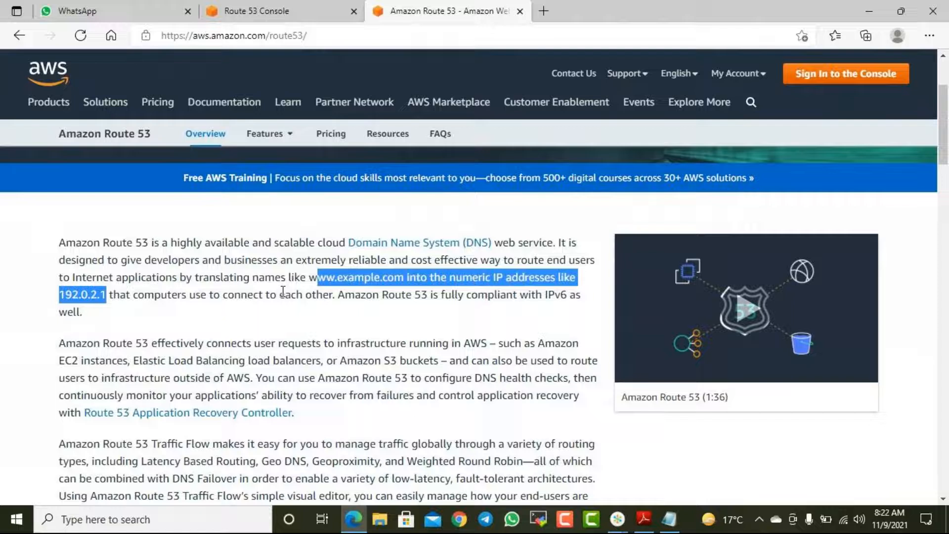
{"action": "left_click", "coordinate": [282, 323]}
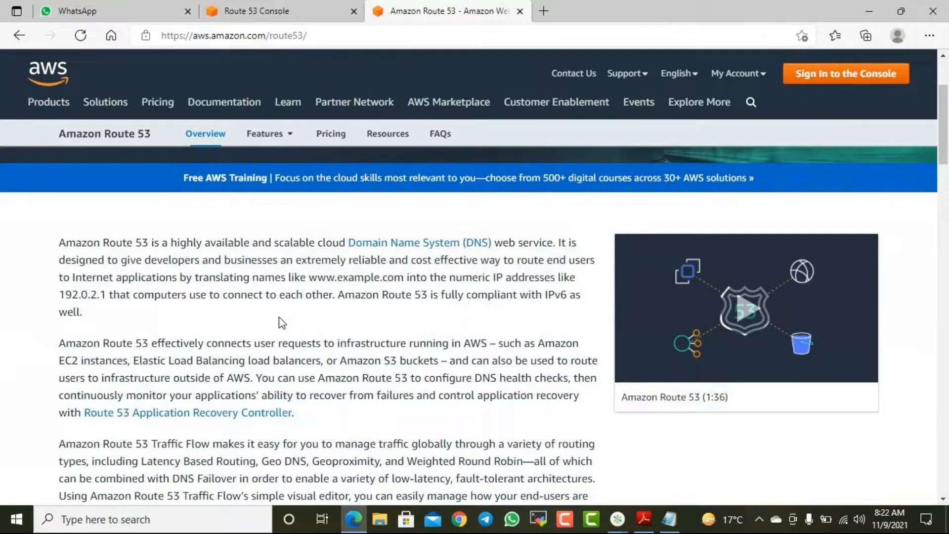
{"action": "left_click_drag", "start_coordinate": [60, 294], "coordinate": [88, 294]}
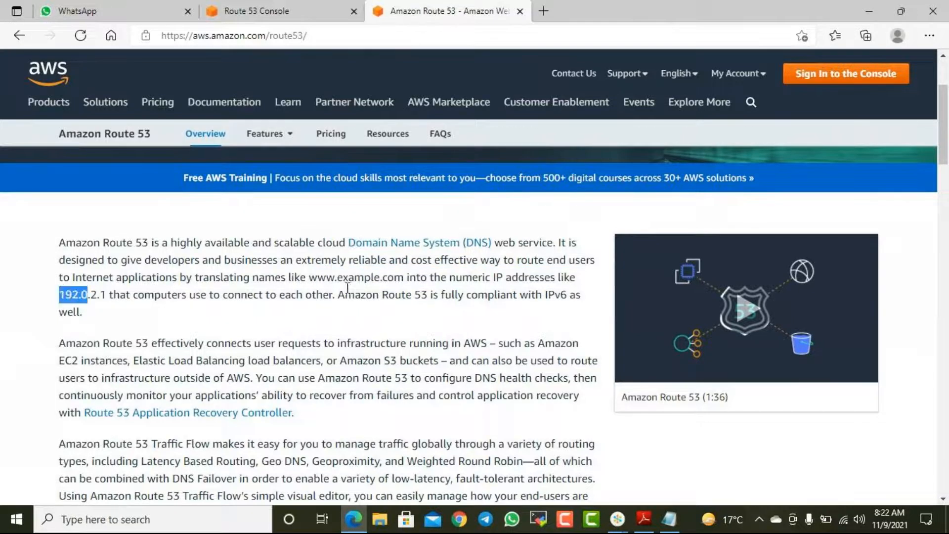
{"action": "left_click", "coordinate": [326, 278]}
{"action": "left_click_drag", "start_coordinate": [326, 278], "coordinate": [390, 278]}
{"action": "left_click_drag", "start_coordinate": [59, 294], "coordinate": [117, 296]}
{"action": "scroll", "coordinate": [333, 324], "scroll_direction": "down", "scroll_amount": 1}
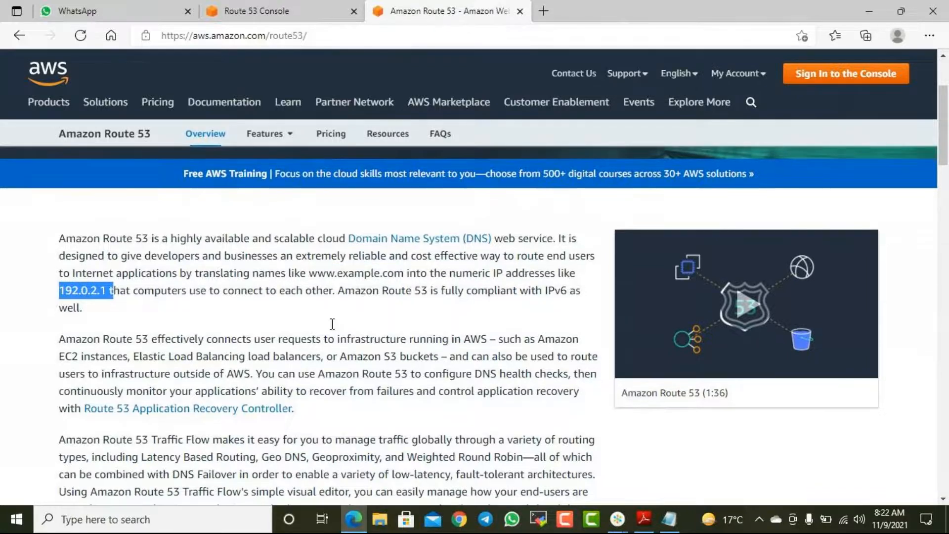
{"action": "scroll", "coordinate": [332, 324], "scroll_direction": "down", "scroll_amount": 4}
{"action": "scroll", "coordinate": [327, 339], "scroll_direction": "up", "scroll_amount": 2}
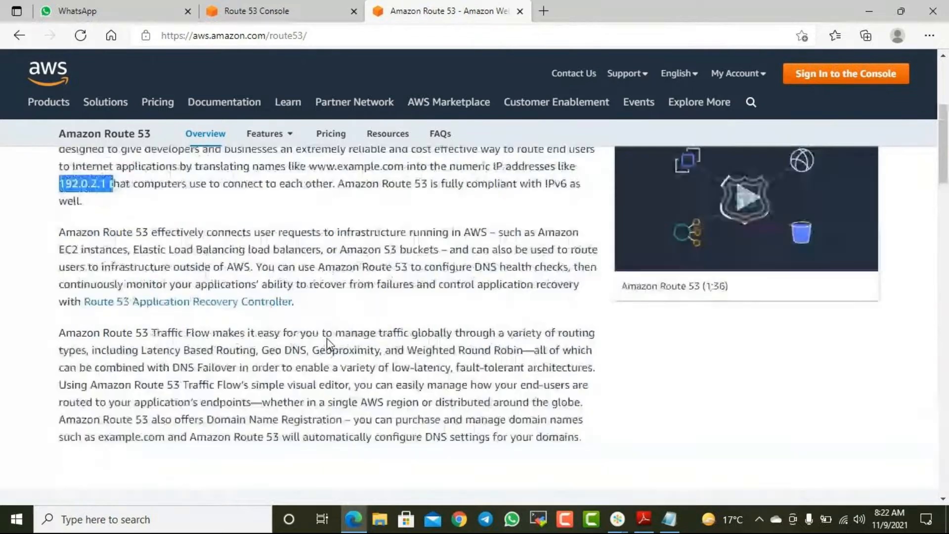
{"action": "scroll", "coordinate": [328, 344], "scroll_direction": "up", "scroll_amount": 2}
{"action": "scroll", "coordinate": [324, 339], "scroll_direction": "down", "scroll_amount": 3}
{"action": "left_click", "coordinate": [67, 208]}
{"action": "left_click_drag", "start_coordinate": [68, 208], "coordinate": [492, 208]}
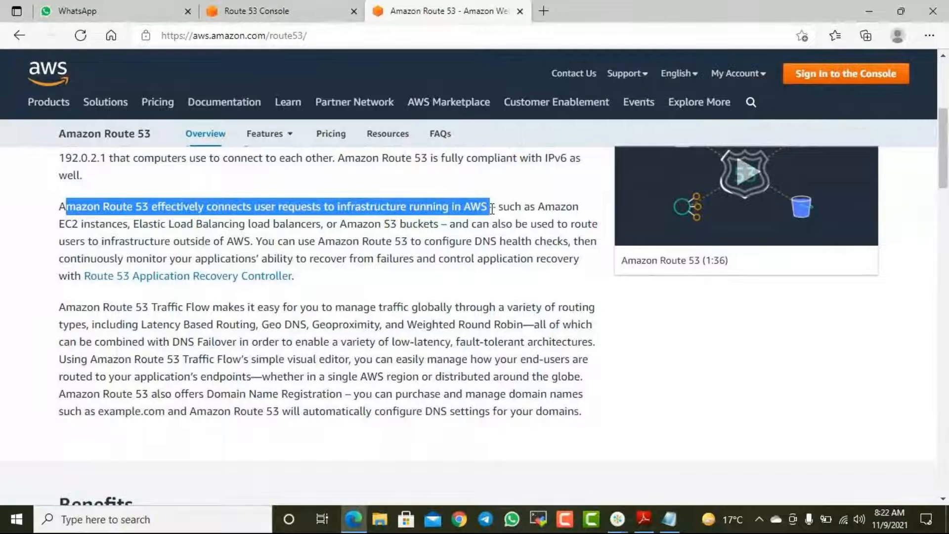
{"action": "scroll", "coordinate": [358, 194], "scroll_direction": "up", "scroll_amount": 1}
{"action": "left_click_drag", "start_coordinate": [59, 226], "coordinate": [96, 225]}
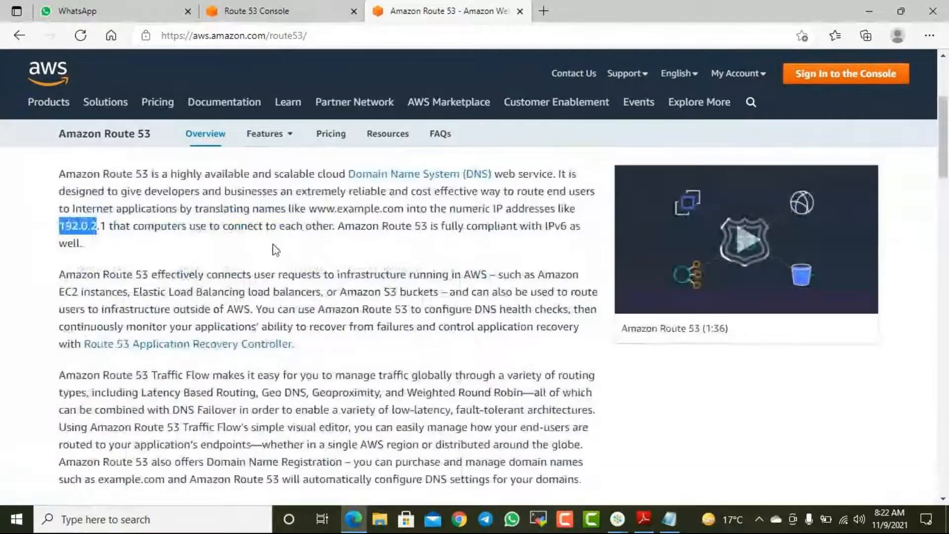
{"action": "left_click_drag", "start_coordinate": [407, 275], "coordinate": [502, 286]}
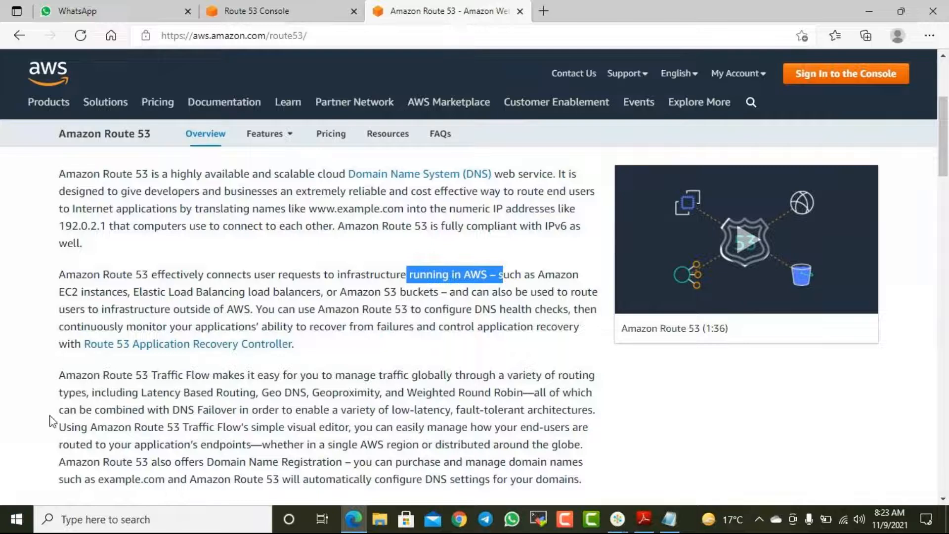
{"action": "left_click", "coordinate": [301, 325]}
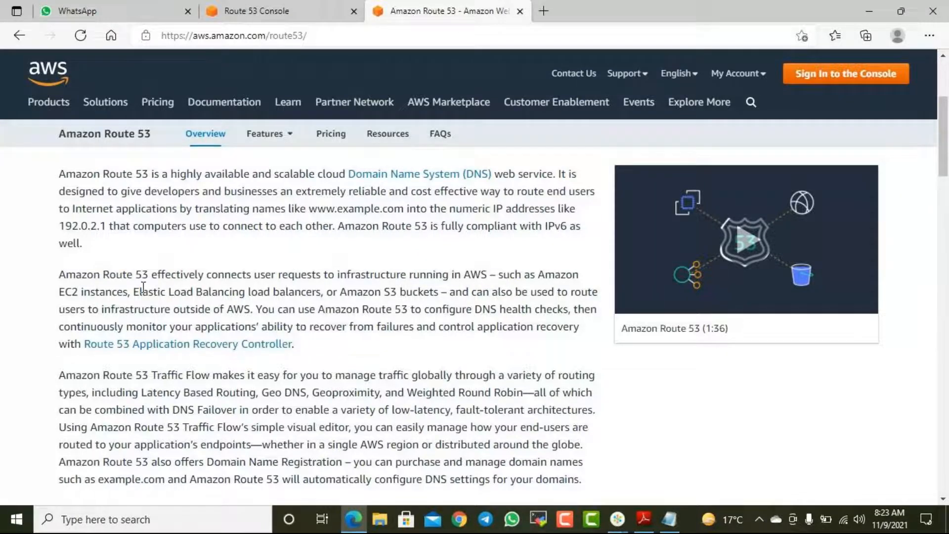
{"action": "left_click_drag", "start_coordinate": [90, 292], "coordinate": [252, 292]}
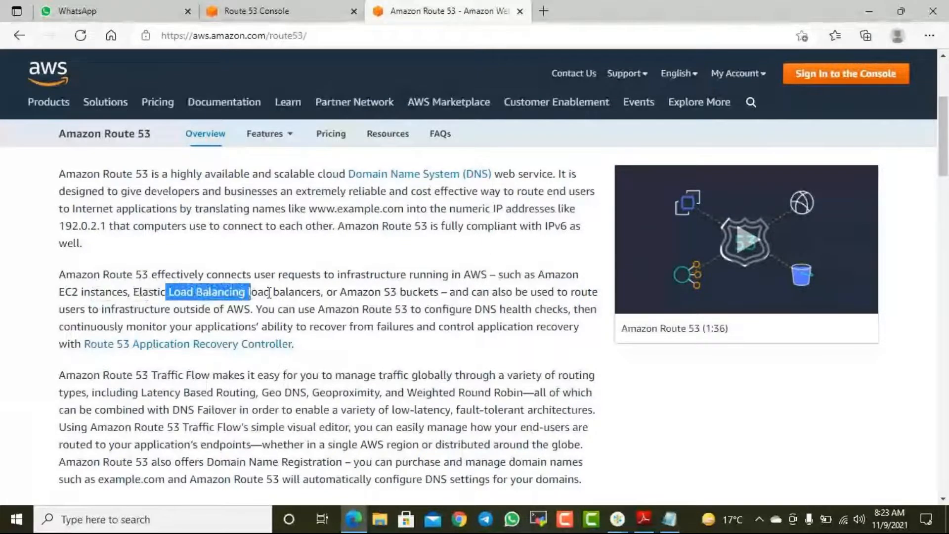
{"action": "left_click_drag", "start_coordinate": [369, 293], "coordinate": [451, 292]}
{"action": "left_click", "coordinate": [540, 292]}
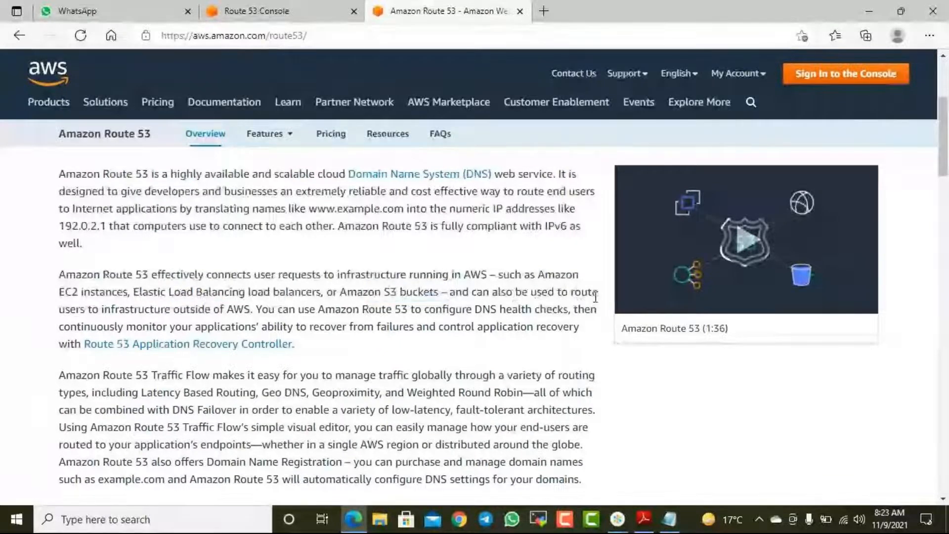
{"action": "left_click_drag", "start_coordinate": [115, 309], "coordinate": [251, 309]}
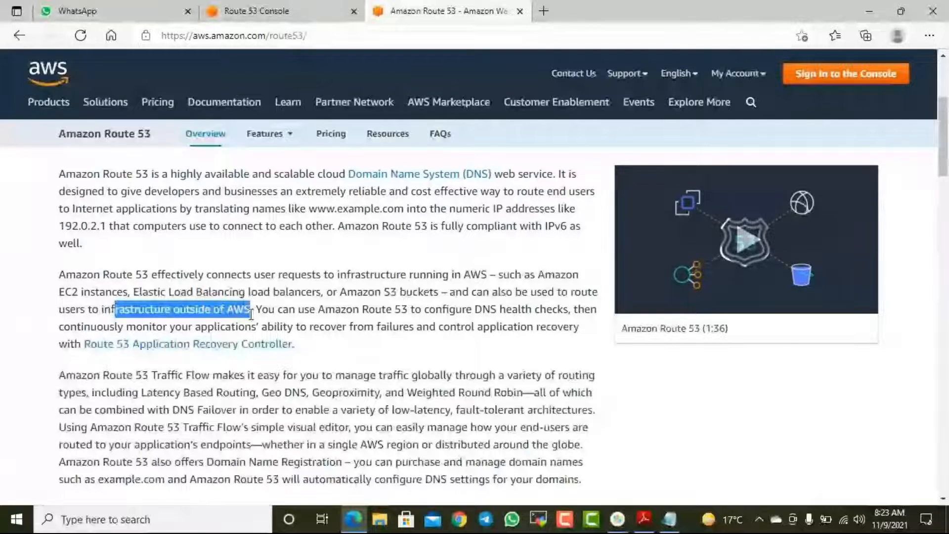
{"action": "left_click", "coordinate": [303, 305]}
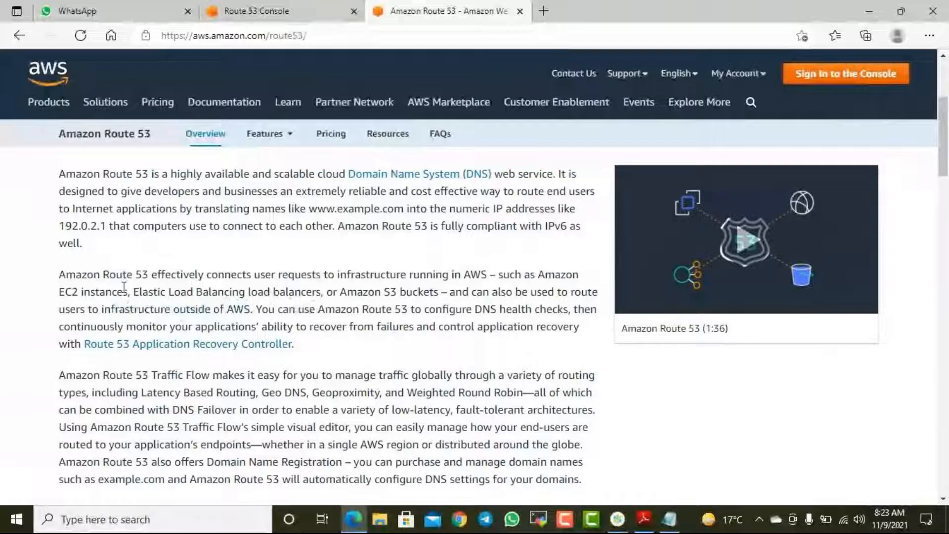
{"action": "left_click_drag", "start_coordinate": [122, 291], "coordinate": [404, 286]}
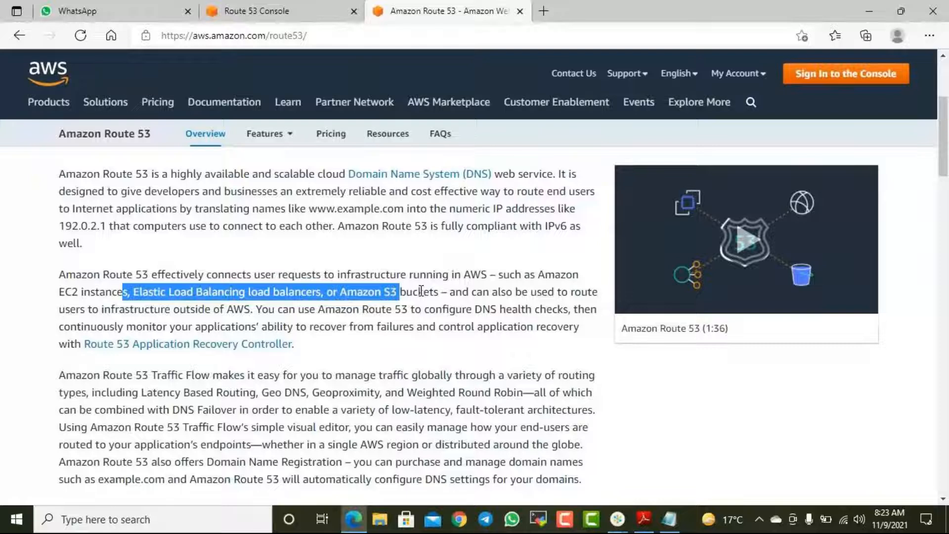
{"action": "left_click_drag", "start_coordinate": [324, 326], "coordinate": [445, 324]}
{"action": "left_click", "coordinate": [474, 311]}
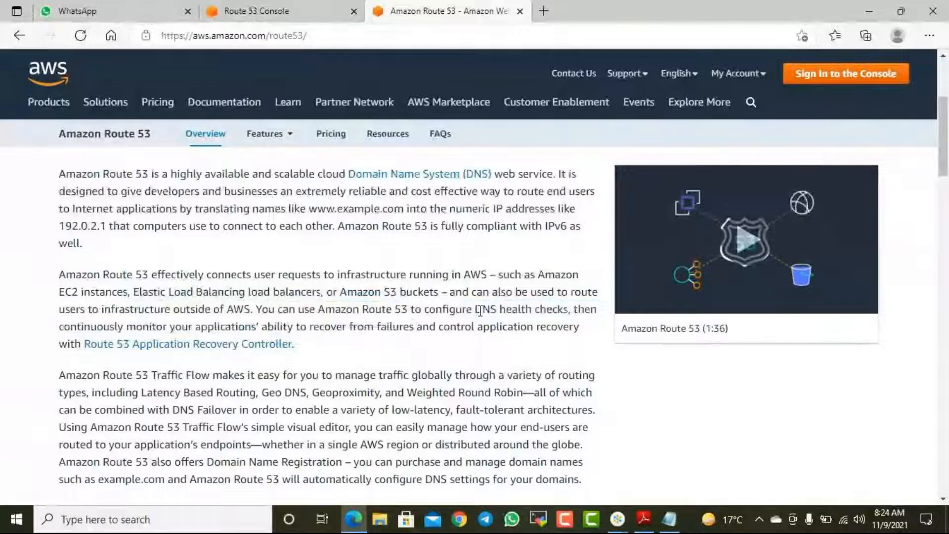
{"action": "left_click_drag", "start_coordinate": [518, 309], "coordinate": [567, 309]}
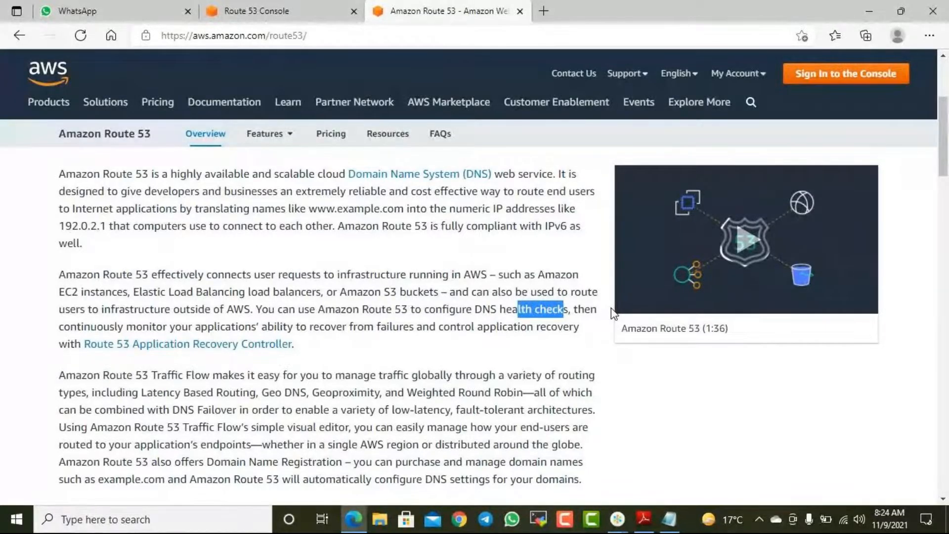
{"action": "left_click", "coordinate": [546, 331]}
{"action": "left_click_drag", "start_coordinate": [475, 310], "coordinate": [571, 309]}
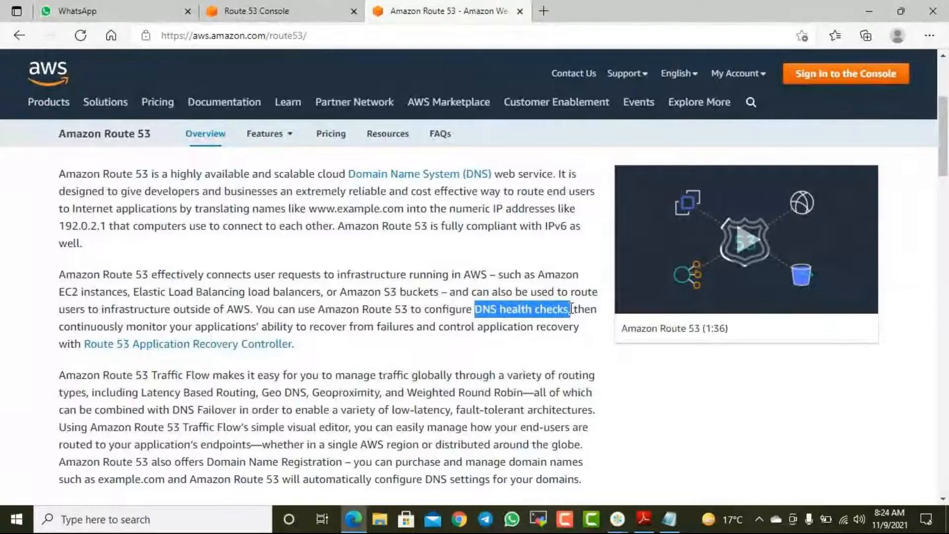
{"action": "left_click", "coordinate": [422, 351]}
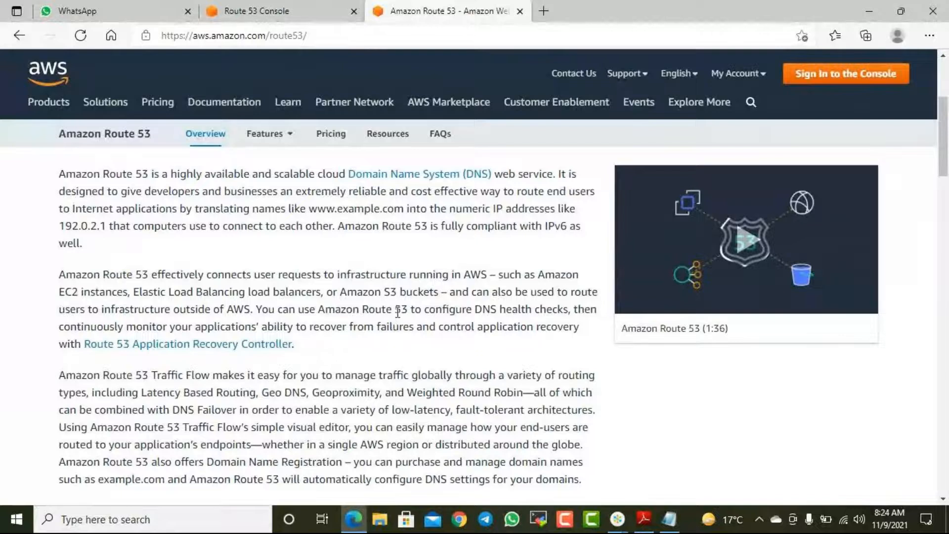
Highlight the Traffic Flow routing types, such as Latency Based Routing and Weighted Round Robin
{"action": "scroll", "coordinate": [424, 360], "scroll_direction": "up", "scroll_amount": 1}
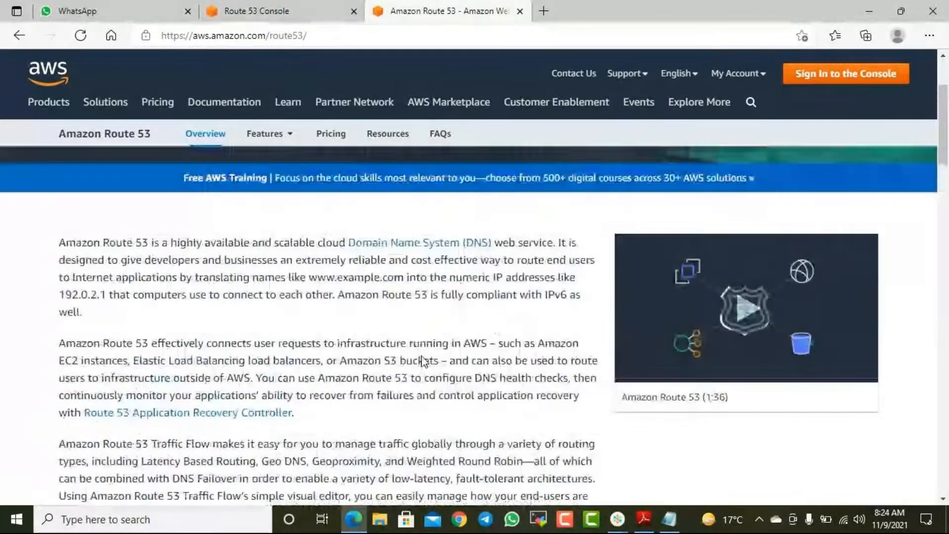
{"action": "scroll", "coordinate": [423, 360], "scroll_direction": "down", "scroll_amount": 4}
{"action": "scroll", "coordinate": [420, 364], "scroll_direction": "up", "scroll_amount": 2}
{"action": "scroll", "coordinate": [419, 365], "scroll_direction": "down", "scroll_amount": 2}
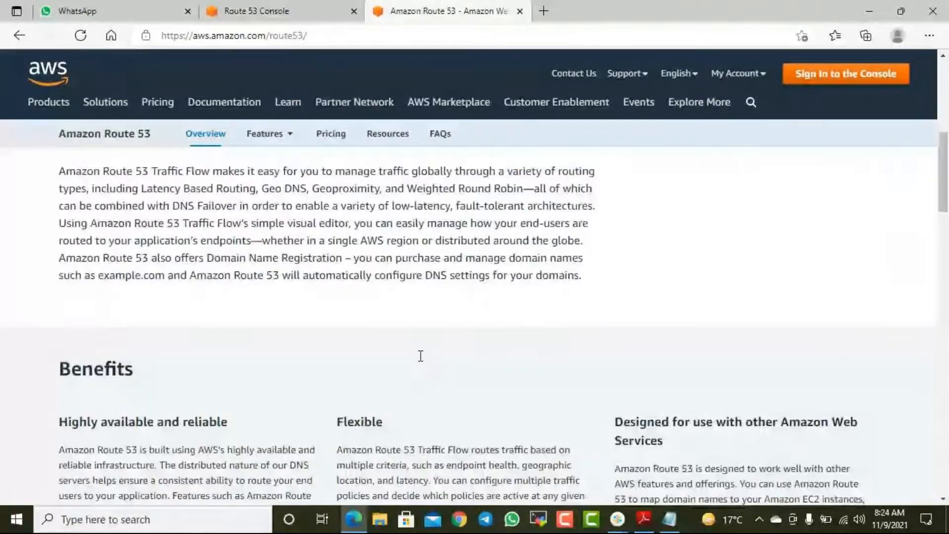
{"action": "scroll", "coordinate": [421, 356], "scroll_direction": "up", "scroll_amount": 1}
{"action": "left_click_drag", "start_coordinate": [81, 238], "coordinate": [584, 250]}
{"action": "left_click", "coordinate": [282, 267]}
{"action": "left_click_drag", "start_coordinate": [125, 257], "coordinate": [523, 257]}
{"action": "left_click", "coordinate": [218, 271]}
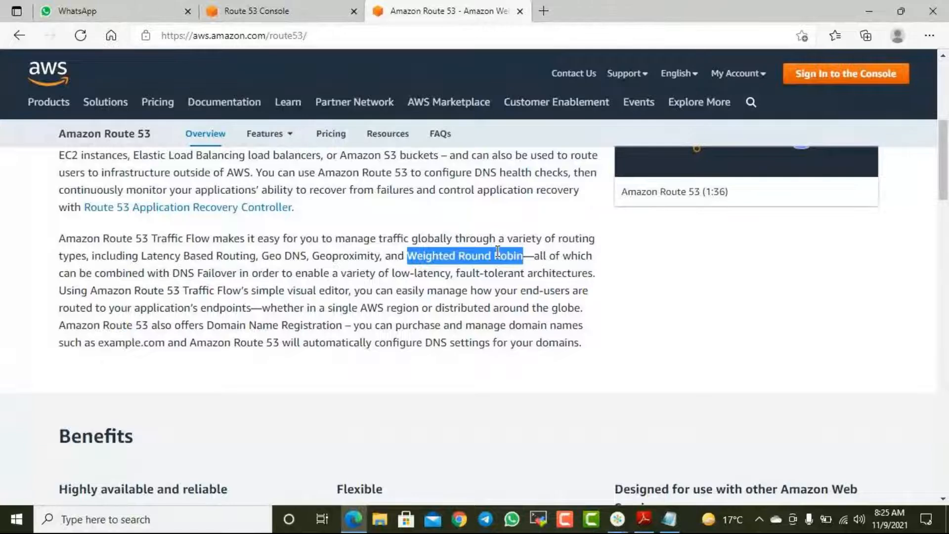
{"action": "left_click", "coordinate": [485, 315]}
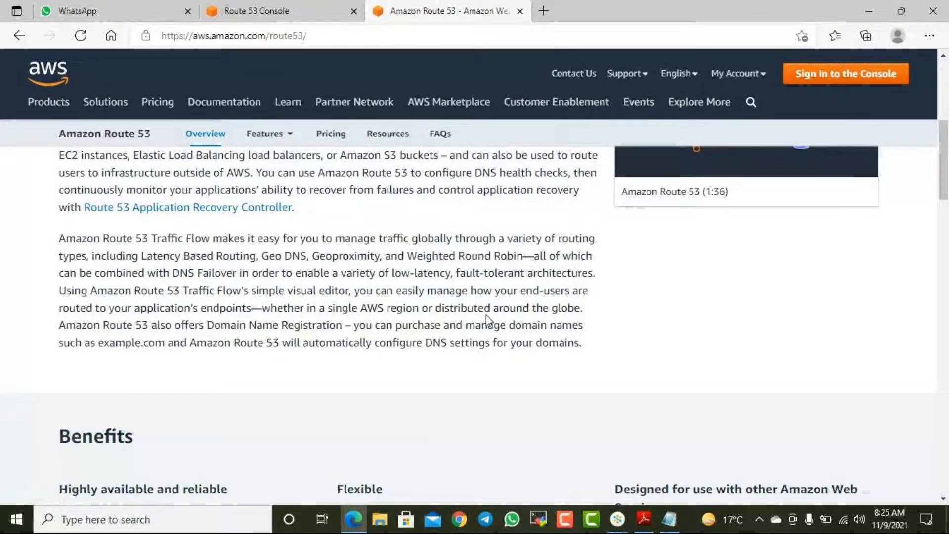
{"action": "scroll", "coordinate": [462, 321], "scroll_direction": "down", "scroll_amount": 3}
Go through the Benefits section, highlighting Highly available and reliable, Flexible and Cost-effective
{"action": "scroll", "coordinate": [461, 321], "scroll_direction": "down", "scroll_amount": 4}
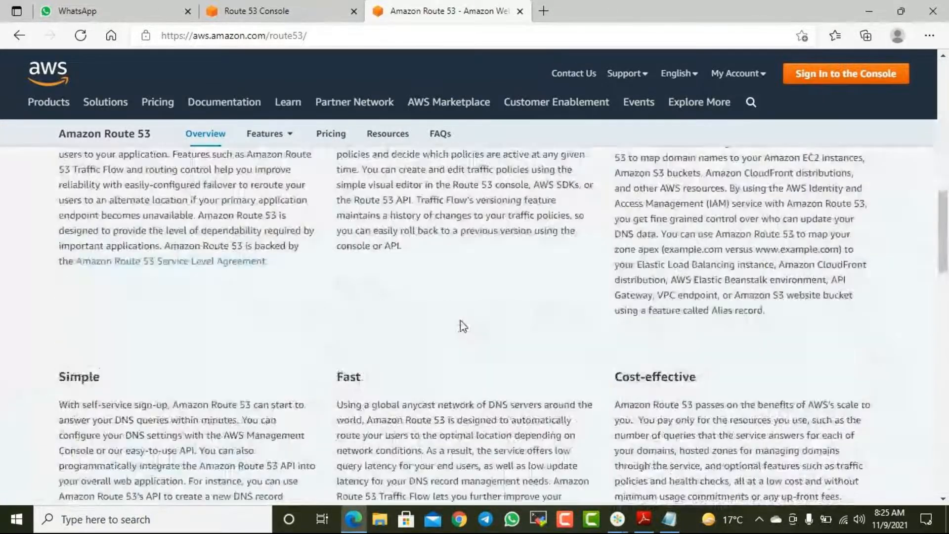
{"action": "scroll", "coordinate": [461, 321], "scroll_direction": "up", "scroll_amount": 2}
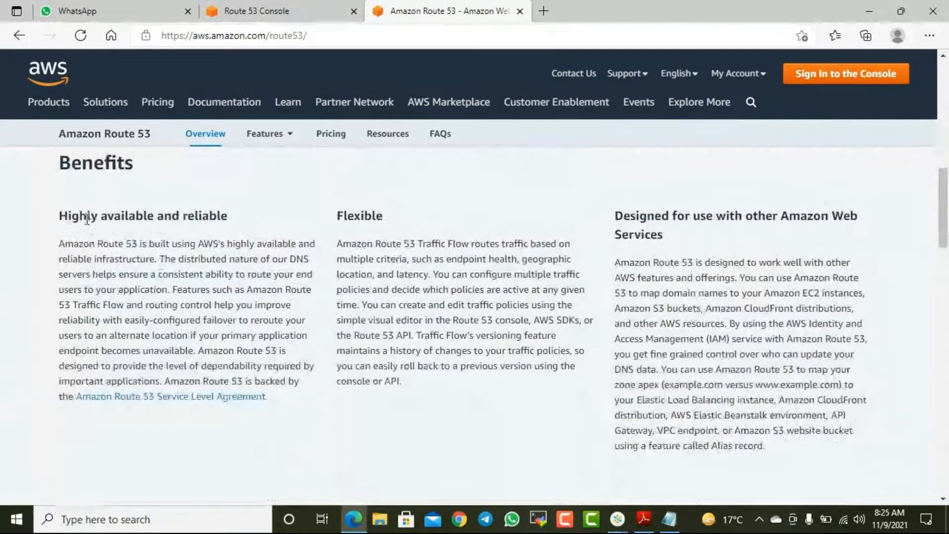
{"action": "left_click_drag", "start_coordinate": [70, 215], "coordinate": [225, 216]}
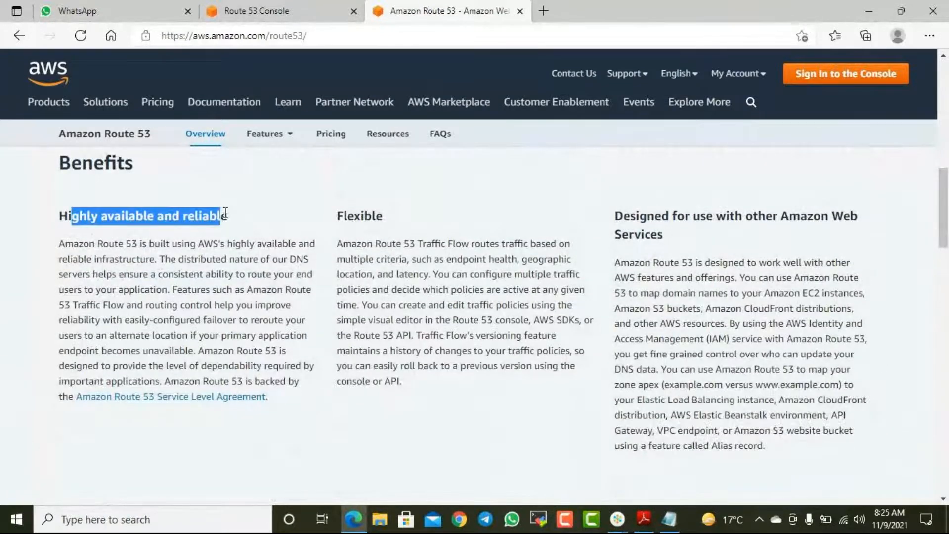
{"action": "left_click_drag", "start_coordinate": [348, 216], "coordinate": [408, 215]}
{"action": "scroll", "coordinate": [683, 273], "scroll_direction": "down", "scroll_amount": 2}
{"action": "scroll", "coordinate": [682, 275], "scroll_direction": "down", "scroll_amount": 3}
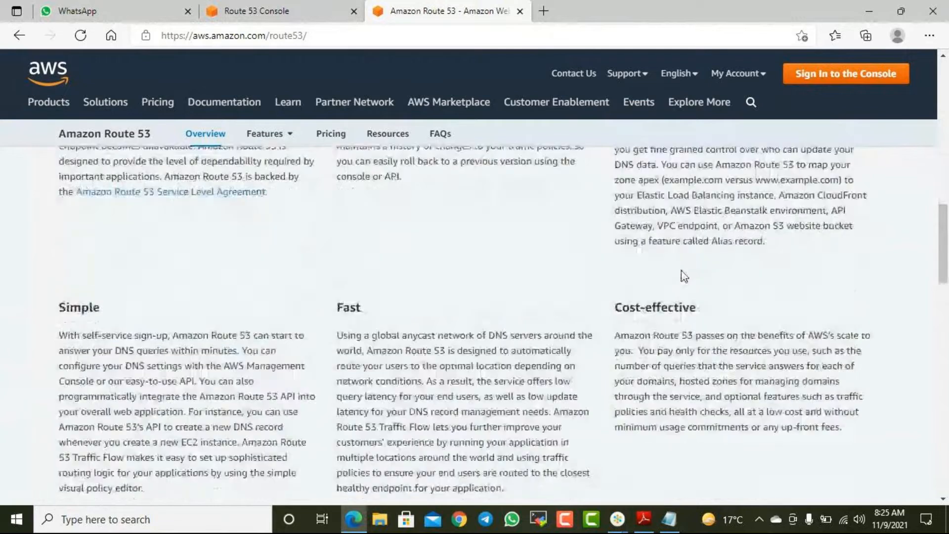
{"action": "left_click_drag", "start_coordinate": [653, 306], "coordinate": [733, 336]}
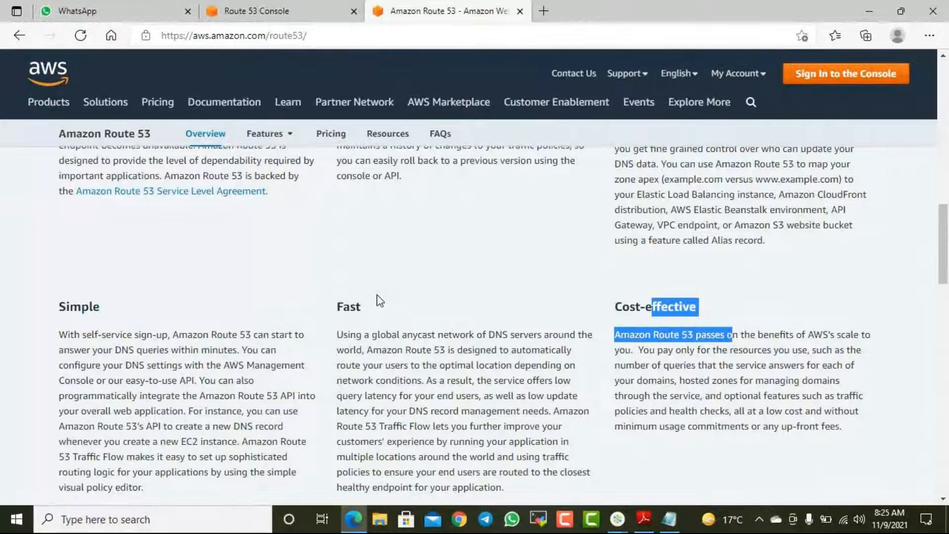
{"action": "scroll", "coordinate": [379, 301], "scroll_direction": "down", "scroll_amount": 3}
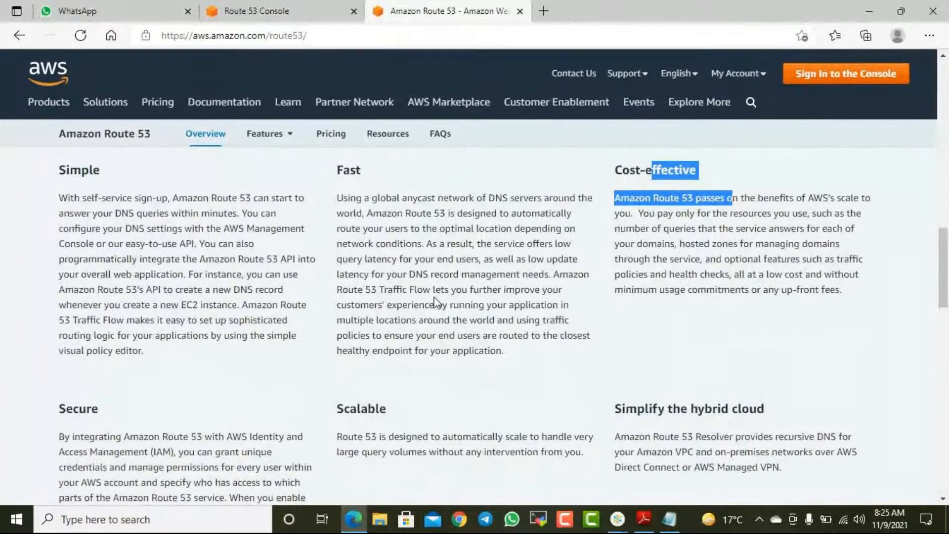
{"action": "scroll", "coordinate": [430, 307], "scroll_direction": "down", "scroll_amount": 10}
Return to the Route 53 Console tab, where the Dashboard reports 1 health check
{"action": "scroll", "coordinate": [439, 334], "scroll_direction": "down", "scroll_amount": 5}
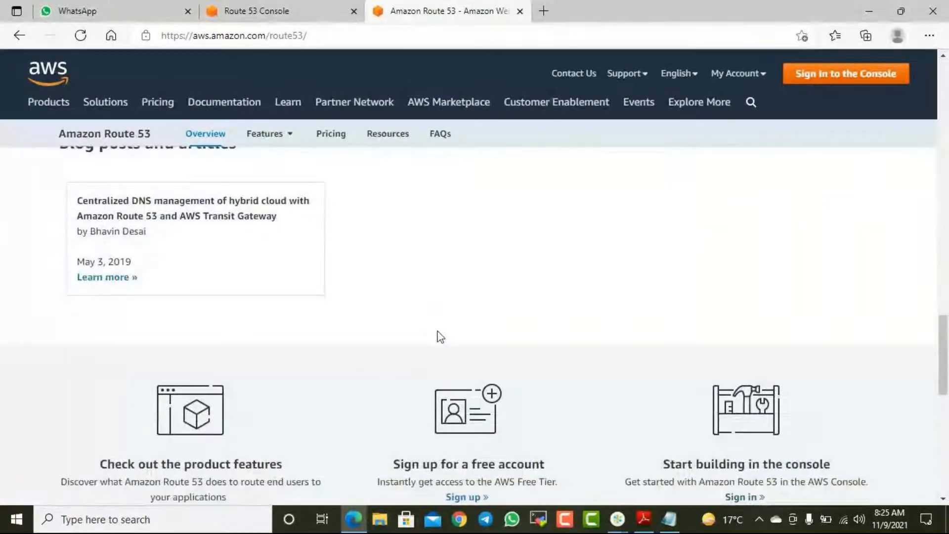
{"action": "scroll", "coordinate": [645, 408], "scroll_direction": "up", "scroll_amount": 15}
{"action": "scroll", "coordinate": [645, 408], "scroll_direction": "up", "scroll_amount": 10}
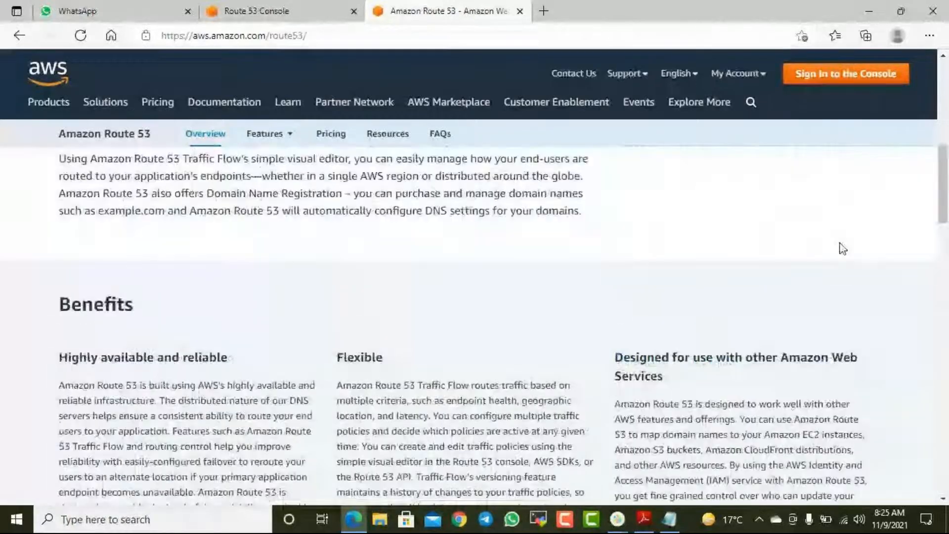
{"action": "left_click", "coordinate": [285, 13]}
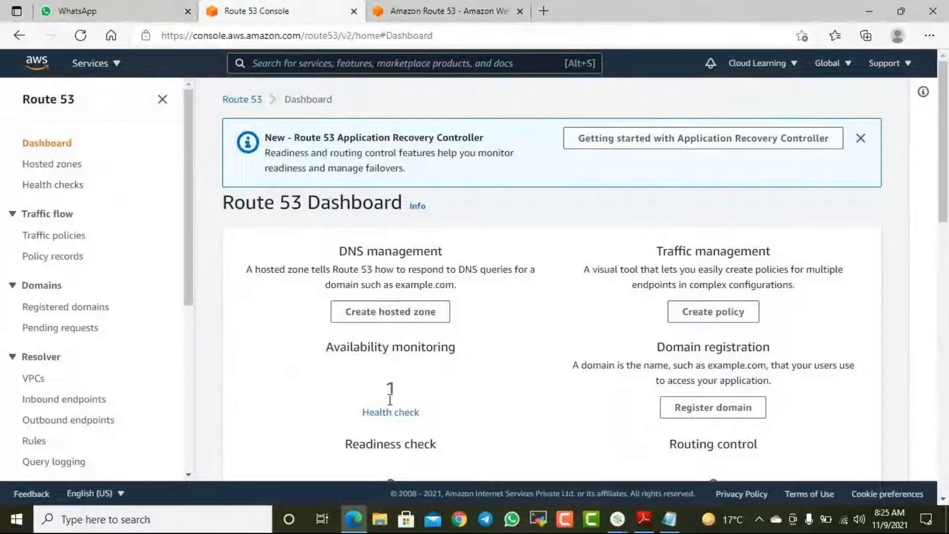
Delete the CloudLearningWebsiteHC health check from the Health checks list, then go back to Dashboard
{"action": "left_click", "coordinate": [401, 413]}
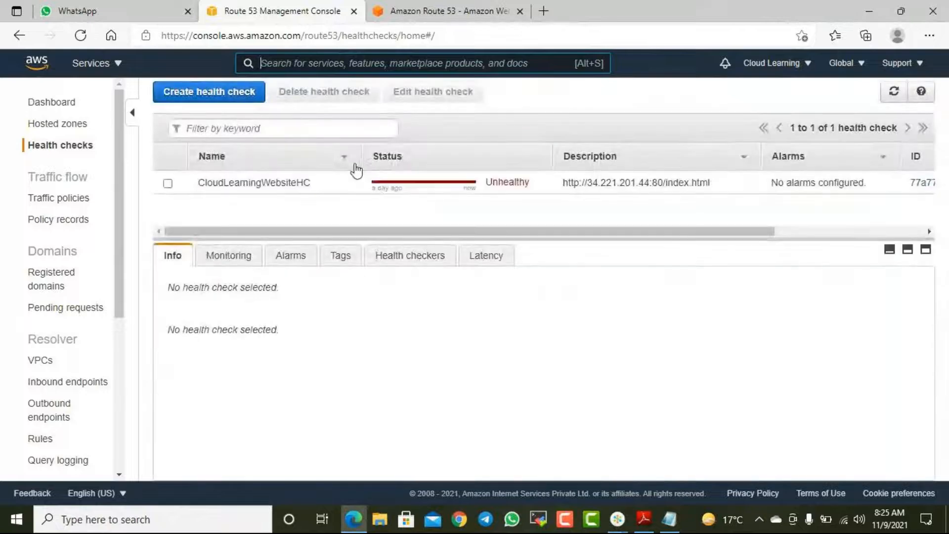
{"action": "left_click", "coordinate": [168, 184]}
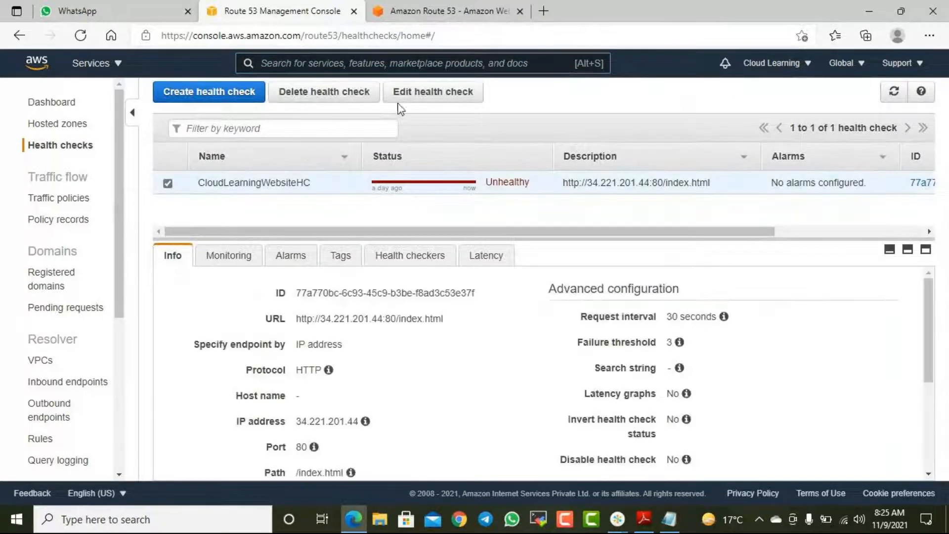
{"action": "left_click", "coordinate": [359, 94]}
{"action": "left_click", "coordinate": [626, 253]}
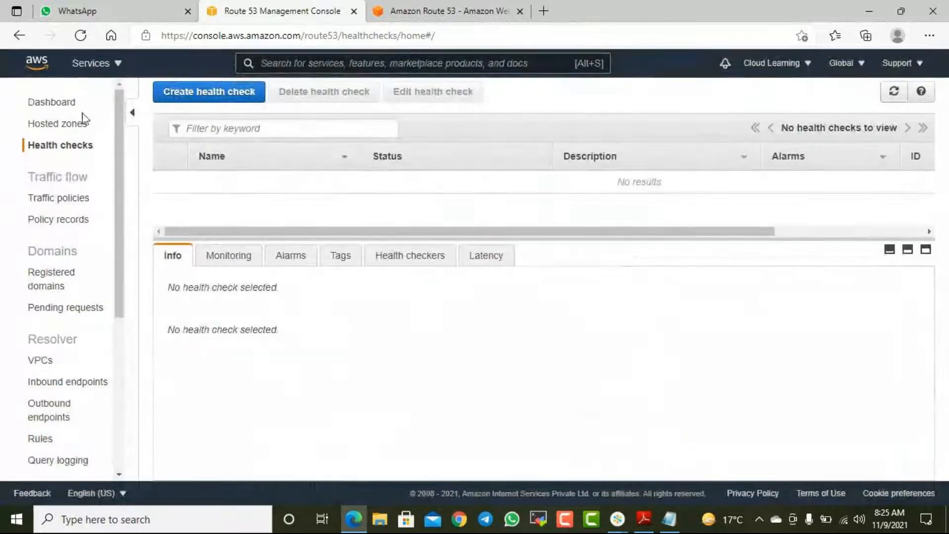
{"action": "left_click", "coordinate": [51, 103]}
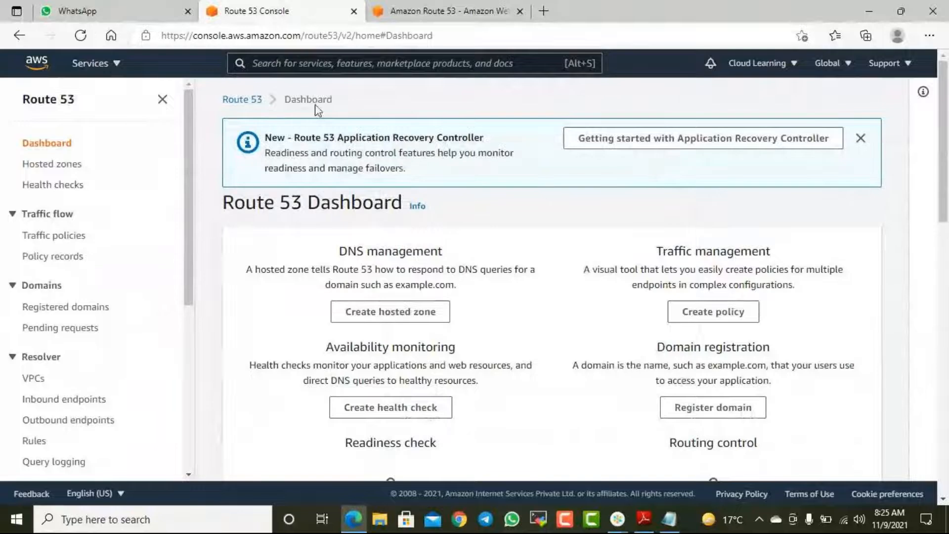
Reopen the AWS services catalog, scroll through its categories, then close it over the Route 53 dashboard
{"action": "left_click", "coordinate": [91, 63]}
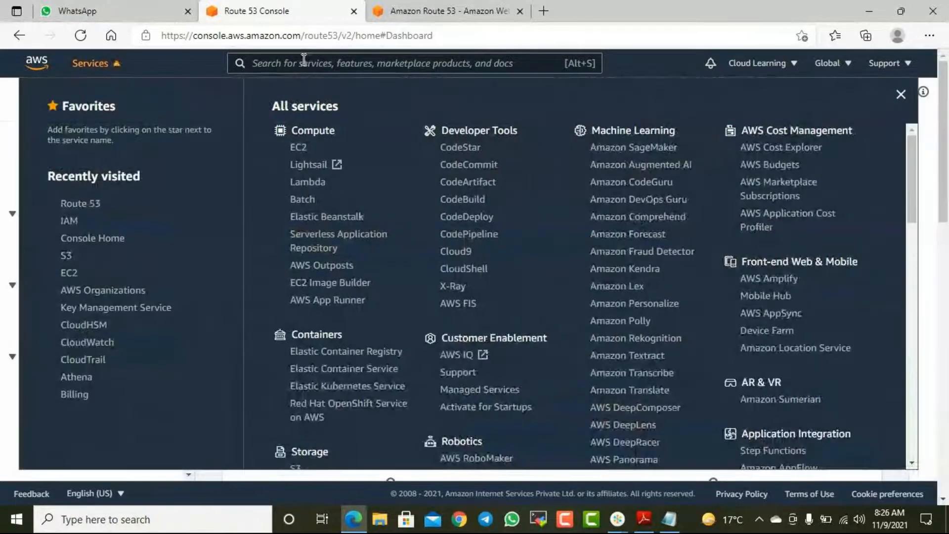
{"action": "left_click", "coordinate": [302, 63]}
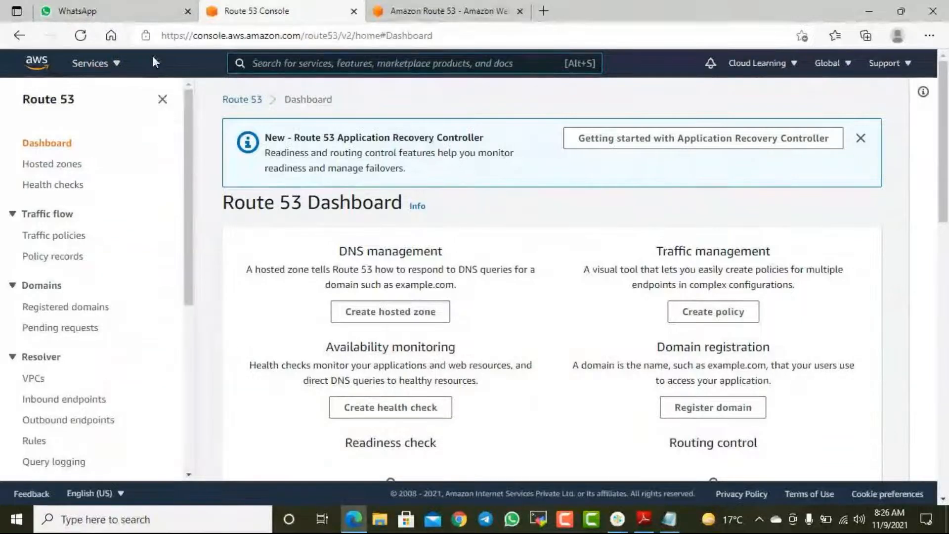
{"action": "left_click", "coordinate": [120, 64]}
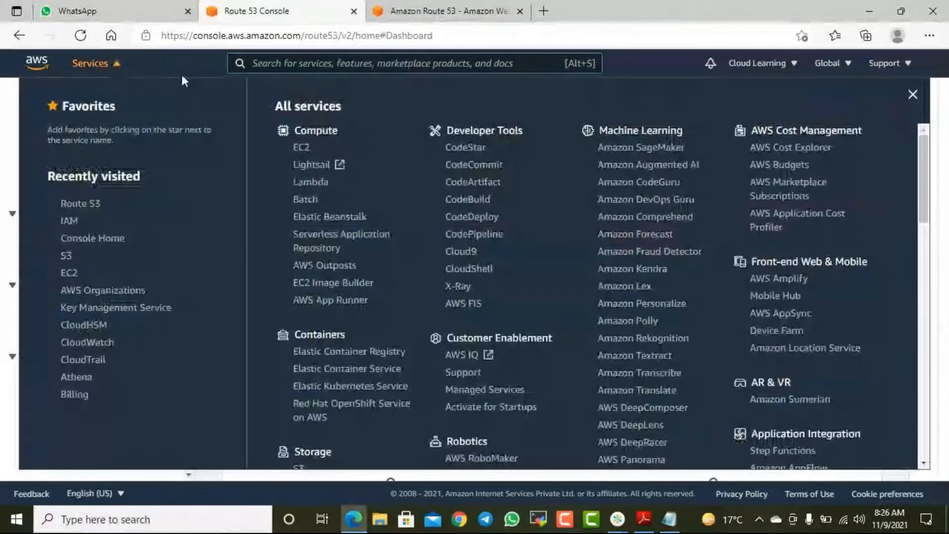
{"action": "scroll", "coordinate": [381, 242], "scroll_direction": "down", "scroll_amount": 2}
{"action": "scroll", "coordinate": [379, 256], "scroll_direction": "down", "scroll_amount": 3}
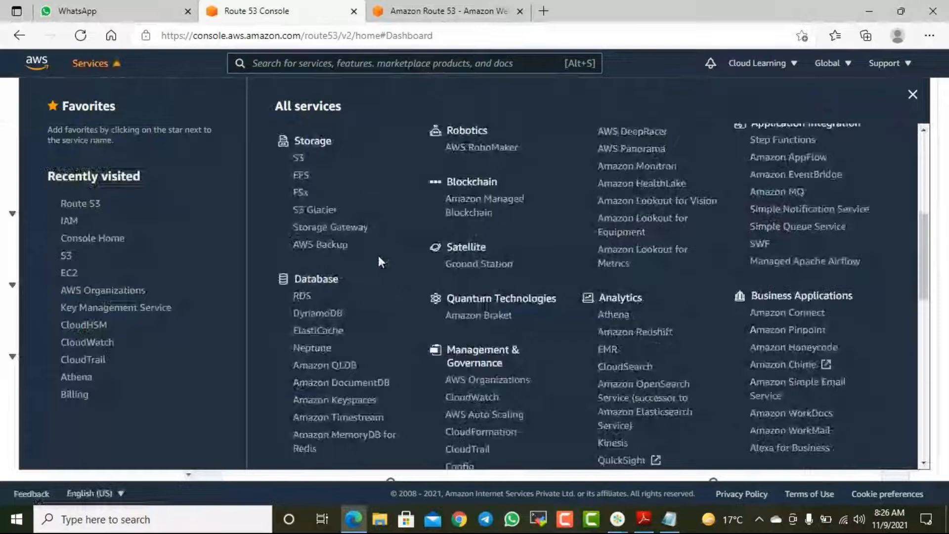
{"action": "scroll", "coordinate": [709, 330], "scroll_direction": "down", "scroll_amount": 3}
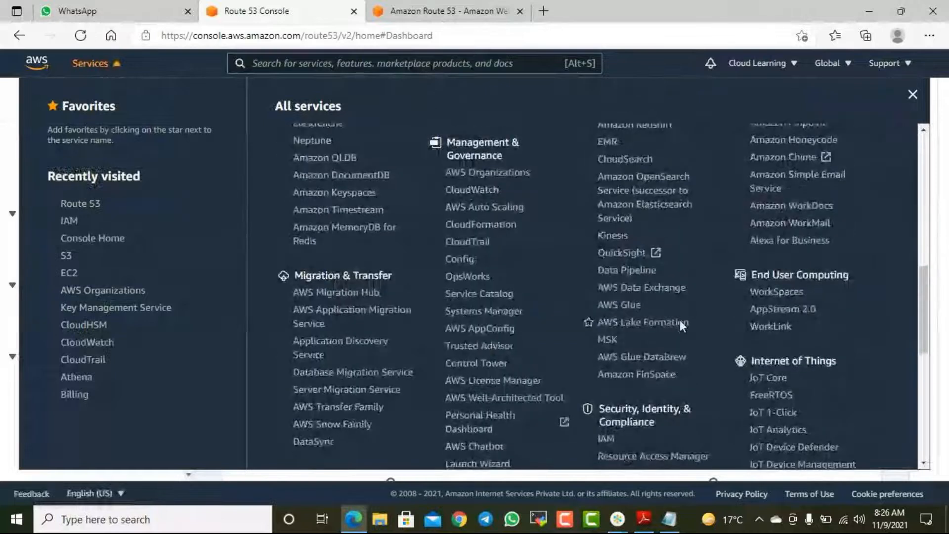
{"action": "scroll", "coordinate": [680, 320], "scroll_direction": "down", "scroll_amount": 4}
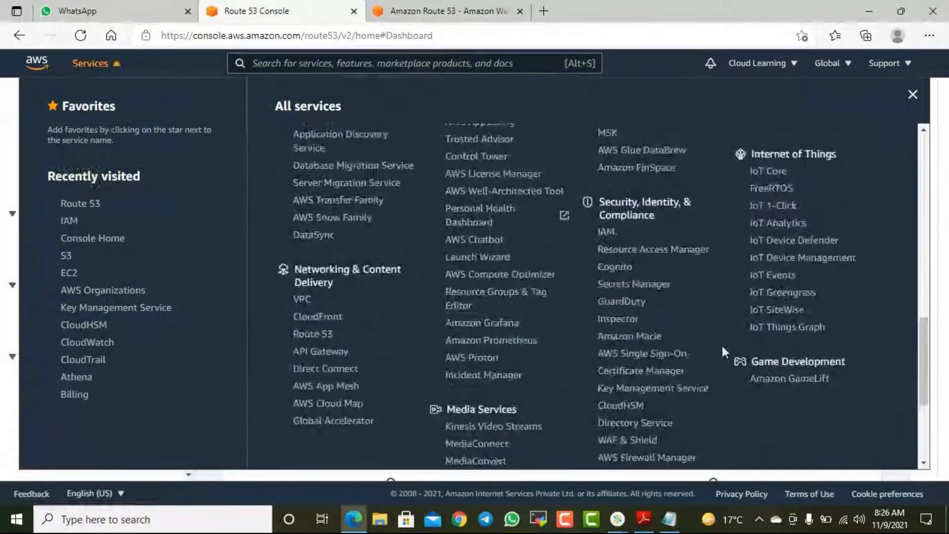
{"action": "scroll", "coordinate": [722, 344], "scroll_direction": "down", "scroll_amount": 2}
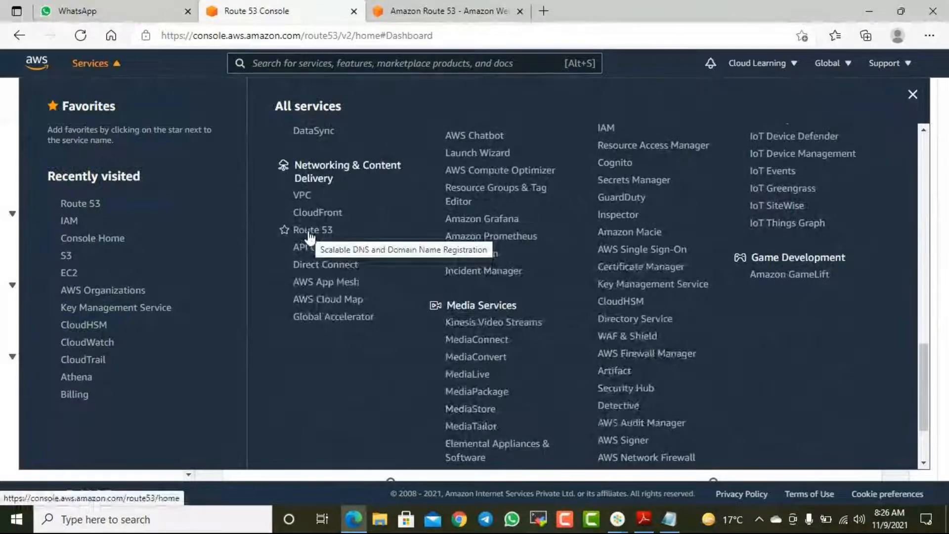
{"action": "scroll", "coordinate": [682, 239], "scroll_direction": "up", "scroll_amount": 1}
{"action": "scroll", "coordinate": [678, 230], "scroll_direction": "up", "scroll_amount": 10}
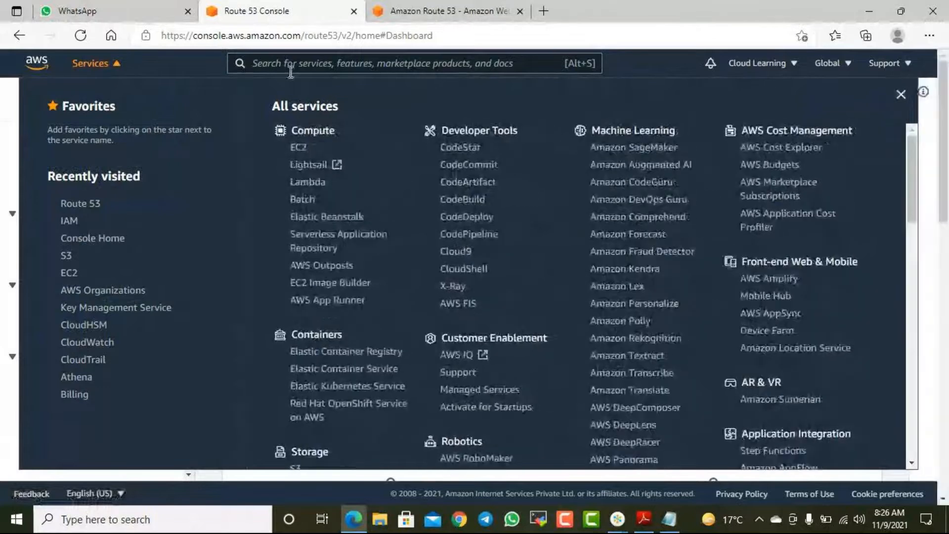
{"action": "left_click", "coordinate": [289, 63]}
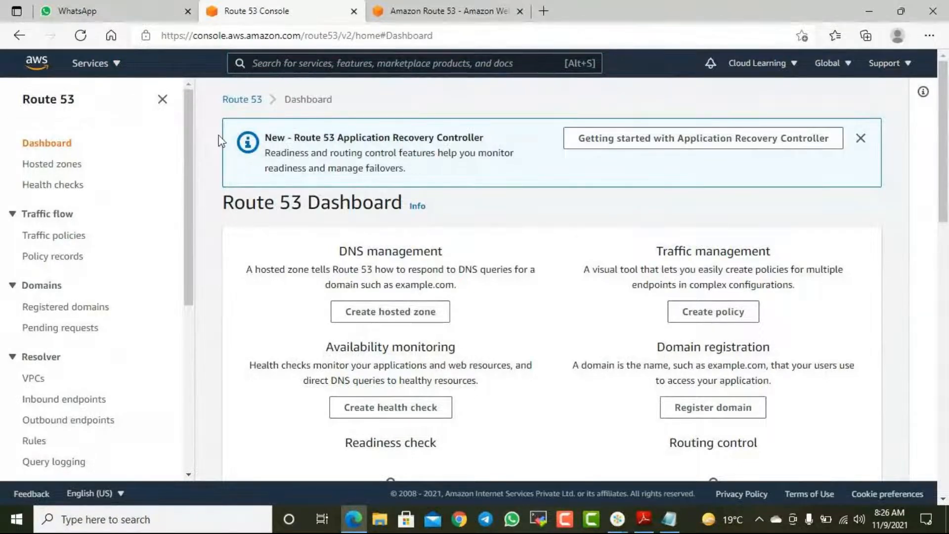
Highlight the DNS management, Traffic management, Availability monitoring and Domain registration headings, then bring up the AWS notes
{"action": "scroll", "coordinate": [830, 326], "scroll_direction": "down", "scroll_amount": 1}
{"action": "scroll", "coordinate": [826, 356], "scroll_direction": "down", "scroll_amount": 5}
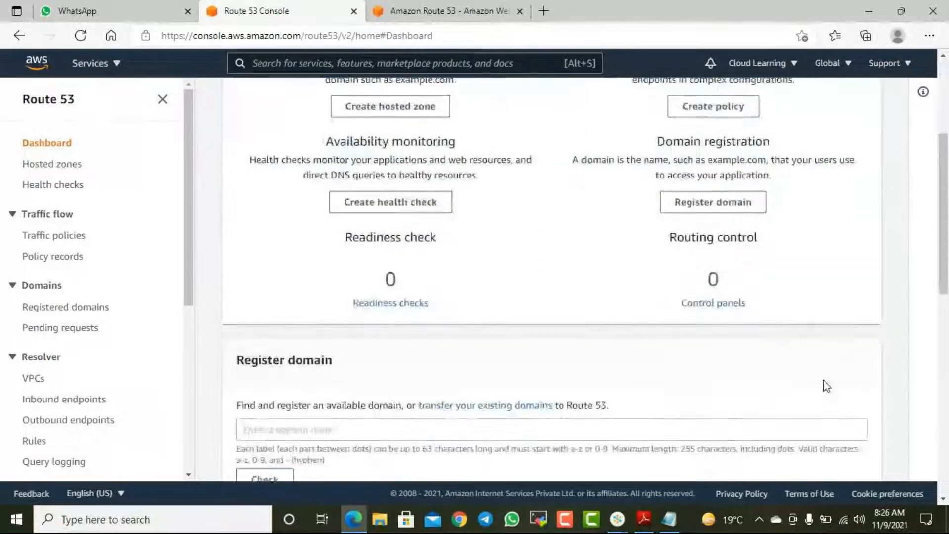
{"action": "scroll", "coordinate": [823, 386], "scroll_direction": "up", "scroll_amount": 6}
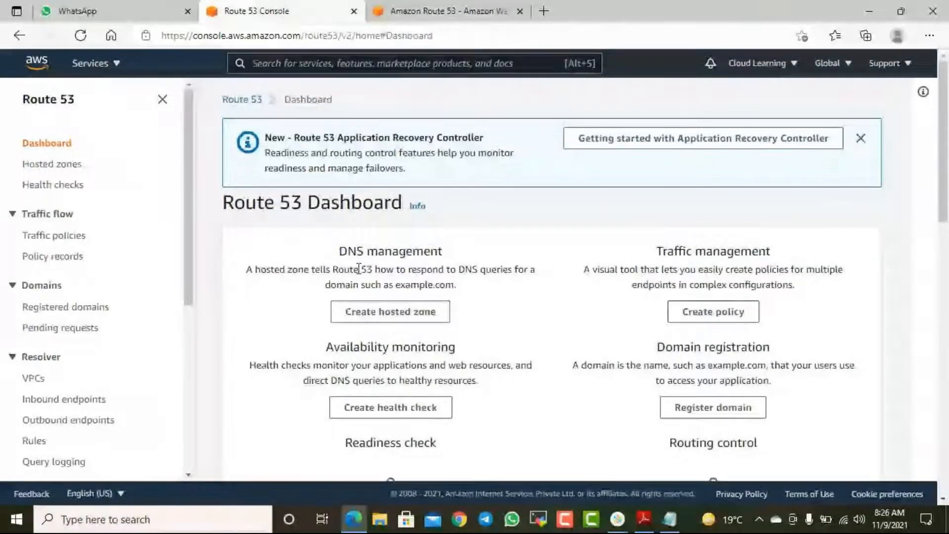
{"action": "left_click_drag", "start_coordinate": [339, 252], "coordinate": [426, 251]}
{"action": "left_click_drag", "start_coordinate": [662, 251], "coordinate": [752, 251]}
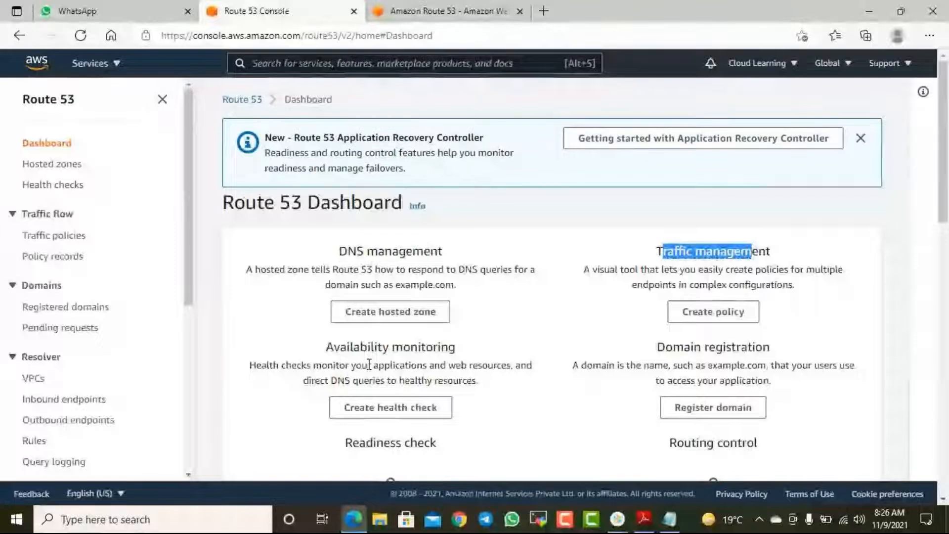
{"action": "left_click_drag", "start_coordinate": [342, 348], "coordinate": [469, 353]}
{"action": "left_click_drag", "start_coordinate": [673, 347], "coordinate": [770, 347]}
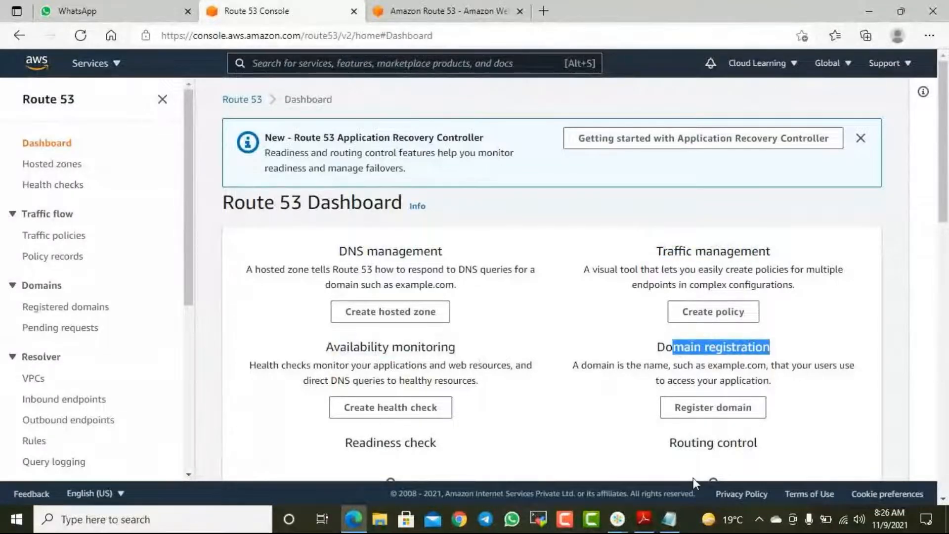
{"action": "left_click", "coordinate": [670, 518]}
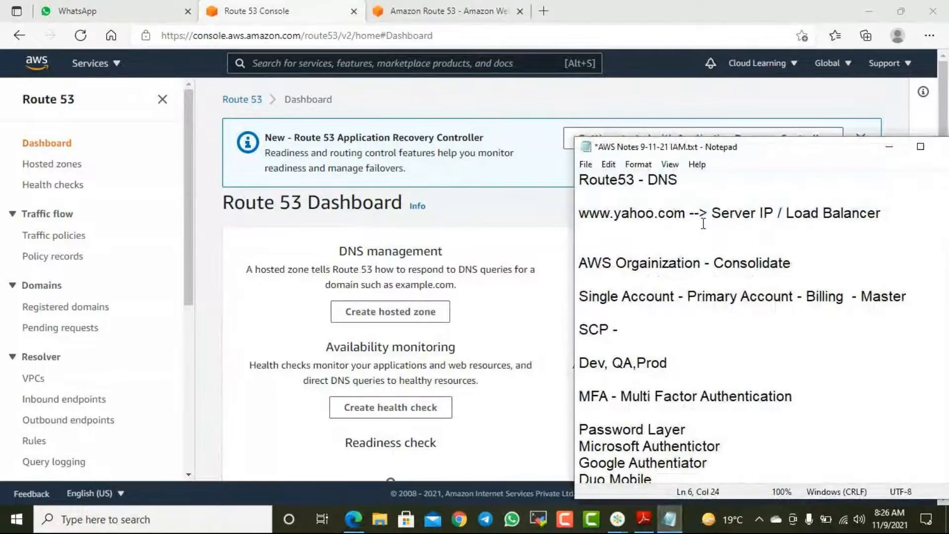
Below the yahoo.com line, add '1. DNS Management' and '2. Domain Registration' with matching indentation
{"action": "left_click", "coordinate": [898, 213]}
{"action": "key", "text": "Return"}
{"action": "key", "text": "Return"}
{"action": "type", "text": "1.  "}
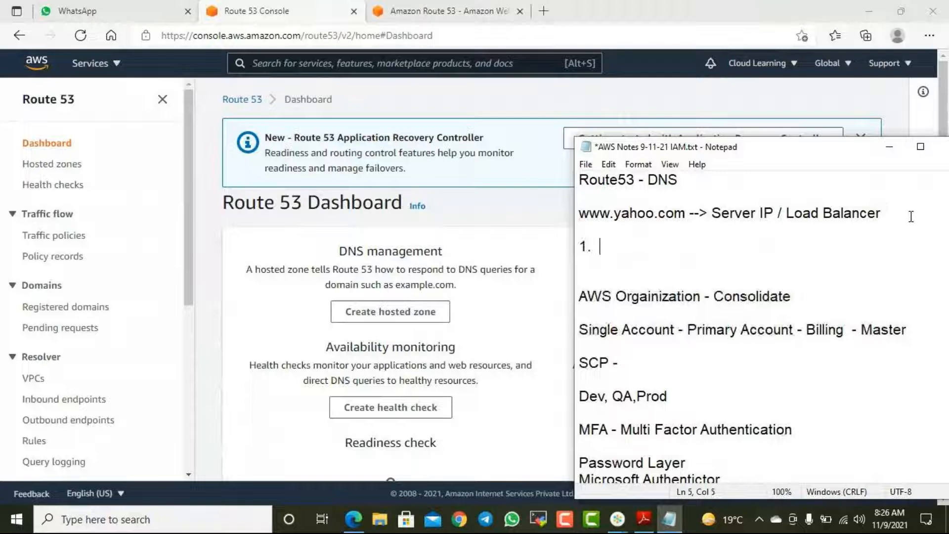
{"action": "type", "text": " DNS M"}
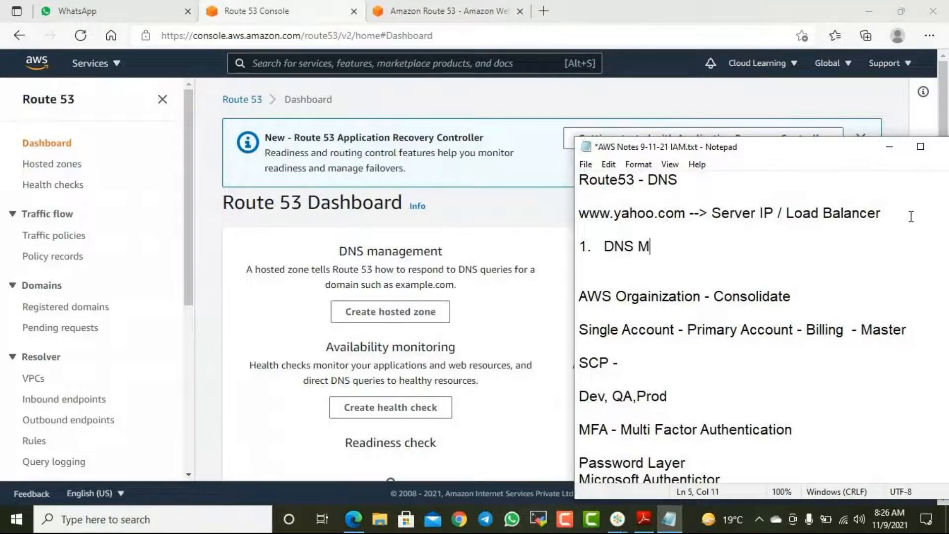
{"action": "type", "text": "anagement"}
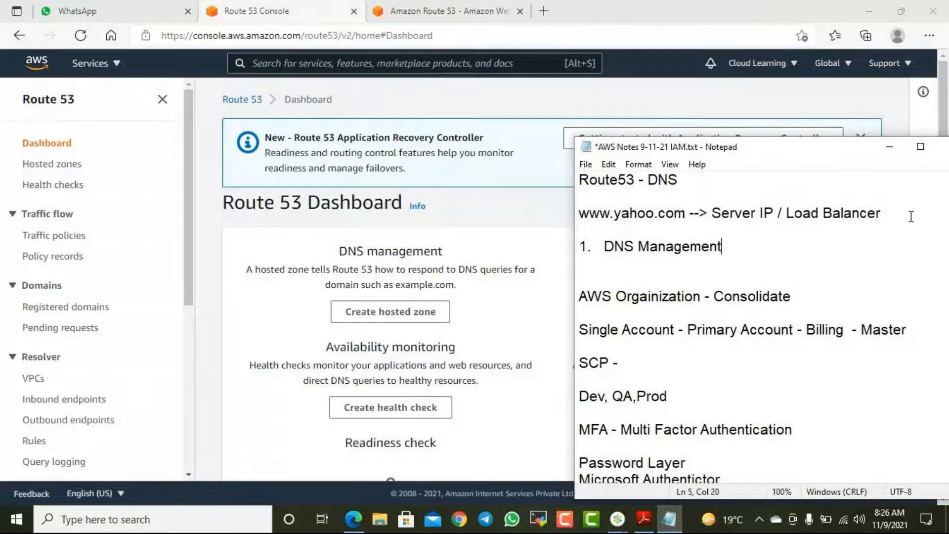
{"action": "key", "text": "Return"}
{"action": "type", "text": "2. "}
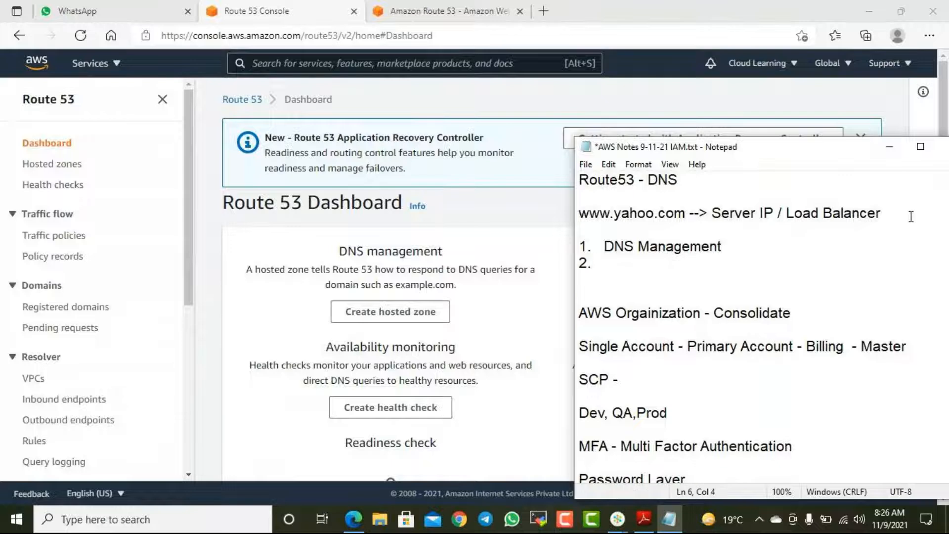
{"action": "type", "text": "Domain"}
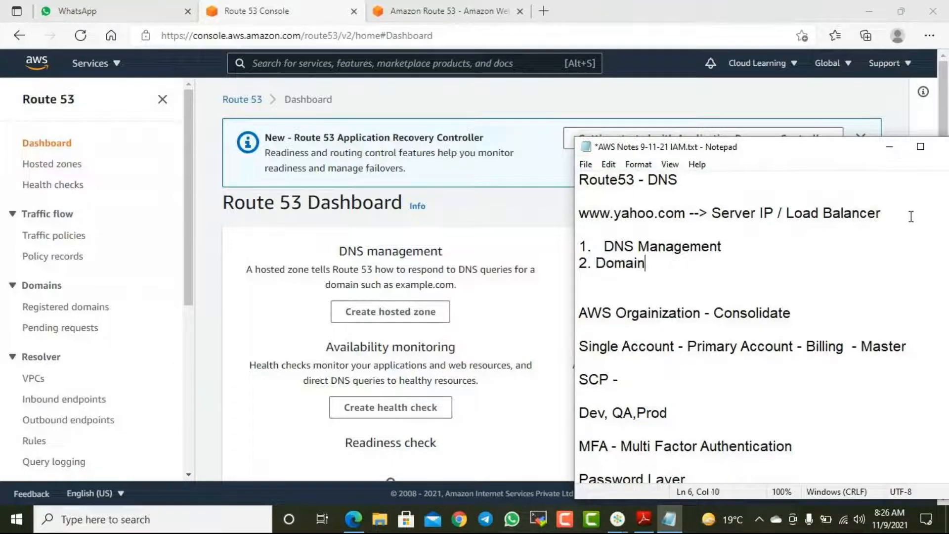
{"action": "type", "text": " Registration"}
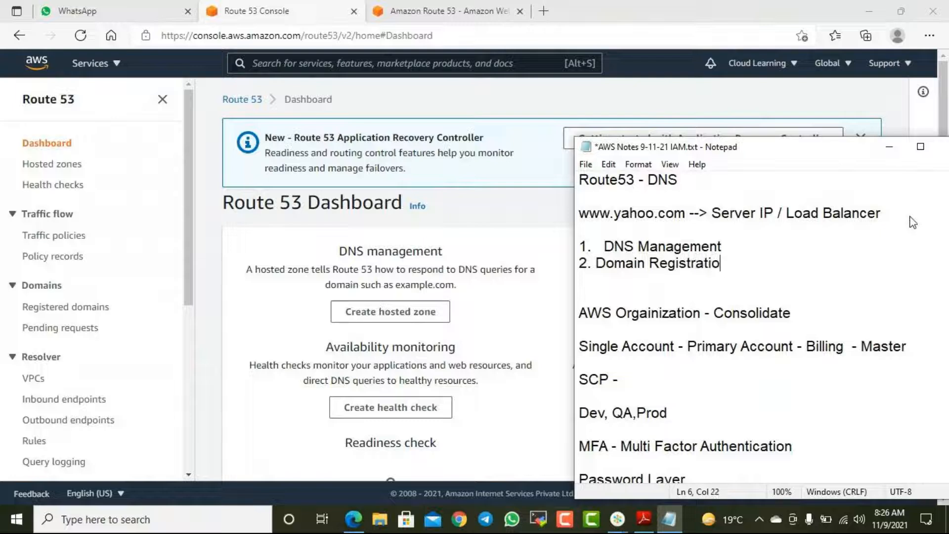
{"action": "key", "text": "Return"}
{"action": "key", "text": "Up"}
{"action": "key", "text": "Right"}
{"action": "key", "text": "Right"}
{"action": "key", "text": "Right"}
{"action": "key", "text": "Right"}
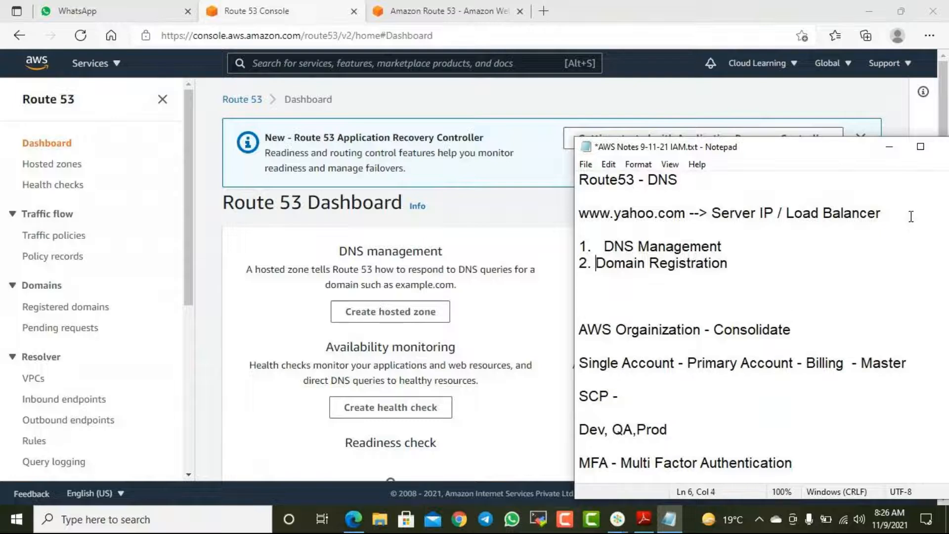
{"action": "key", "text": "Left"}
{"action": "key", "text": "Tab"}
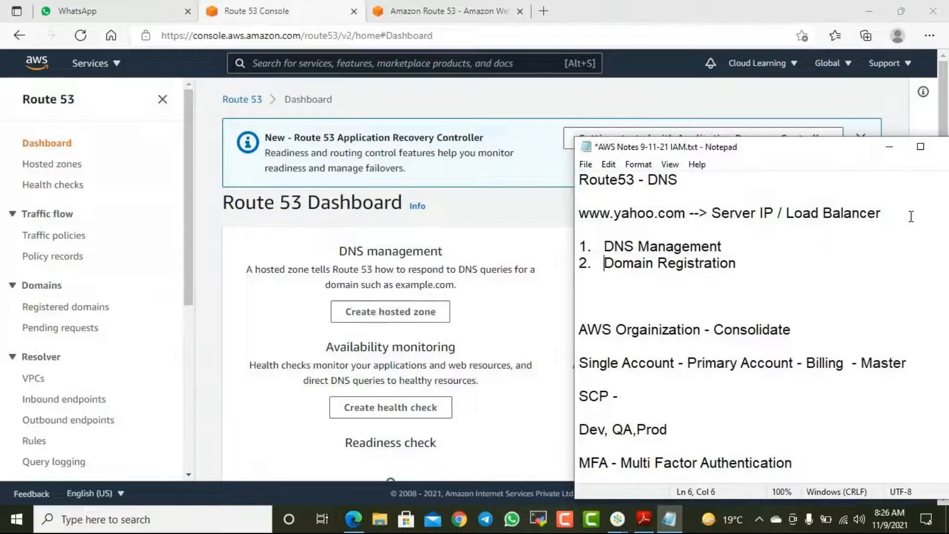
{"action": "key", "text": "End"}
Add '3. Availability Monitoring' to the list and delete the extra blank line below it
{"action": "key", "text": "Return"}
{"action": "type", "text": "3."}
{"action": "key", "text": "Tab"}
{"action": "type", "text": "Availab"}
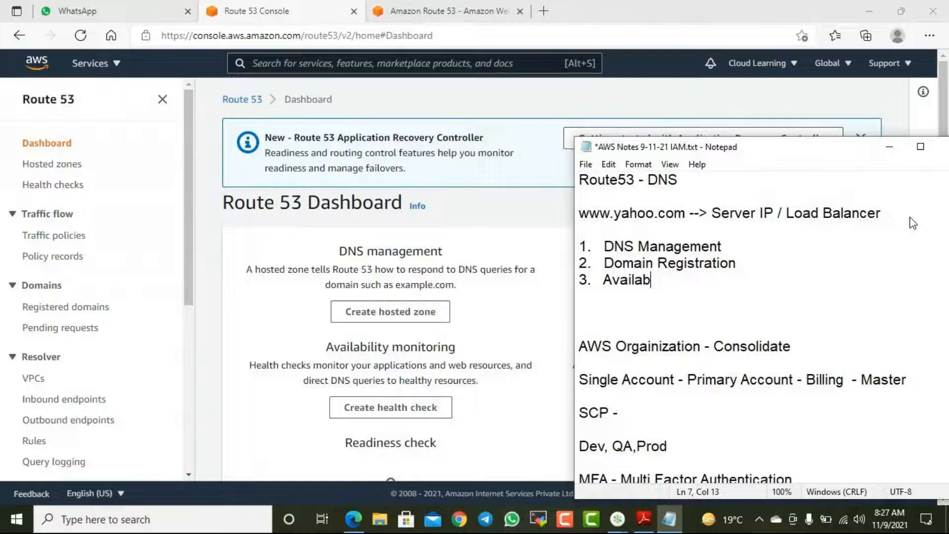
{"action": "type", "text": "o"}
{"action": "key", "text": "BackSpace"}
{"action": "type", "text": "ility Monitoring"}
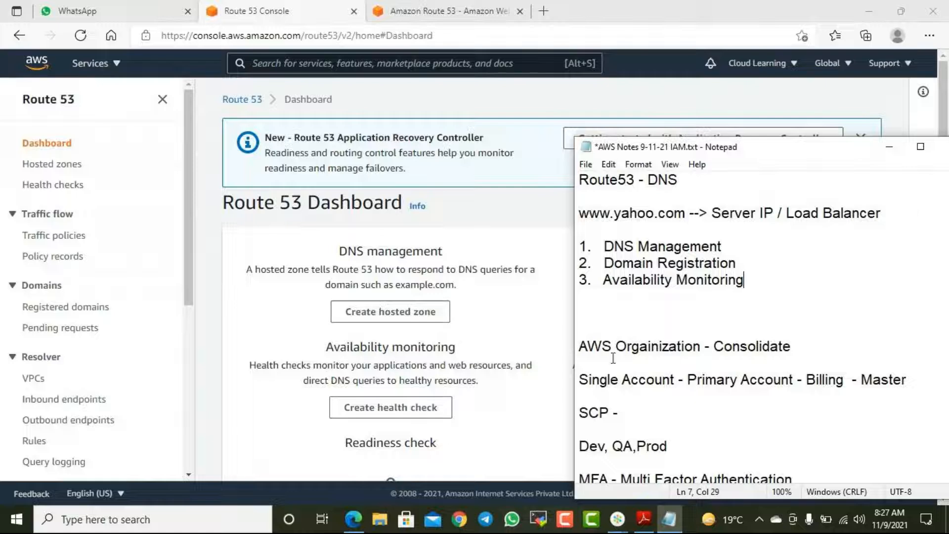
{"action": "left_click", "coordinate": [685, 303]}
{"action": "key", "text": "Delete"}
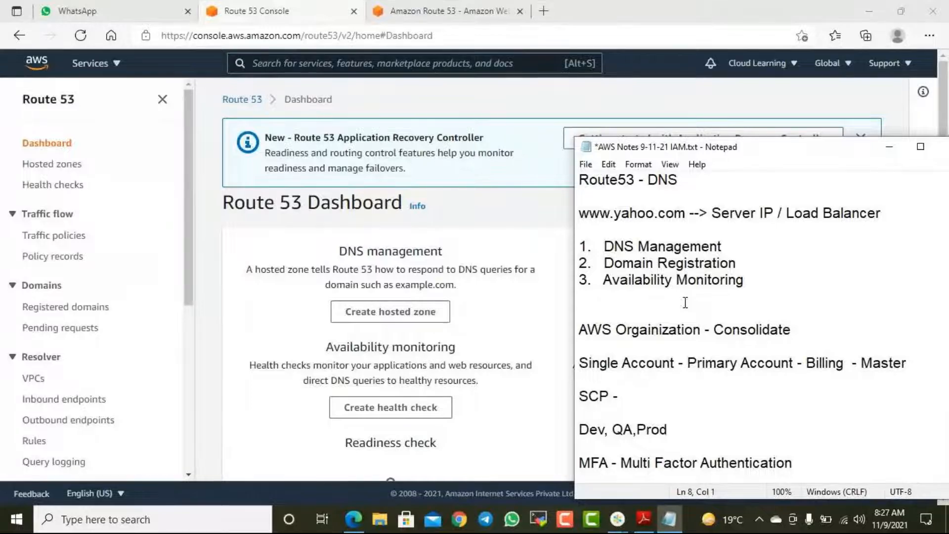
{"action": "left_click", "coordinate": [244, 220]}
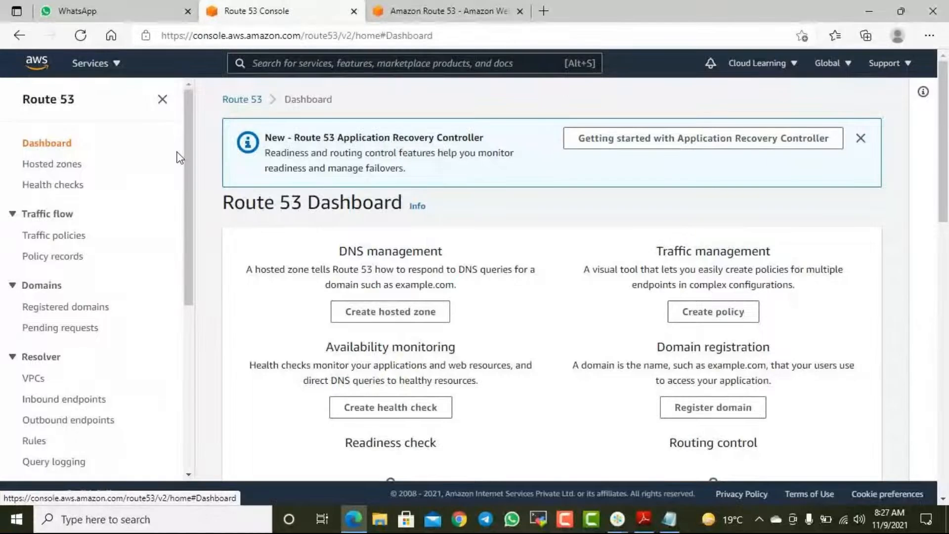
Start a Route 53 domain registration and check availability of classictour with the .com extension
{"action": "scroll", "coordinate": [720, 286], "scroll_direction": "down", "scroll_amount": 3}
{"action": "left_click", "coordinate": [733, 280]}
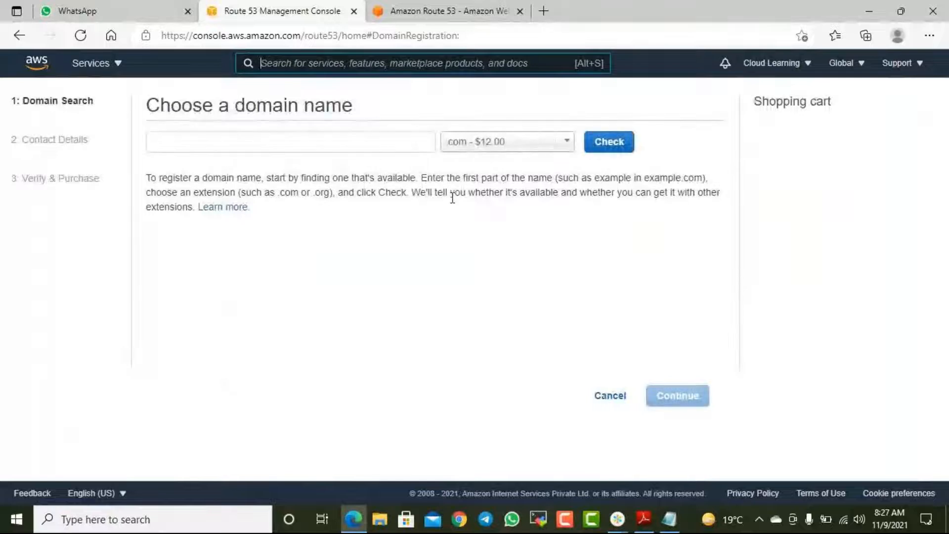
{"action": "left_click", "coordinate": [255, 142]}
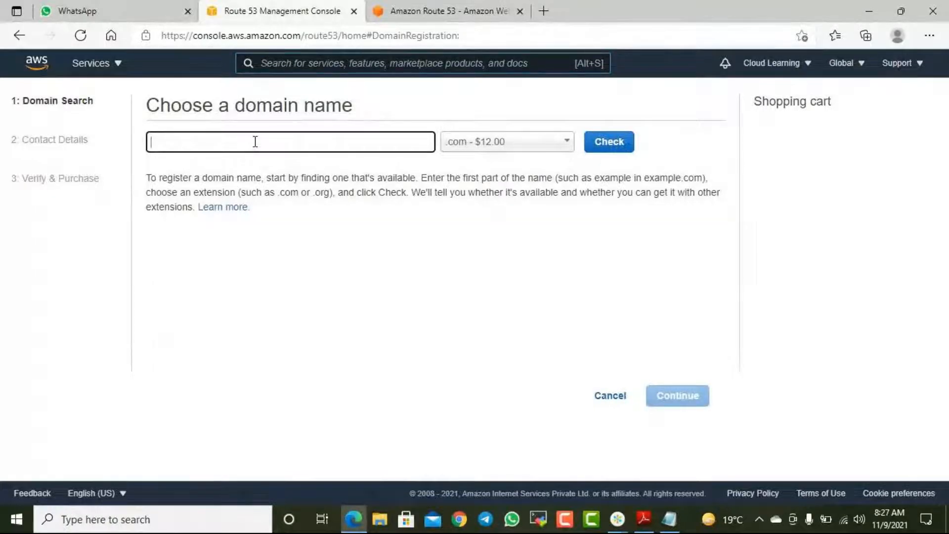
{"action": "type", "text": "classictour"}
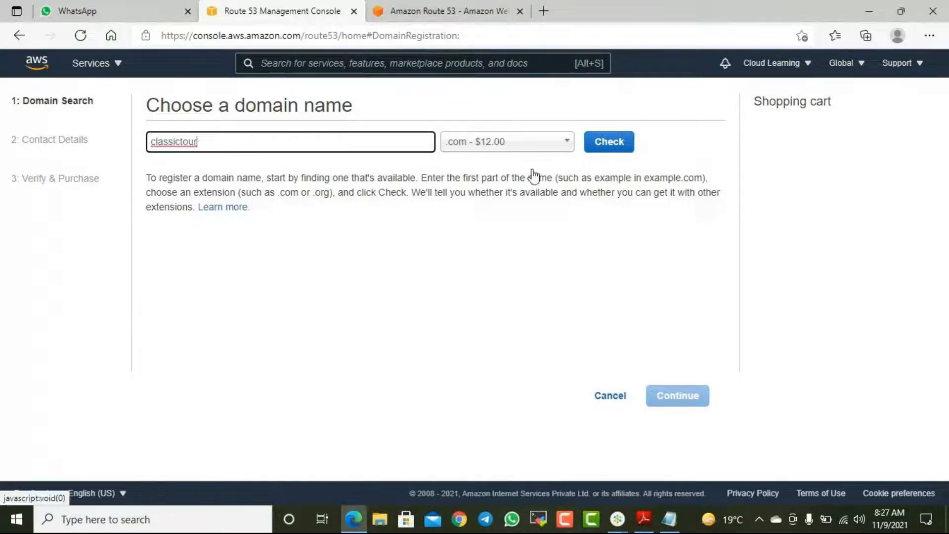
{"action": "left_click", "coordinate": [539, 142]}
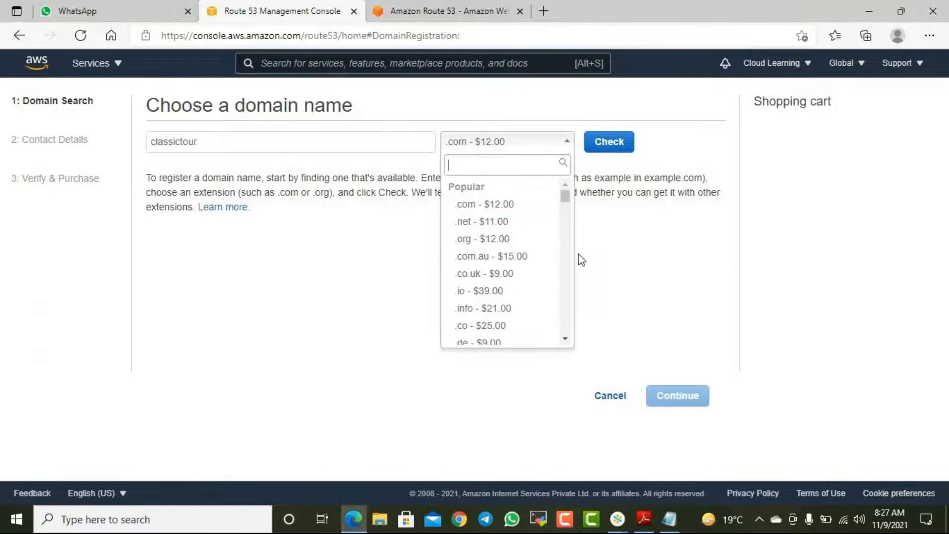
{"action": "left_click", "coordinate": [651, 254]}
{"action": "left_click", "coordinate": [618, 148]}
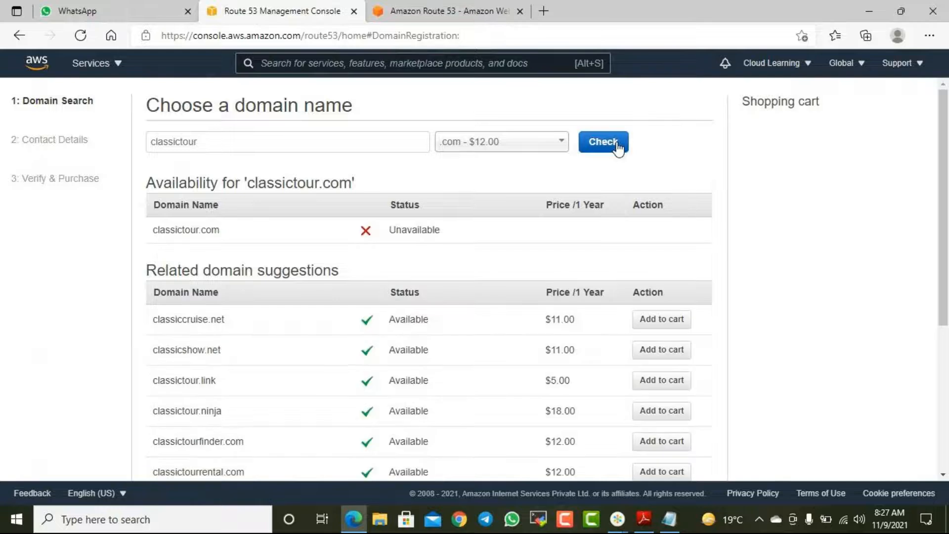
Scroll through the alternative domain suggestions for classictour and back to the top
{"action": "scroll", "coordinate": [637, 346], "scroll_direction": "down", "scroll_amount": 5}
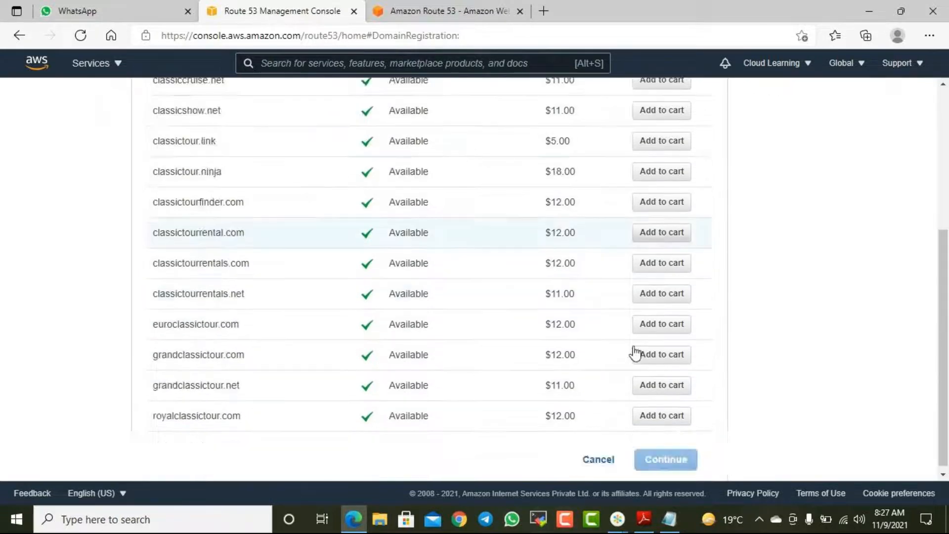
{"action": "scroll", "coordinate": [634, 354], "scroll_direction": "up", "scroll_amount": 5}
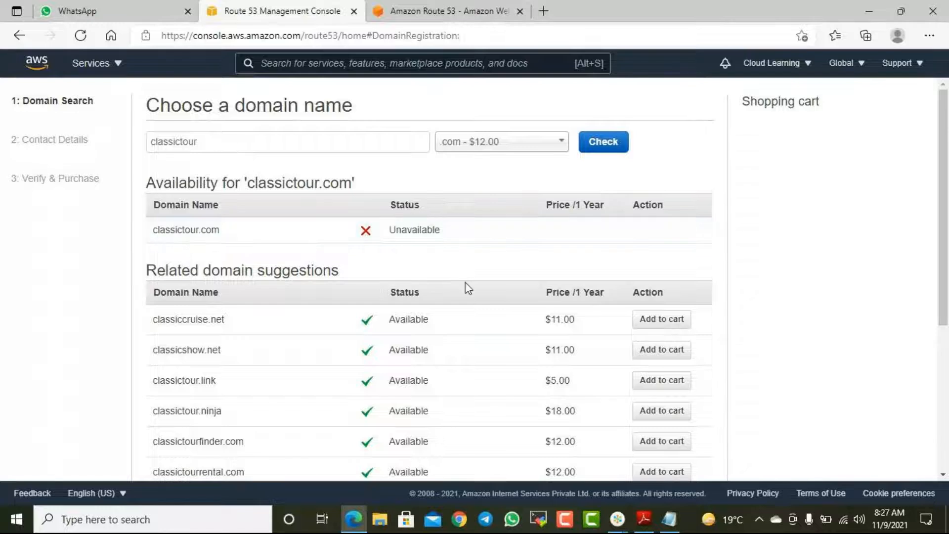
{"action": "scroll", "coordinate": [466, 286], "scroll_direction": "down", "scroll_amount": 2}
{"action": "scroll", "coordinate": [466, 302], "scroll_direction": "down", "scroll_amount": 1}
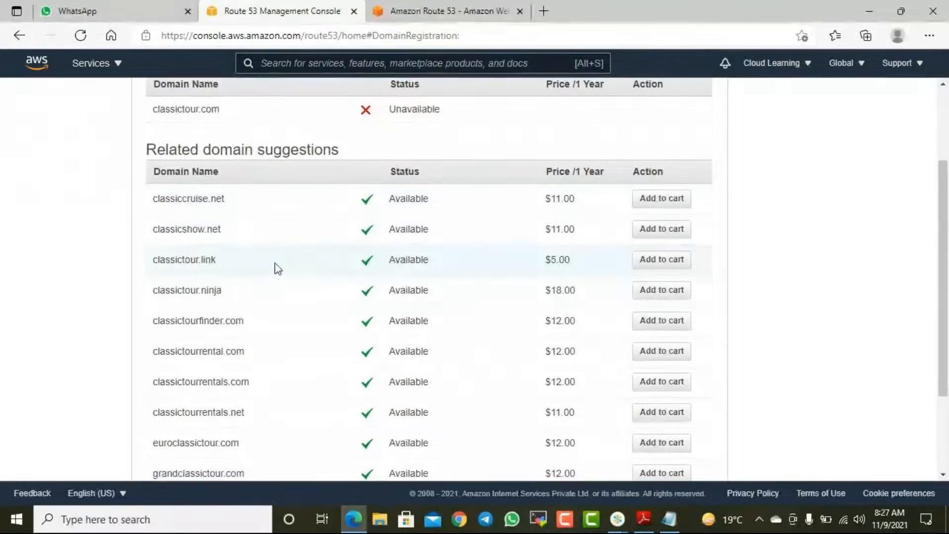
{"action": "scroll", "coordinate": [260, 296], "scroll_direction": "down", "scroll_amount": 2}
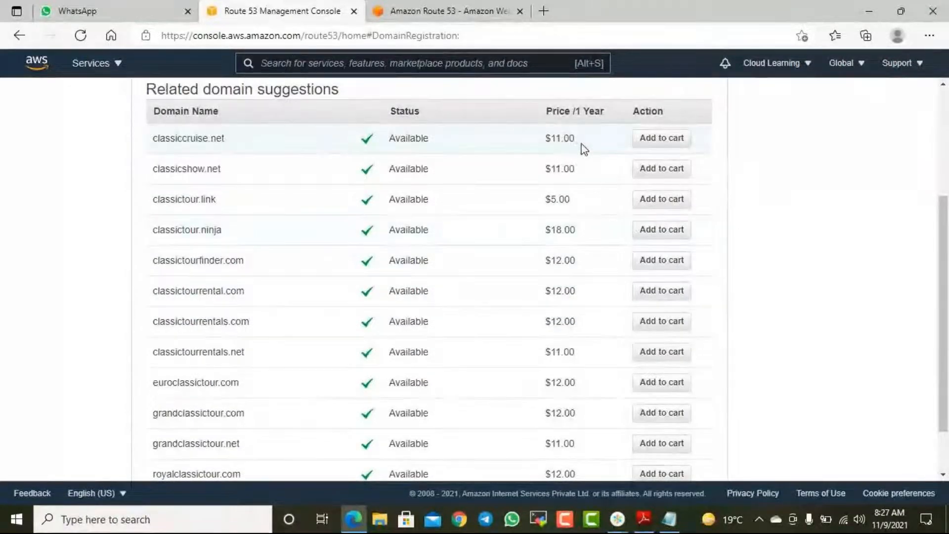
{"action": "scroll", "coordinate": [585, 149], "scroll_direction": "down", "scroll_amount": 2}
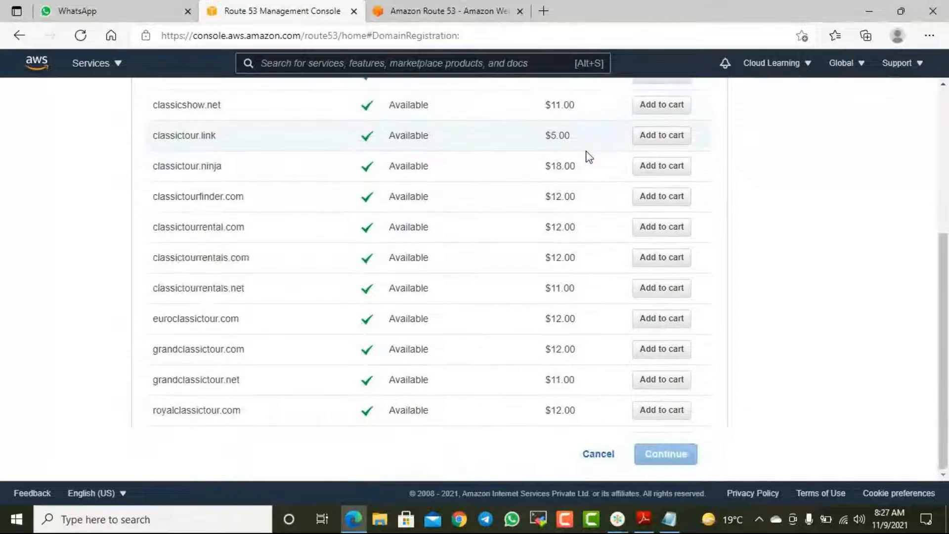
{"action": "scroll", "coordinate": [588, 156], "scroll_direction": "up", "scroll_amount": 5}
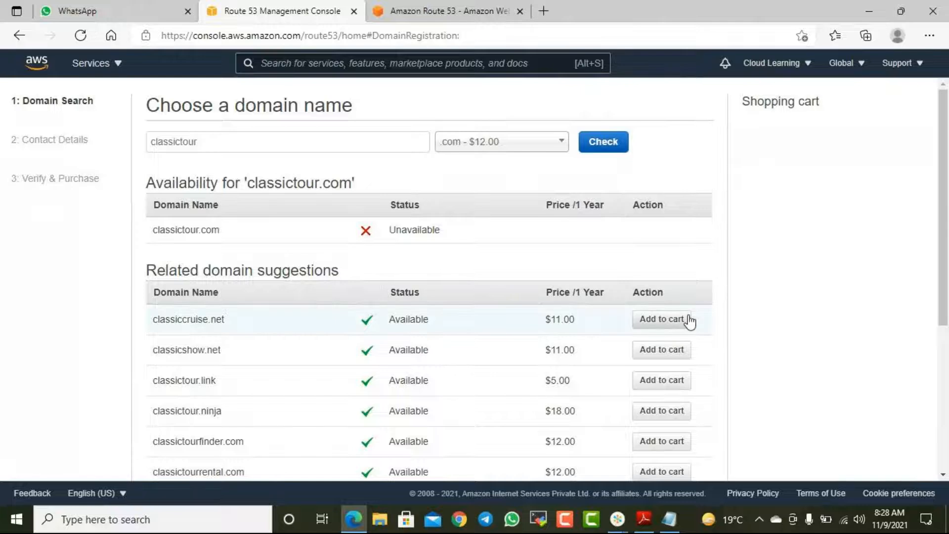
{"action": "scroll", "coordinate": [680, 301], "scroll_direction": "down", "scroll_amount": 2}
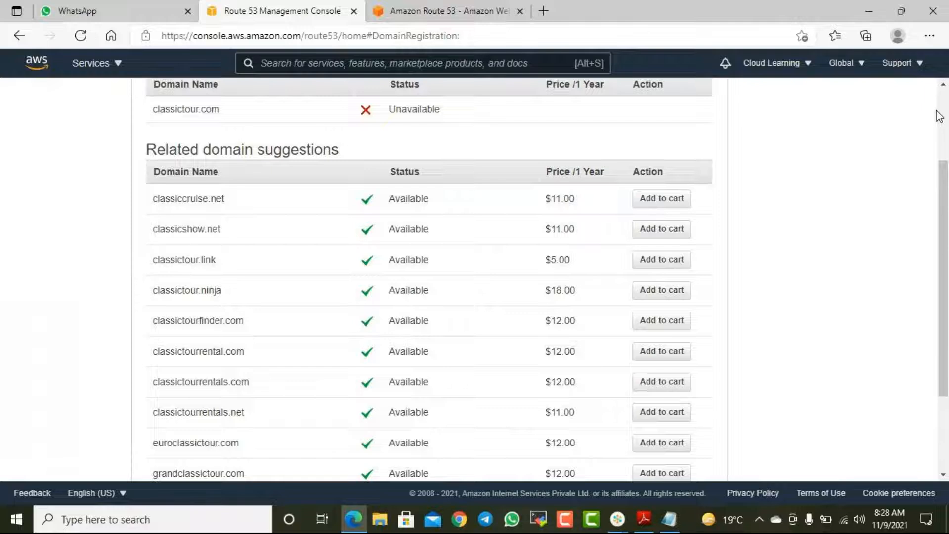
{"action": "scroll", "coordinate": [890, 158], "scroll_direction": "up", "scroll_amount": 2}
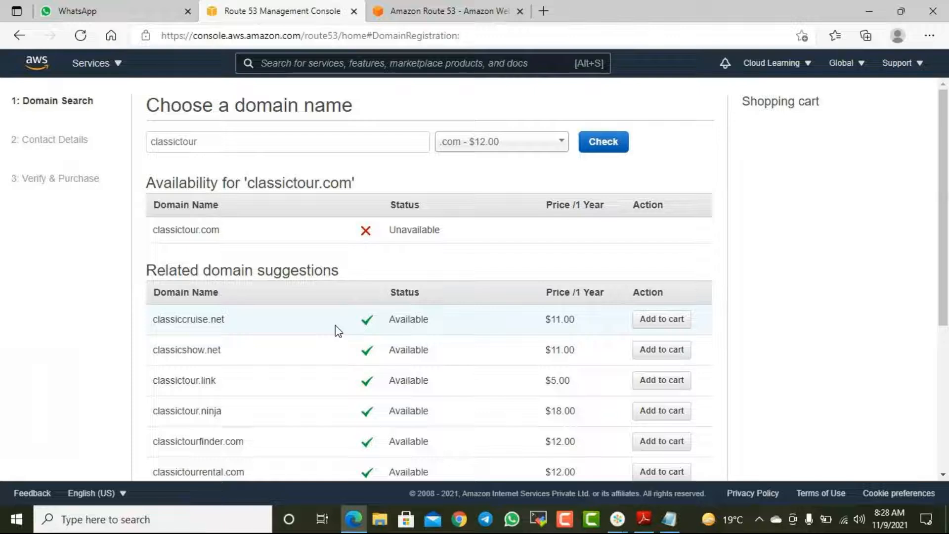
Below the feature list in the notes, type a new line 'Classictour.com --> Godaddy Domain'
{"action": "left_click", "coordinate": [669, 519]}
{"action": "key", "text": "Return"}
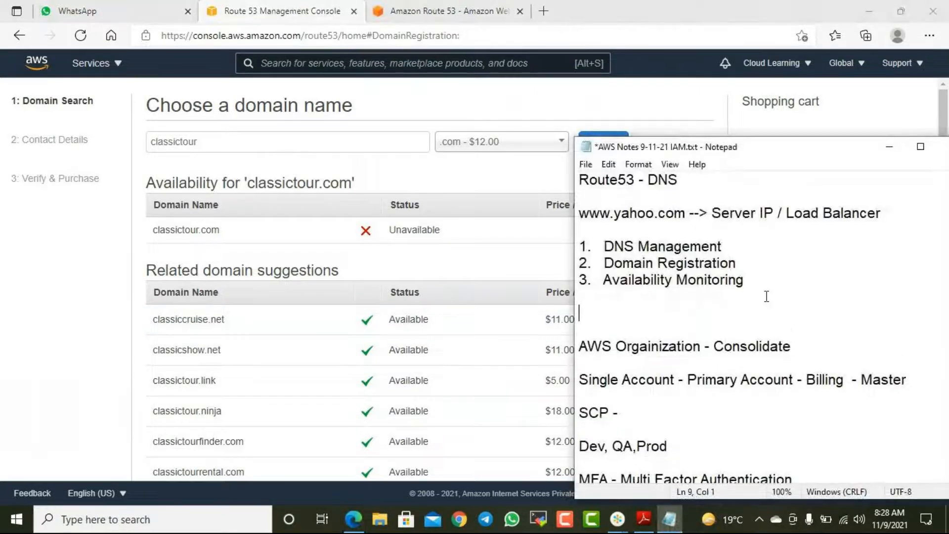
{"action": "type", "text": "Godadd"}
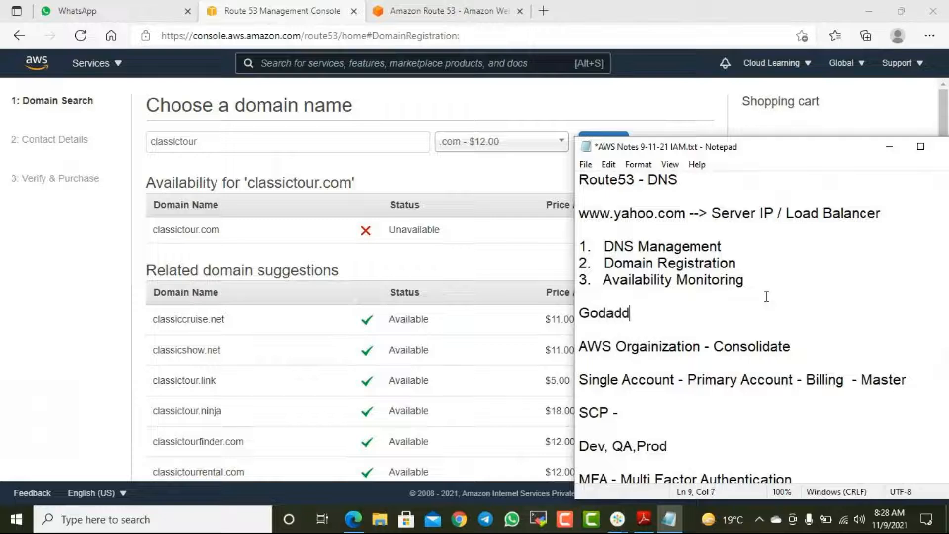
{"action": "type", "text": "y Domai"}
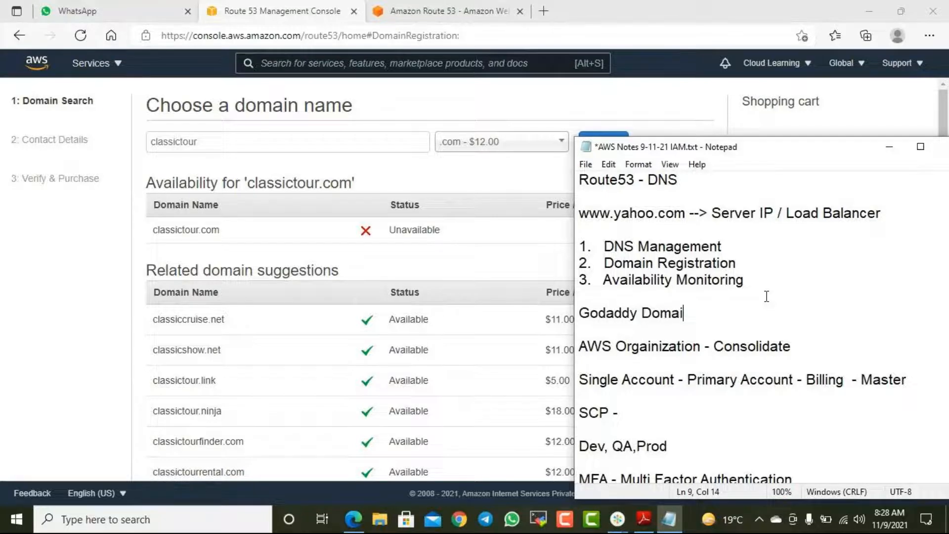
{"action": "type", "text": "m"}
{"action": "key", "text": "BackSpace"}
{"action": "type", "text": "n"}
{"action": "key", "text": "Home"}
{"action": "type", "text": "Classic"}
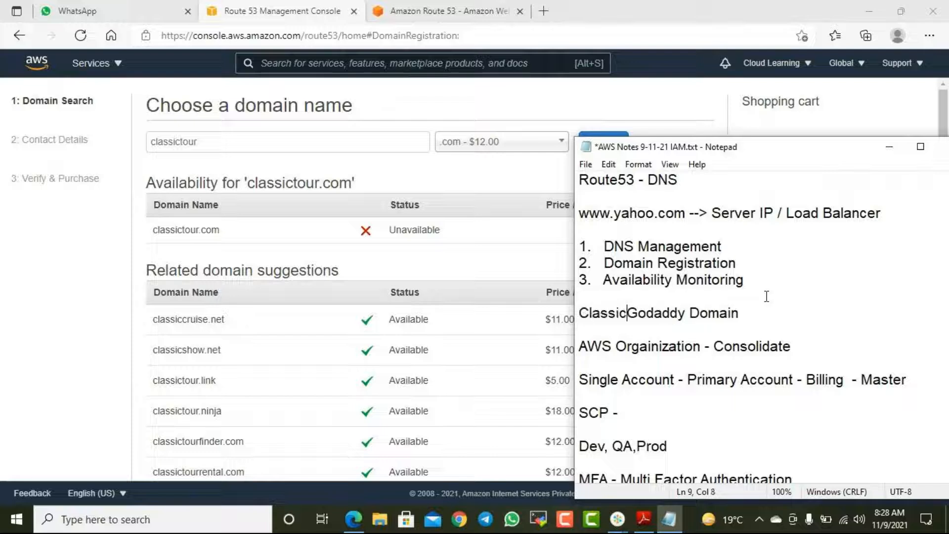
{"action": "type", "text": "tour.com   -->"}
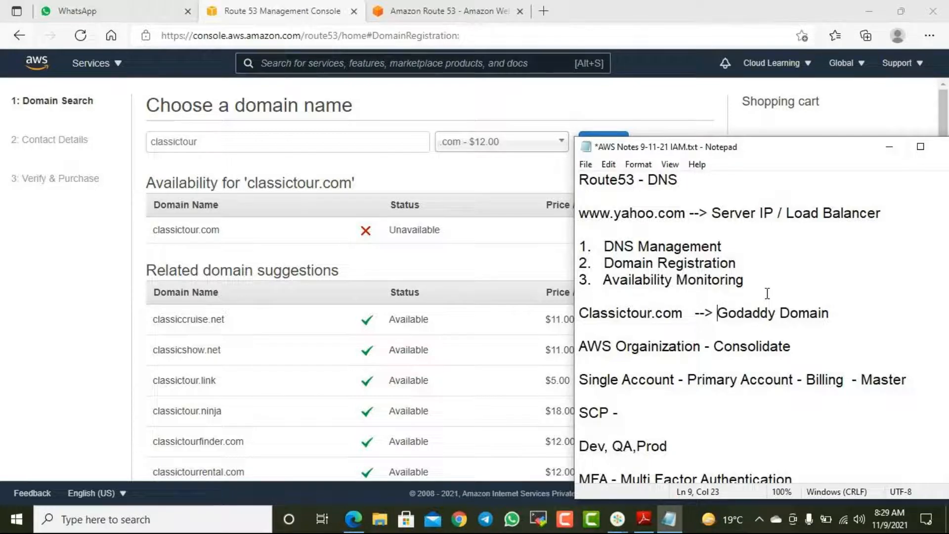
Append '-->' after Godaddy Domain and move the notes window toward the screen centre
{"action": "key", "text": "ctrl+Right"}
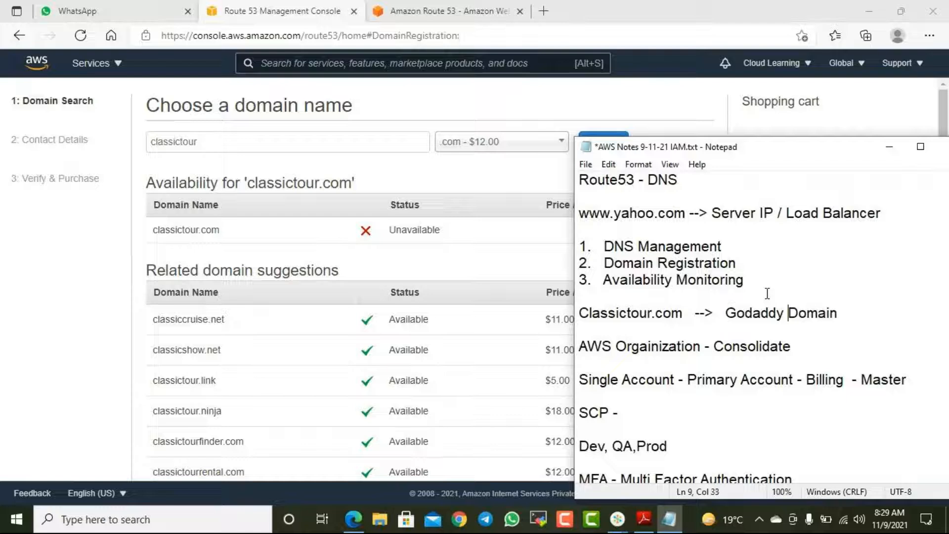
{"action": "key", "text": "End"}
{"action": "key", "text": "ctrl+shift+Left"}
{"action": "key", "text": "End"}
{"action": "right_click", "coordinate": [768, 293]}
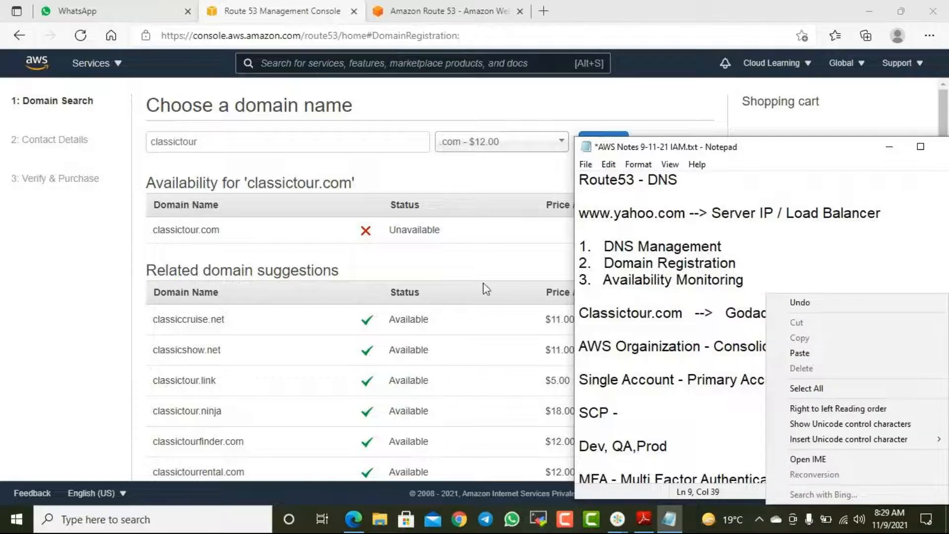
{"action": "double_click", "coordinate": [722, 283]}
{"action": "left_click", "coordinate": [858, 303]}
{"action": "left_click", "coordinate": [858, 319]}
{"action": "type", "text": "-->"}
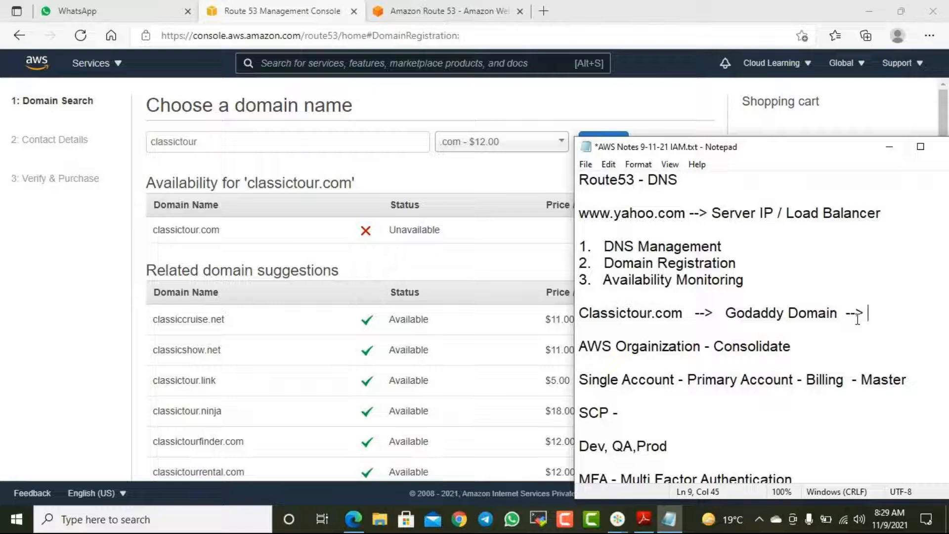
{"action": "left_click_drag", "start_coordinate": [753, 152], "coordinate": [557, 116]}
Highlight 'Godaddy Domain' on the Classictour line for emphasis, then return to the line end
{"action": "left_click", "coordinate": [505, 147]}
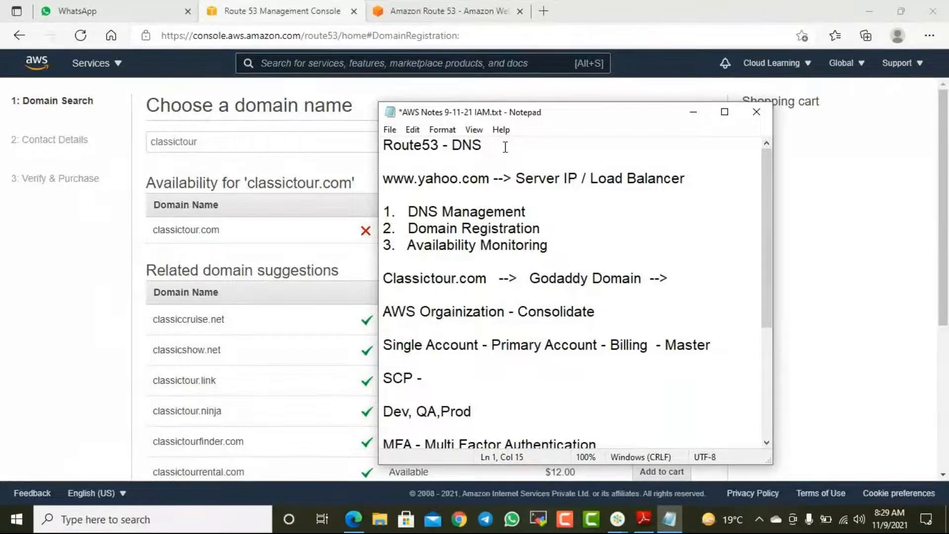
{"action": "left_click", "coordinate": [681, 280]}
{"action": "left_click_drag", "start_coordinate": [633, 281], "coordinate": [543, 279]}
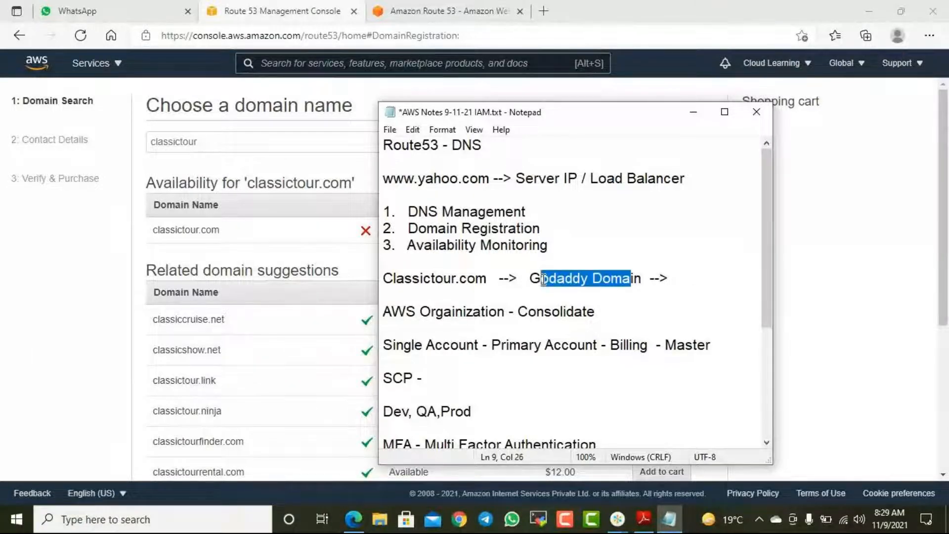
{"action": "left_click", "coordinate": [670, 296]}
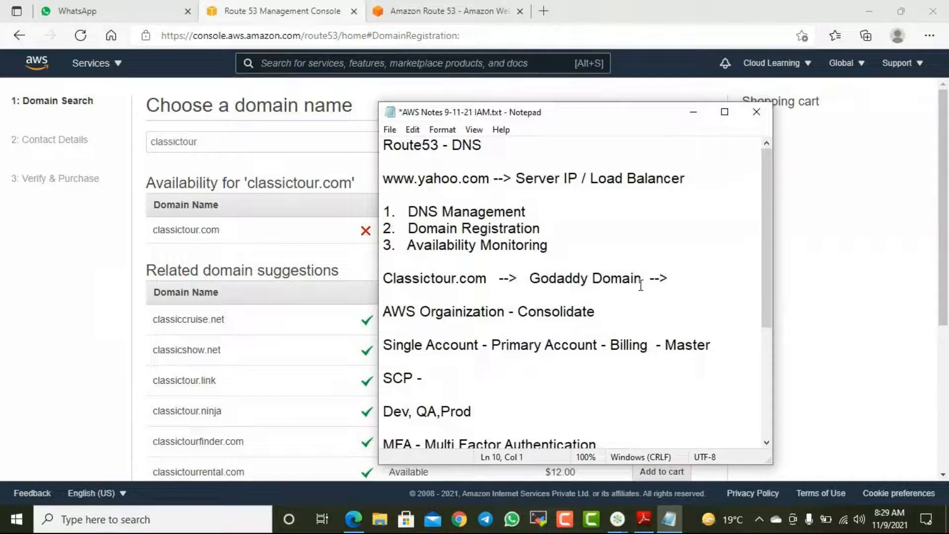
{"action": "left_click_drag", "start_coordinate": [636, 279], "coordinate": [553, 277]}
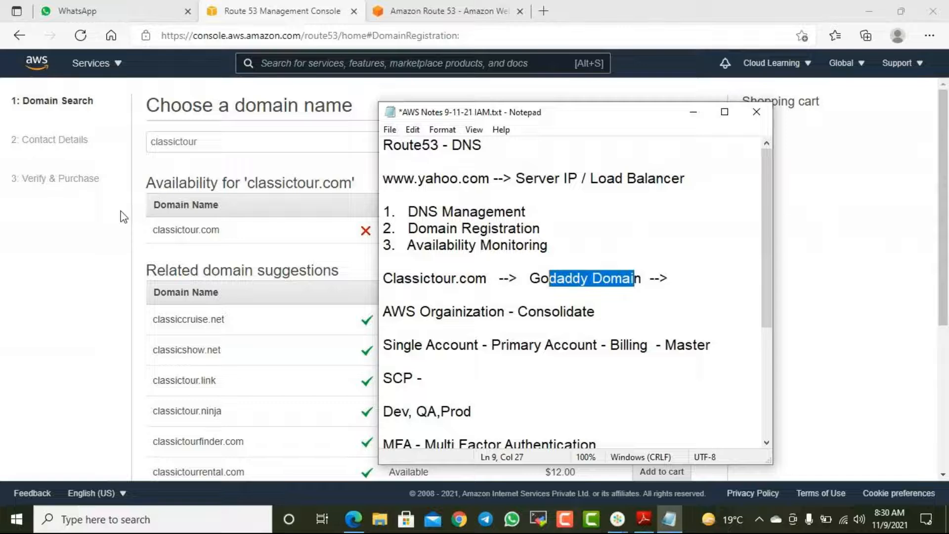
{"action": "left_click", "coordinate": [684, 279]}
Continue the line with 'Customized DNS -> Amazon DNS Name Server', inserting 'DNS' before 'Name'
{"action": "type", "text": "Cs"}
{"action": "key", "text": "BackSpace"}
{"action": "type", "text": "uso"}
{"action": "key", "text": "BackSpace"}
{"action": "type", "text": "tomized DNS "}
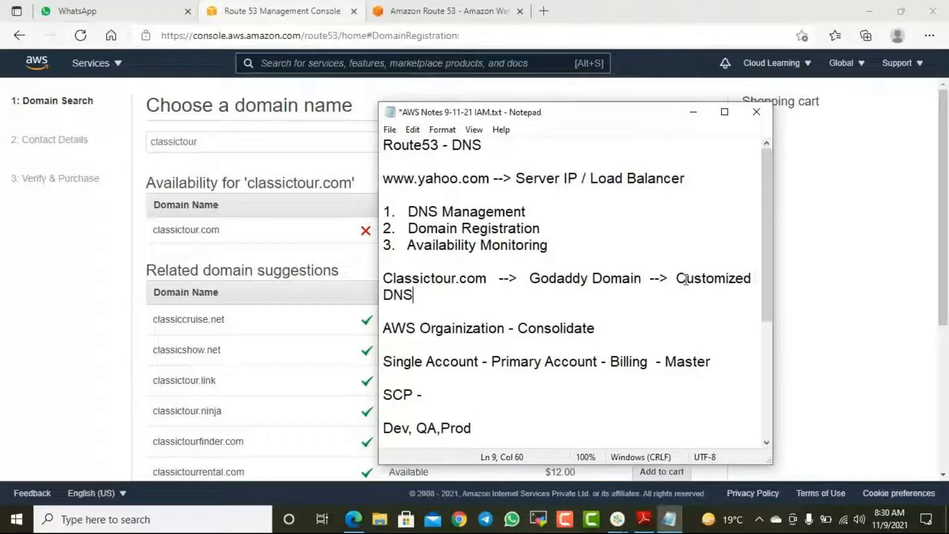
{"action": "type", "text": " -> "}
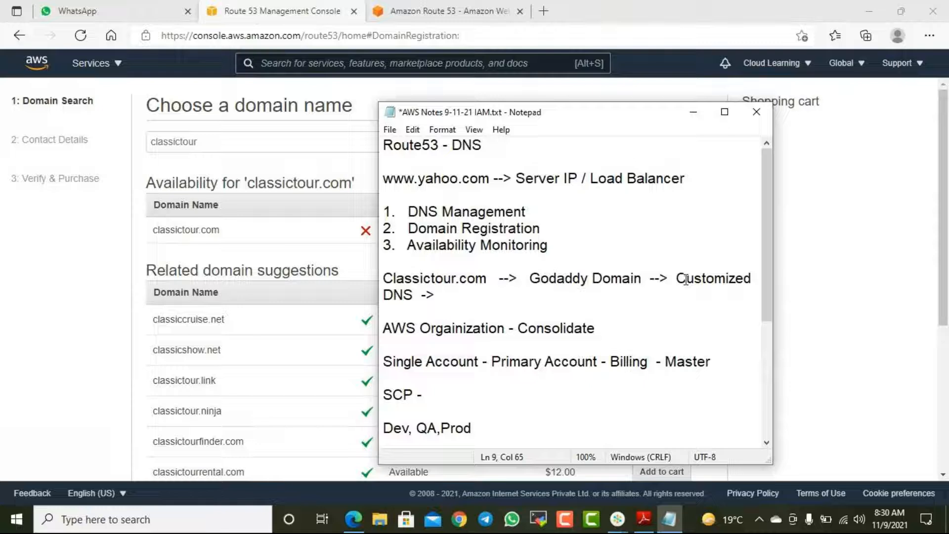
{"action": "type", "text": "Amzon"}
{"action": "key", "text": "BackSpace"}
{"action": "key", "text": "BackSpace"}
{"action": "key", "text": "BackSpace"}
{"action": "type", "text": "azon Name "}
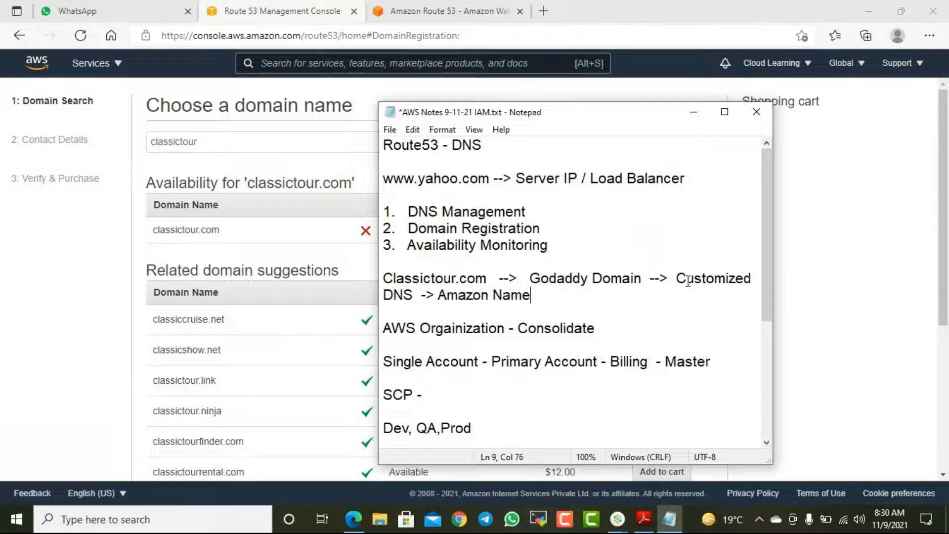
{"action": "type", "text": "Server"}
{"action": "key", "text": "ctrl+Left"}
{"action": "key", "text": "ctrl+Left"}
{"action": "key", "text": "ctrl+Left"}
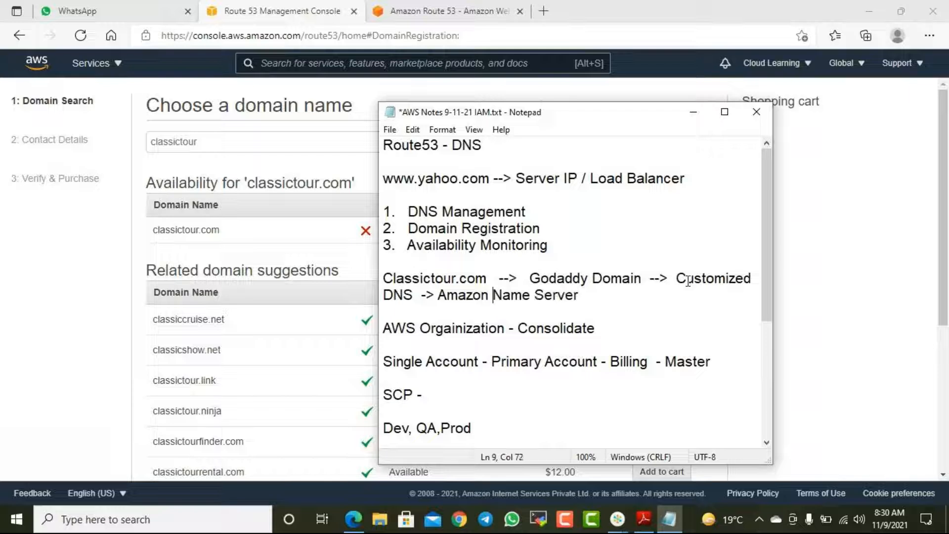
{"action": "key", "text": "ctrl+Right"}
{"action": "type", "text": "DNS"}
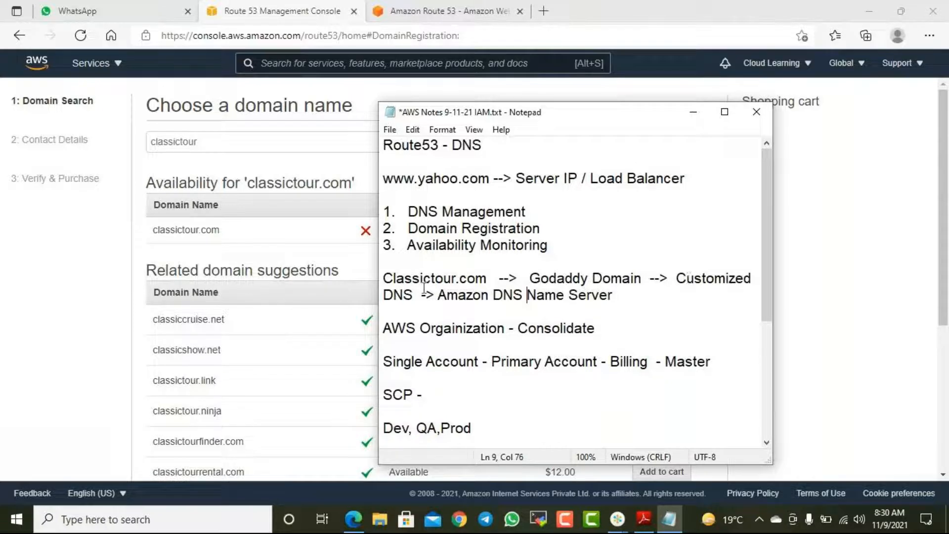
{"action": "left_click_drag", "start_coordinate": [394, 278], "coordinate": [470, 278]}
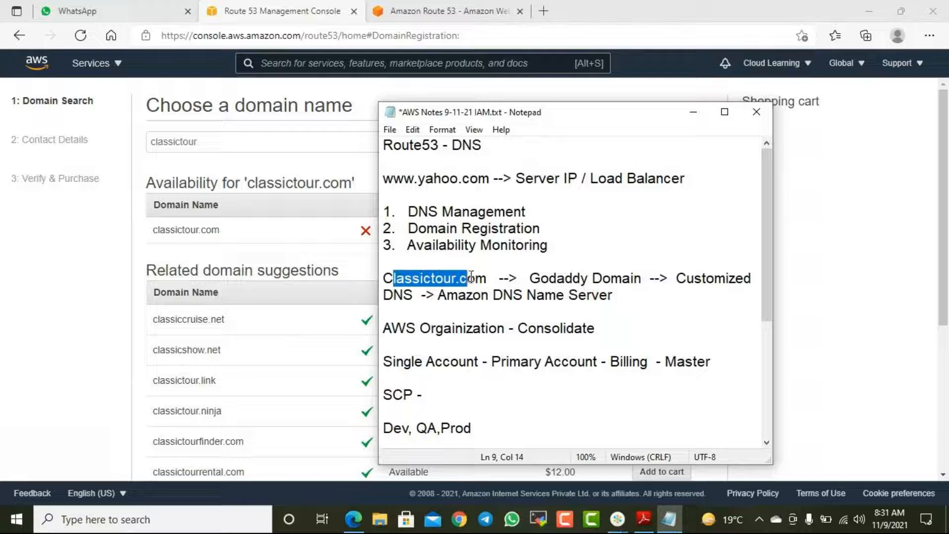
{"action": "left_click_drag", "start_coordinate": [574, 278], "coordinate": [622, 277]}
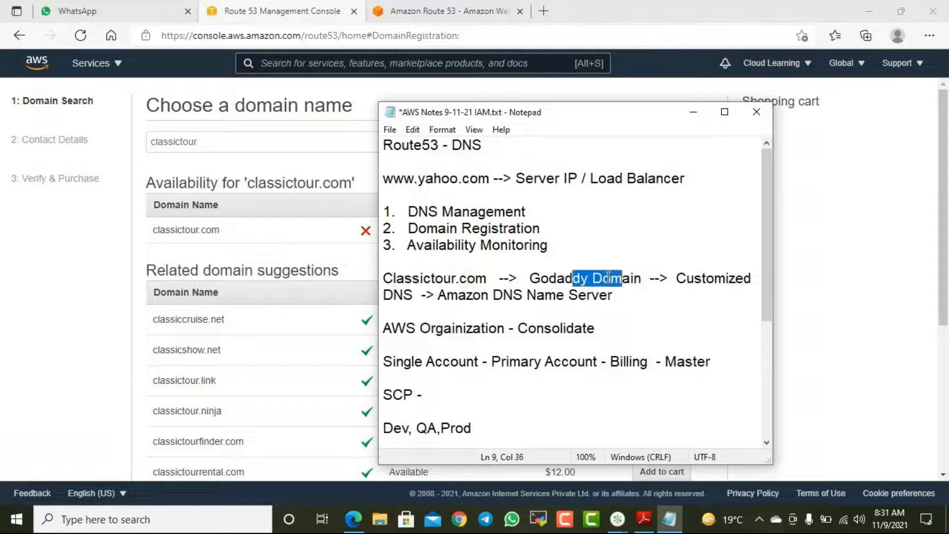
{"action": "left_click_drag", "start_coordinate": [396, 278], "coordinate": [463, 278]}
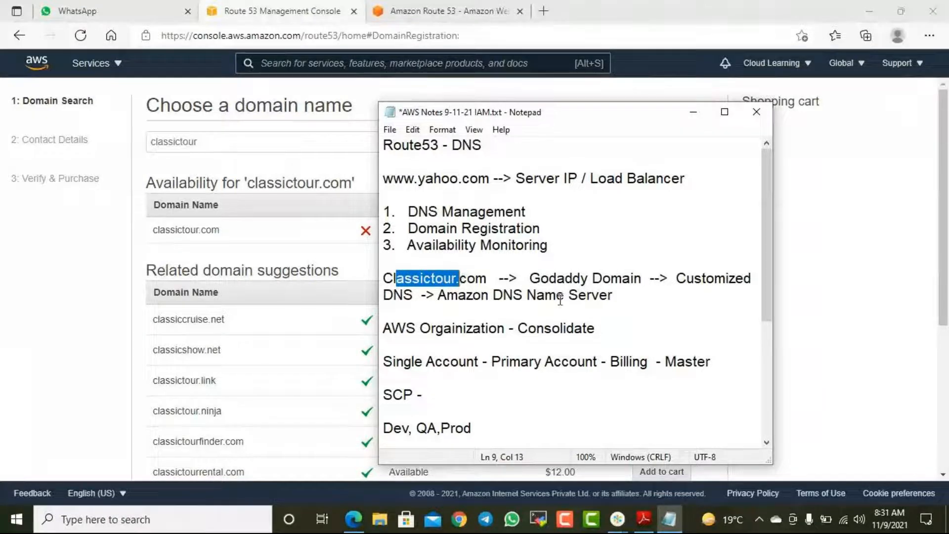
{"action": "left_click_drag", "start_coordinate": [573, 278], "coordinate": [624, 277]}
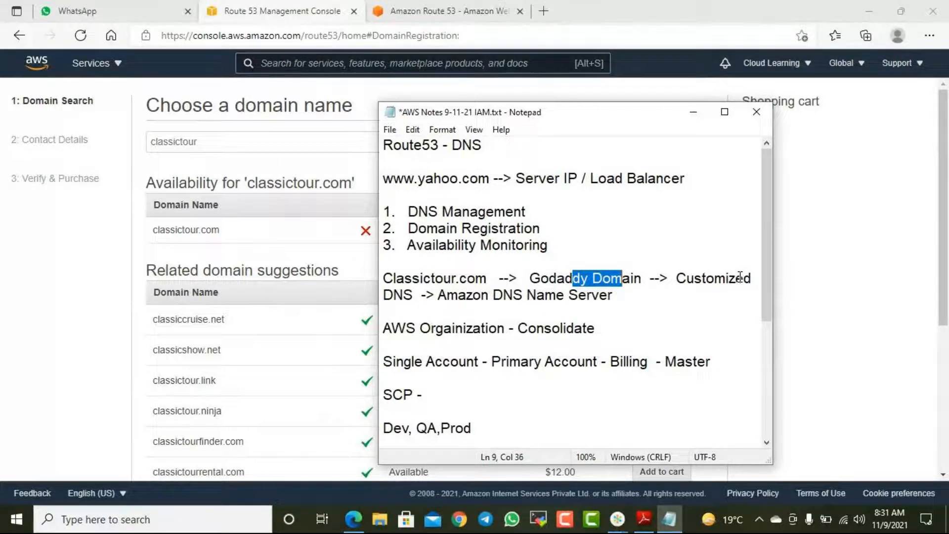
{"action": "left_click_drag", "start_coordinate": [715, 278], "coordinate": [757, 278]}
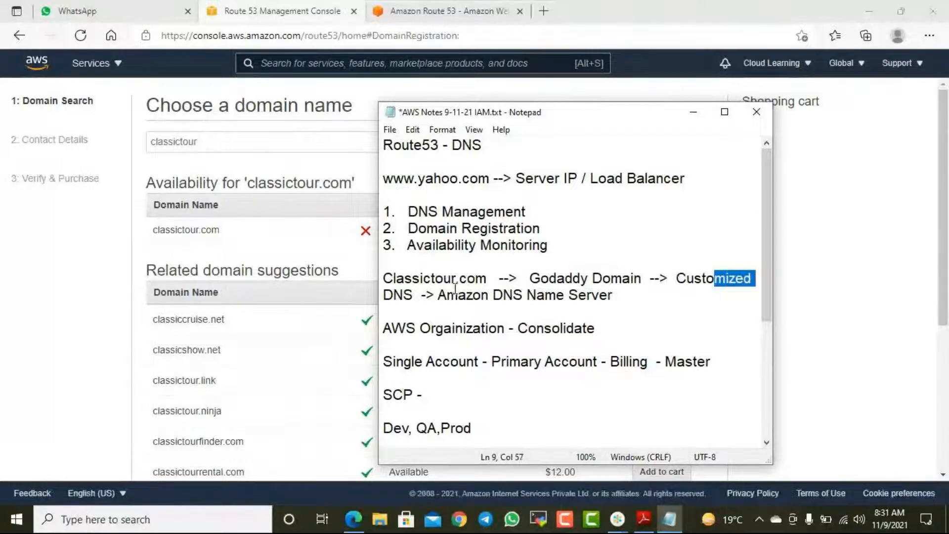
{"action": "left_click_drag", "start_coordinate": [448, 296], "coordinate": [576, 302]}
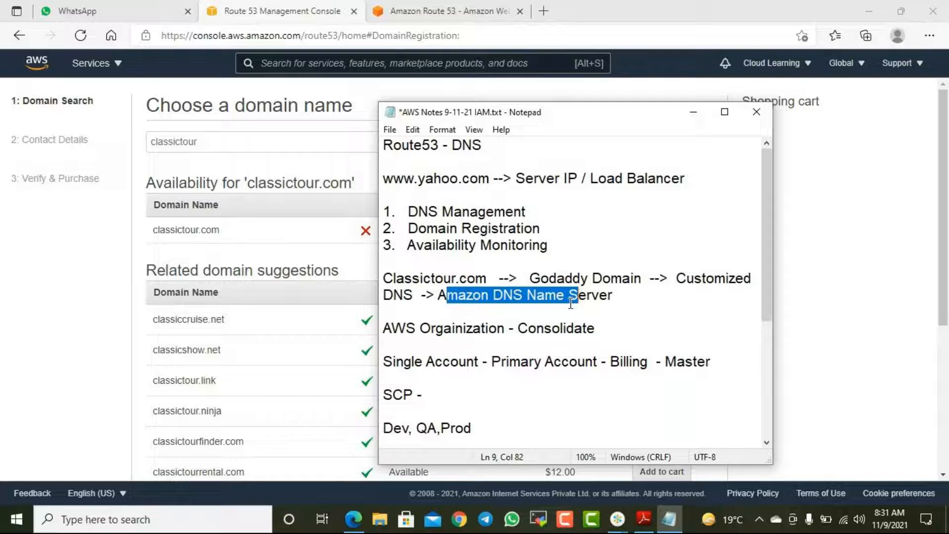
{"action": "left_click", "coordinate": [656, 295]}
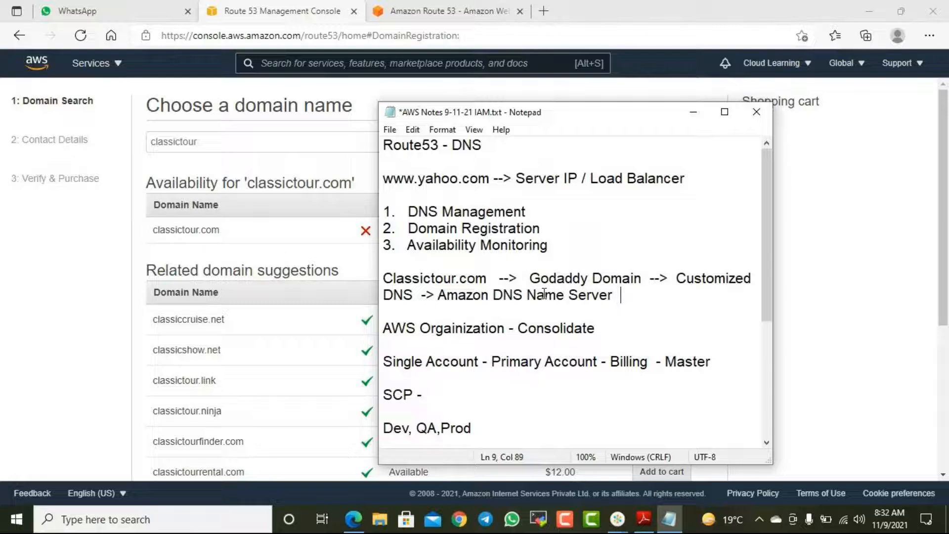
Extend the Classictour line with '-- AWS Hosted Zone (classictour.com) - A Record'
{"action": "type", "text": "--"}
{"action": "type", "text": "AWS Hosted Z"}
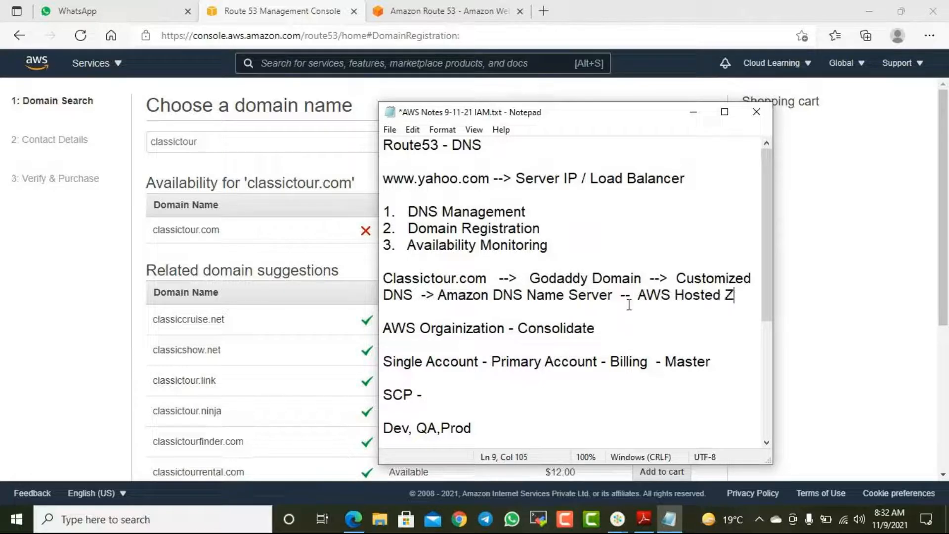
{"action": "type", "text": "one"}
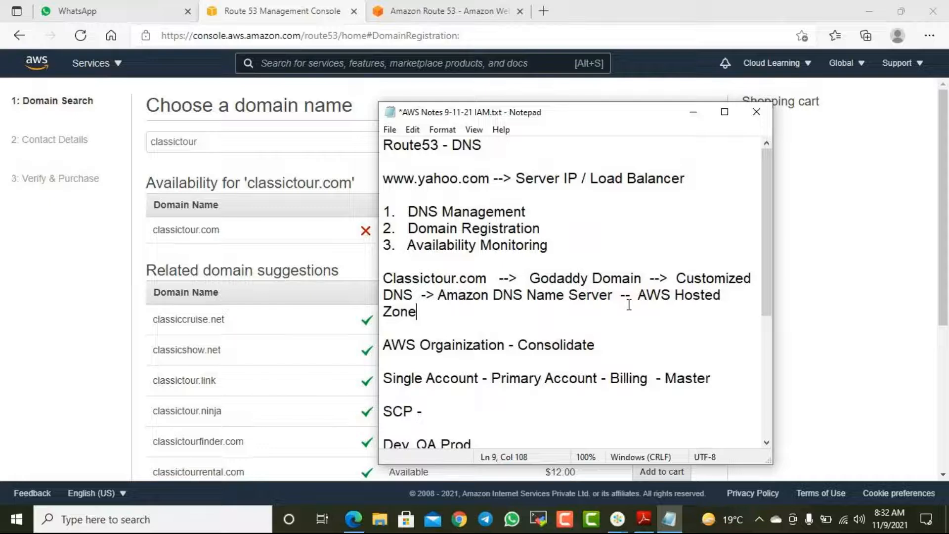
{"action": "type", "text": " ("}
{"action": "type", "text": "classi"}
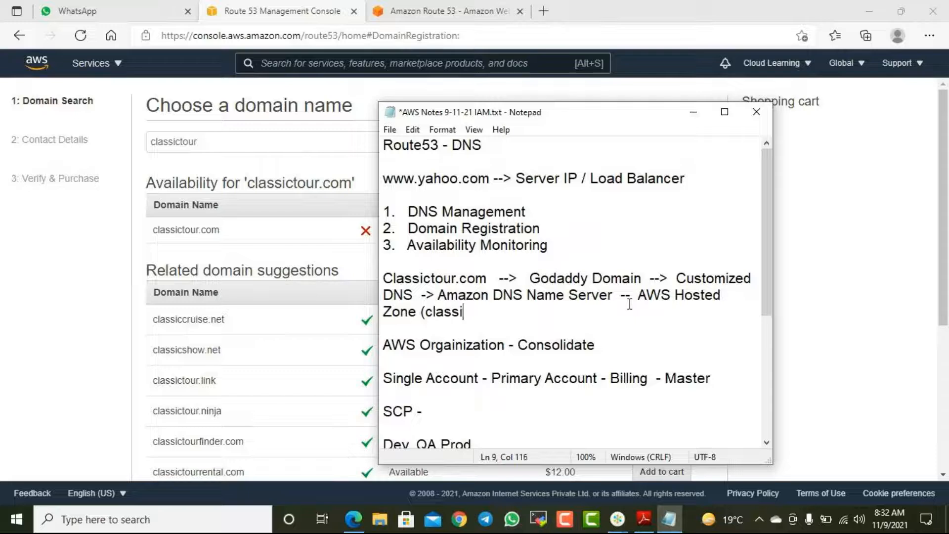
{"action": "type", "text": "ctour.com"}
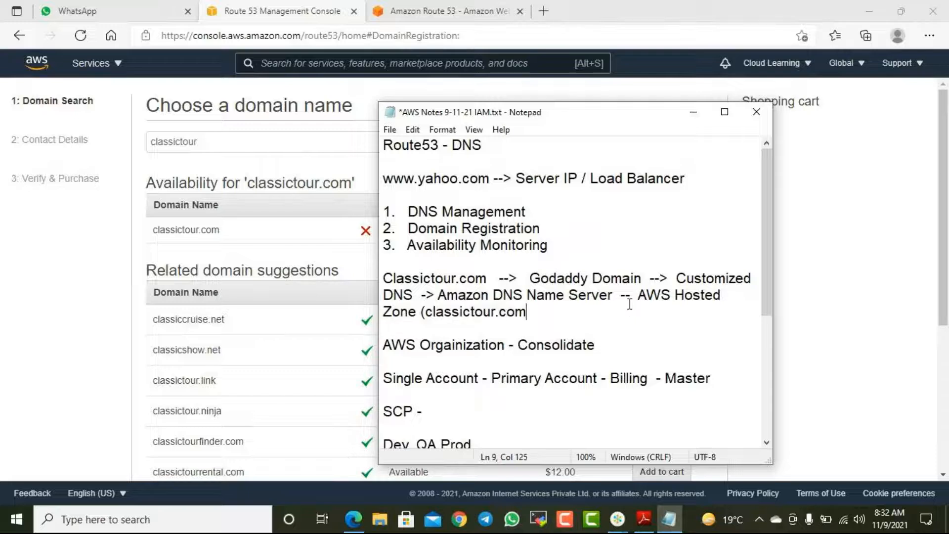
{"action": "type", "text": ") - A Record"}
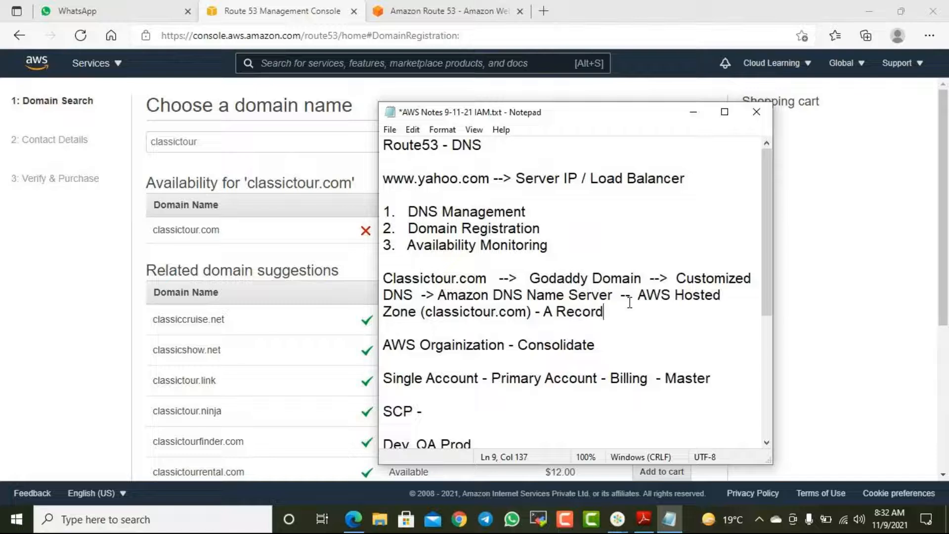
{"action": "left_click_drag", "start_coordinate": [604, 312], "coordinate": [389, 279]}
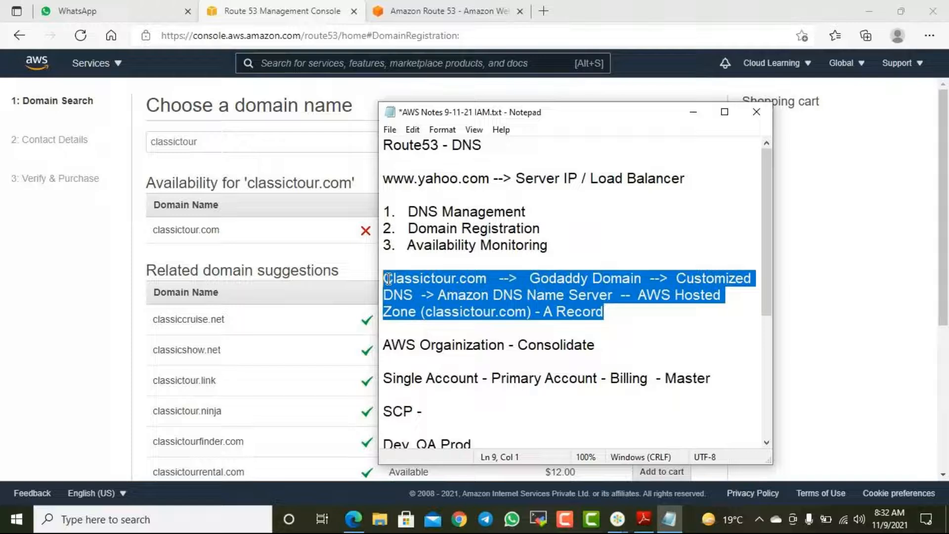
{"action": "left_click", "coordinate": [438, 296]}
{"action": "left_click_drag", "start_coordinate": [598, 312], "coordinate": [396, 269]}
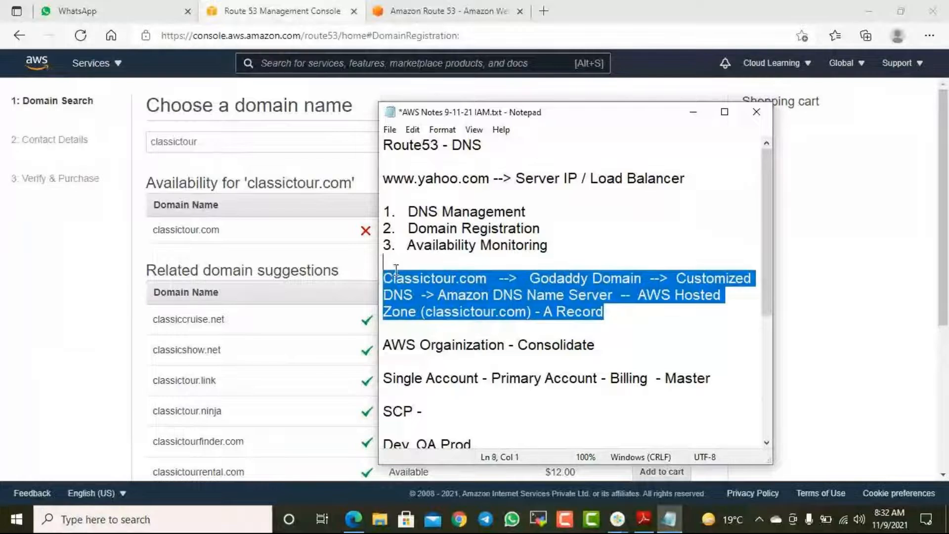
{"action": "left_click", "coordinate": [540, 312]}
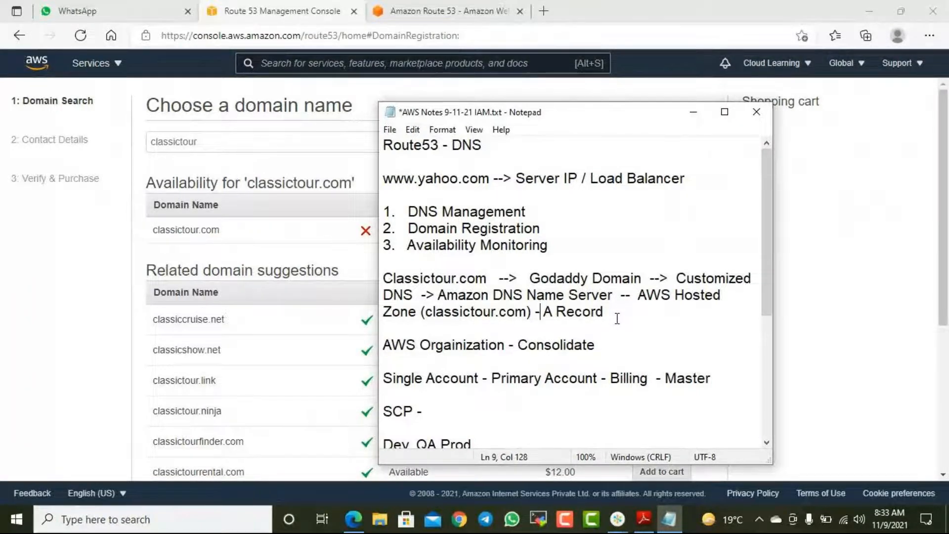
{"action": "left_click", "coordinate": [618, 318]}
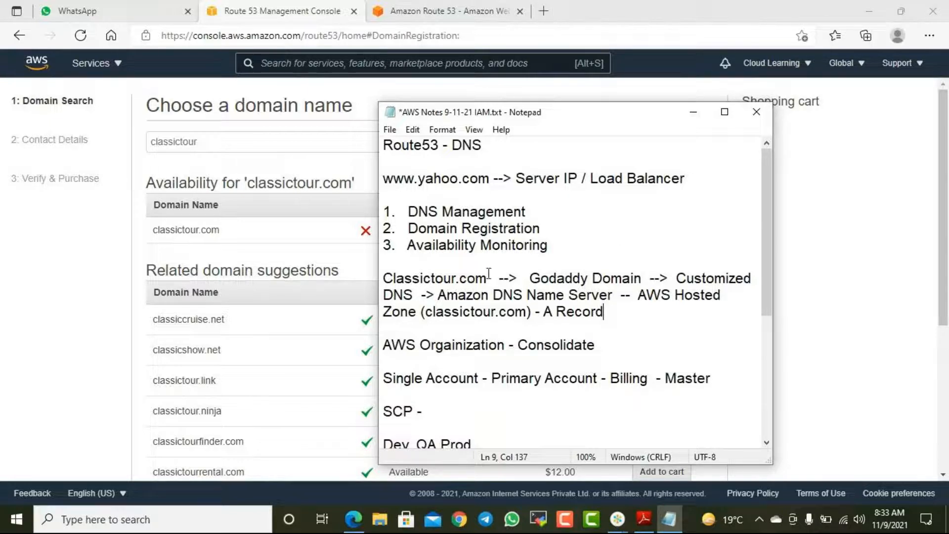
{"action": "left_click_drag", "start_coordinate": [489, 273], "coordinate": [384, 283]}
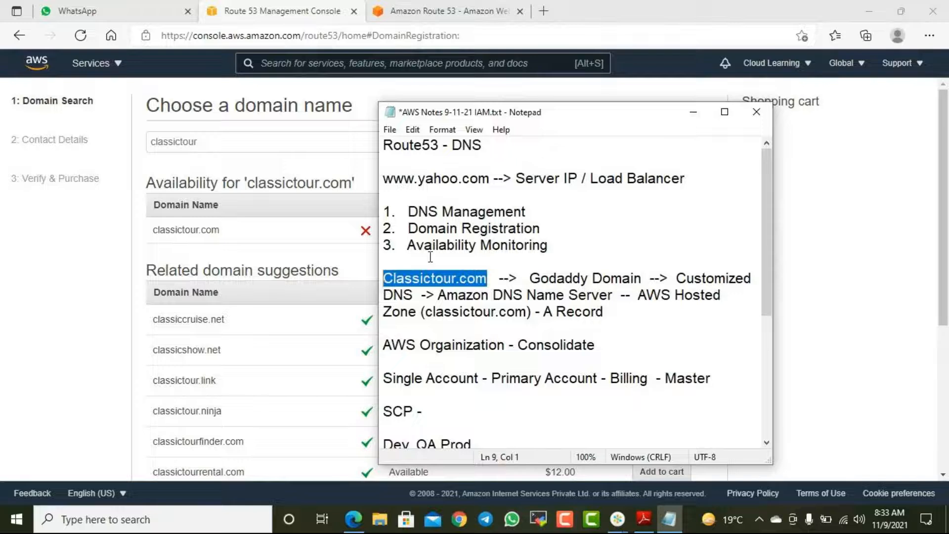
{"action": "left_click", "coordinate": [443, 280]}
{"action": "left_click_drag", "start_coordinate": [394, 280], "coordinate": [385, 278]}
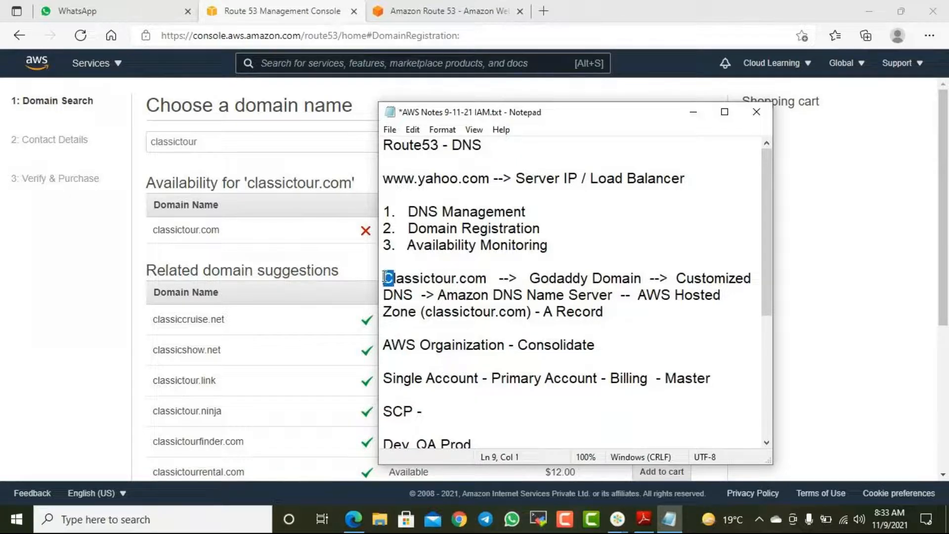
{"action": "left_click", "coordinate": [543, 278]}
{"action": "left_click_drag", "start_coordinate": [544, 279], "coordinate": [625, 279]}
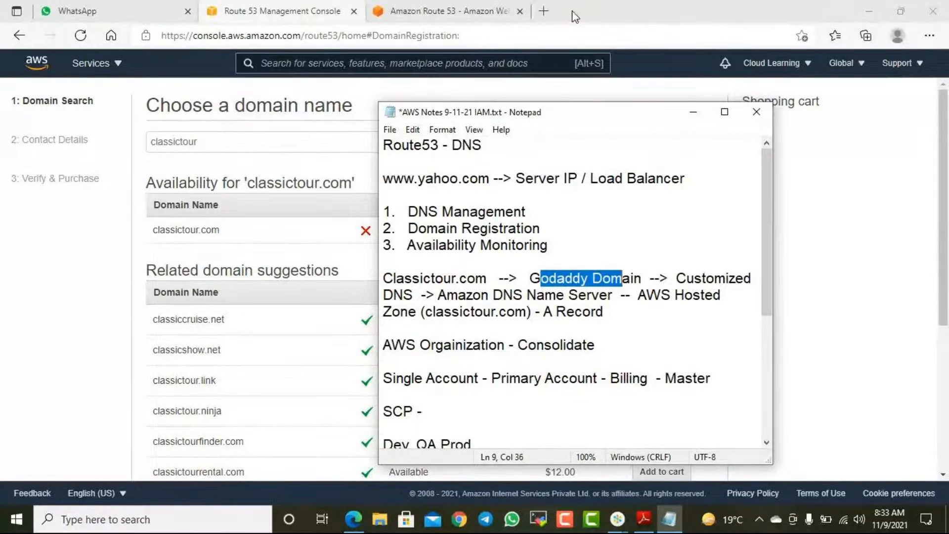
Load godaddy.com in a new browser tab, then select the address again after the connection error
{"action": "left_click", "coordinate": [544, 10]}
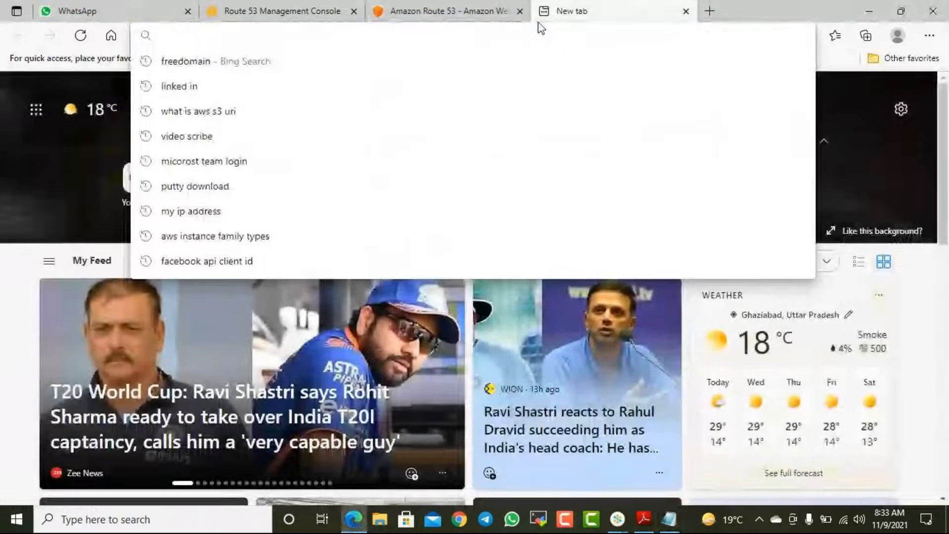
{"action": "type", "text": "godaddy.com"}
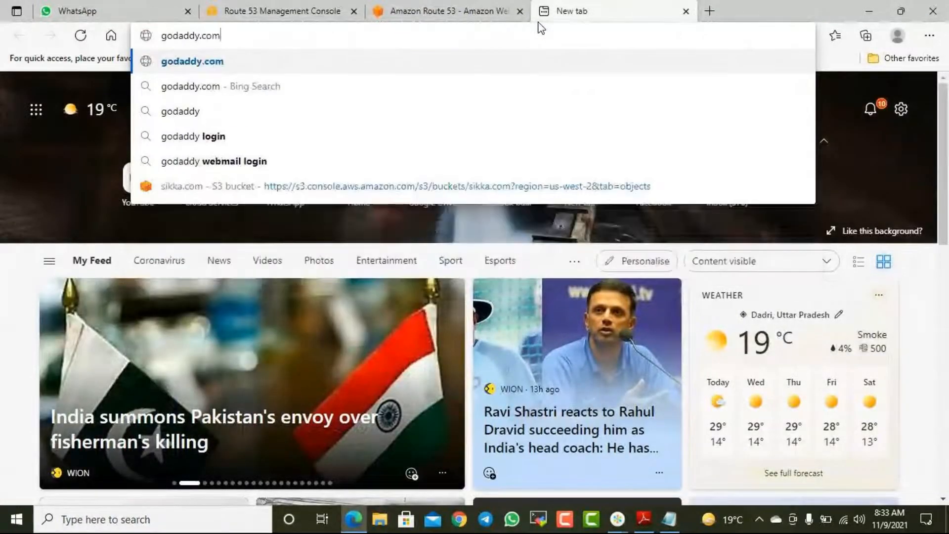
{"action": "key", "text": "Return"}
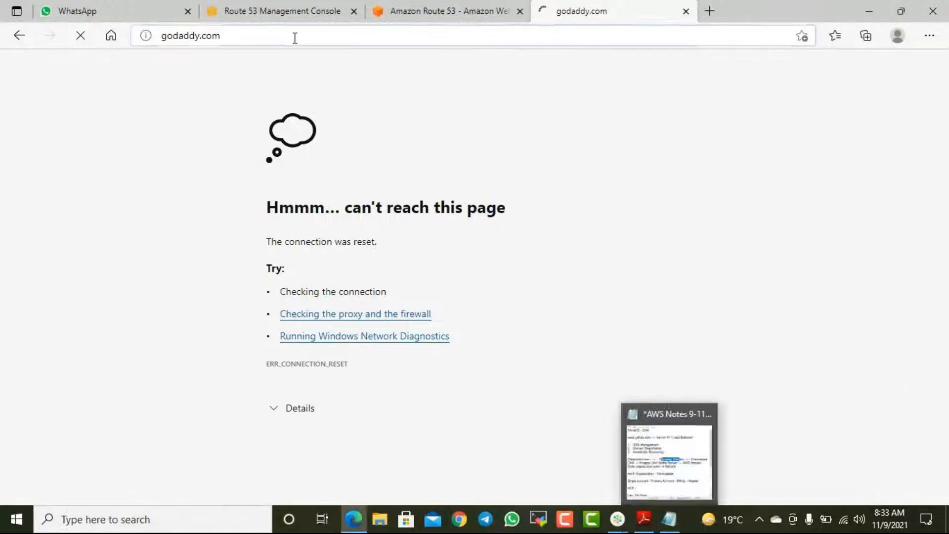
{"action": "left_click", "coordinate": [252, 43]}
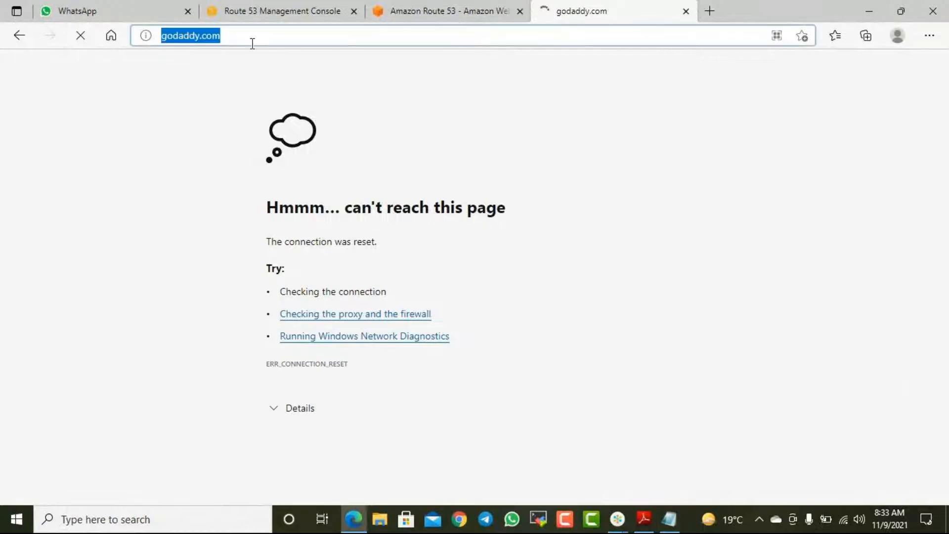
From the GoDaddy homepage's top-right Sign In menu, go to the account sign-in page
{"action": "type", "text": "g"}
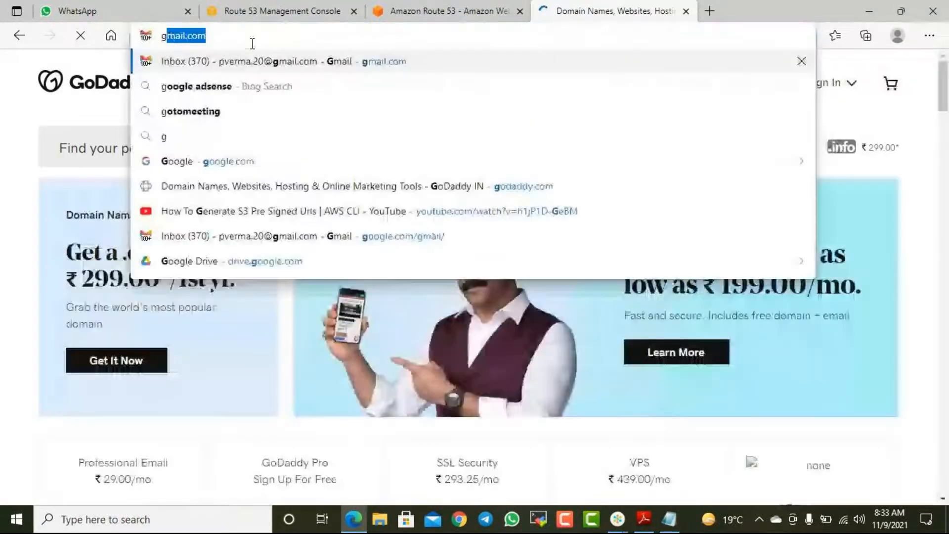
{"action": "key", "text": "Escape"}
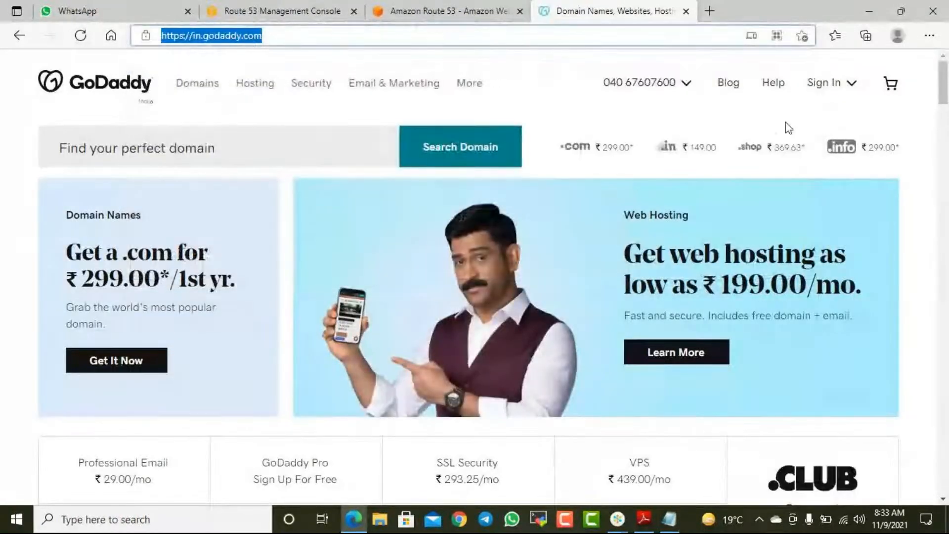
{"action": "left_click", "coordinate": [824, 83]}
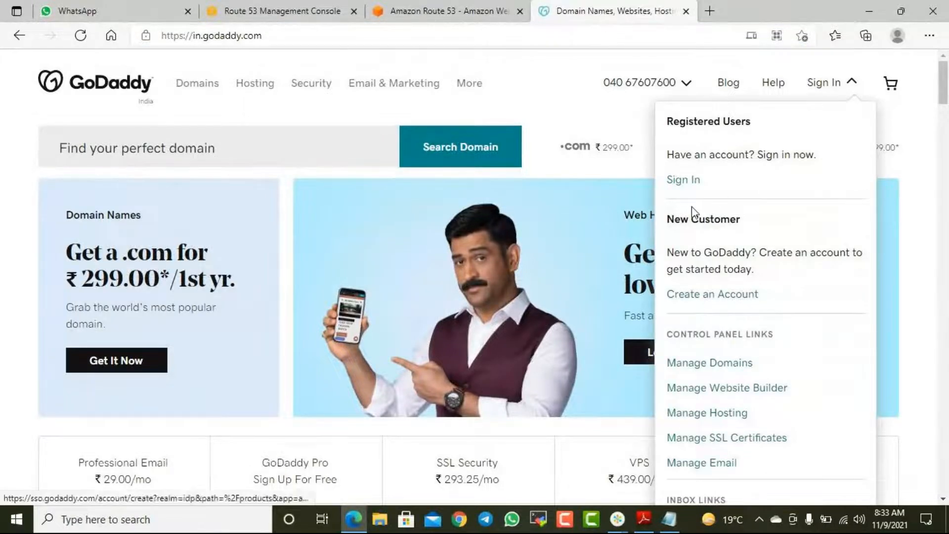
{"action": "left_click", "coordinate": [687, 182]}
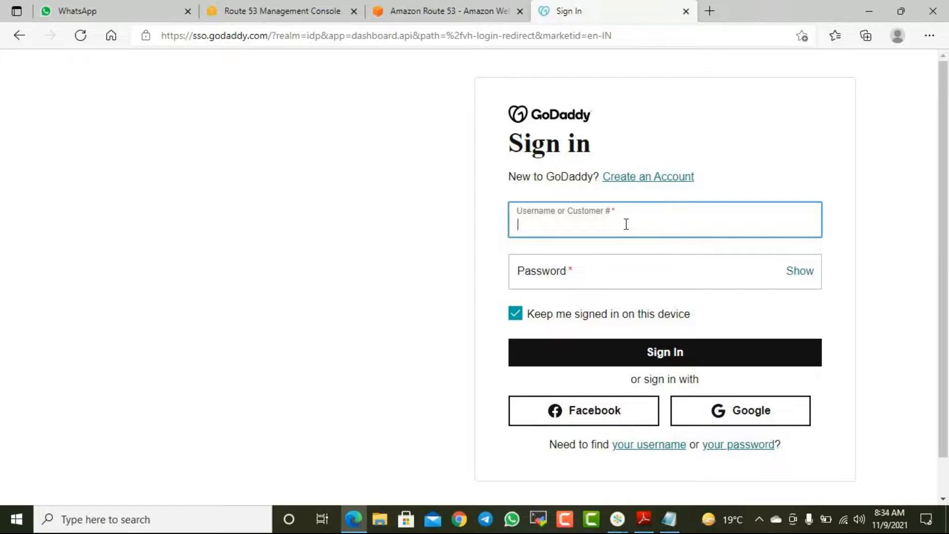
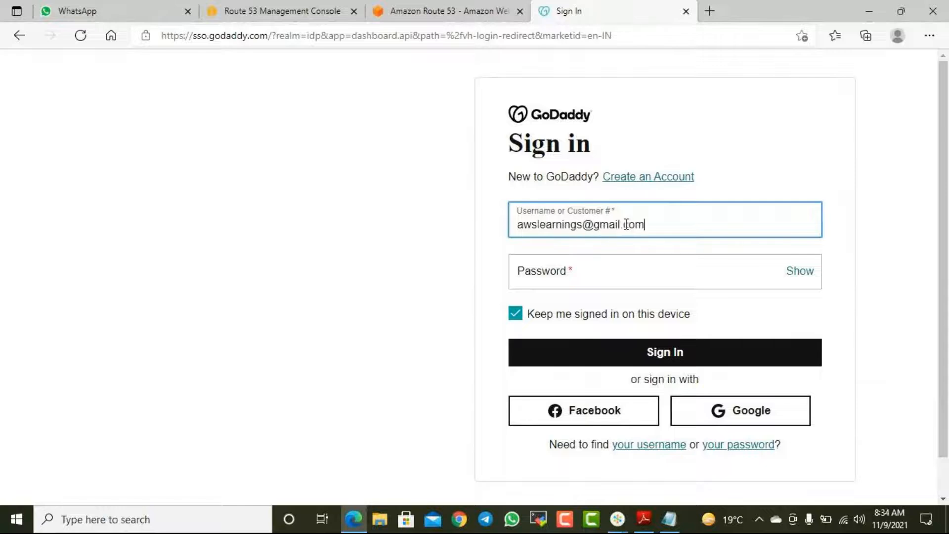
Enter the account e-mail address in the GoDaddy username field
{"action": "mouse_move", "coordinate": [617, 520]}
{"action": "left_click", "coordinate": [667, 423]}
Type the account password and submit the sign-in form to reach My Products
{"action": "left_click", "coordinate": [570, 274]}
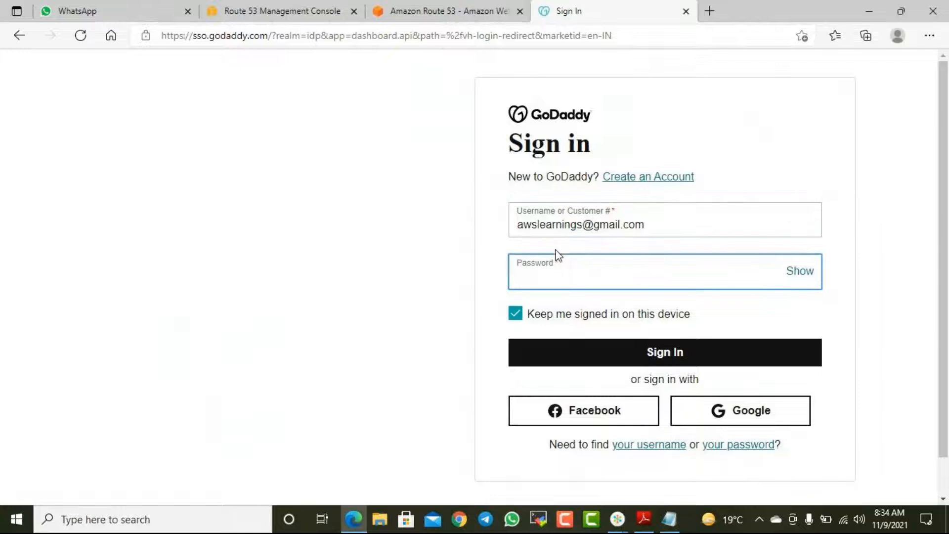
{"action": "left_click", "coordinate": [556, 251]}
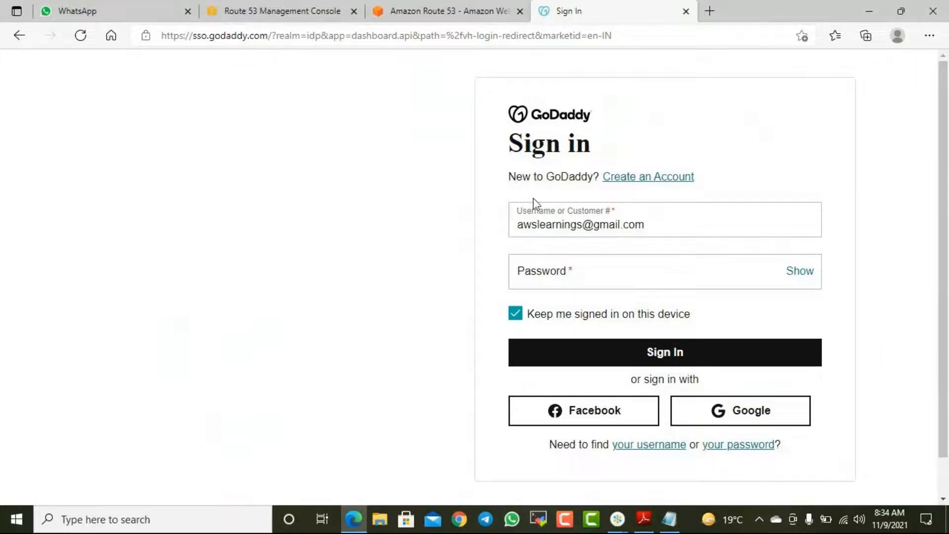
{"action": "left_click", "coordinate": [563, 282]}
{"action": "type", "text": "a*********"}
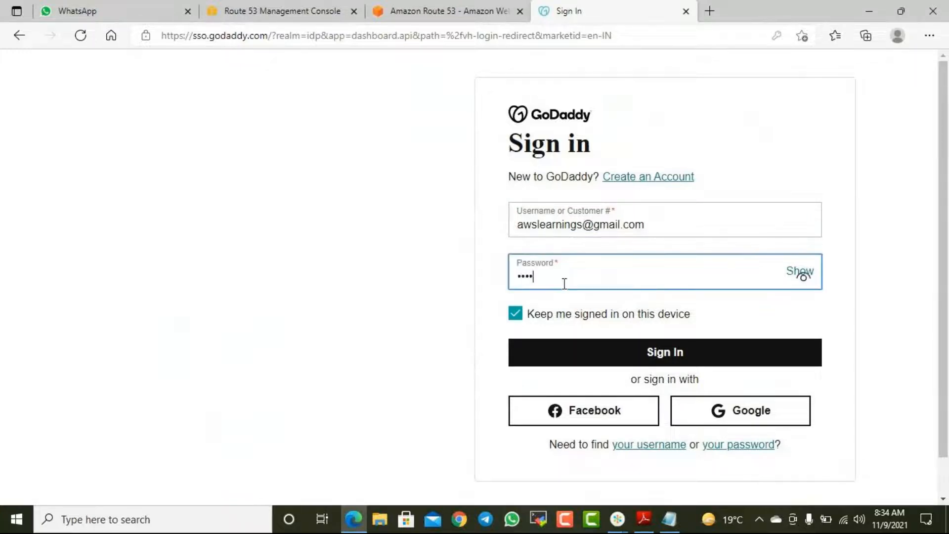
{"action": "key", "text": "Return"}
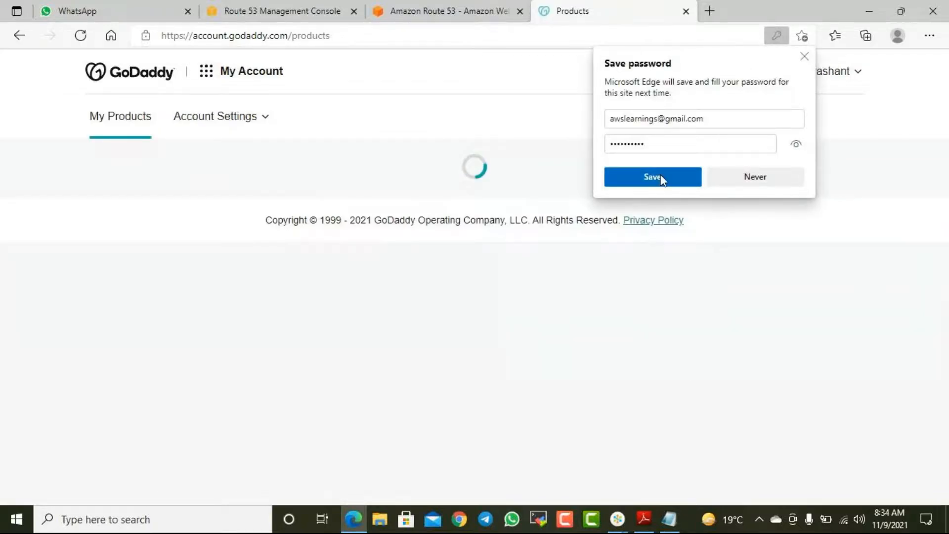
Let Edge save the login password, then open the cloudlearning.co.in card in the Domains list
{"action": "left_click", "coordinate": [666, 175]}
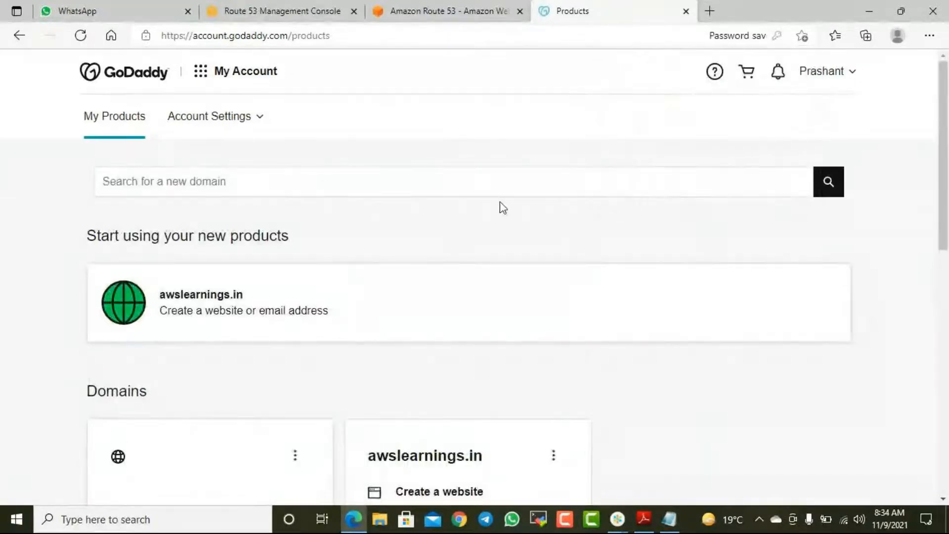
{"action": "scroll", "coordinate": [498, 216], "scroll_direction": "down", "scroll_amount": 4}
{"action": "scroll", "coordinate": [494, 218], "scroll_direction": "up", "scroll_amount": 3}
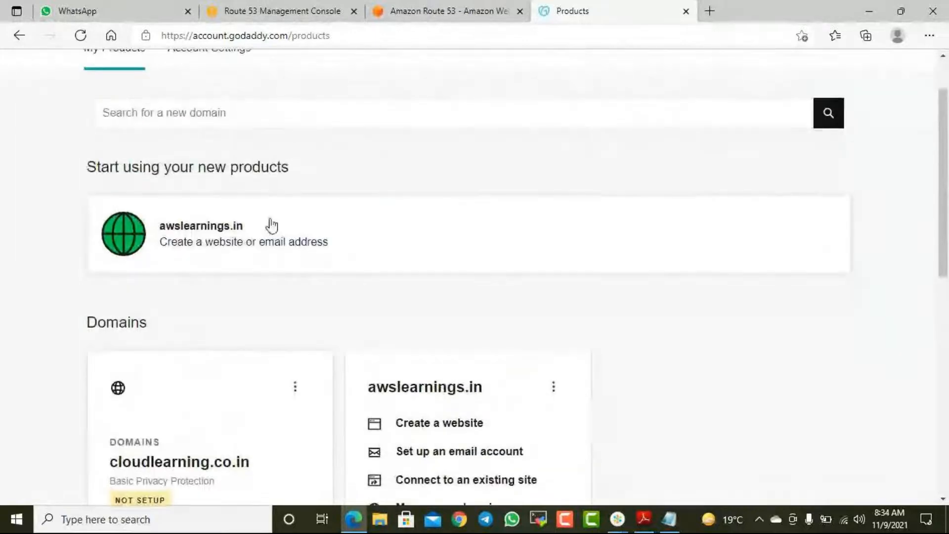
{"action": "scroll", "coordinate": [280, 234], "scroll_direction": "down", "scroll_amount": 1}
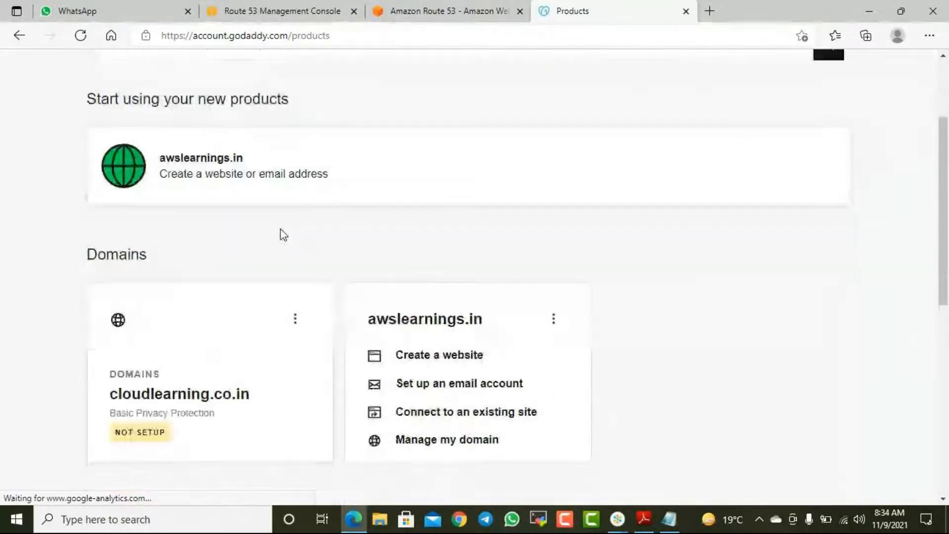
{"action": "scroll", "coordinate": [281, 230], "scroll_direction": "down", "scroll_amount": 2}
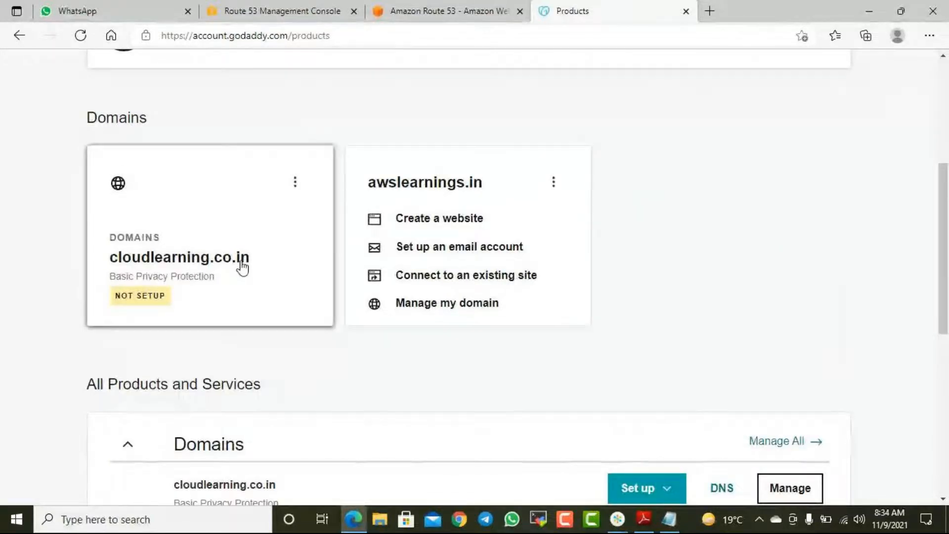
{"action": "scroll", "coordinate": [230, 266], "scroll_direction": "down", "scroll_amount": 1}
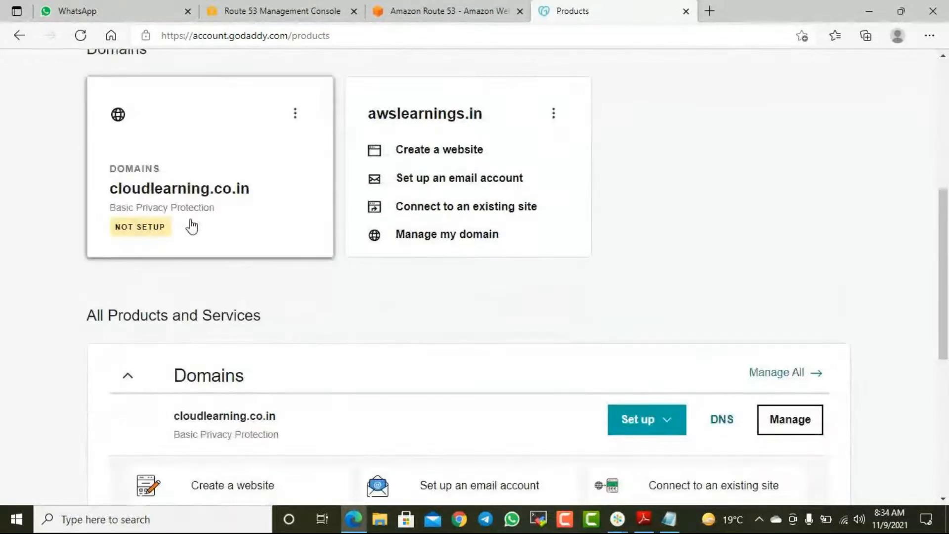
{"action": "left_click", "coordinate": [187, 191]}
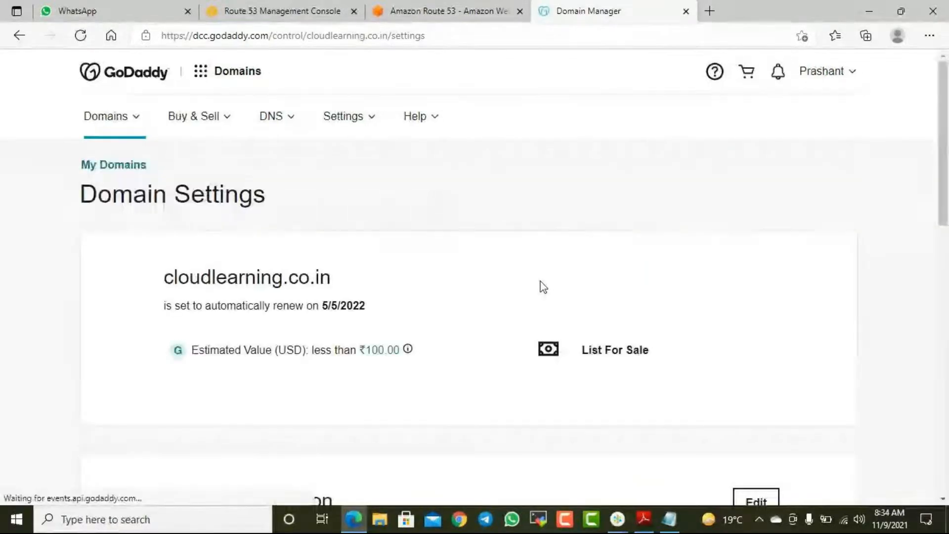
Open Manage DNS from cloudlearning.co.in's Additional Settings section
{"action": "scroll", "coordinate": [528, 281], "scroll_direction": "down", "scroll_amount": 10}
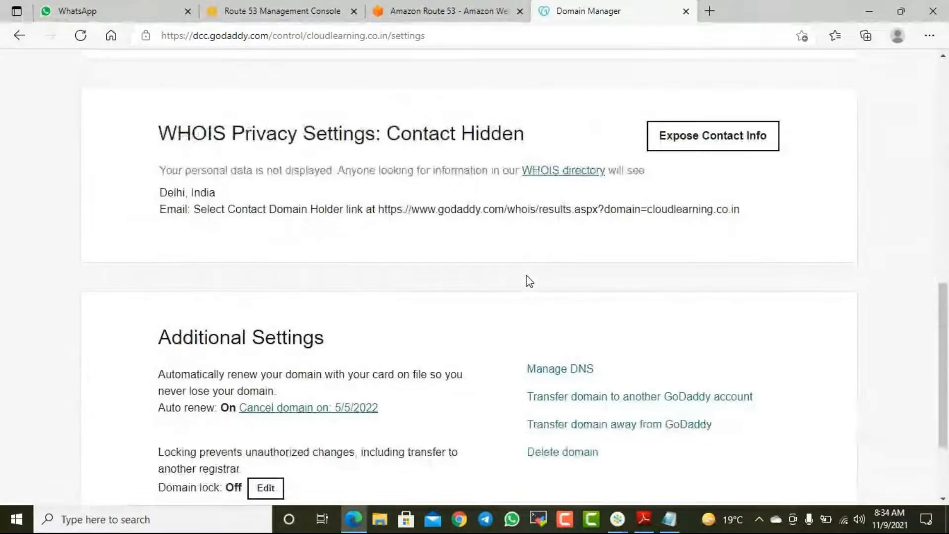
{"action": "scroll", "coordinate": [528, 281], "scroll_direction": "down", "scroll_amount": 3}
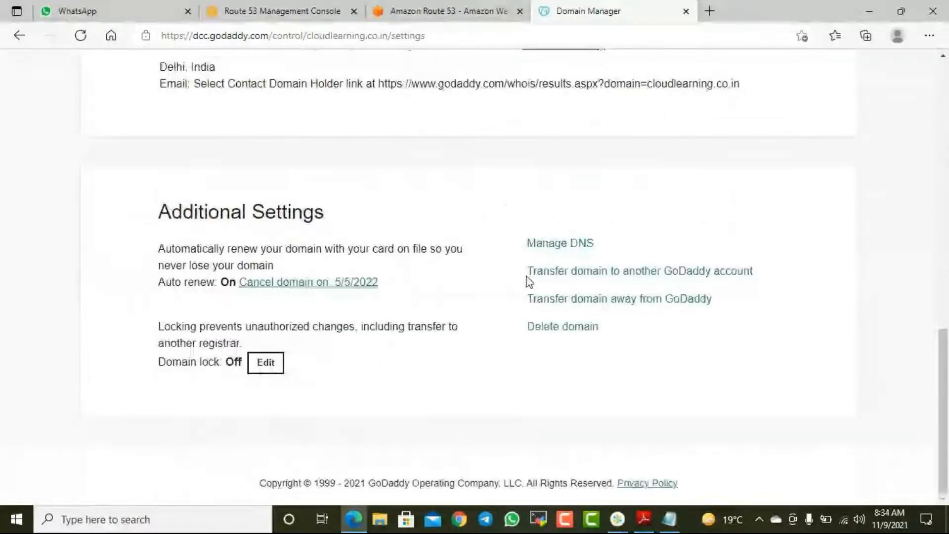
{"action": "left_click", "coordinate": [575, 243]}
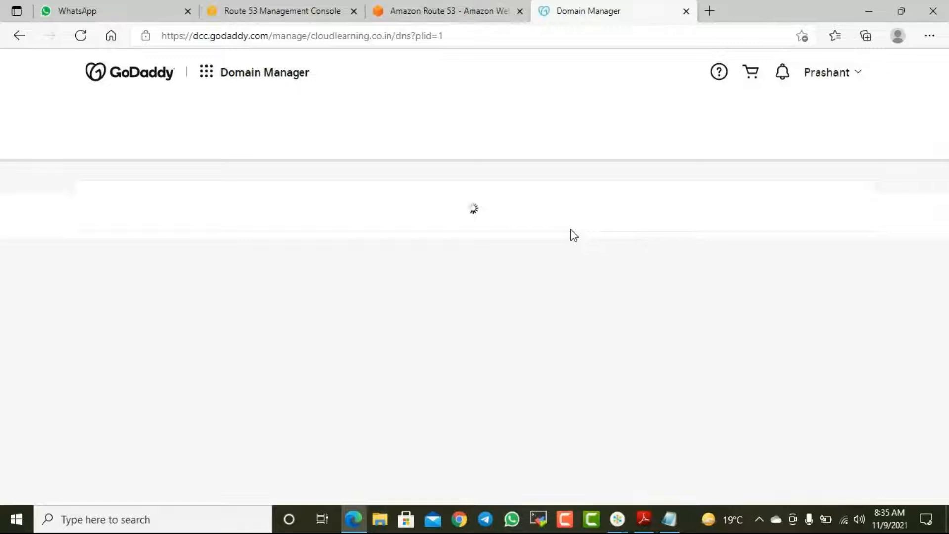
Review and highlight nameservers ns128.herosite.pro and ns129.herosite.pro, then go to the Route 53 tab
{"action": "scroll", "coordinate": [574, 236], "scroll_direction": "down", "scroll_amount": 5}
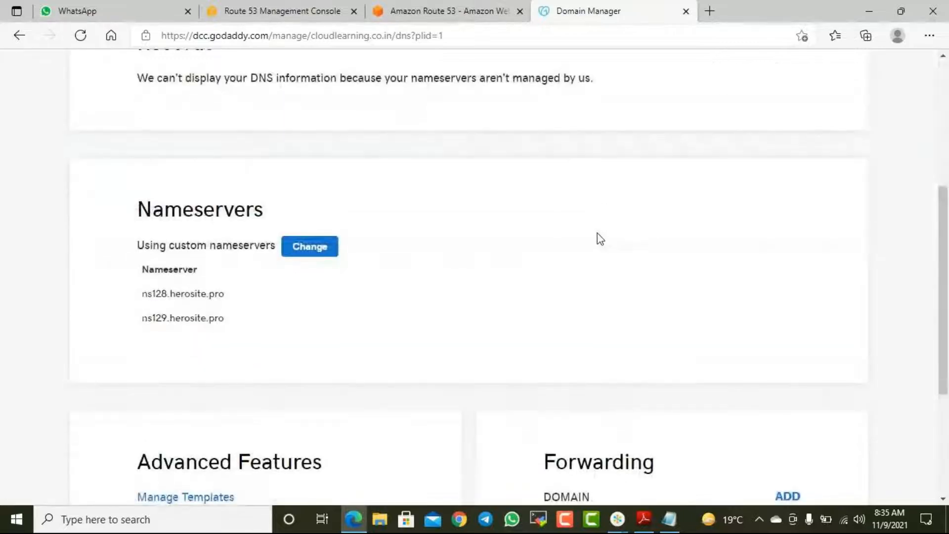
{"action": "scroll", "coordinate": [598, 240], "scroll_direction": "up", "scroll_amount": 4}
{"action": "left_click_drag", "start_coordinate": [207, 282], "coordinate": [409, 282]}
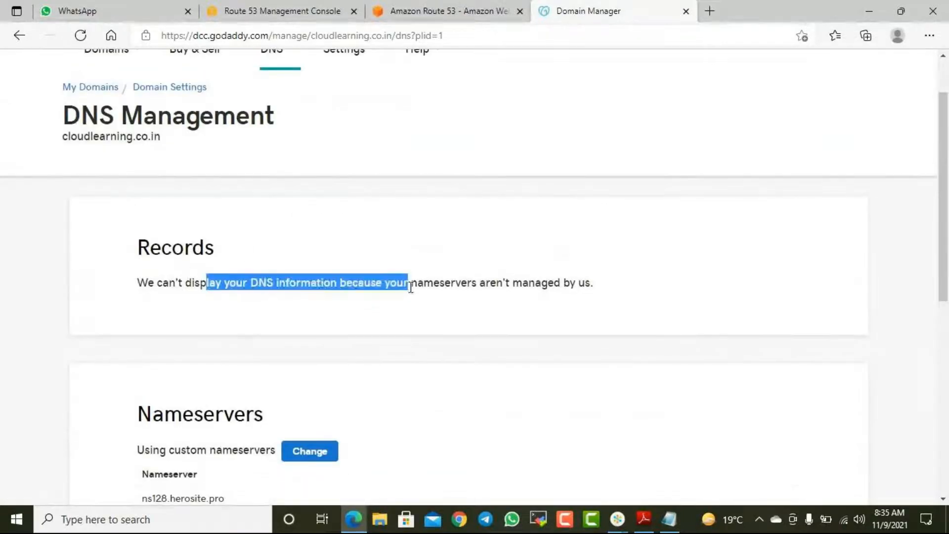
{"action": "scroll", "coordinate": [435, 287], "scroll_direction": "down", "scroll_amount": 4}
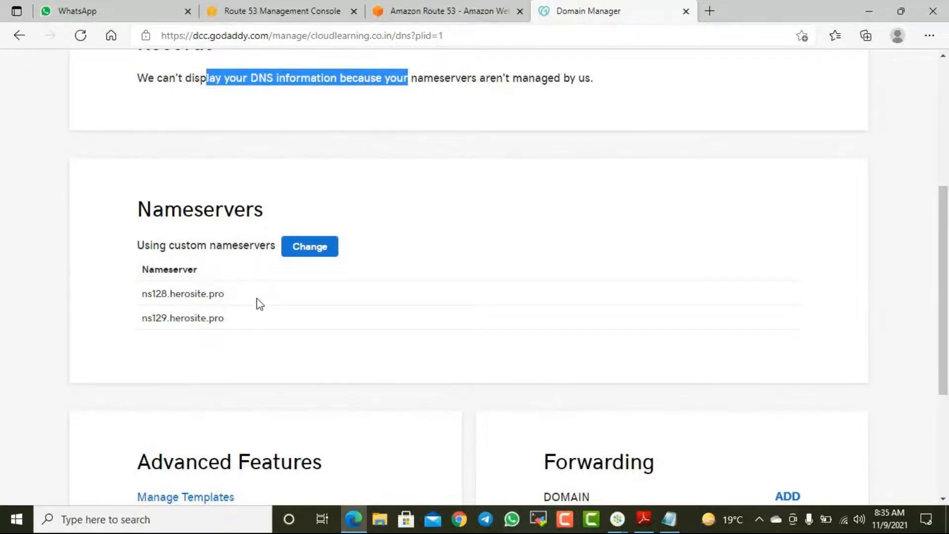
{"action": "scroll", "coordinate": [267, 295], "scroll_direction": "up", "scroll_amount": 5}
{"action": "scroll", "coordinate": [188, 297], "scroll_direction": "down", "scroll_amount": 5}
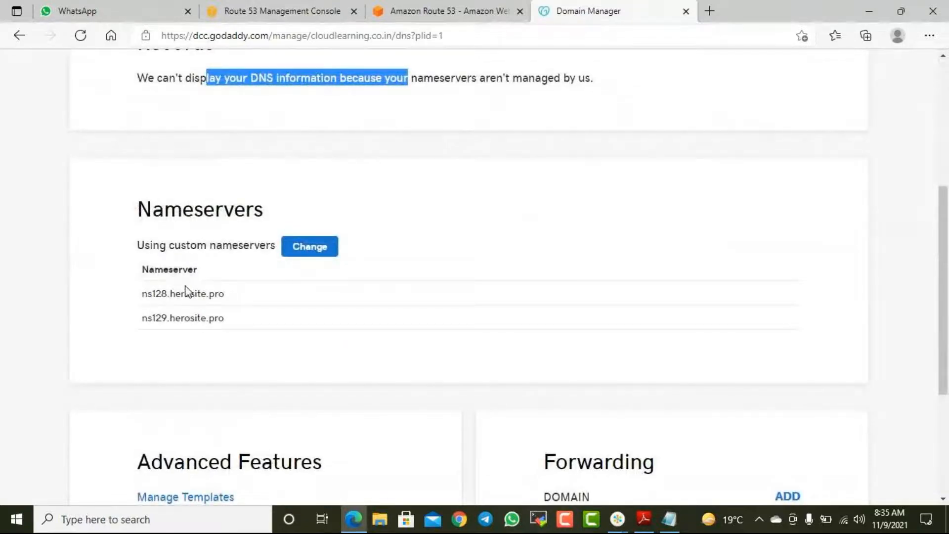
{"action": "left_click_drag", "start_coordinate": [236, 299], "coordinate": [153, 299]}
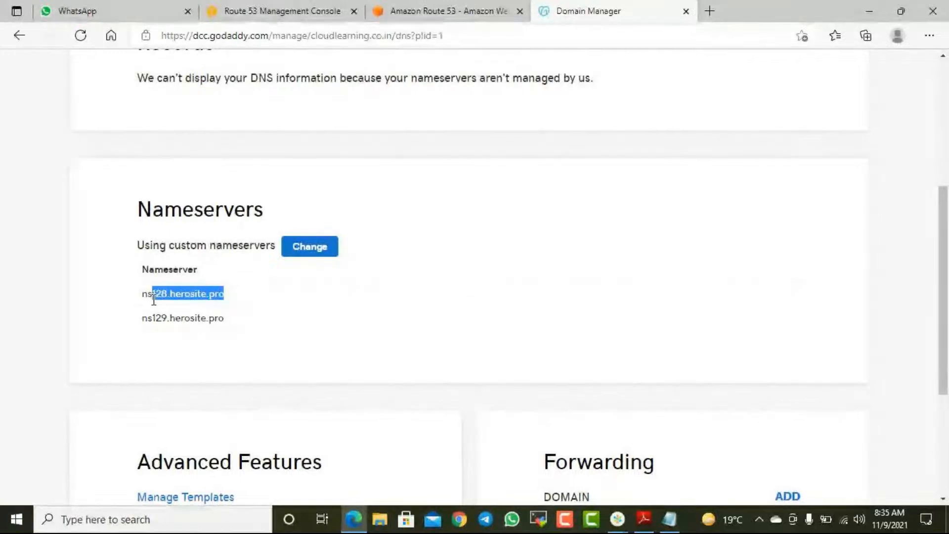
{"action": "left_click", "coordinate": [308, 205]}
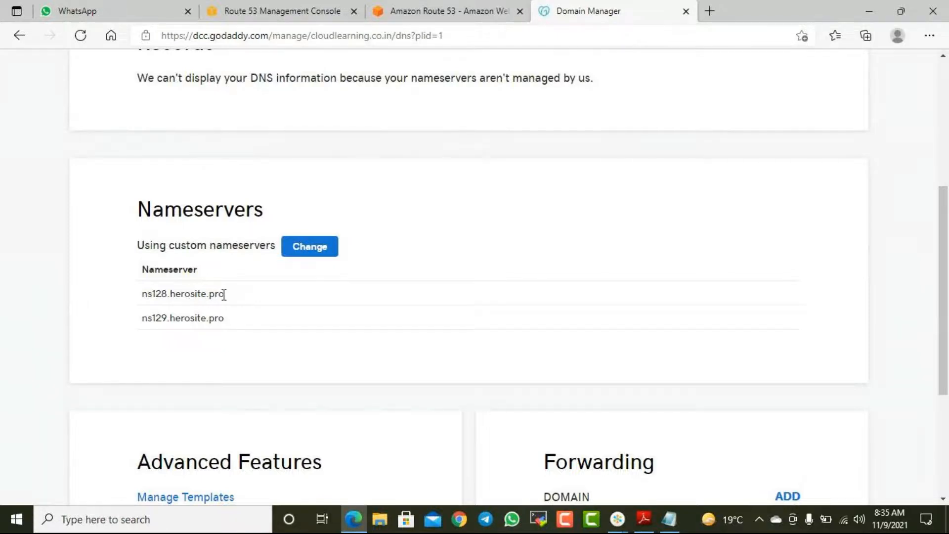
{"action": "left_click_drag", "start_coordinate": [226, 297], "coordinate": [148, 297]}
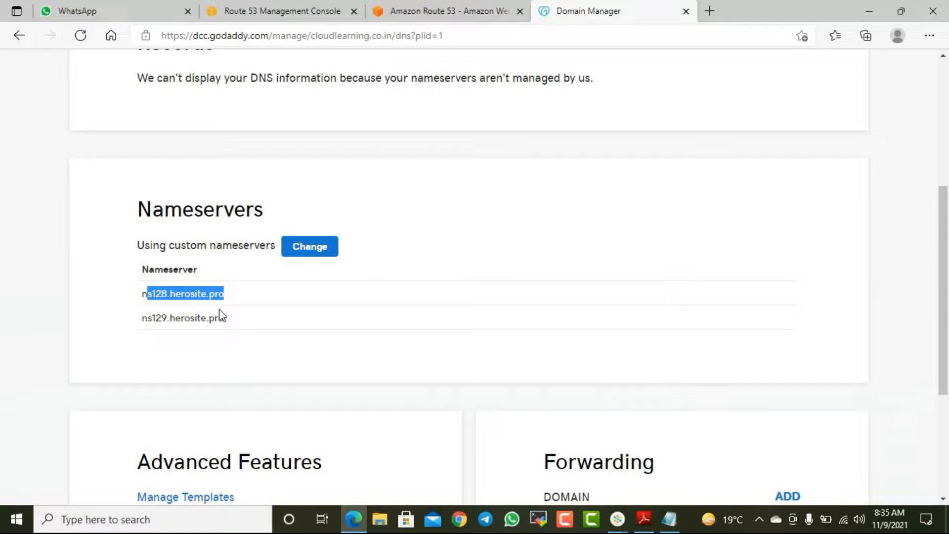
{"action": "left_click", "coordinate": [447, 14]}
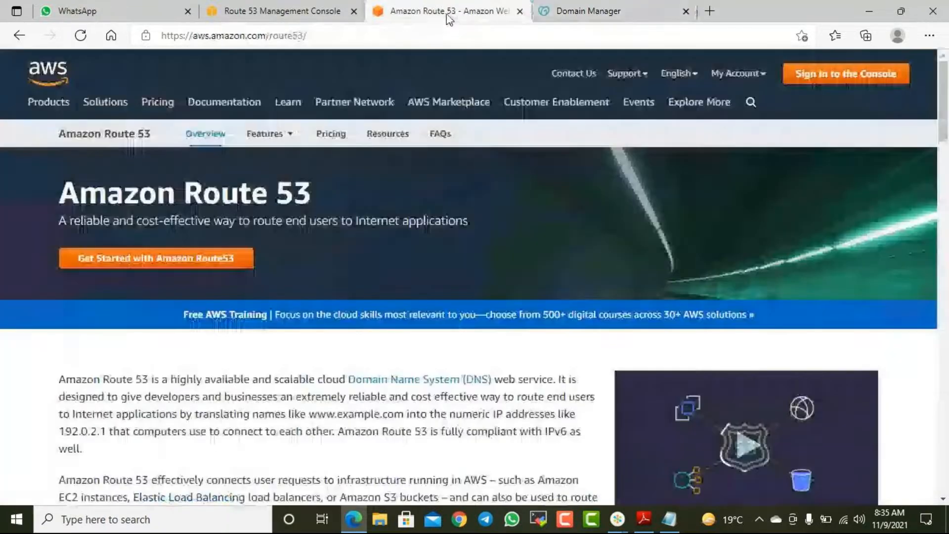
Switch to the Route 53 domain search results and go back to the Route 53 Dashboard
{"action": "left_click", "coordinate": [235, 11]}
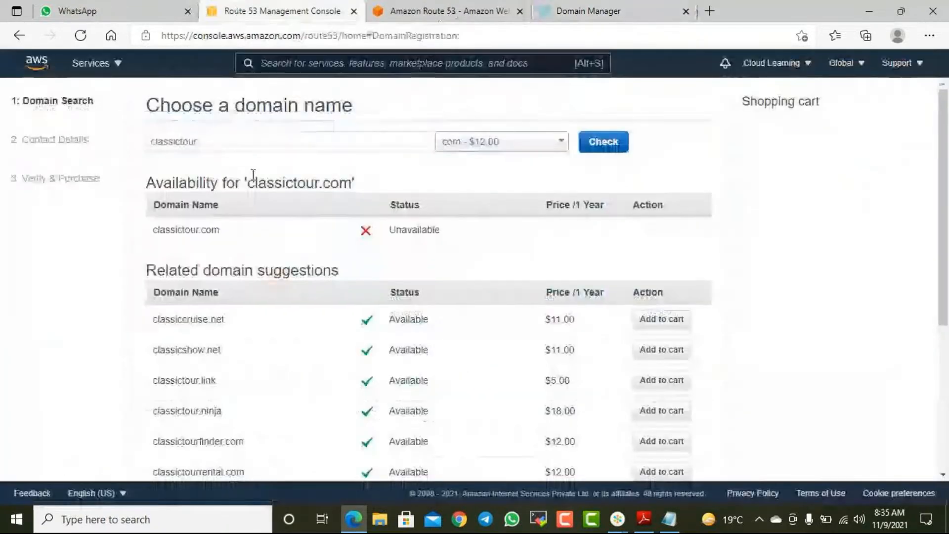
{"action": "scroll", "coordinate": [875, 224], "scroll_direction": "down", "scroll_amount": 2}
{"action": "scroll", "coordinate": [877, 226], "scroll_direction": "up", "scroll_amount": 2}
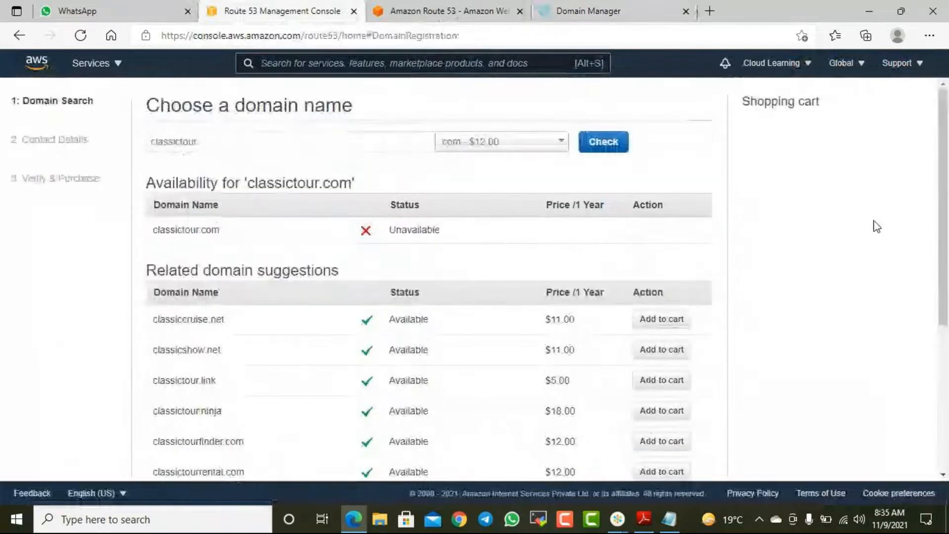
{"action": "left_click", "coordinate": [18, 37]}
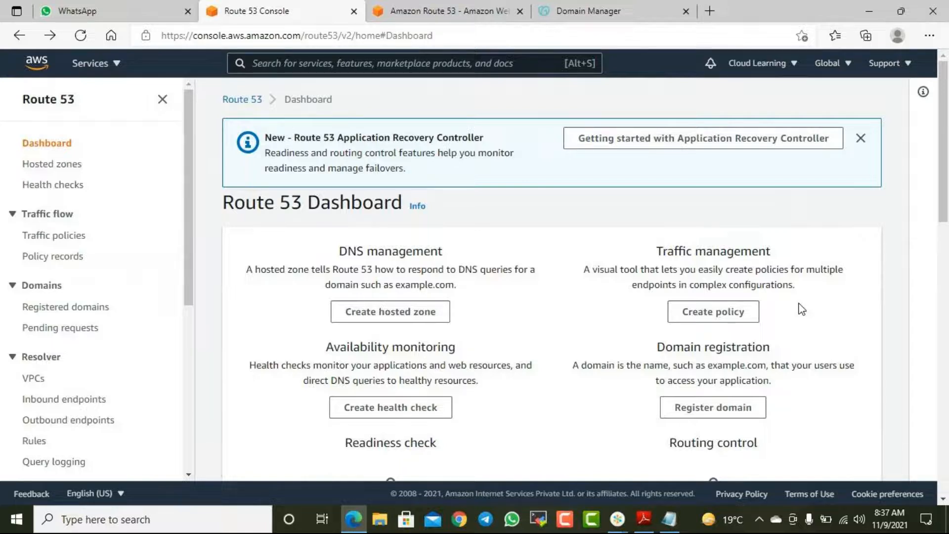
Scan the Route 53 Dashboard's DNS management and domain registration options, then return to GoDaddy
{"action": "scroll", "coordinate": [710, 424], "scroll_direction": "down", "scroll_amount": 3}
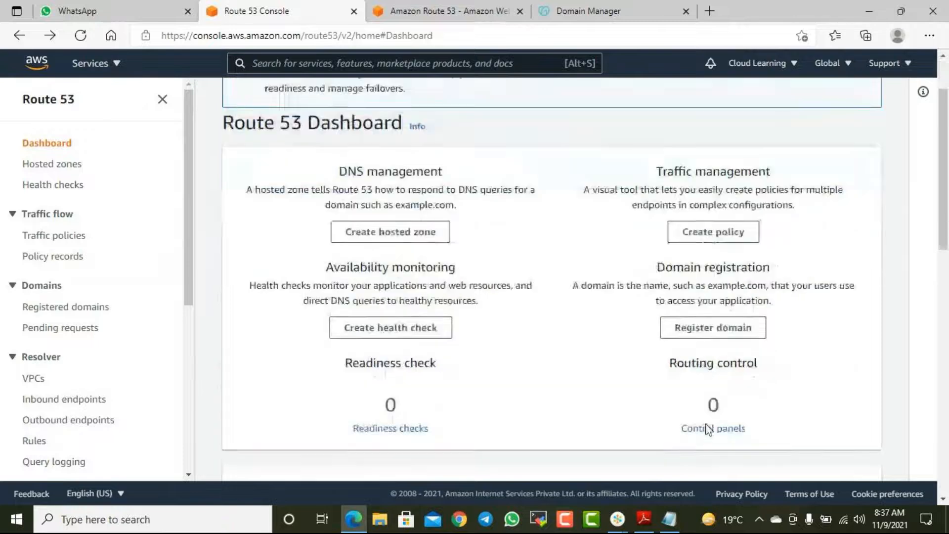
{"action": "scroll", "coordinate": [614, 420], "scroll_direction": "up", "scroll_amount": 3}
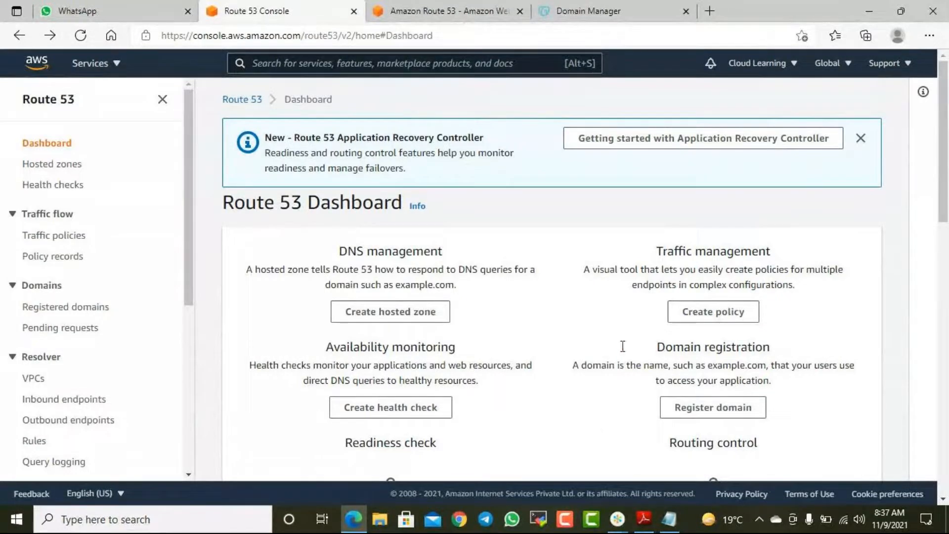
{"action": "left_click", "coordinate": [636, 16]}
{"action": "scroll", "coordinate": [423, 248], "scroll_direction": "up", "scroll_amount": 5}
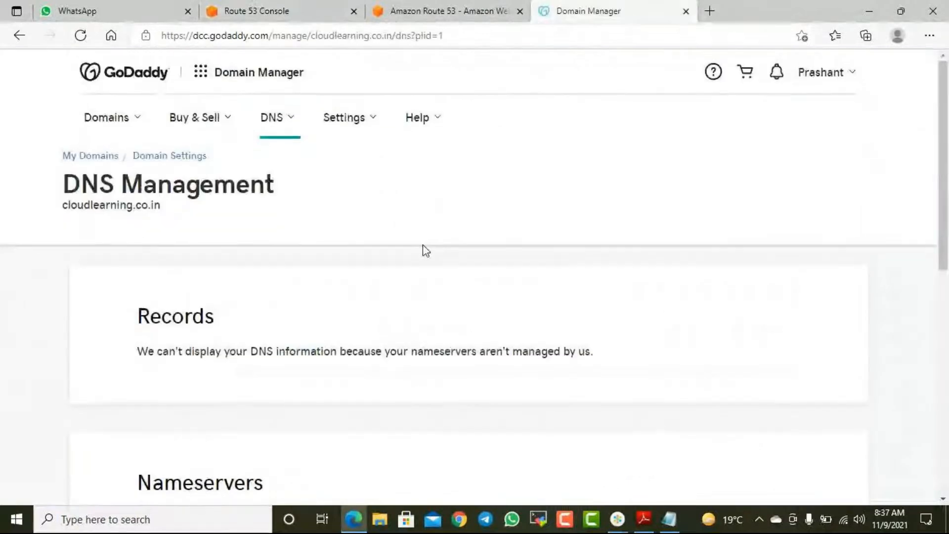
{"action": "scroll", "coordinate": [427, 255], "scroll_direction": "down", "scroll_amount": 4}
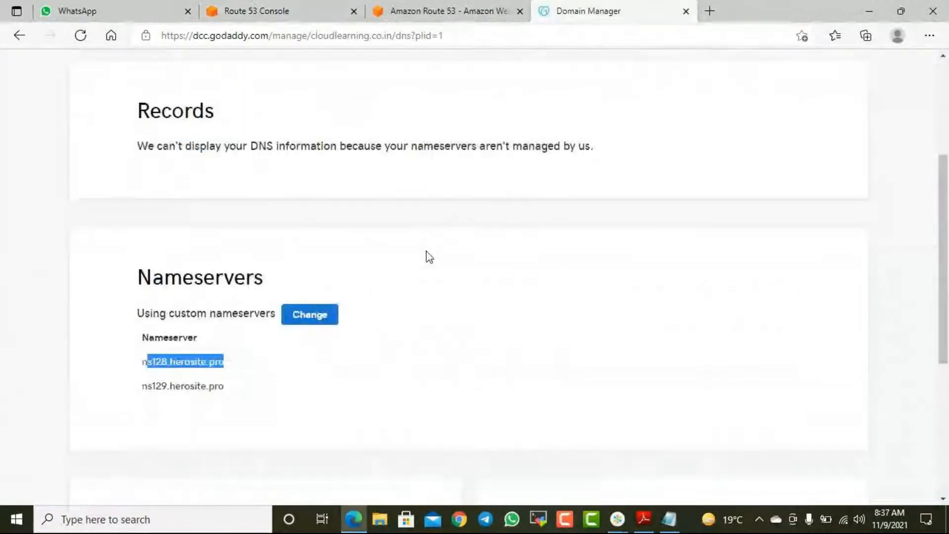
{"action": "left_click", "coordinate": [313, 325]}
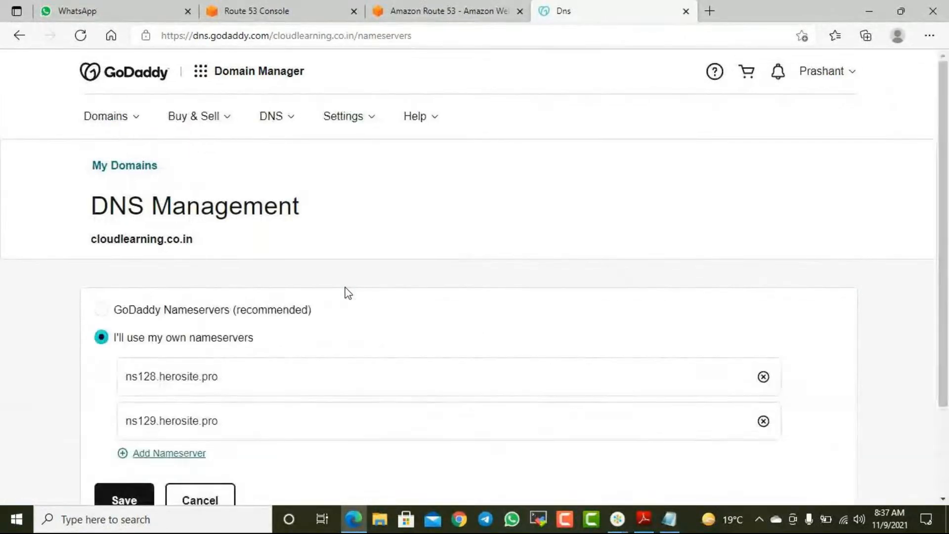
{"action": "scroll", "coordinate": [345, 293], "scroll_direction": "down", "scroll_amount": 3}
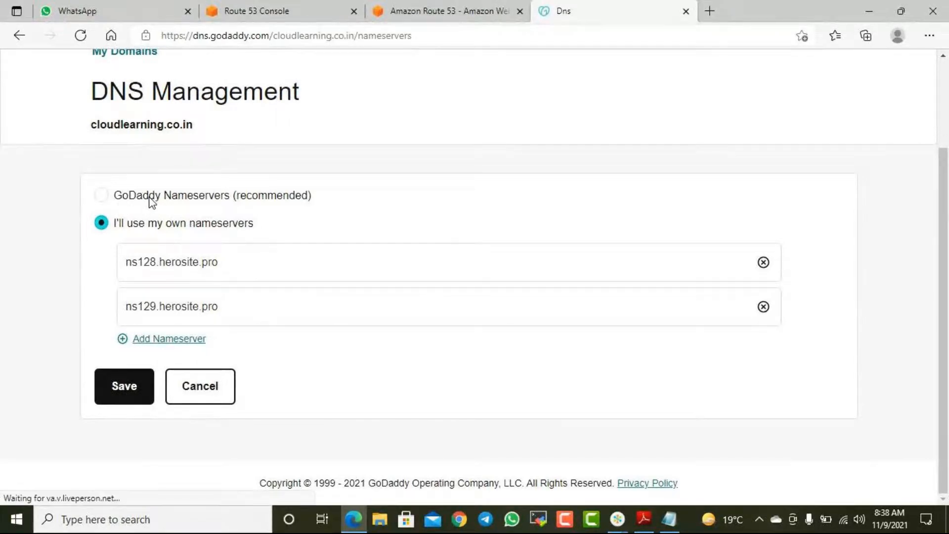
{"action": "left_click", "coordinate": [209, 389]}
{"action": "scroll", "coordinate": [350, 328], "scroll_direction": "up", "scroll_amount": 2}
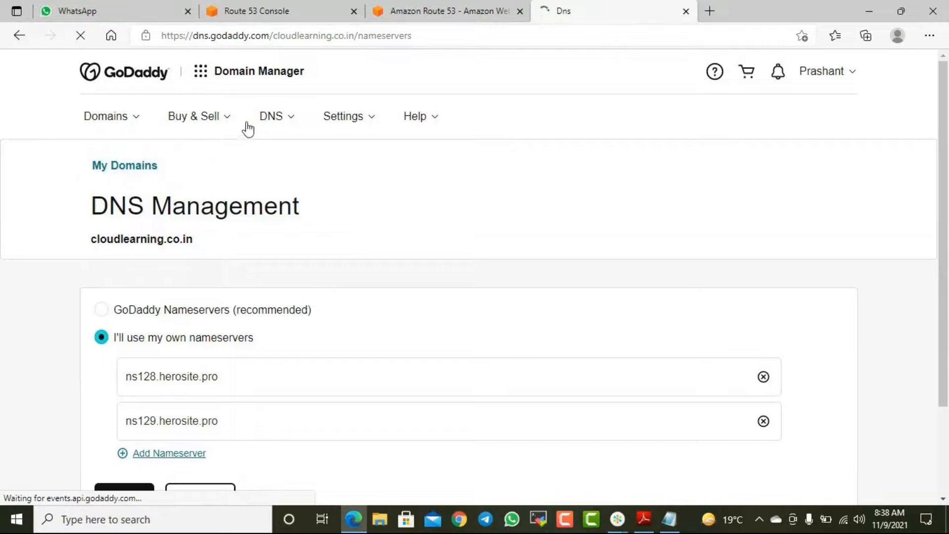
{"action": "left_click", "coordinate": [19, 36]}
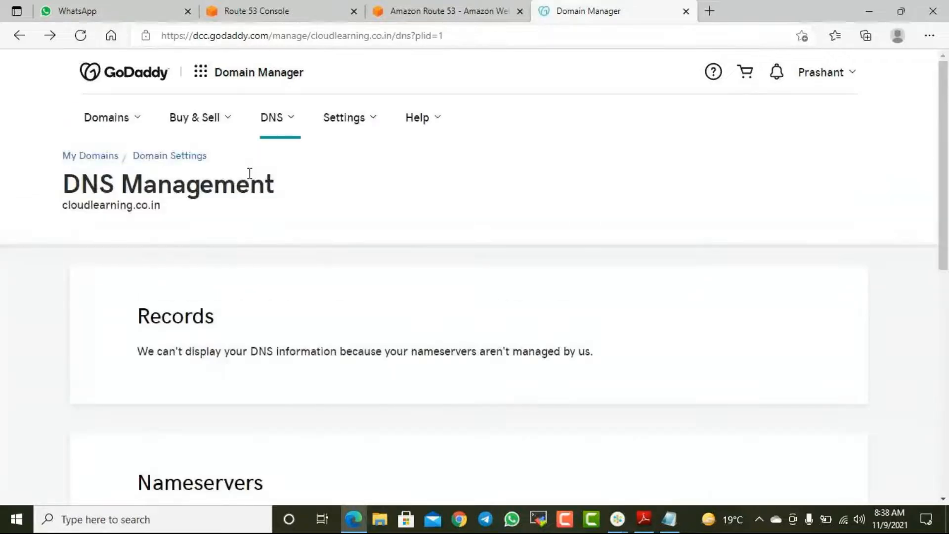
Highlight the message that records can't display because the nameservers aren't GoDaddy-managed
{"action": "left_click_drag", "start_coordinate": [162, 317], "coordinate": [298, 354]}
{"action": "left_click", "coordinate": [340, 354]}
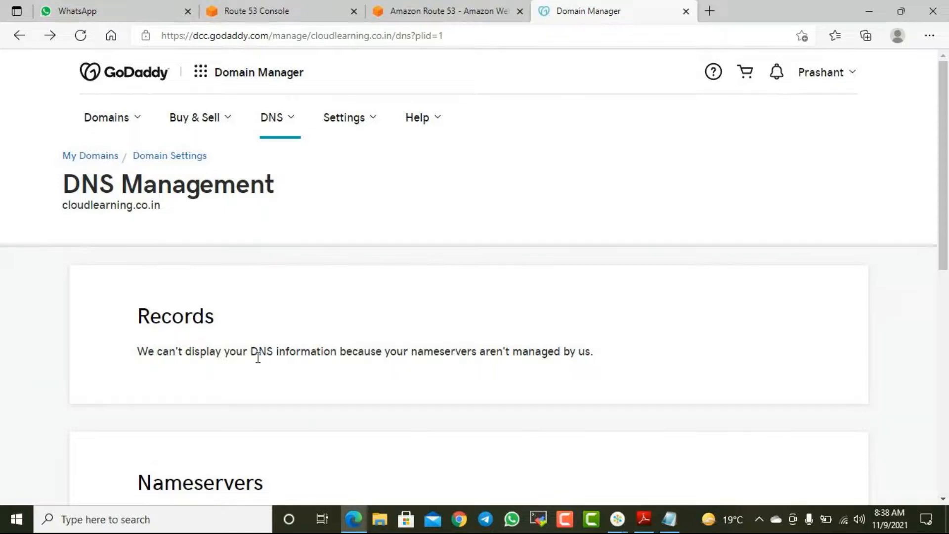
{"action": "left_click_drag", "start_coordinate": [248, 352], "coordinate": [486, 352]}
{"action": "left_click", "coordinate": [553, 357]}
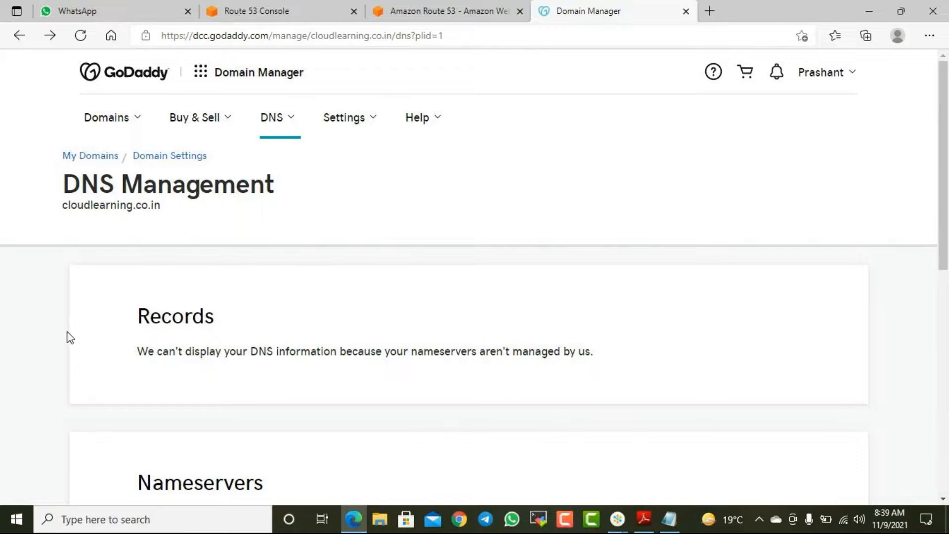
{"action": "left_click_drag", "start_coordinate": [182, 352], "coordinate": [510, 371]}
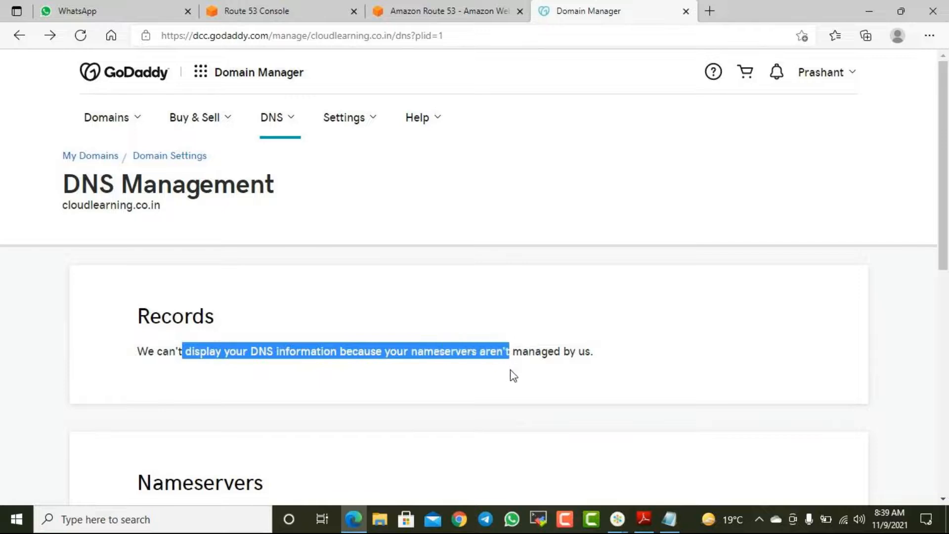
Go back to the cloudlearning.co.in Domain Settings page showing auto-renewal on 5/5/2022
{"action": "left_click", "coordinate": [18, 37]}
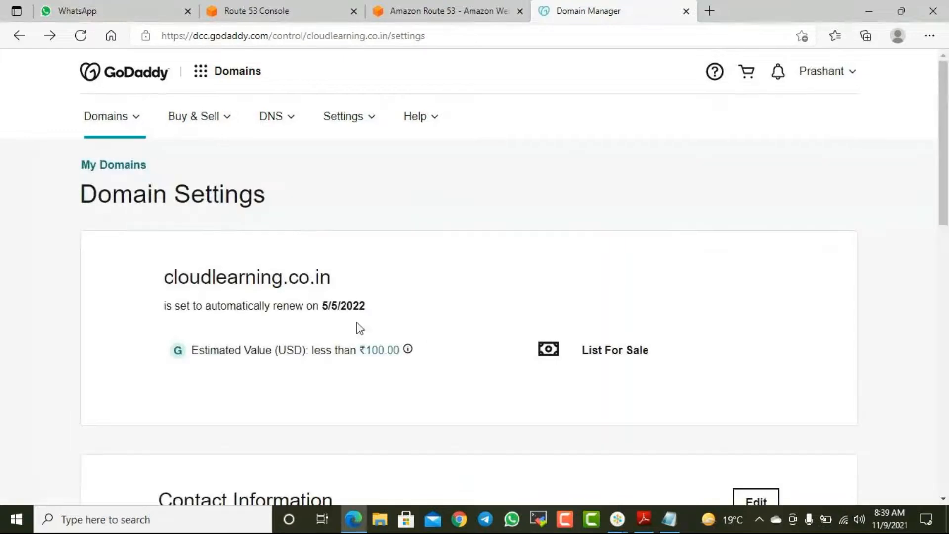
{"action": "scroll", "coordinate": [284, 346], "scroll_direction": "down", "scroll_amount": 5}
{"action": "scroll", "coordinate": [292, 336], "scroll_direction": "up", "scroll_amount": 6}
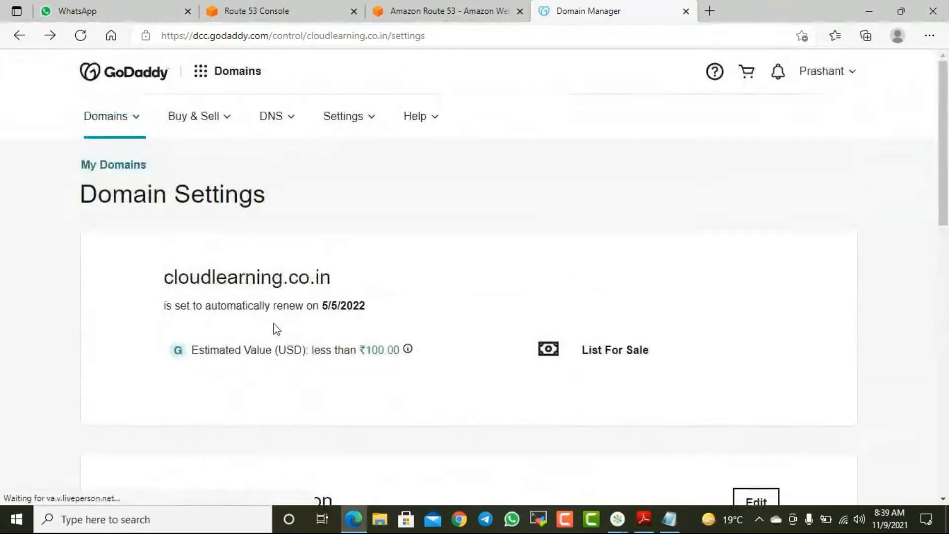
Look through the domain page choices, then return to the My Products overview
{"action": "left_click", "coordinate": [110, 127]}
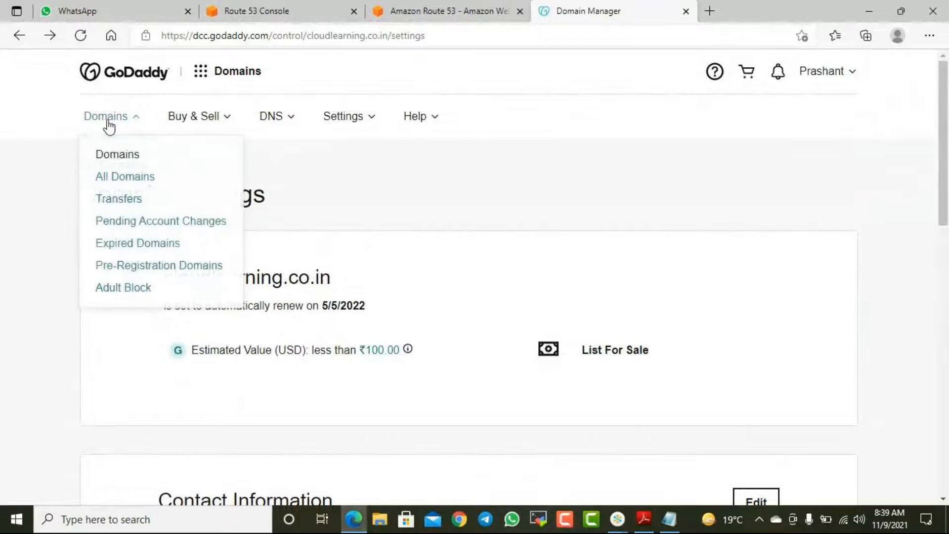
{"action": "mouse_move", "coordinate": [102, 122]}
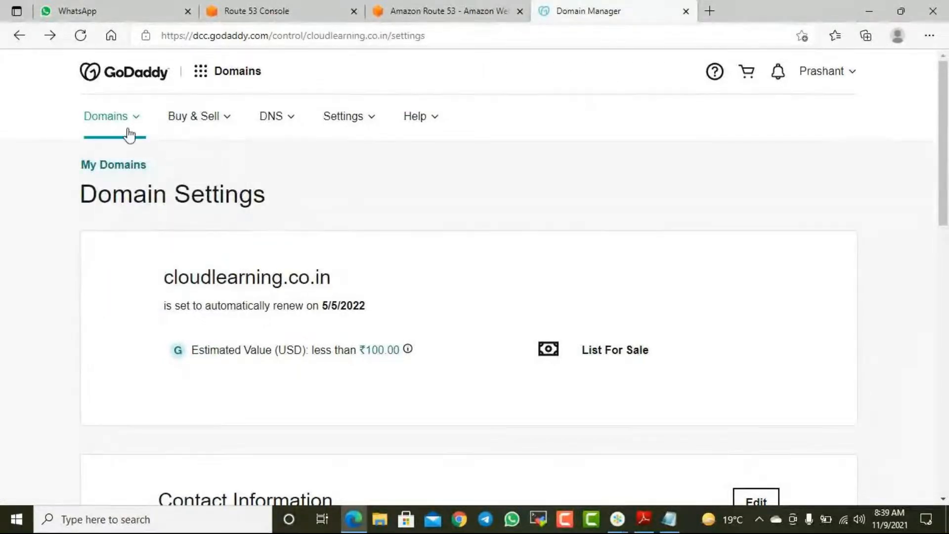
{"action": "scroll", "coordinate": [277, 292], "scroll_direction": "down", "scroll_amount": 7}
{"action": "scroll", "coordinate": [284, 297], "scroll_direction": "up", "scroll_amount": 7}
{"action": "left_click", "coordinate": [19, 35]}
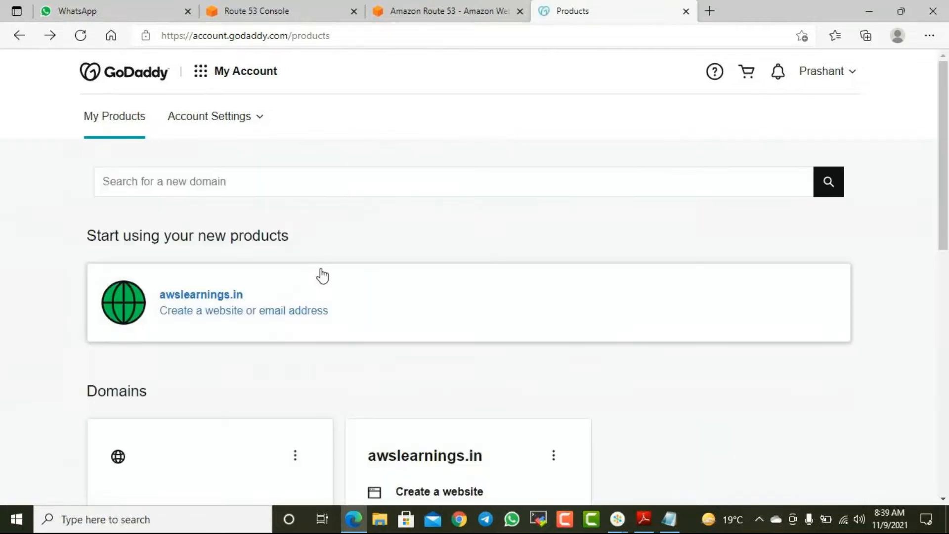
{"action": "scroll", "coordinate": [372, 318], "scroll_direction": "down", "scroll_amount": 5}
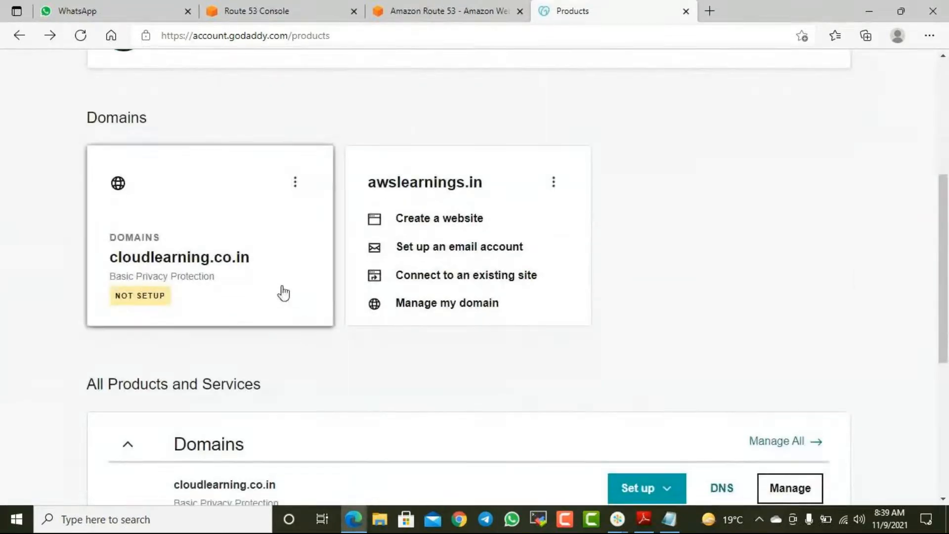
{"action": "scroll", "coordinate": [281, 291], "scroll_direction": "up", "scroll_amount": 5}
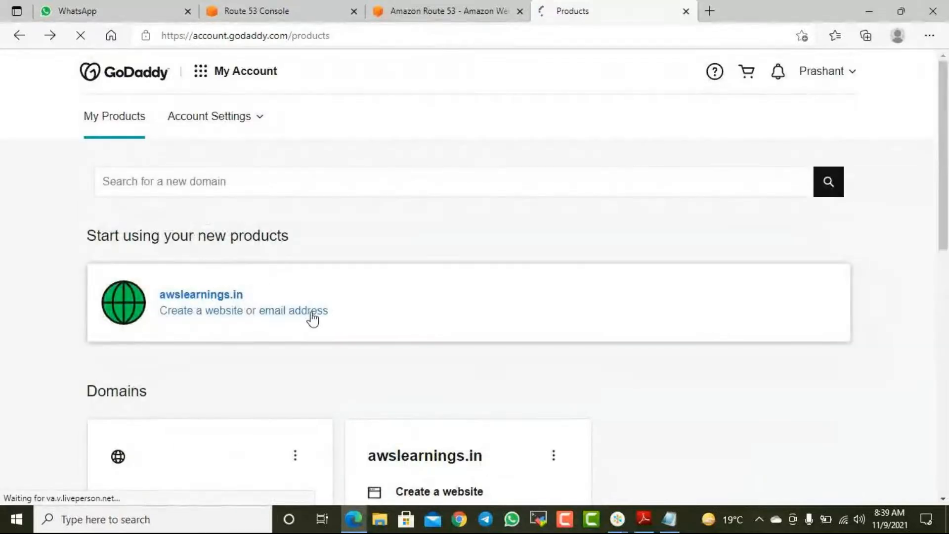
Open the awslearnings.in setup page and look over its DNS-related options
{"action": "left_click", "coordinate": [209, 295]}
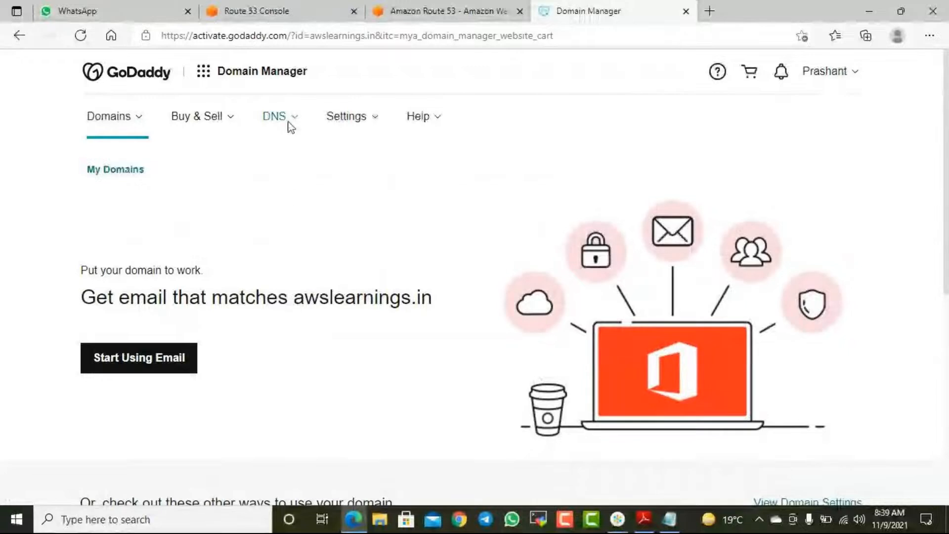
{"action": "left_click", "coordinate": [300, 123]}
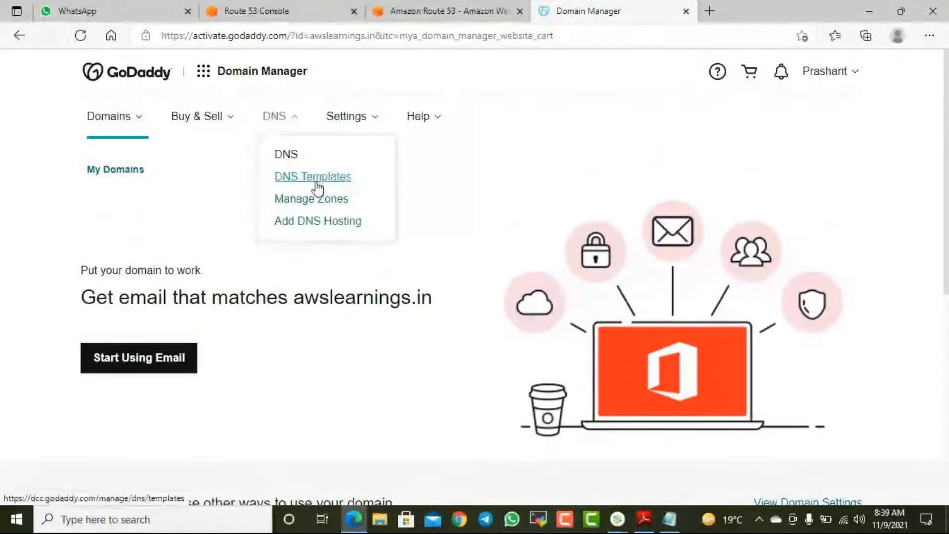
{"action": "scroll", "coordinate": [500, 301], "scroll_direction": "down", "scroll_amount": 8}
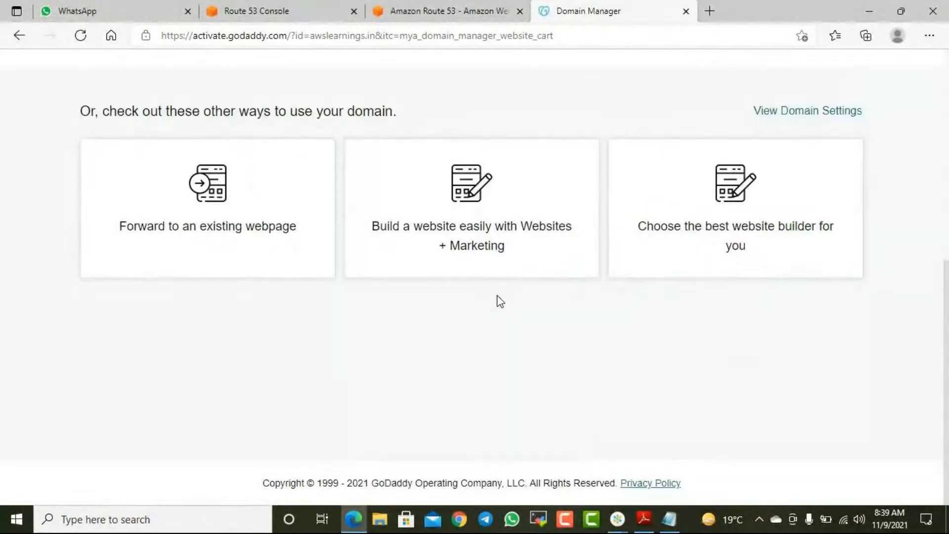
{"action": "scroll", "coordinate": [500, 305], "scroll_direction": "up", "scroll_amount": 2}
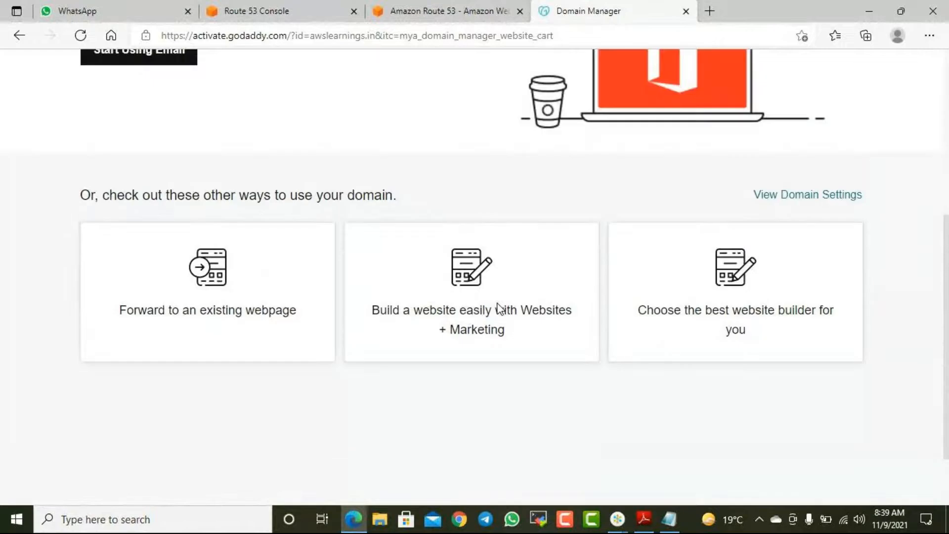
{"action": "scroll", "coordinate": [499, 309], "scroll_direction": "up", "scroll_amount": 6}
{"action": "scroll", "coordinate": [213, 267], "scroll_direction": "down", "scroll_amount": 3}
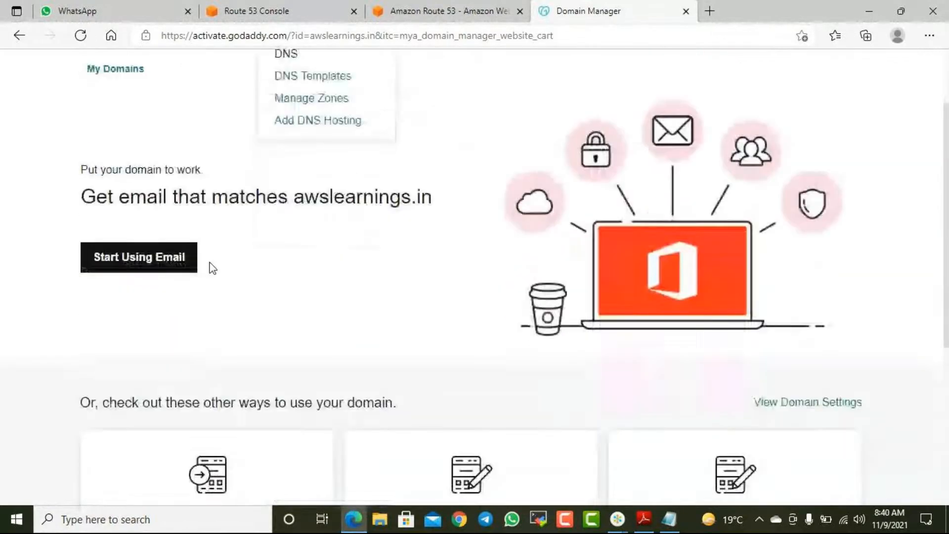
{"action": "scroll", "coordinate": [217, 282], "scroll_direction": "down", "scroll_amount": 5}
{"action": "scroll", "coordinate": [229, 307], "scroll_direction": "up", "scroll_amount": 8}
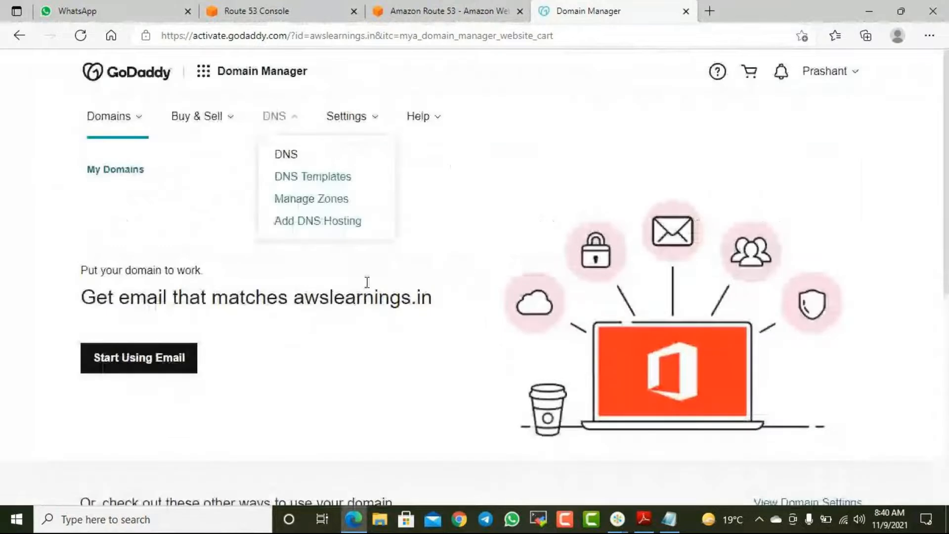
Return to My Products and open awslearnings.in's domain settings via Manage my domain
{"action": "left_click", "coordinate": [20, 37]}
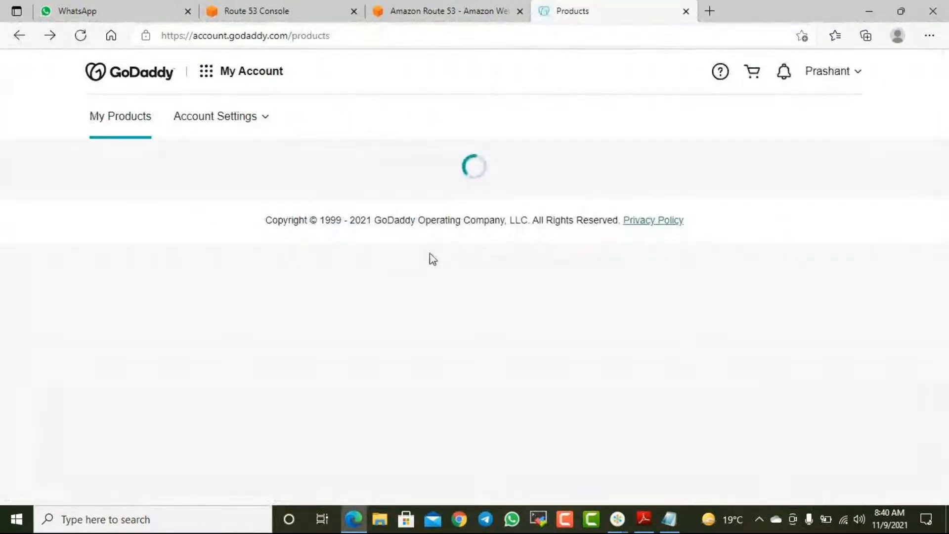
{"action": "scroll", "coordinate": [431, 262], "scroll_direction": "down", "scroll_amount": 4}
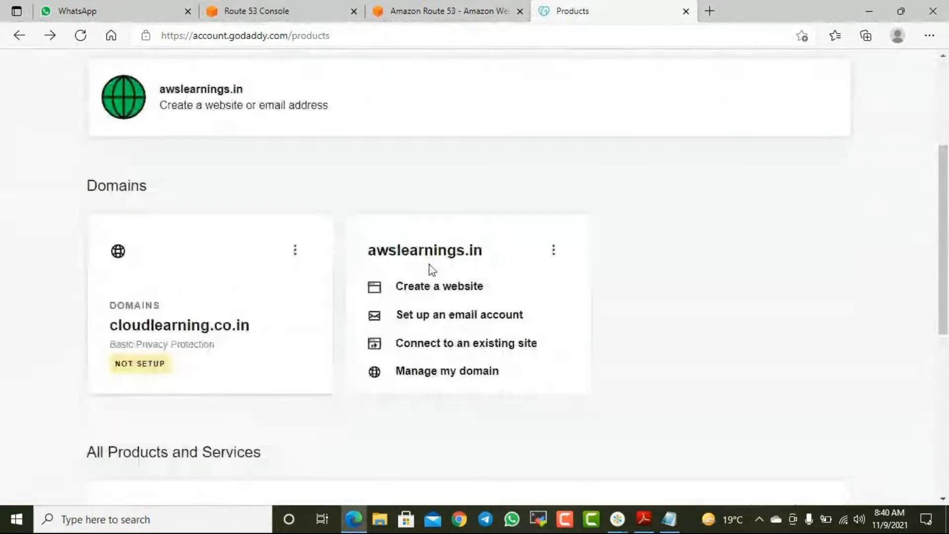
{"action": "scroll", "coordinate": [431, 269], "scroll_direction": "down", "scroll_amount": 3}
{"action": "scroll", "coordinate": [432, 283], "scroll_direction": "down", "scroll_amount": 2}
{"action": "scroll", "coordinate": [432, 284], "scroll_direction": "up", "scroll_amount": 3}
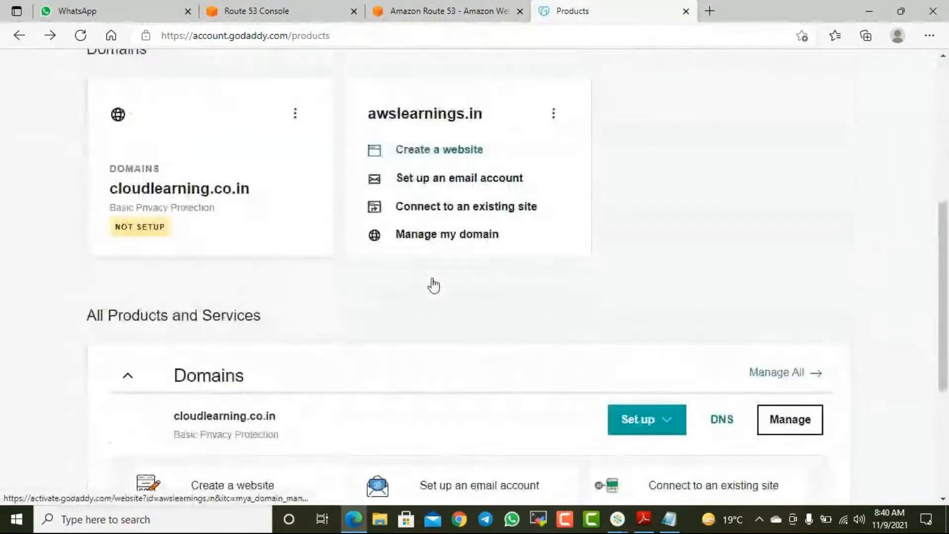
{"action": "left_click", "coordinate": [465, 237]}
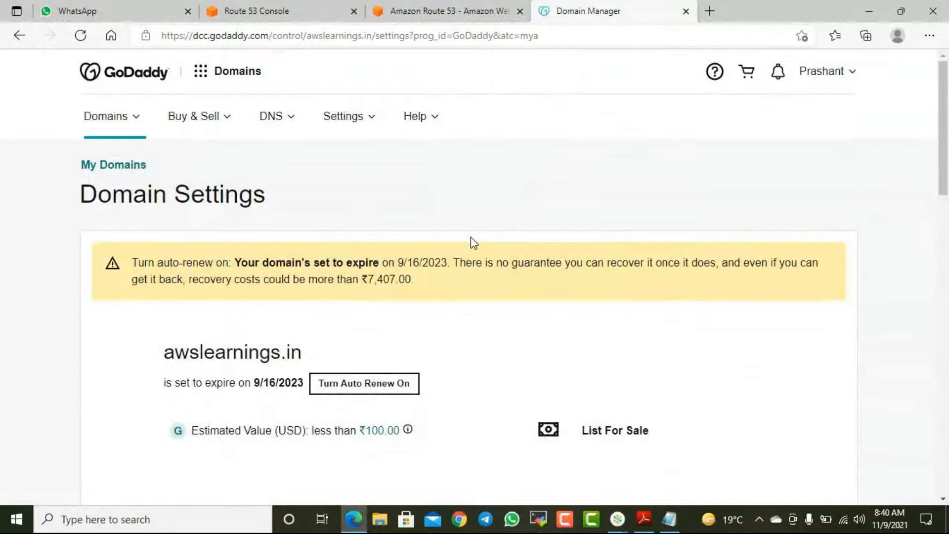
Review awslearnings.in's settings, expiring 9/16/2023 with auto-renew off, and open Manage DNS
{"action": "scroll", "coordinate": [508, 246], "scroll_direction": "down", "scroll_amount": 4}
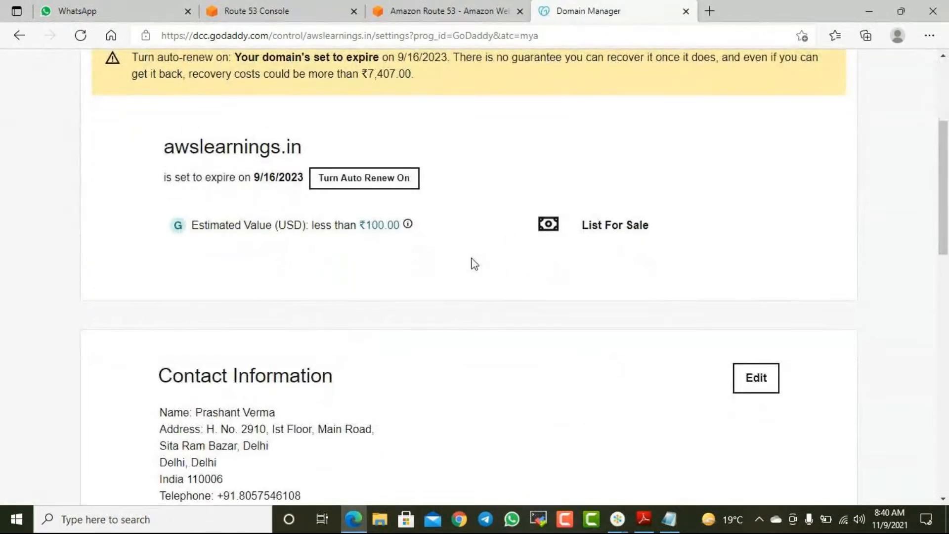
{"action": "scroll", "coordinate": [471, 251], "scroll_direction": "down", "scroll_amount": 2}
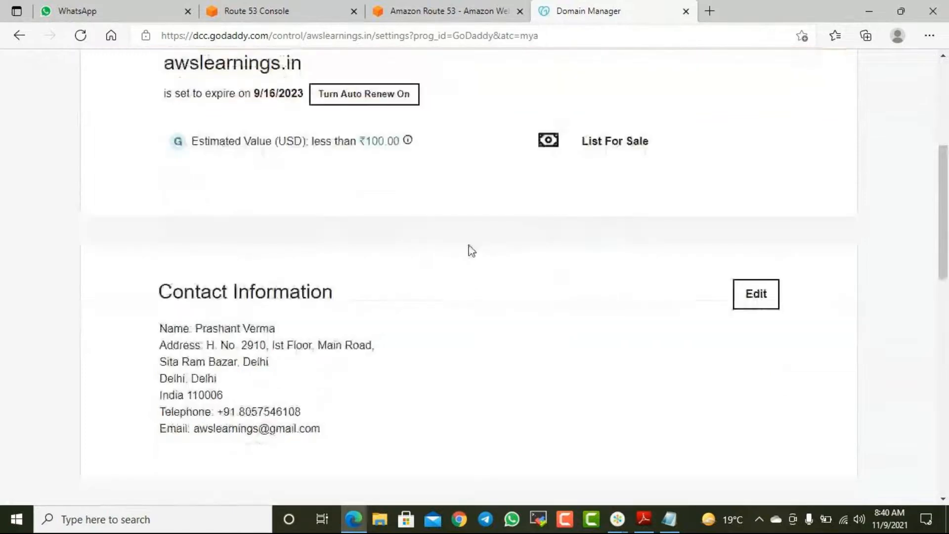
{"action": "scroll", "coordinate": [473, 251], "scroll_direction": "down", "scroll_amount": 6}
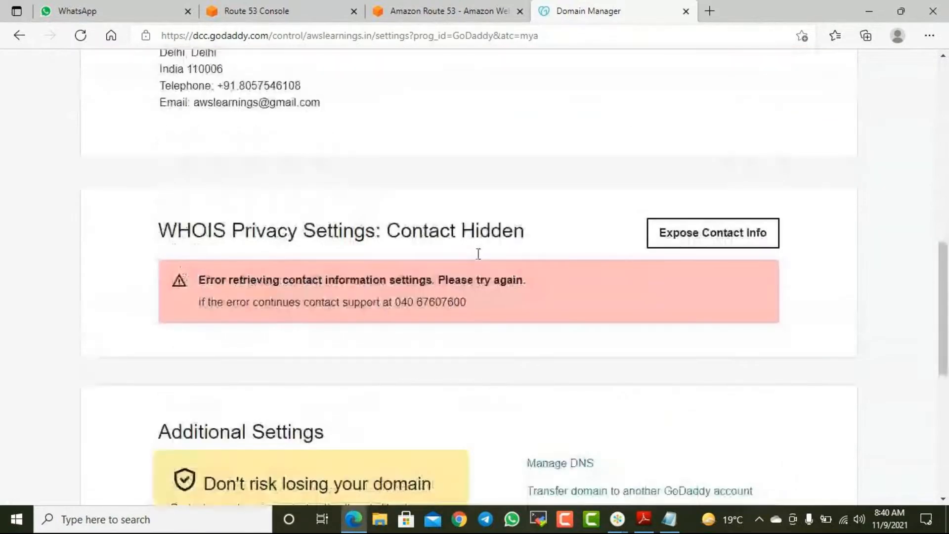
{"action": "scroll", "coordinate": [478, 255], "scroll_direction": "up", "scroll_amount": 11}
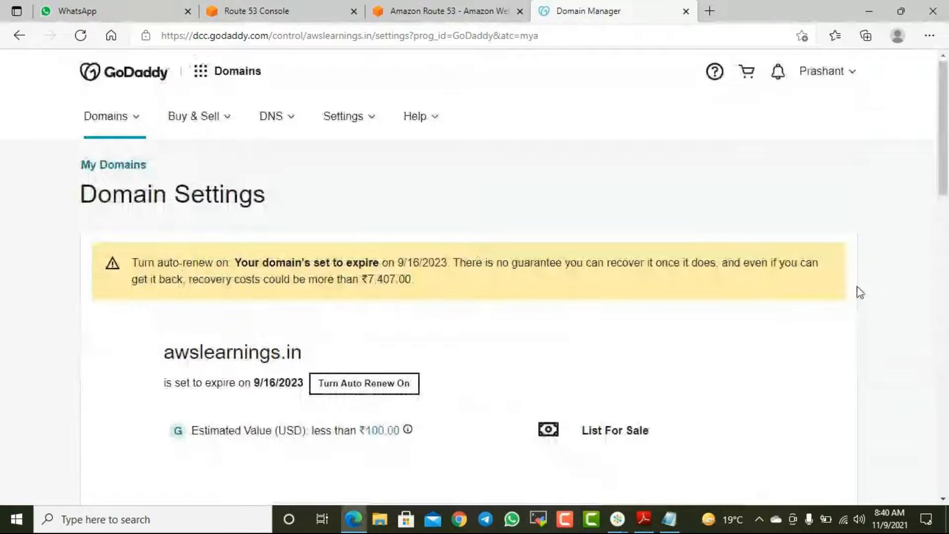
{"action": "scroll", "coordinate": [840, 302], "scroll_direction": "down", "scroll_amount": 2}
{"action": "scroll", "coordinate": [839, 304], "scroll_direction": "down", "scroll_amount": 4}
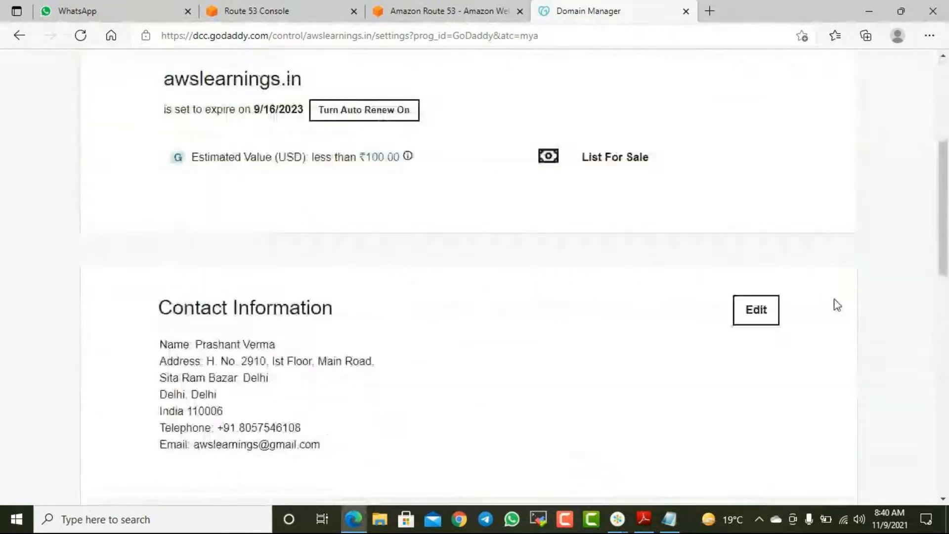
{"action": "scroll", "coordinate": [837, 307], "scroll_direction": "up", "scroll_amount": 6}
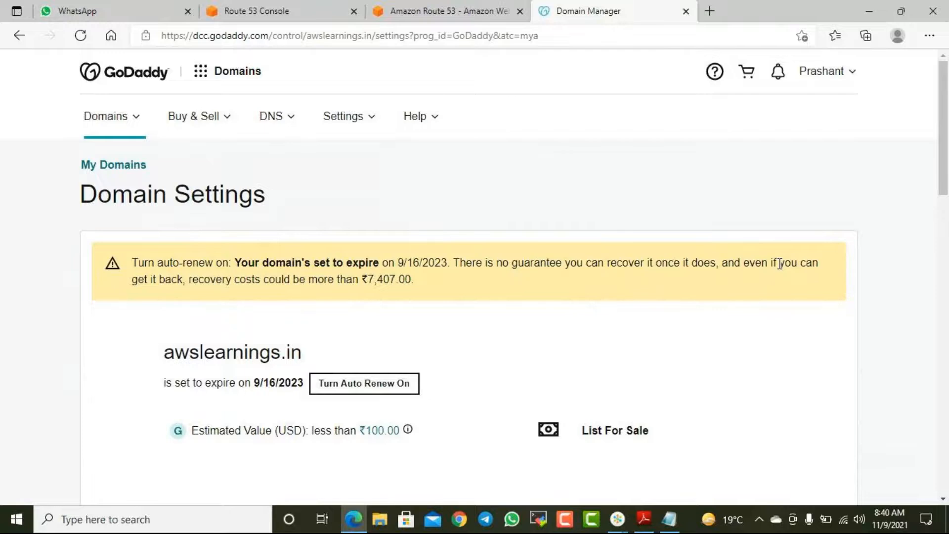
{"action": "scroll", "coordinate": [832, 222], "scroll_direction": "down", "scroll_amount": 5}
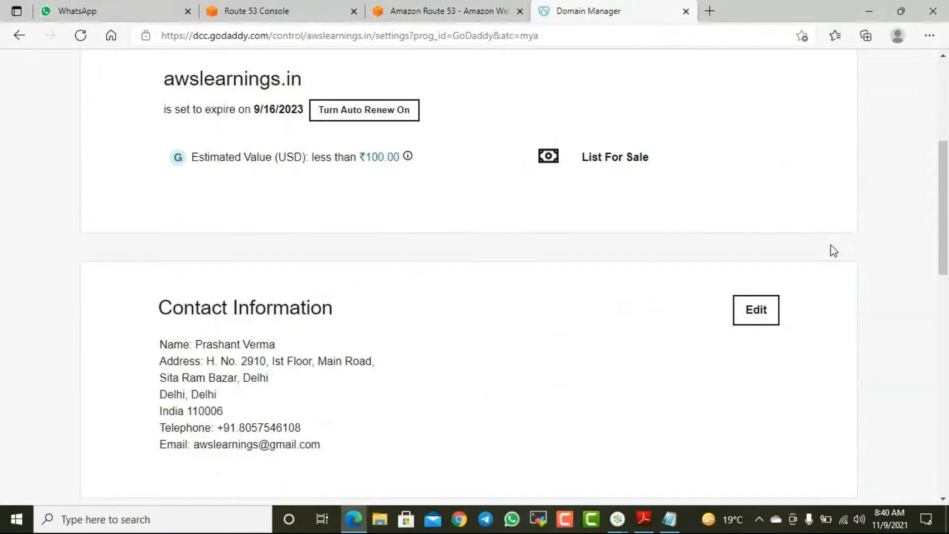
{"action": "scroll", "coordinate": [835, 246], "scroll_direction": "down", "scroll_amount": 10}
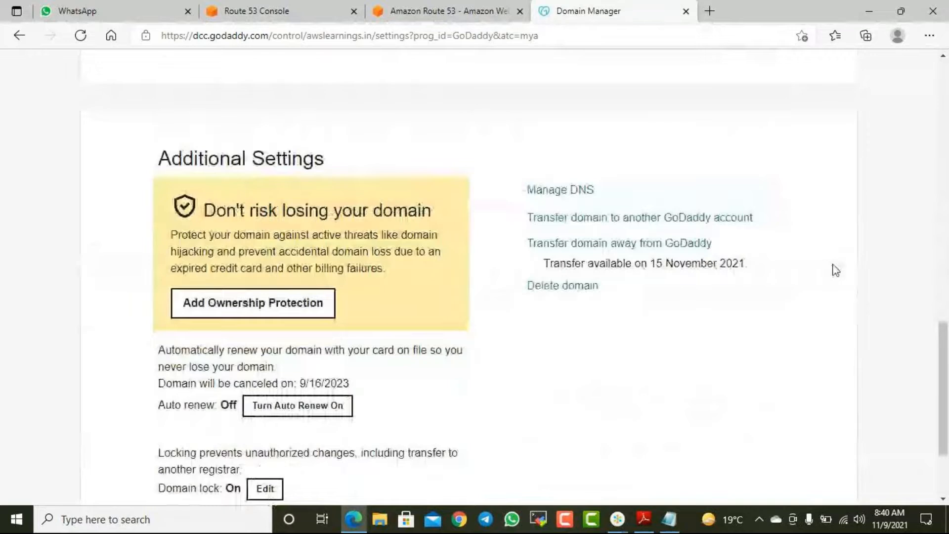
{"action": "scroll", "coordinate": [836, 271], "scroll_direction": "down", "scroll_amount": 3}
{"action": "scroll", "coordinate": [577, 364], "scroll_direction": "up", "scroll_amount": 6}
{"action": "left_click", "coordinate": [572, 345]}
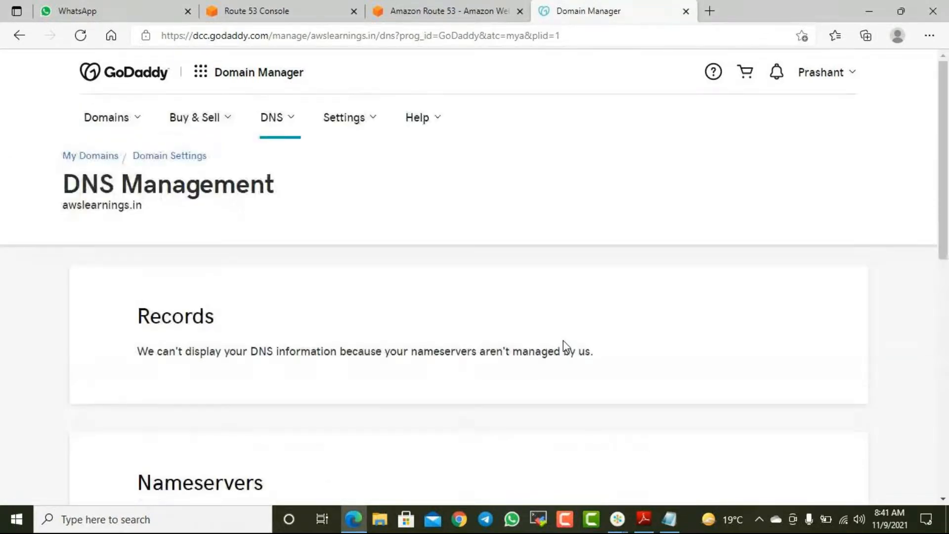
Check the four awsdns nameservers listed for awslearnings.in, then bring up the Route 53 tab
{"action": "scroll", "coordinate": [549, 346], "scroll_direction": "down", "scroll_amount": 5}
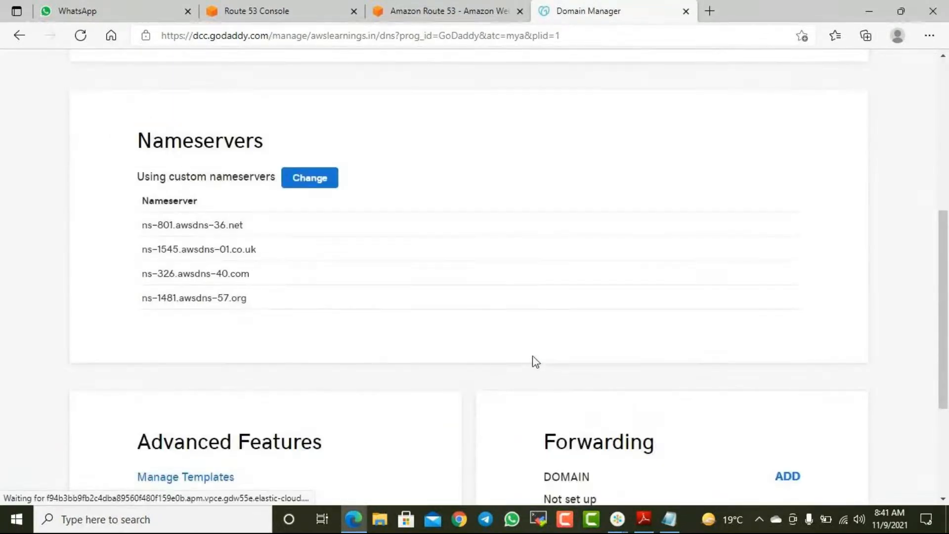
{"action": "scroll", "coordinate": [534, 357], "scroll_direction": "up", "scroll_amount": 5}
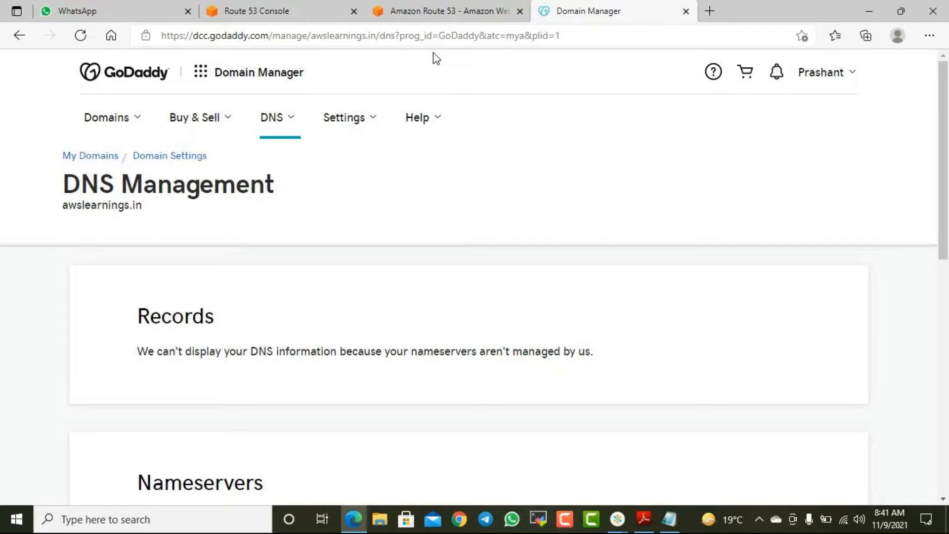
{"action": "left_click", "coordinate": [434, 12]}
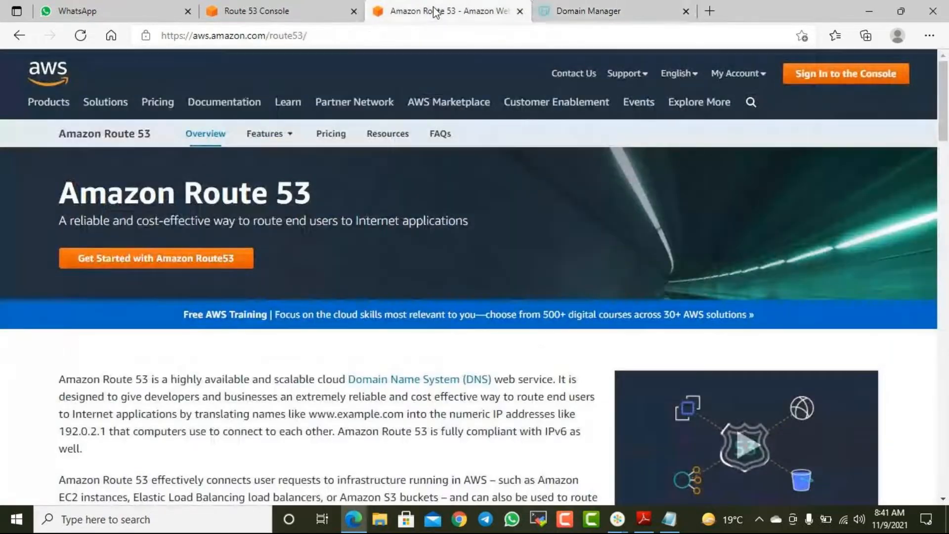
From the Route 53 tab's Services list, open EC2 in a new tab and switch to it
{"action": "left_click", "coordinate": [284, 13]}
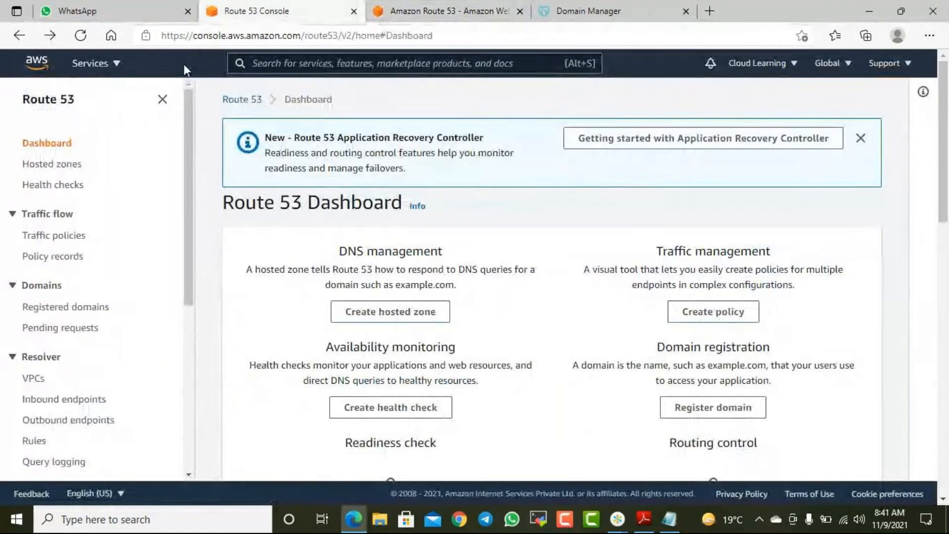
{"action": "left_click", "coordinate": [109, 65]}
{"action": "right_click", "coordinate": [302, 147]}
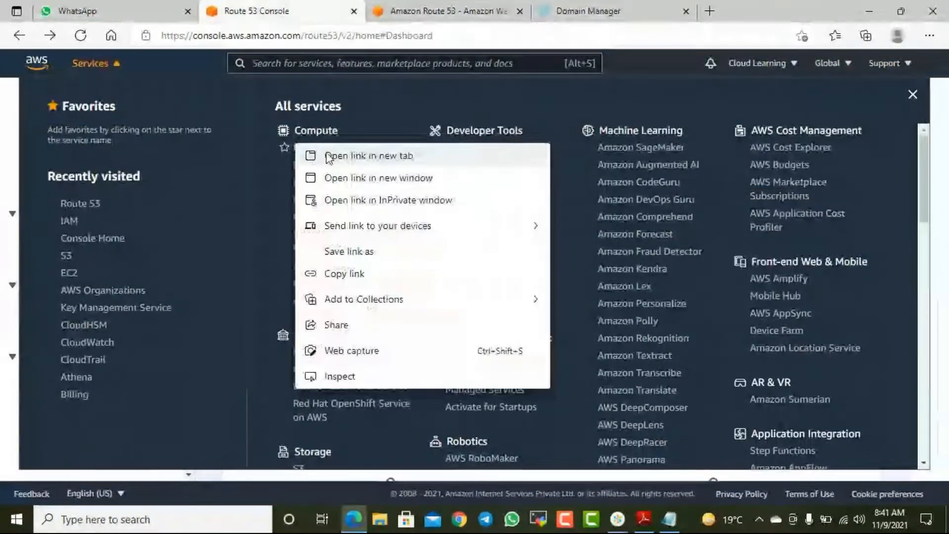
{"action": "left_click", "coordinate": [328, 157]}
{"action": "left_click", "coordinate": [424, 11]}
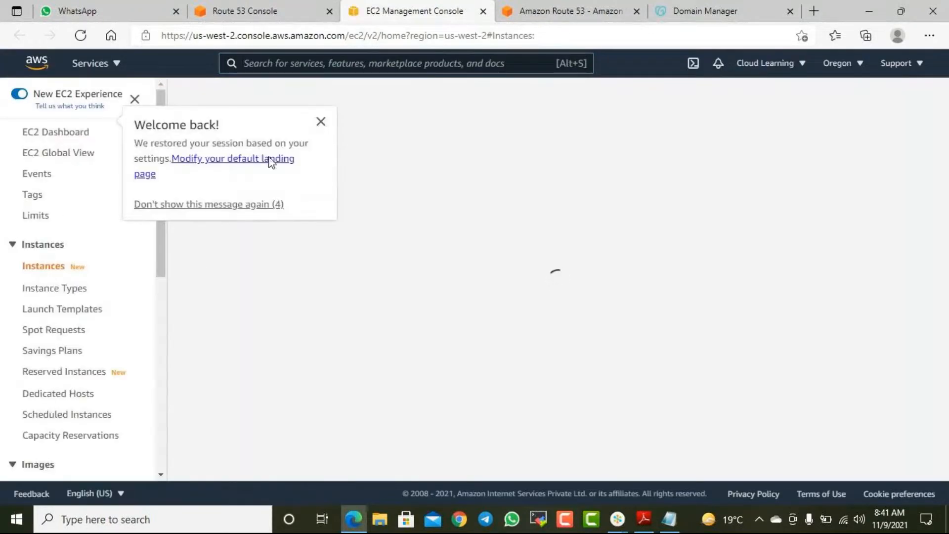
Dismiss the welcome message and inspect the Ansible Control Node instance's details in an enlarged panel
{"action": "left_click", "coordinate": [322, 120]}
{"action": "left_click", "coordinate": [322, 120]}
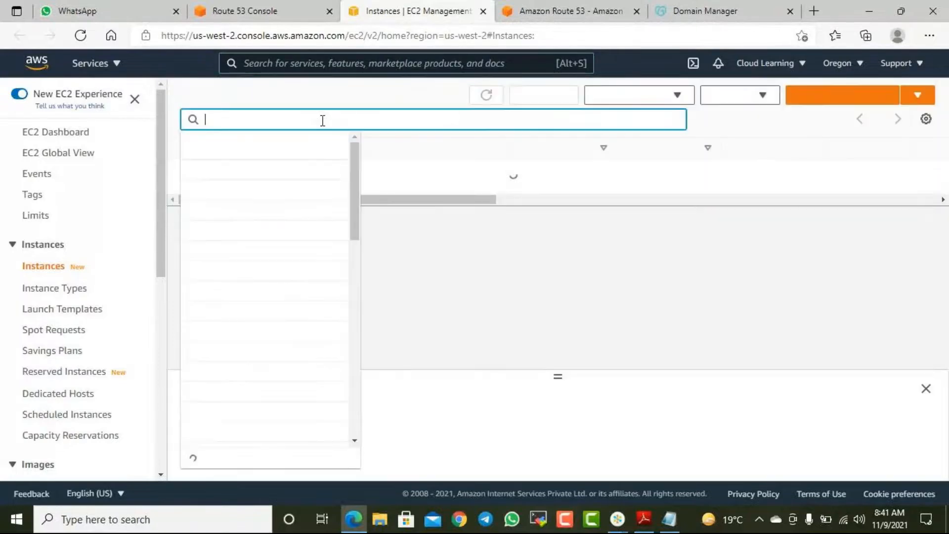
{"action": "left_click", "coordinate": [500, 263]}
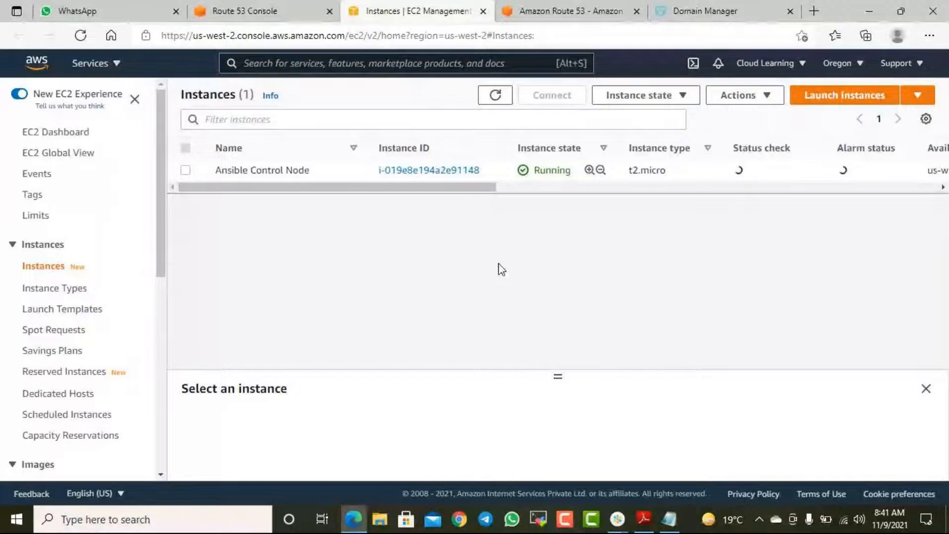
{"action": "left_click", "coordinate": [290, 176]}
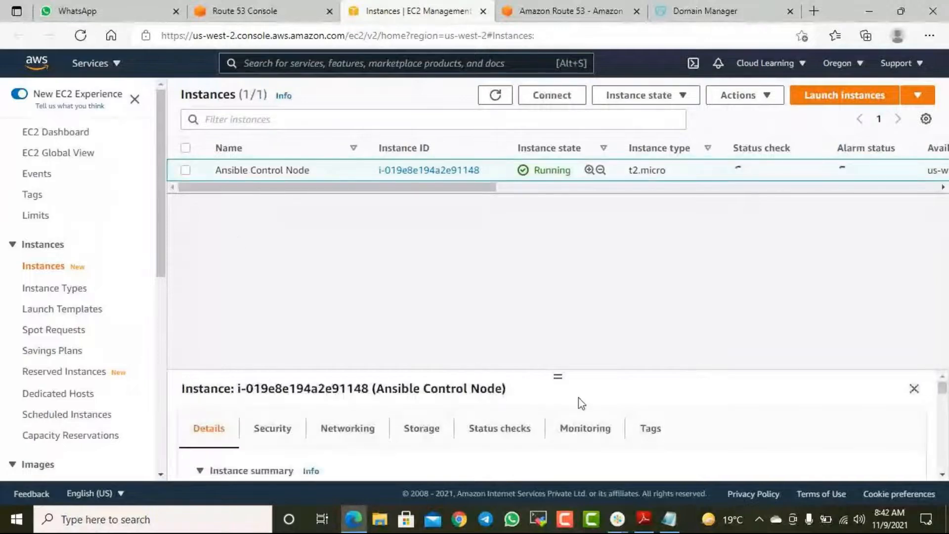
{"action": "left_click_drag", "start_coordinate": [559, 374], "coordinate": [553, 227]}
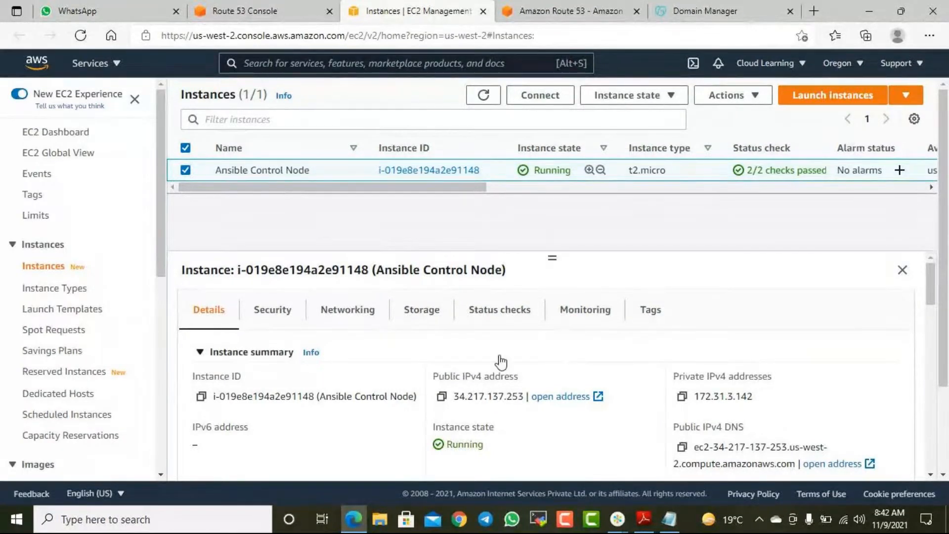
{"action": "scroll", "coordinate": [133, 353], "scroll_direction": "down", "scroll_amount": 2}
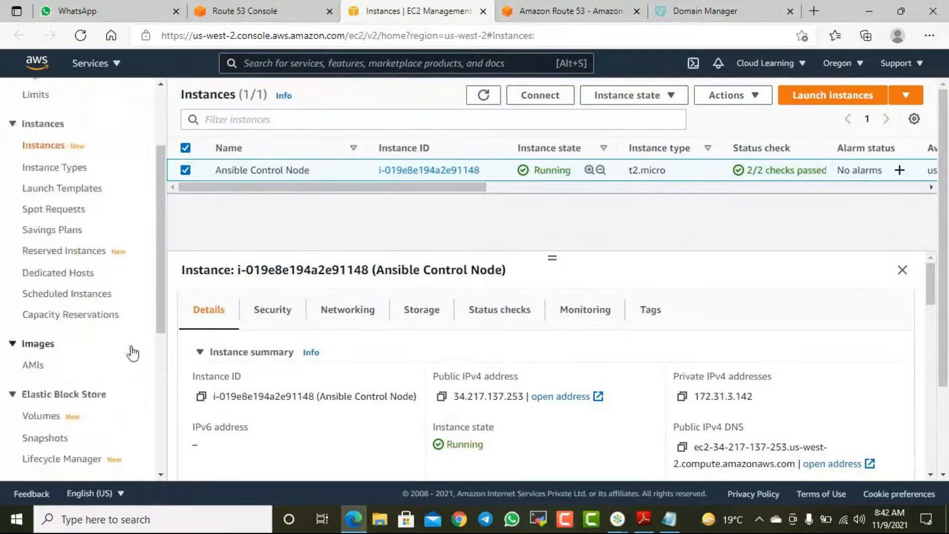
{"action": "scroll", "coordinate": [119, 352], "scroll_direction": "down", "scroll_amount": 2}
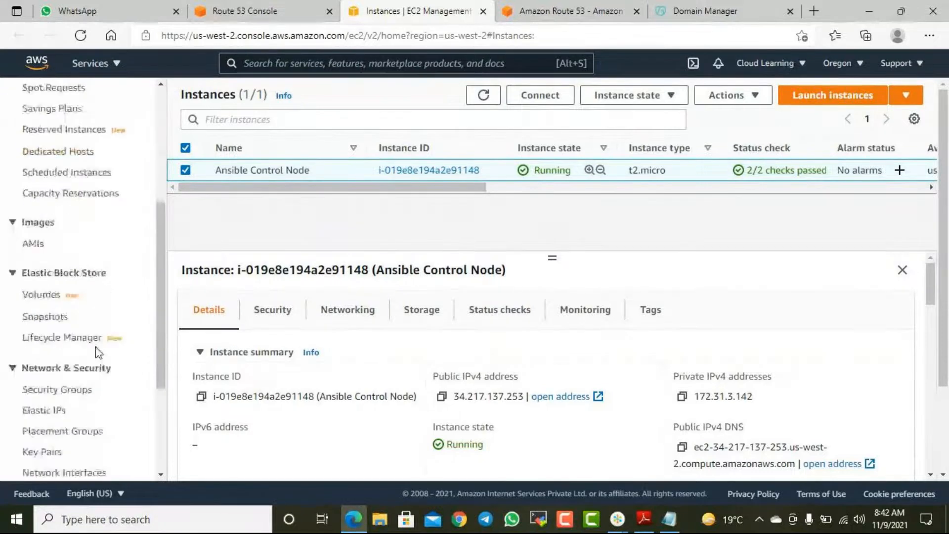
Confirm the Elastic IPs page lists no allocated addresses, then return to the Instances list
{"action": "left_click", "coordinate": [45, 412]}
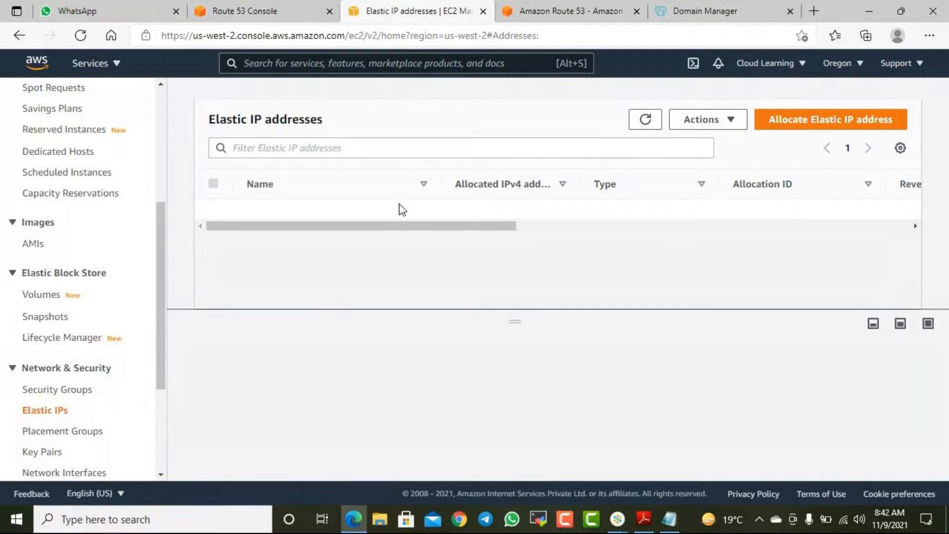
{"action": "scroll", "coordinate": [144, 263], "scroll_direction": "up", "scroll_amount": 3}
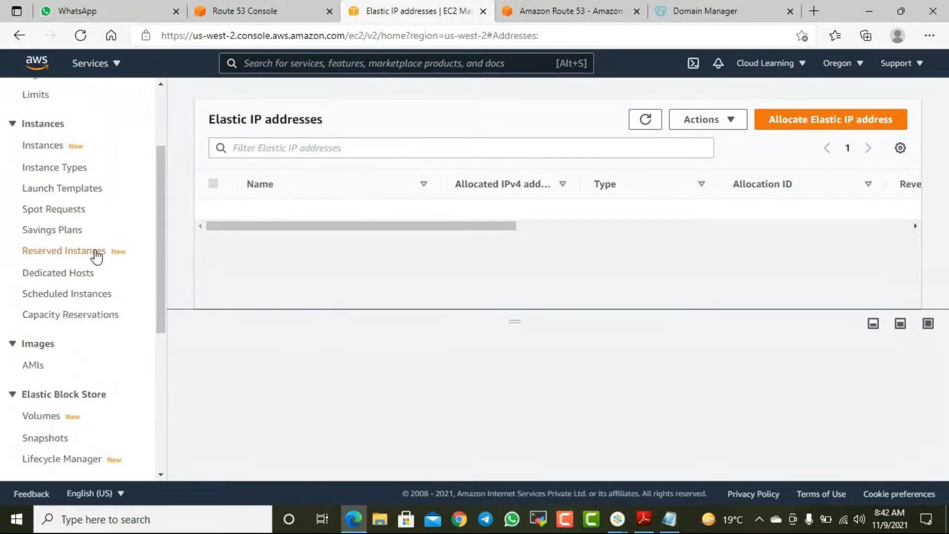
{"action": "left_click", "coordinate": [43, 148]}
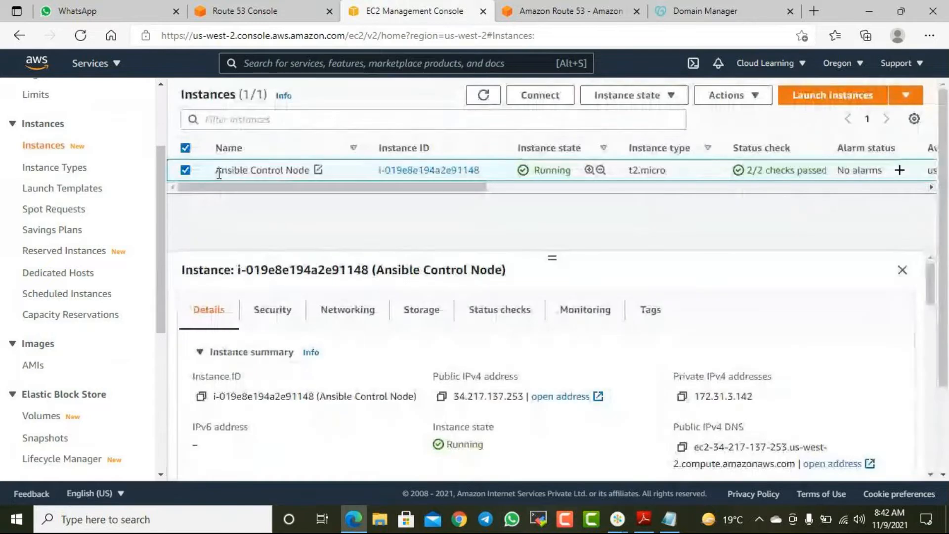
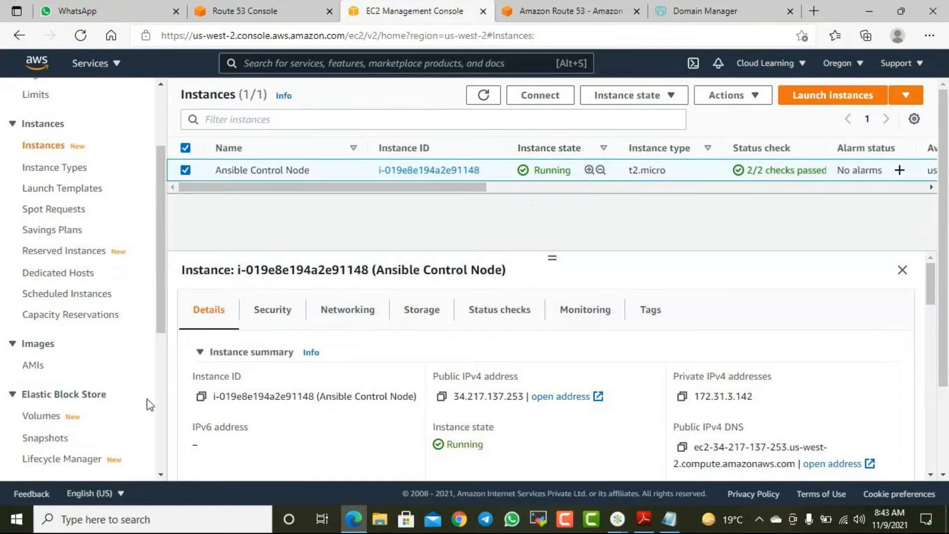
Allocate a new Elastic IP address, 44.235.98.189, from Amazon's IPv4 pool
{"action": "scroll", "coordinate": [64, 447], "scroll_direction": "down", "scroll_amount": 3}
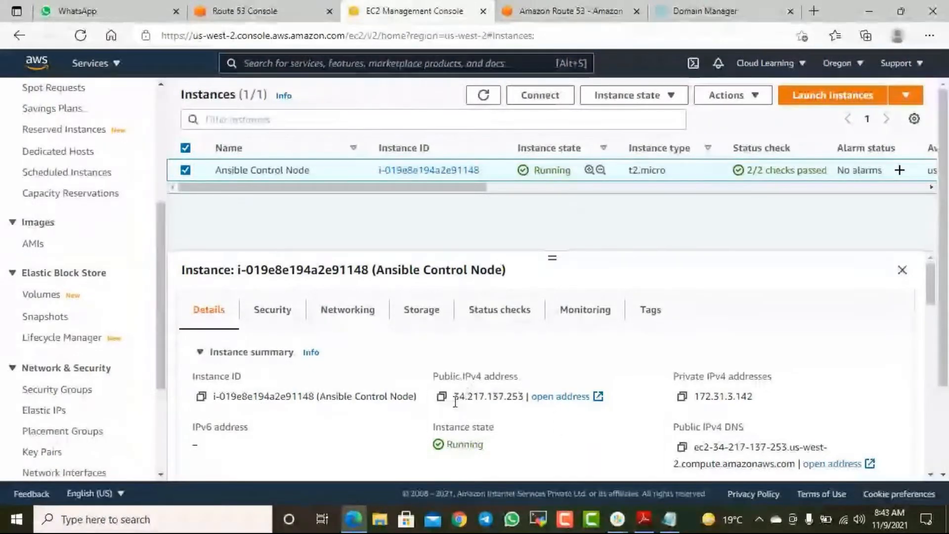
{"action": "left_click", "coordinate": [43, 410]}
{"action": "left_click", "coordinate": [833, 119]}
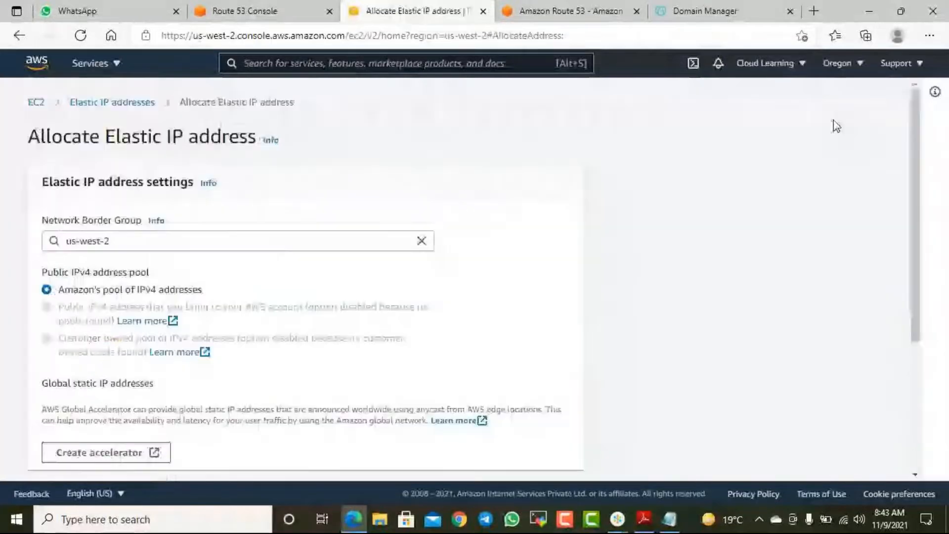
{"action": "scroll", "coordinate": [215, 381], "scroll_direction": "down", "scroll_amount": 4}
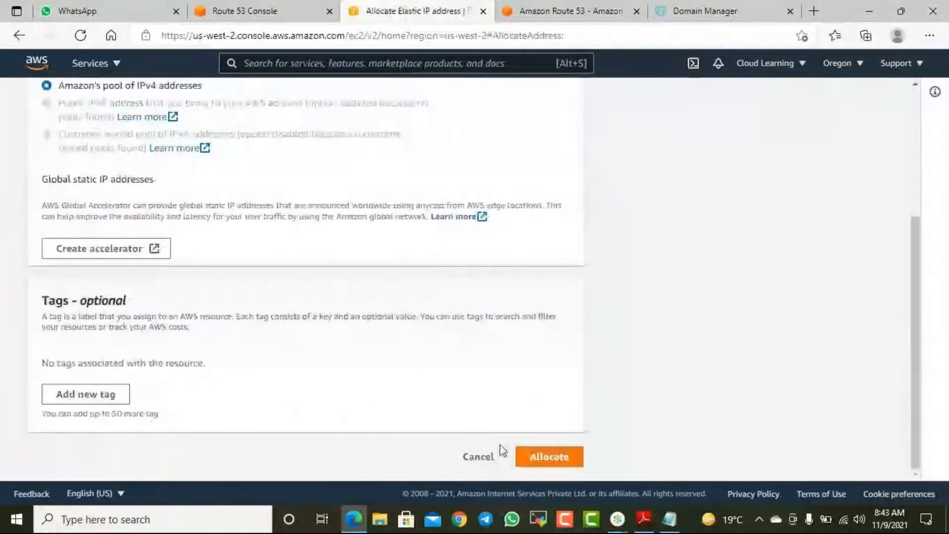
{"action": "left_click", "coordinate": [552, 457]}
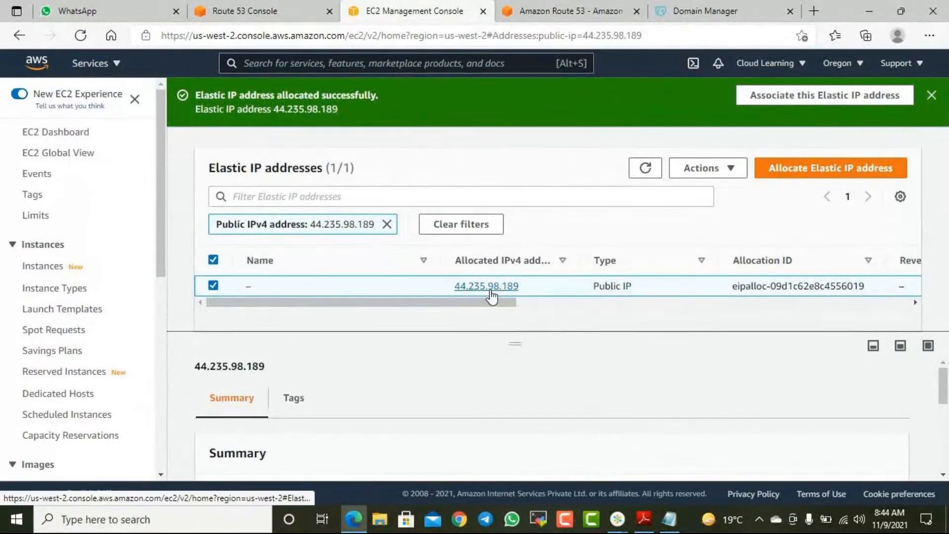
Associate Elastic IP 44.235.98.189 with the Ansible Control Node instance
{"action": "left_click", "coordinate": [736, 169]}
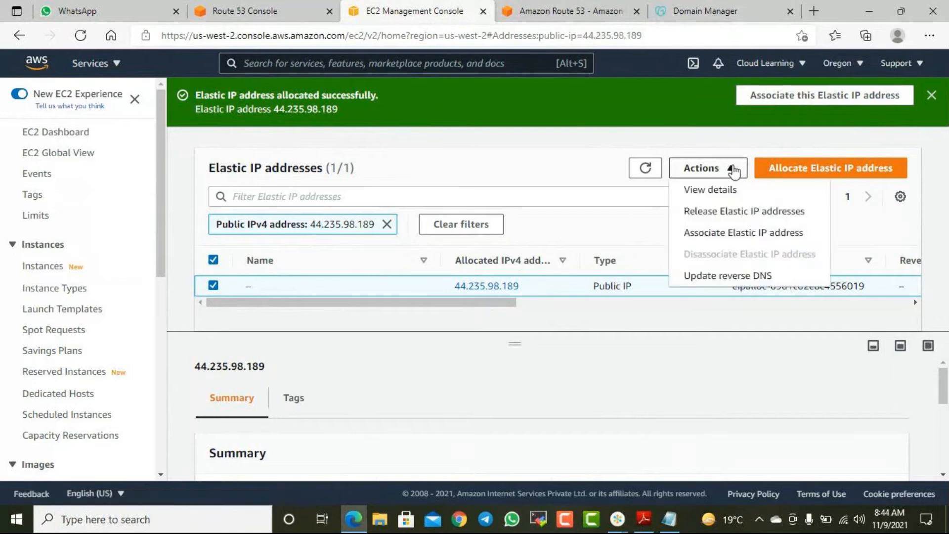
{"action": "left_click", "coordinate": [725, 236]}
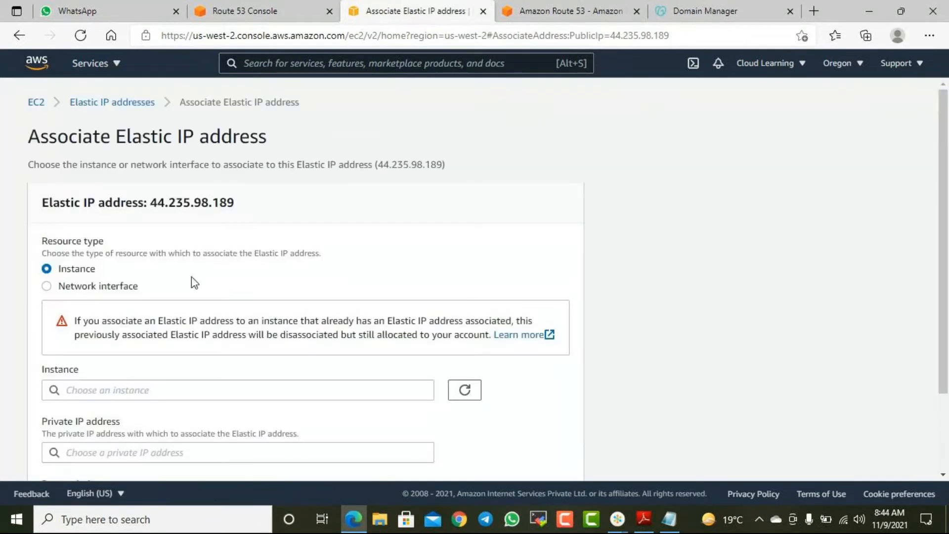
{"action": "scroll", "coordinate": [726, 239], "scroll_direction": "down", "scroll_amount": 2}
{"action": "left_click", "coordinate": [127, 295]}
{"action": "left_click", "coordinate": [125, 310]}
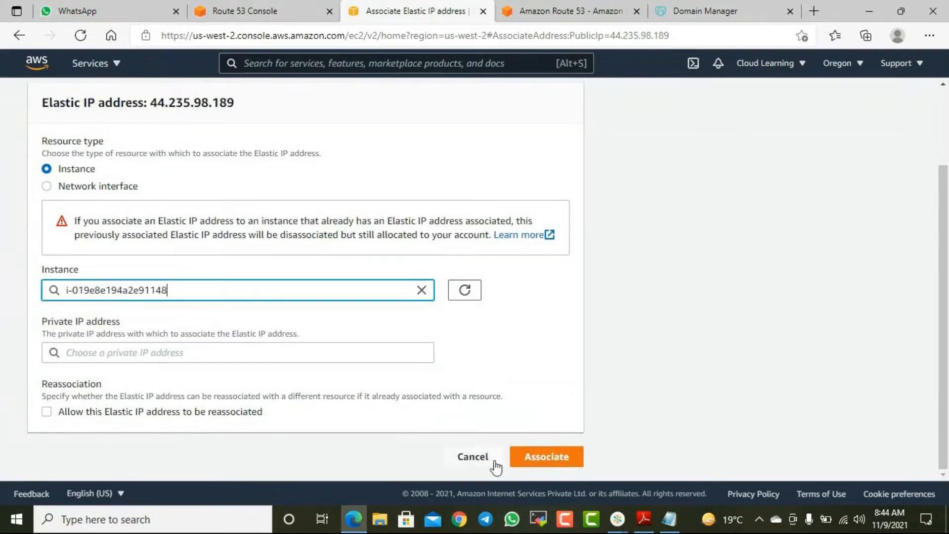
{"action": "left_click", "coordinate": [531, 461]}
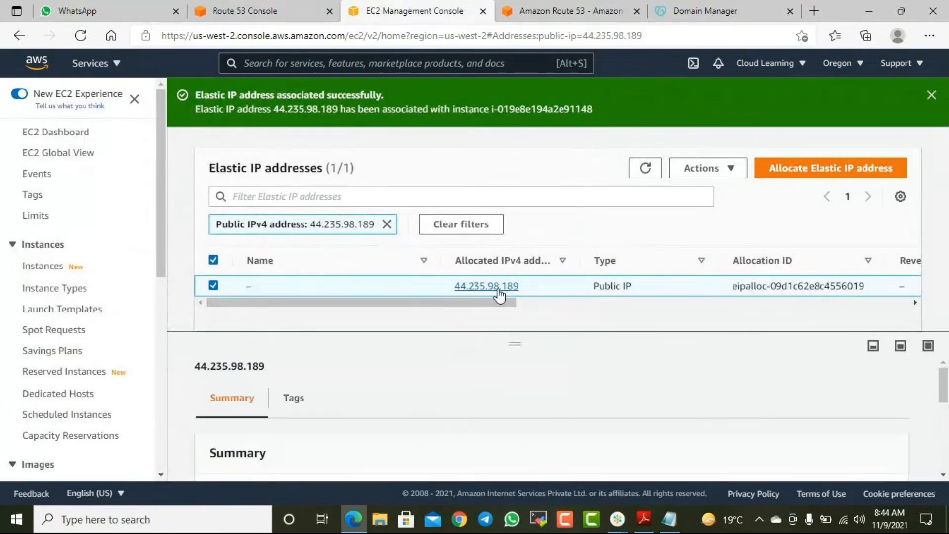
Refresh the Instances list and confirm Ansible Control Node shows public IPv4 44.235.98.189, reviewing its state and action menus
{"action": "left_click", "coordinate": [59, 272]}
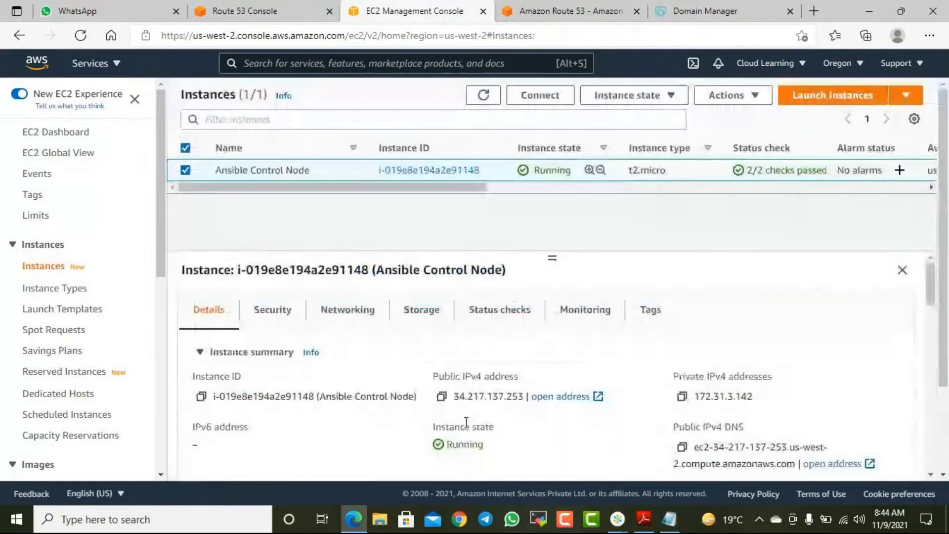
{"action": "left_click", "coordinate": [483, 95]}
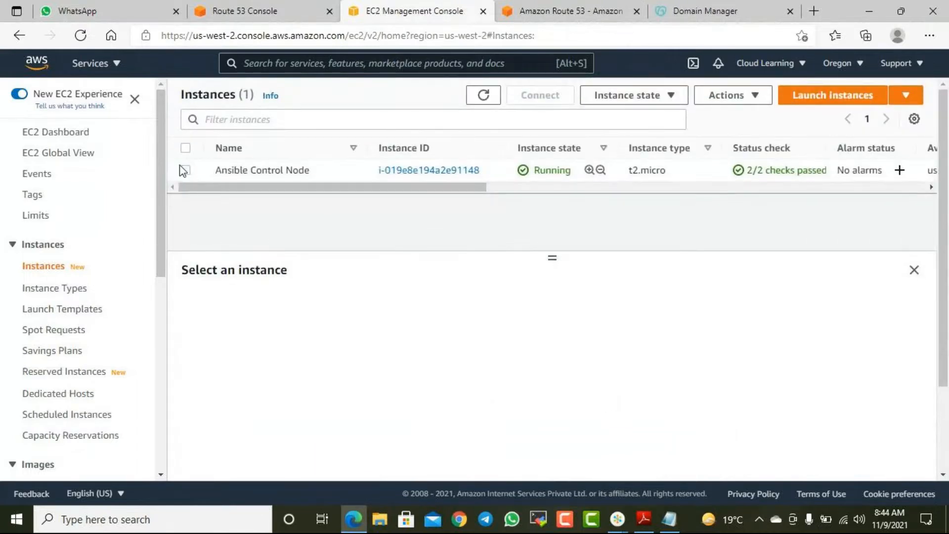
{"action": "left_click", "coordinate": [185, 170]}
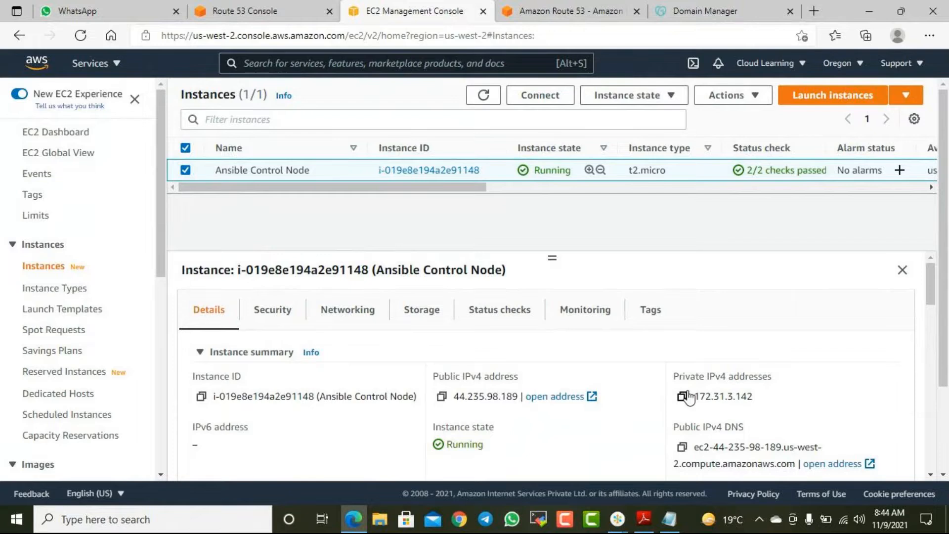
{"action": "scroll", "coordinate": [679, 397], "scroll_direction": "down", "scroll_amount": 2}
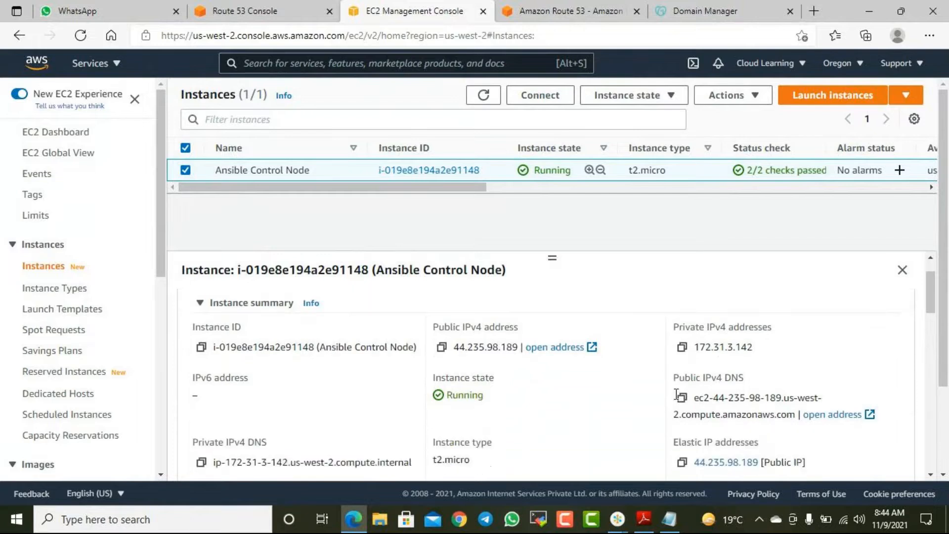
{"action": "scroll", "coordinate": [676, 395], "scroll_direction": "down", "scroll_amount": 2}
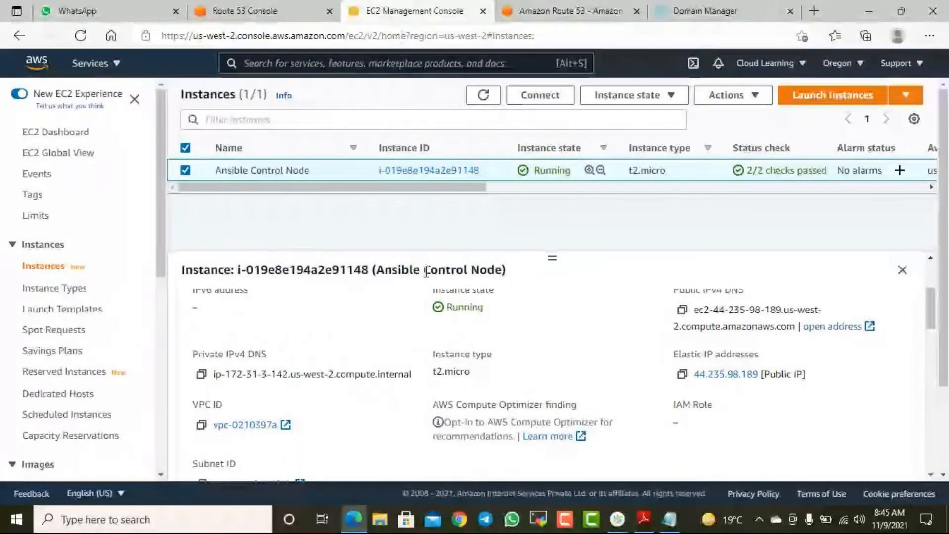
{"action": "scroll", "coordinate": [459, 317], "scroll_direction": "up", "scroll_amount": 3}
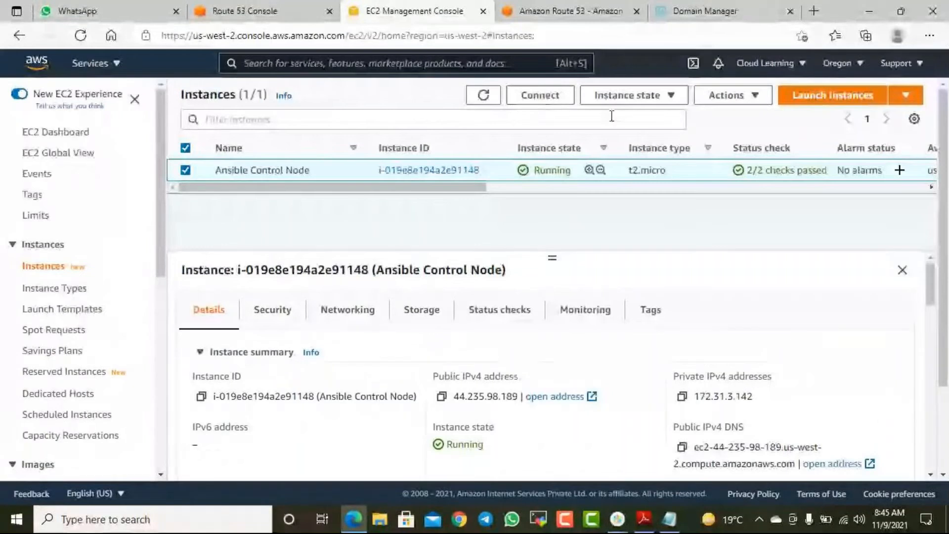
{"action": "left_click", "coordinate": [671, 96]}
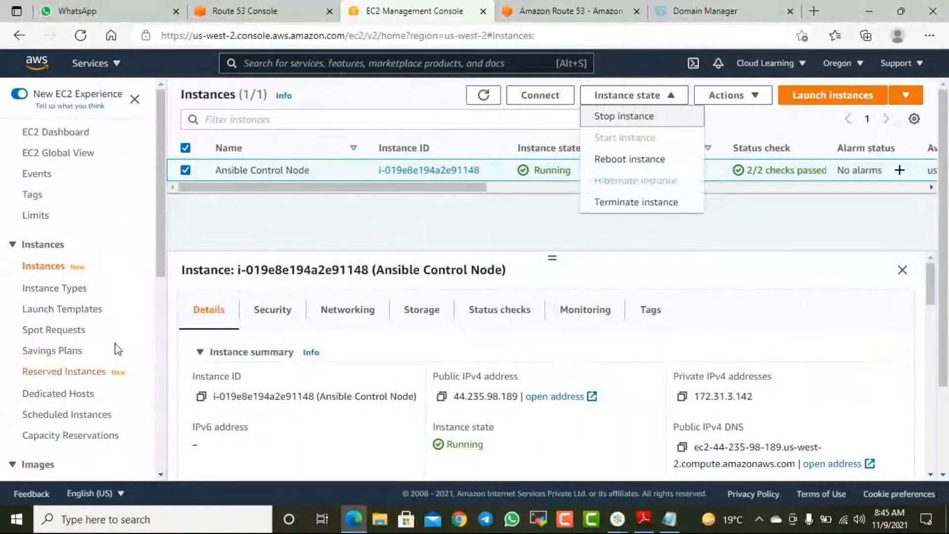
{"action": "left_click", "coordinate": [750, 96]}
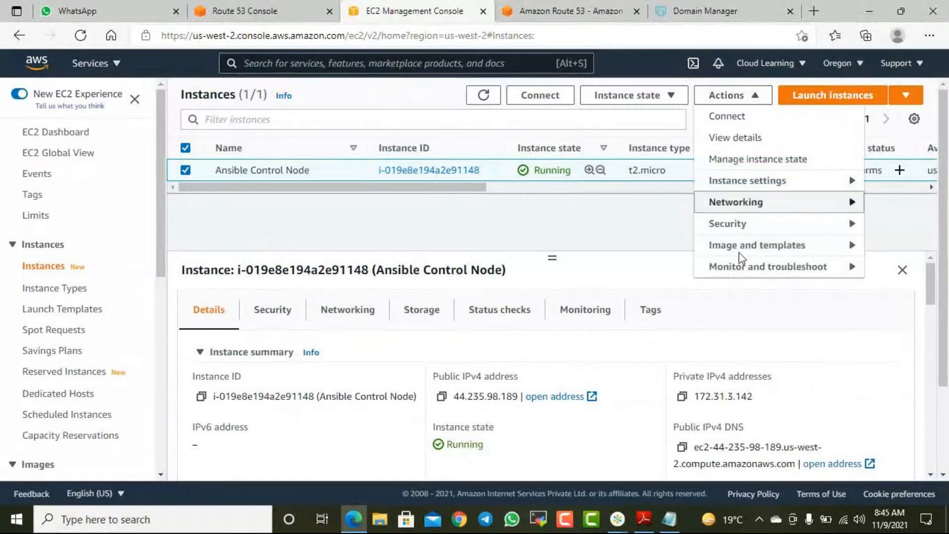
Glance at the AWS notes, then return to the Route 53 dashboard and view its help panel
{"action": "left_click", "coordinate": [669, 520]}
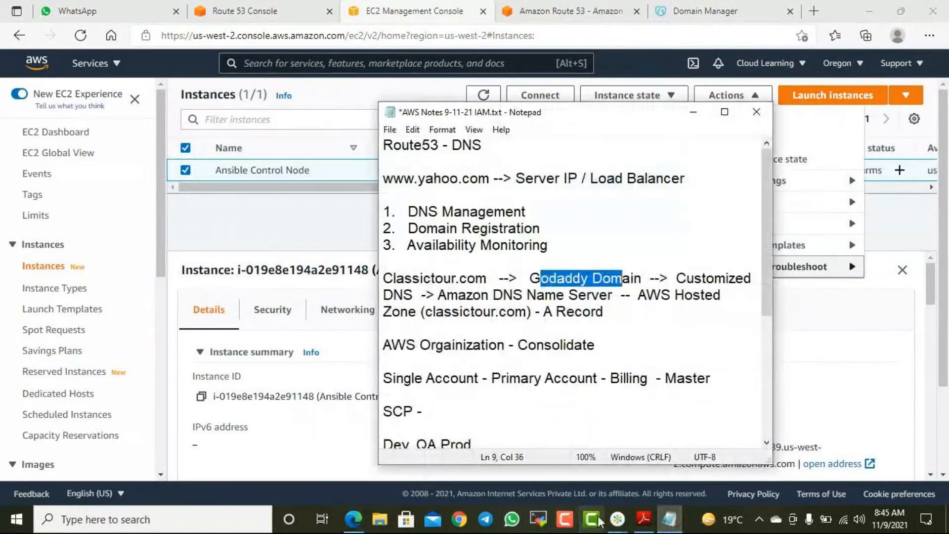
{"action": "mouse_move", "coordinate": [353, 518]}
{"action": "left_click", "coordinate": [246, 17]}
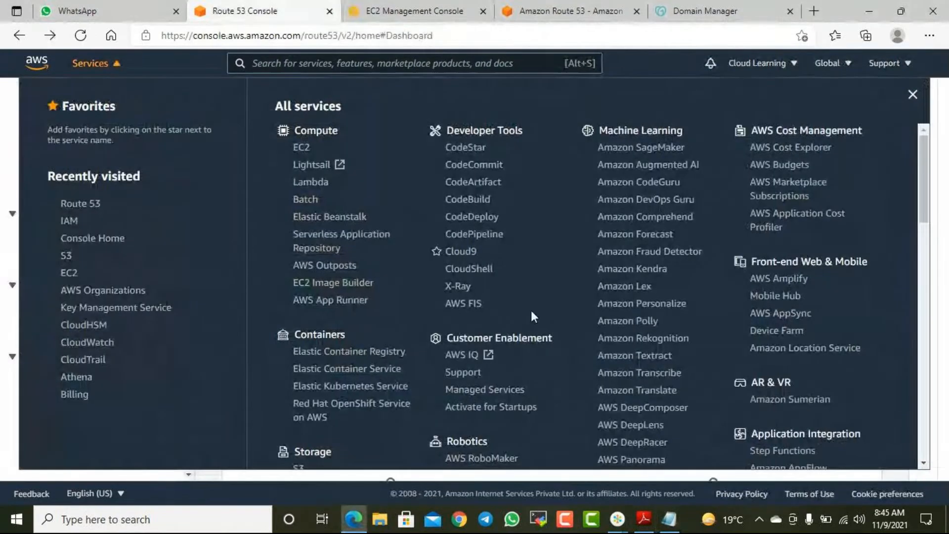
{"action": "left_click", "coordinate": [933, 256]}
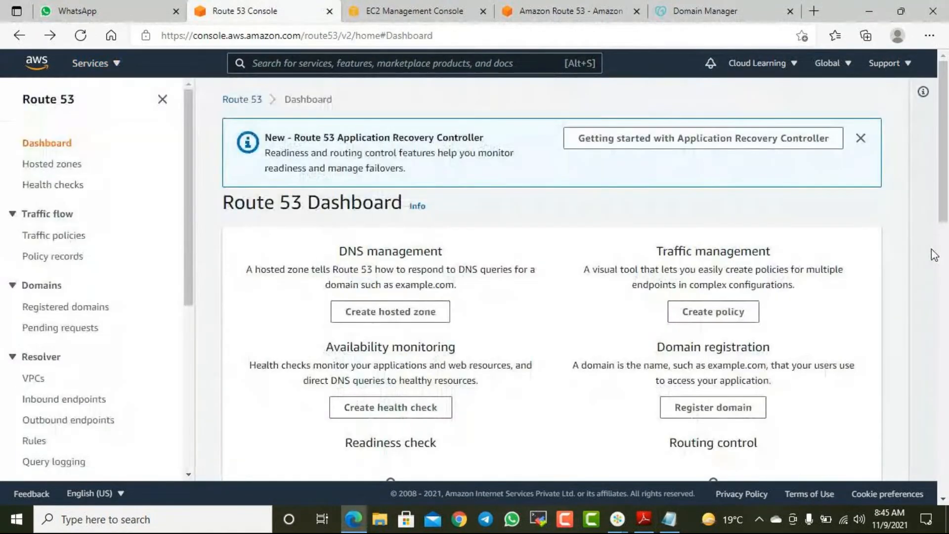
{"action": "left_click", "coordinate": [932, 250]}
{"action": "left_click_drag", "start_coordinate": [942, 204], "coordinate": [936, 322]}
{"action": "scroll", "coordinate": [938, 327], "scroll_direction": "up", "scroll_amount": 5}
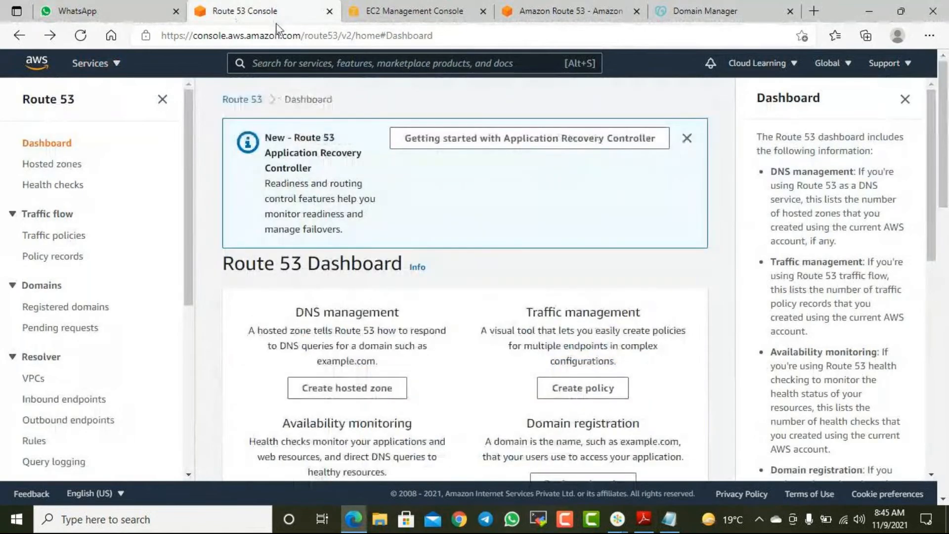
{"action": "left_click", "coordinate": [446, 14]}
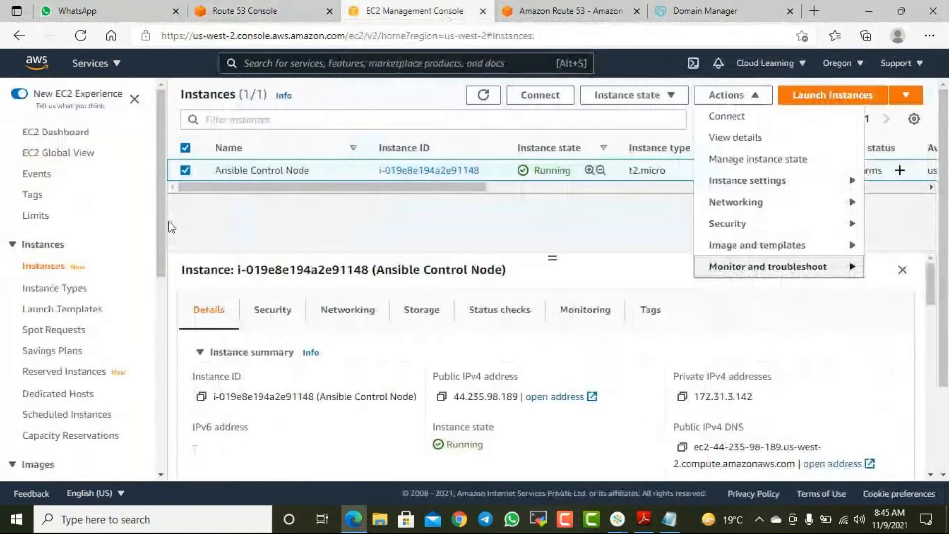
Disassociate Elastic IP 44.235.98.189 from the Ansible Control Node instance
{"action": "scroll", "coordinate": [28, 361], "scroll_direction": "down", "scroll_amount": 3}
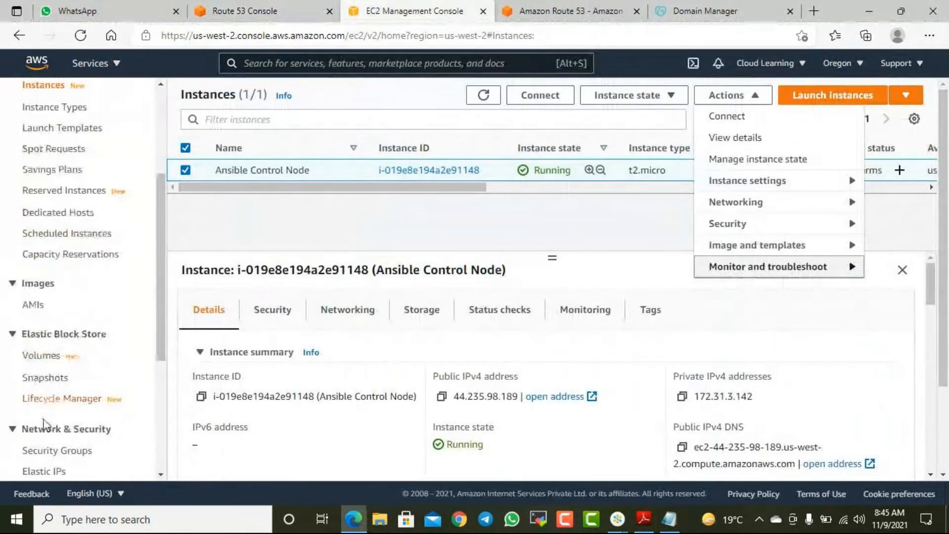
{"action": "scroll", "coordinate": [48, 452], "scroll_direction": "down", "scroll_amount": 2}
{"action": "left_click", "coordinate": [45, 351]}
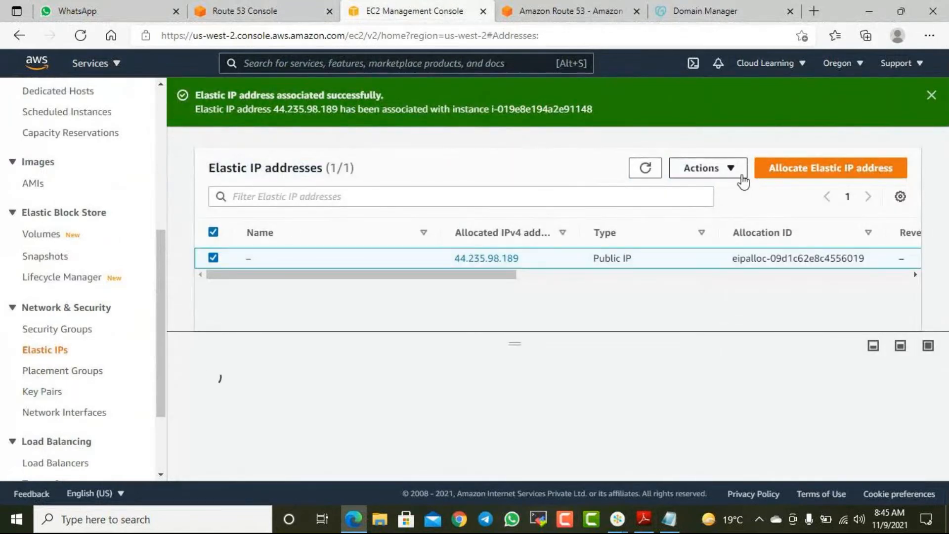
{"action": "left_click", "coordinate": [742, 175]}
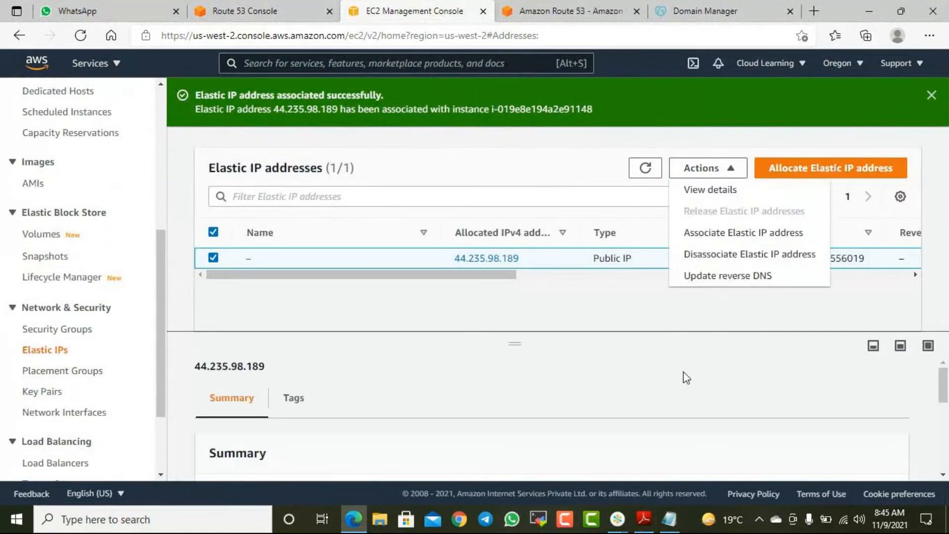
{"action": "left_click", "coordinate": [746, 262]}
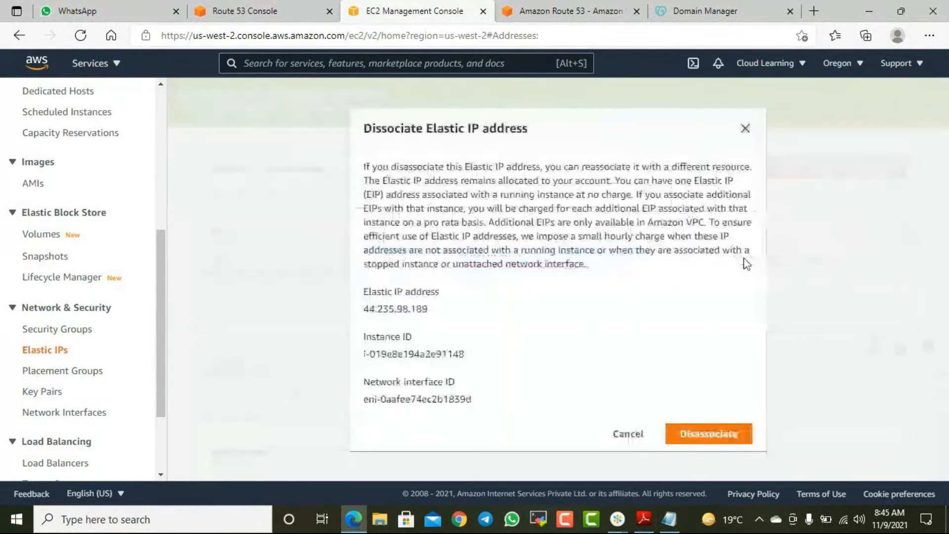
{"action": "left_click", "coordinate": [722, 435]}
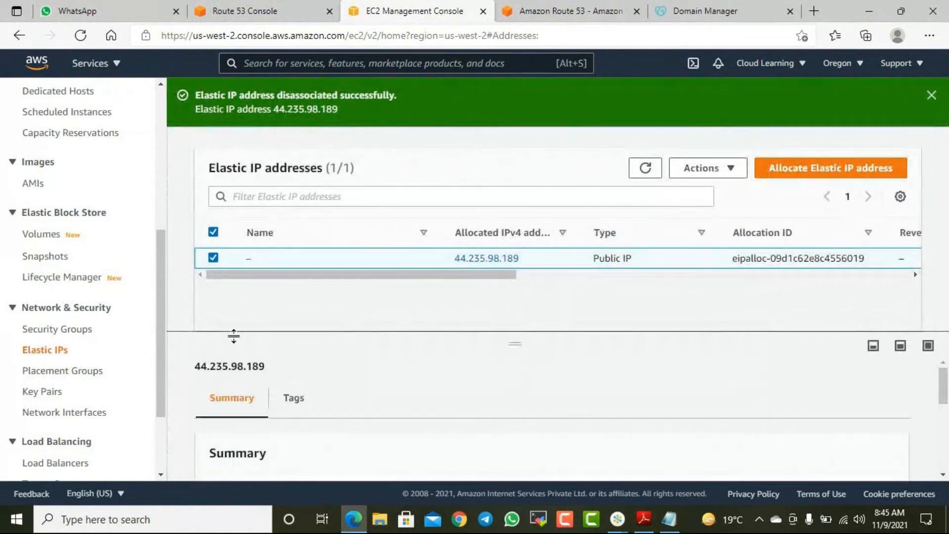
Release 44.235.98.189 and refresh to confirm the Elastic IP list is empty
{"action": "left_click", "coordinate": [734, 167]}
{"action": "left_click", "coordinate": [723, 212]}
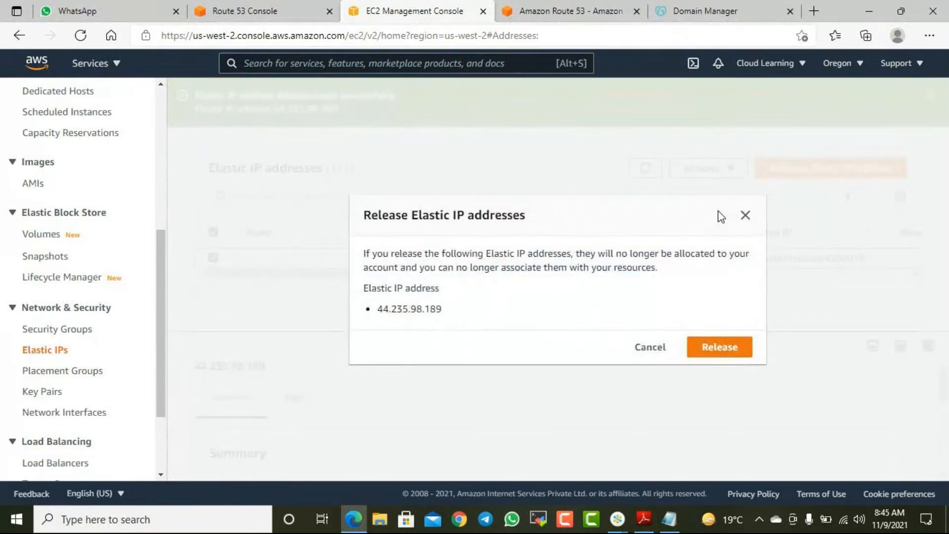
{"action": "left_click", "coordinate": [737, 347]}
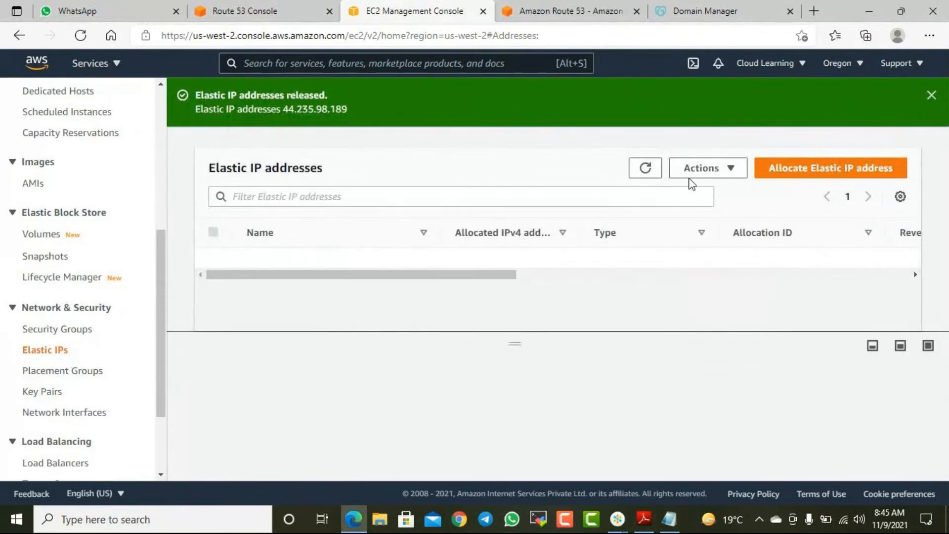
{"action": "left_click", "coordinate": [651, 170]}
Review the Domain registration description on the Route 53 dashboard
{"action": "left_click", "coordinate": [260, 9]}
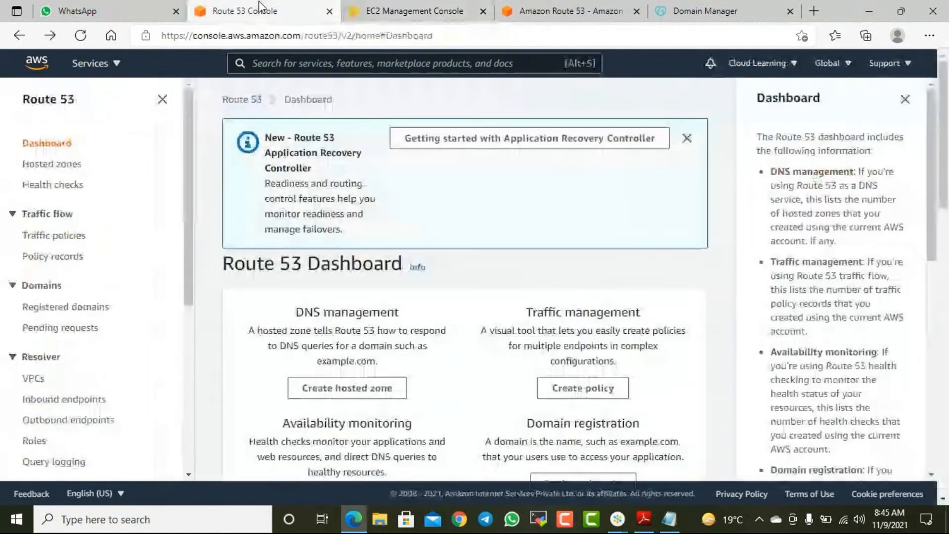
{"action": "scroll", "coordinate": [609, 236], "scroll_direction": "down", "scroll_amount": 5}
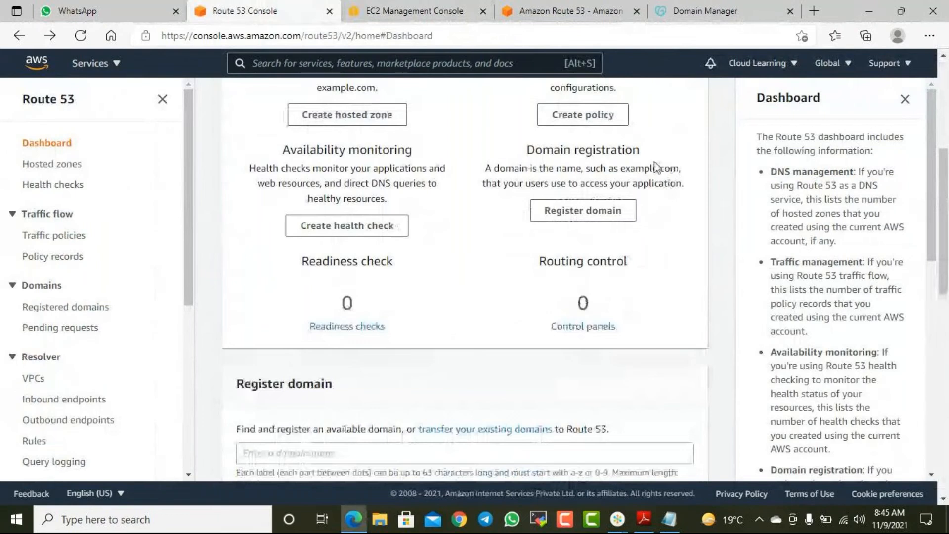
{"action": "left_click_drag", "start_coordinate": [657, 169], "coordinate": [530, 149]}
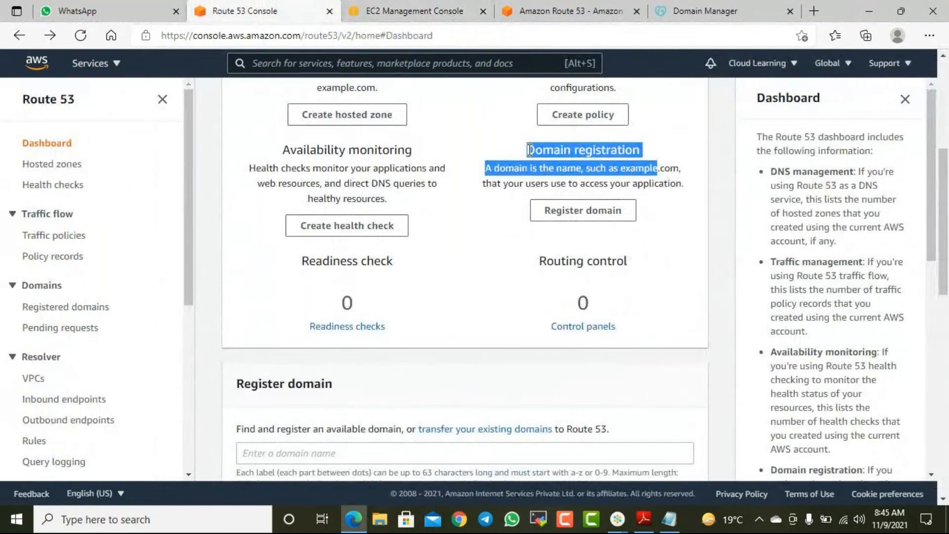
{"action": "scroll", "coordinate": [599, 178], "scroll_direction": "up", "scroll_amount": 4}
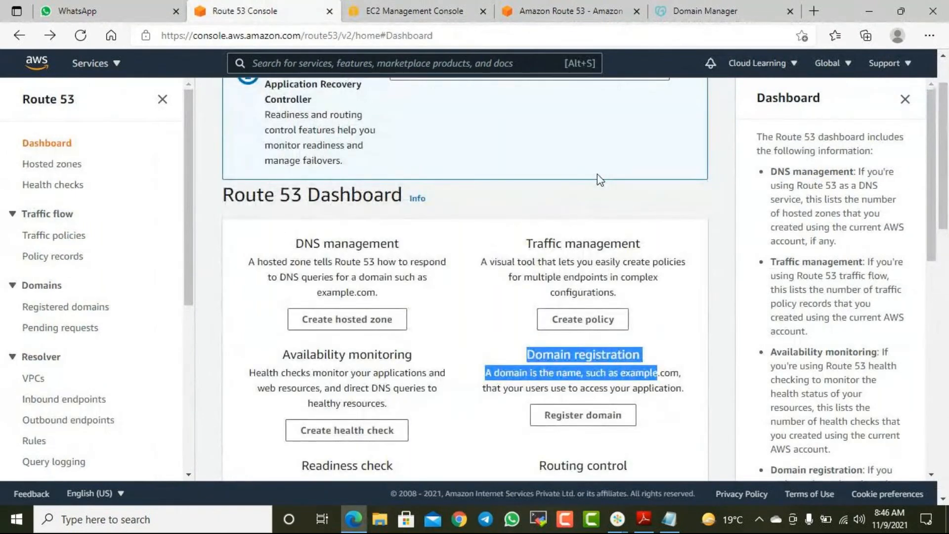
{"action": "left_click", "coordinate": [650, 374]}
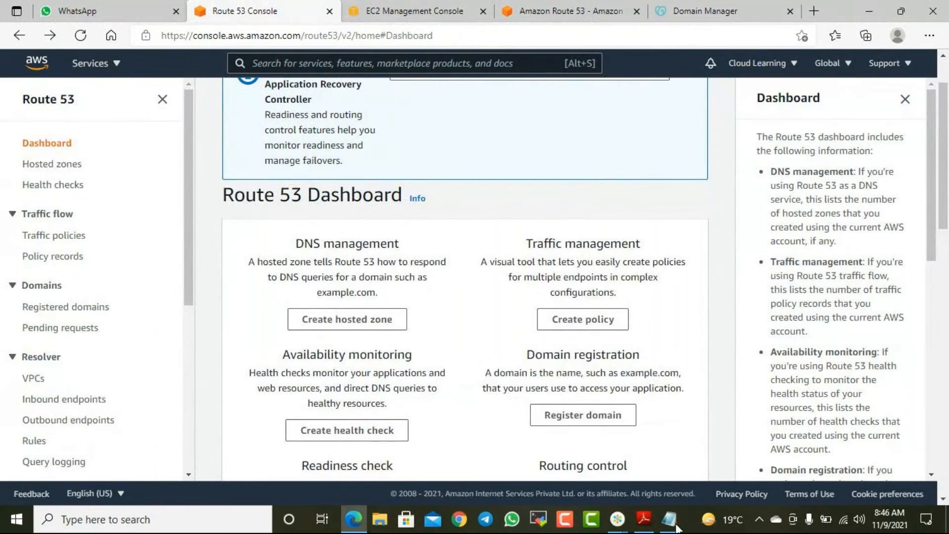
In the AWS notes, highlight the Classictour.com DNS chain line
{"action": "key", "text": "alt+Tab"}
{"action": "left_click_drag", "start_coordinate": [606, 314], "coordinate": [382, 282]}
{"action": "left_click", "coordinate": [619, 332]}
Highlight Classictour.com in the notes, then close Notepad, saving AWS Notes 9-11-21 IAM.txt
{"action": "left_click", "coordinate": [486, 280]}
{"action": "left_click_drag", "start_coordinate": [486, 280], "coordinate": [374, 271]}
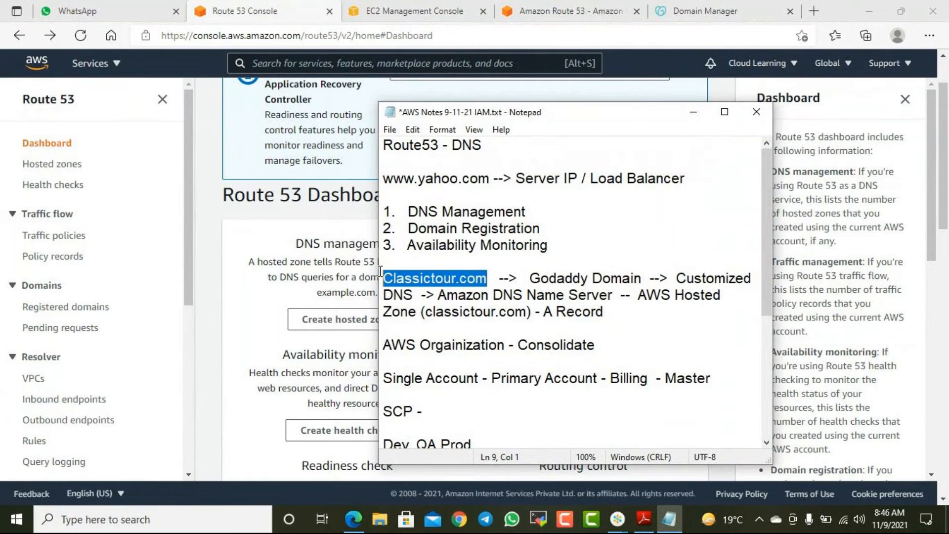
{"action": "left_click", "coordinate": [557, 311]}
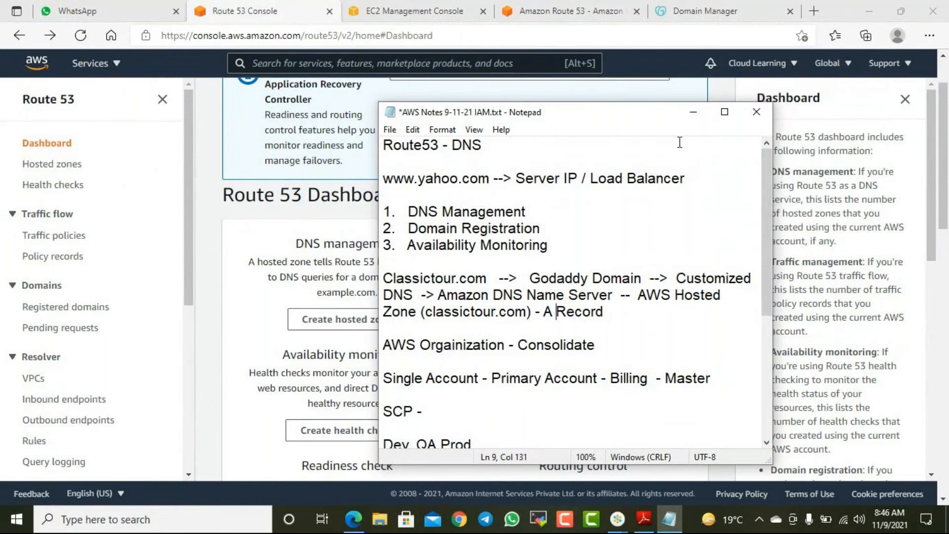
{"action": "left_click", "coordinate": [754, 119]}
{"action": "left_click", "coordinate": [753, 116]}
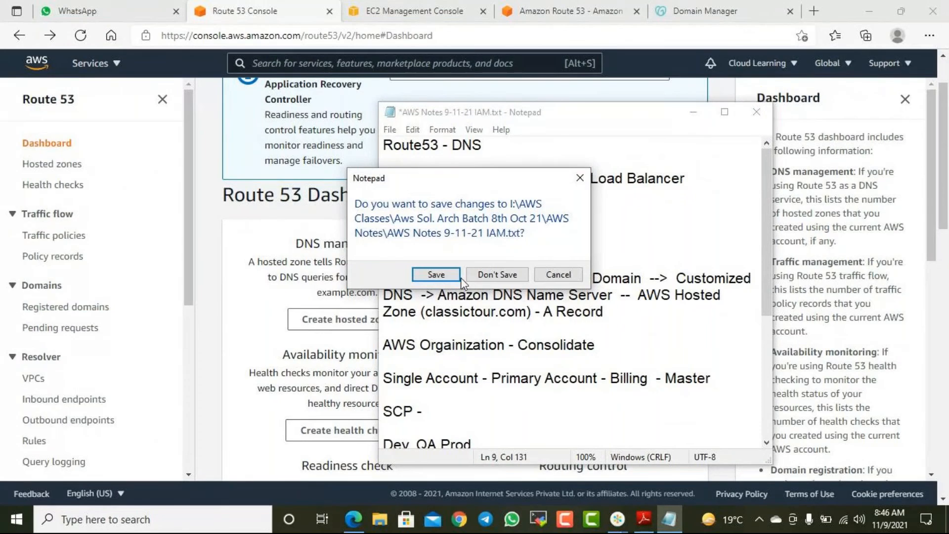
{"action": "left_click", "coordinate": [452, 275]}
Dismiss the Application Recovery Controller banner on the Route 53 dashboard and switch to a GoTo window
{"action": "scroll", "coordinate": [581, 233], "scroll_direction": "up", "scroll_amount": 2}
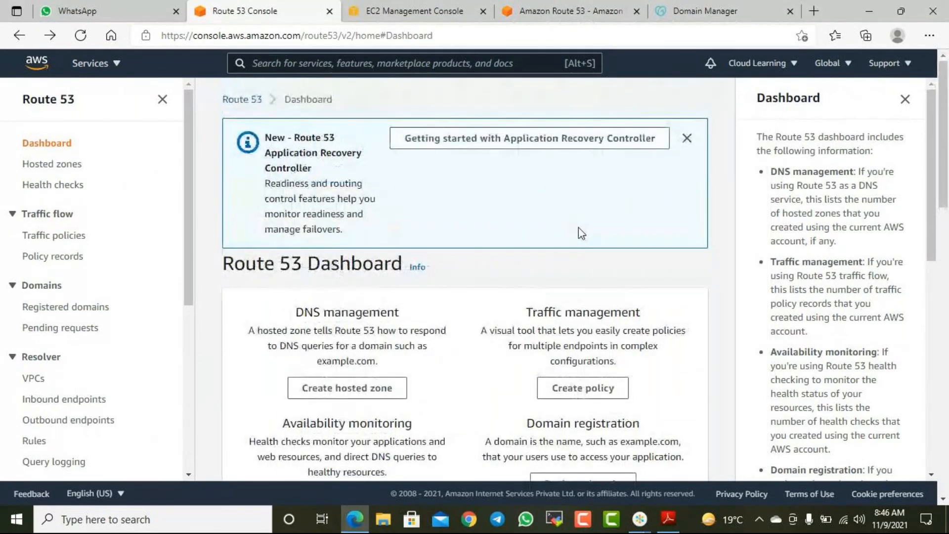
{"action": "left_click", "coordinate": [687, 139]}
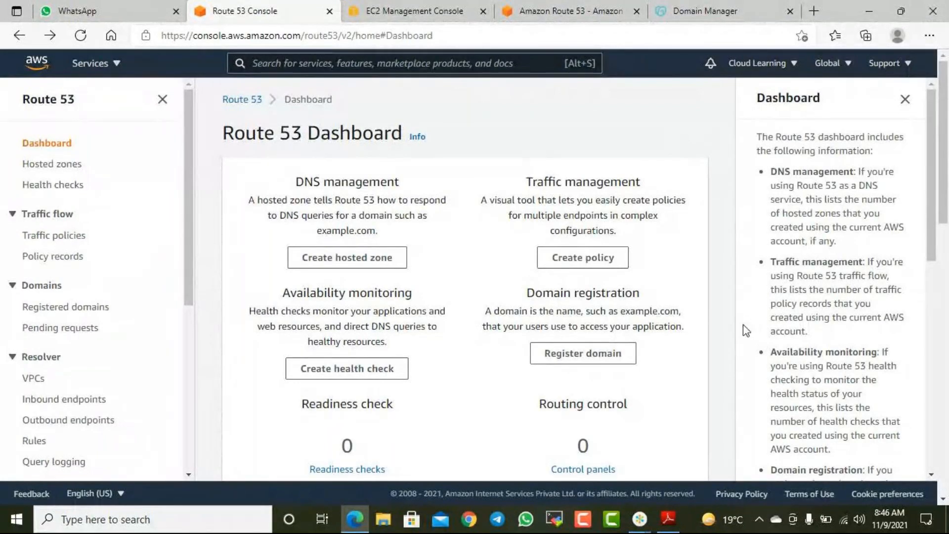
{"action": "left_click", "coordinate": [646, 522]}
{"action": "left_click", "coordinate": [699, 414]}
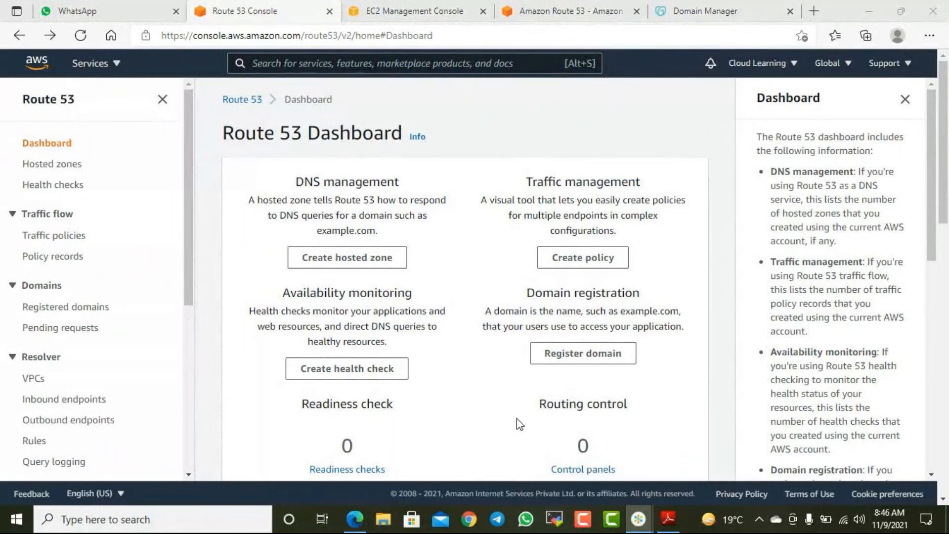